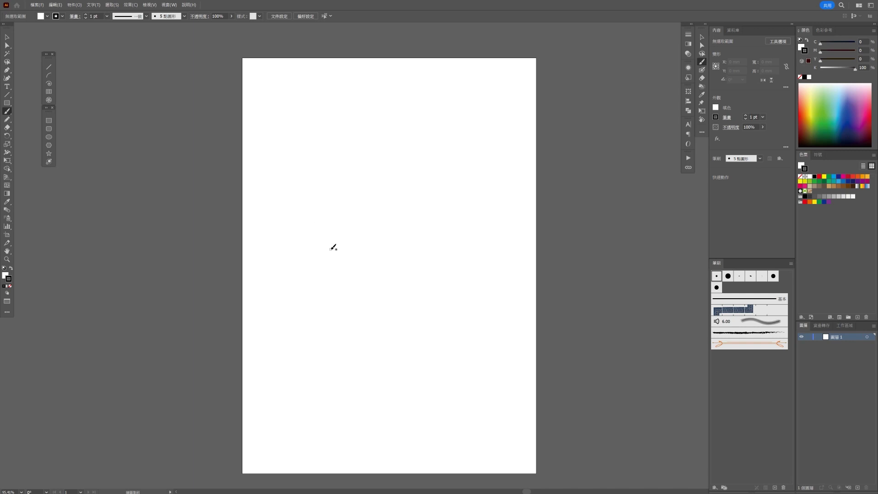
Brush-sketch Santa's round face, cheek loops, moustache, smile, beard and arching hat.
mouse_move(358, 183)
left_mouse_down()
mouse_move(349, 186)
mouse_move(370, 208)
mouse_move(387, 193)
mouse_move(411, 220)
mouse_move(397, 213)
mouse_move(416, 196)
mouse_move(353, 199)
left_mouse_up()
left_click(410, 218, "ctrl")
left_click_drag(386, 176, 371, 175)
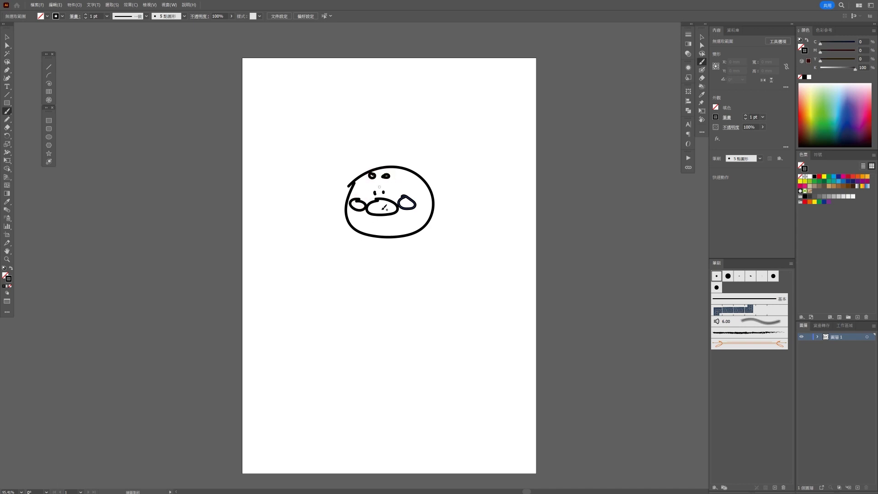
mouse_move(349, 208)
left_mouse_down()
mouse_move(425, 201)
mouse_move(377, 207)
mouse_move(397, 217)
left_mouse_up()
mouse_move(352, 183)
left_mouse_down()
mouse_move(363, 251)
mouse_move(425, 192)
mouse_move(425, 166)
mouse_move(430, 239)
left_mouse_up()
mouse_move(356, 170)
left_mouse_down()
mouse_move(430, 145)
mouse_move(453, 170)
mouse_move(443, 172)
left_mouse_up()
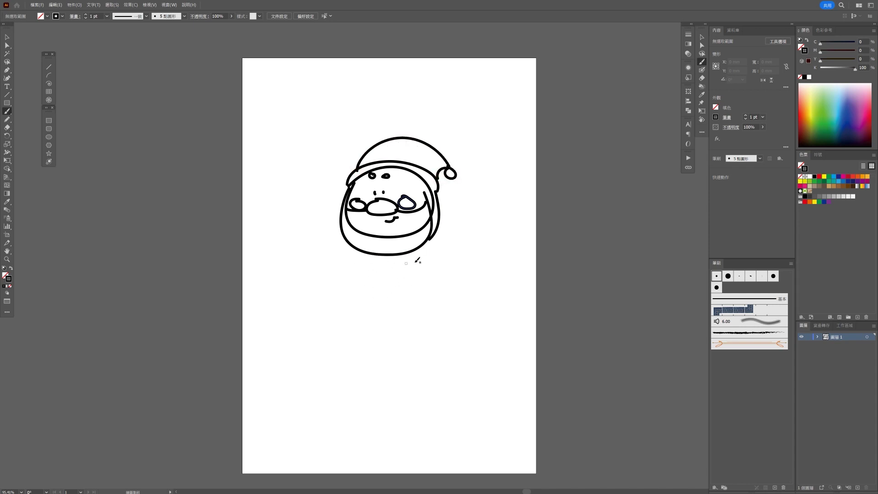
Sketch the collar, body, mug, striped left mitten, round right mitten and right arm.
mouse_move(371, 248)
left_mouse_down()
mouse_move(380, 262)
mouse_move(359, 253)
mouse_move(357, 271)
mouse_move(379, 283)
mouse_move(391, 257)
mouse_move(386, 274)
mouse_move(398, 275)
mouse_move(415, 252)
mouse_move(429, 282)
left_mouse_up()
left_click_drag(360, 256, 355, 268)
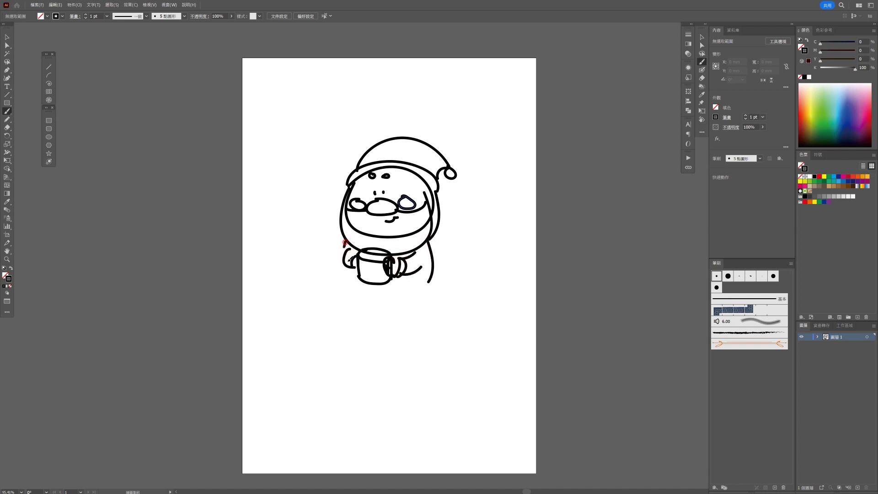
mouse_move(351, 275)
left_mouse_down()
mouse_move(354, 288)
mouse_move(342, 289)
mouse_move(352, 285)
left_mouse_up()
mouse_move(404, 275)
left_mouse_down()
mouse_move(394, 277)
mouse_move(395, 293)
left_mouse_up()
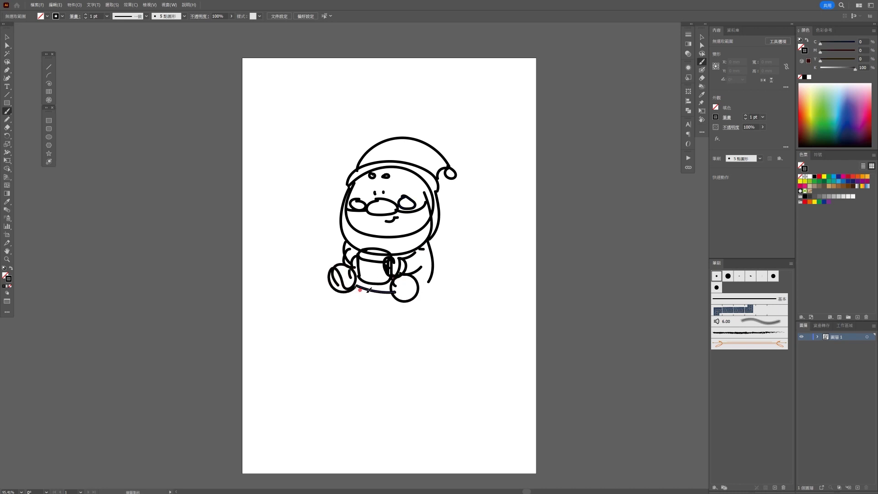
mouse_move(435, 268)
left_mouse_down()
mouse_move(410, 276)
mouse_move(432, 273)
mouse_move(417, 292)
mouse_move(425, 293)
left_mouse_up()
left_click_drag(341, 274, 335, 287)
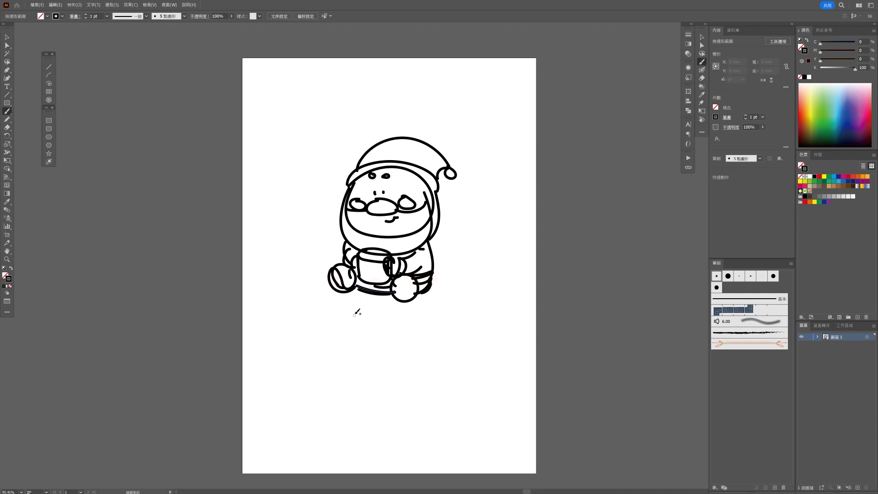
Sketch a box shape below the Santa figure.
left_click_drag(345, 297, 347, 328)
left_click_drag(348, 327, 398, 345)
mouse_move(396, 304)
left_mouse_down()
mouse_move(397, 348)
mouse_move(435, 325)
left_mouse_up()
Finish the box below the figure, then undo the stray diagonal and frame strokes.
mouse_move(430, 293)
left_mouse_down()
mouse_move(431, 327)
mouse_move(280, 287)
left_mouse_up()
left_click_drag(399, 345, 517, 266)
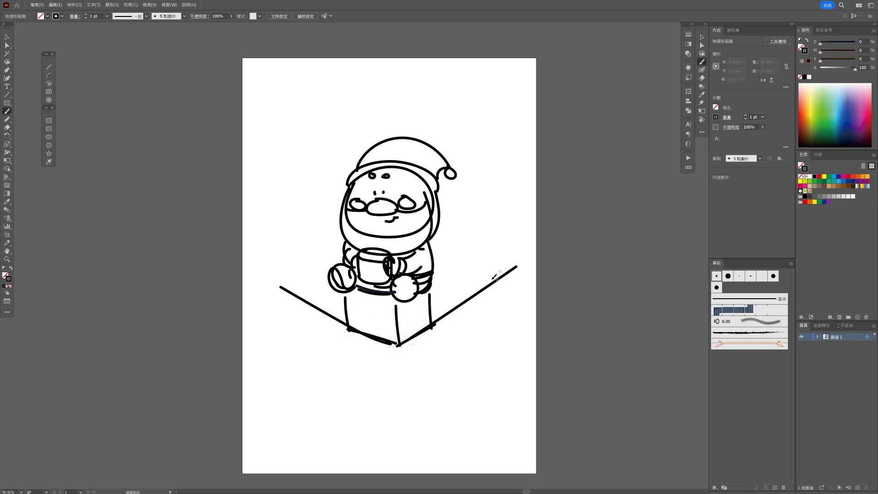
mouse_move(325, 157)
left_mouse_down()
mouse_move(341, 306)
mouse_move(440, 121)
left_mouse_up()
key("ctrl+z")
mouse_move(329, 156)
left_mouse_down()
mouse_move(386, 251)
mouse_move(439, 176)
left_mouse_up()
key("ctrl+z")
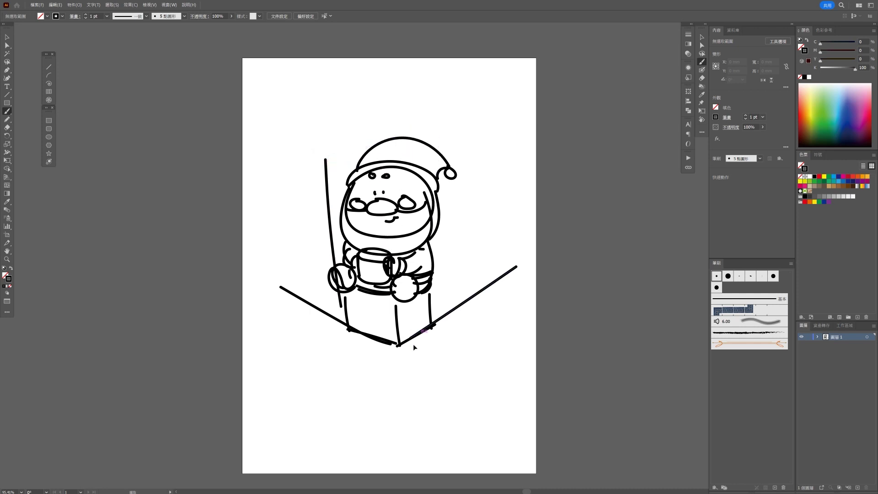
key("ctrl+z")
key("ctrl+z")
key("ctrl+z")
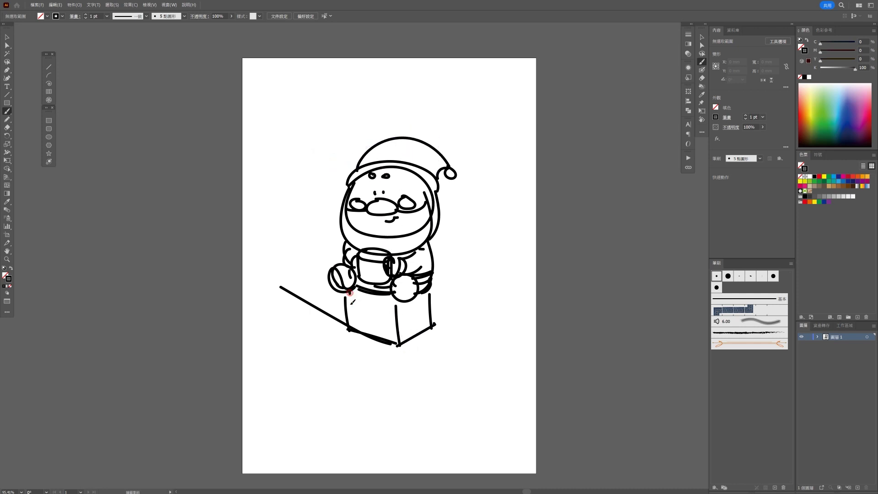
key("ctrl+z")
key("ctrl+z")
key("ctrl+z")
key("ctrl+z")
key("ctrl+z")
key("ctrl+z")
Draw the curved body bottom and a pedestal with sides and edges beneath it.
left_click_drag(349, 294, 426, 292)
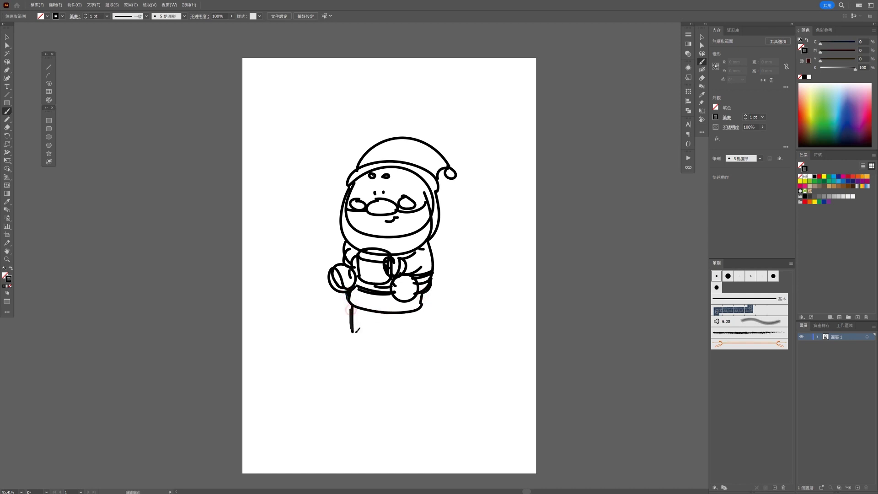
left_click_drag(354, 305, 423, 335)
left_click_drag(420, 311, 420, 334)
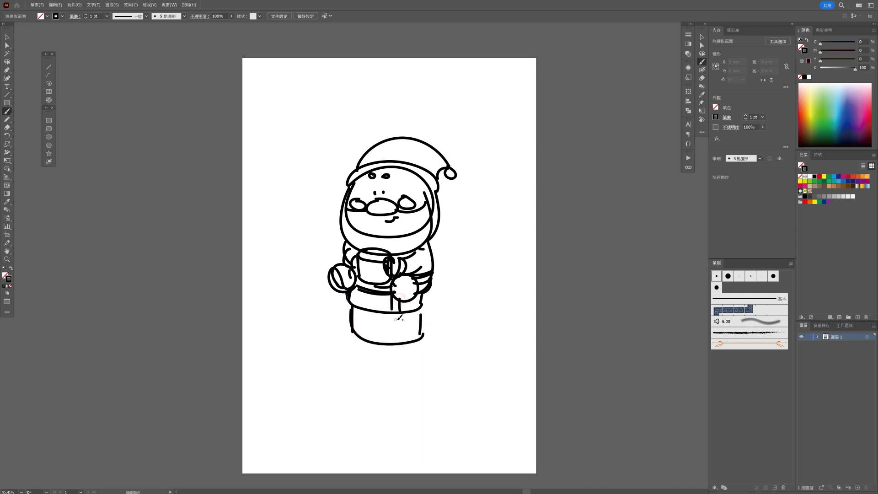
left_click_drag(404, 300, 411, 340)
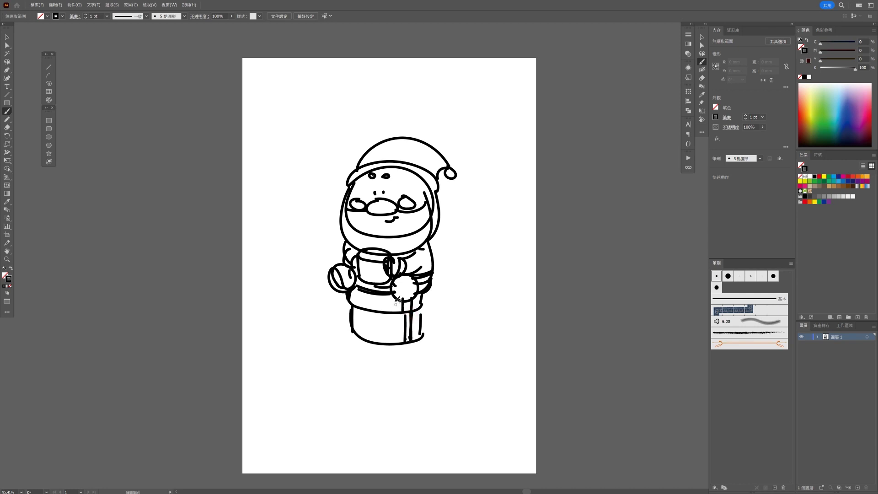
mouse_move(352, 304)
left_mouse_down()
mouse_move(422, 312)
mouse_move(421, 330)
left_mouse_up()
left_click_drag(354, 333, 420, 338)
Add arcs around both sides of Santa and a speech-bubble circle left of the hat.
left_click_drag(337, 203, 344, 297)
mouse_move(443, 212)
left_mouse_down()
mouse_move(460, 263)
mouse_move(423, 309)
left_mouse_up()
left_click_drag(319, 161, 320, 187)
key("ctrl+z")
mouse_move(306, 158)
left_mouse_down()
mouse_move(342, 194)
mouse_move(323, 174)
left_mouse_up()
Add a flame on top of the mug and retrace both mittens.
left_click_drag(375, 238, 372, 250)
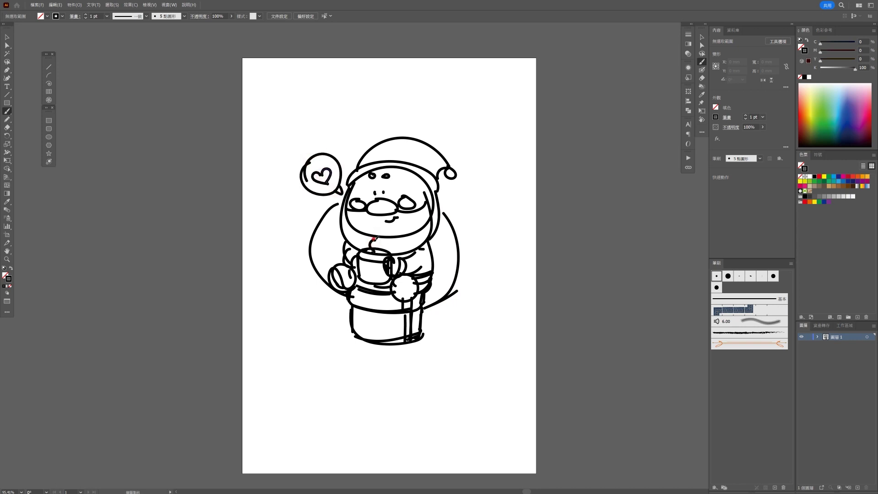
left_click_drag(343, 267, 350, 281)
mouse_move(407, 277)
left_mouse_down()
mouse_move(419, 288)
mouse_move(414, 298)
left_mouse_up()
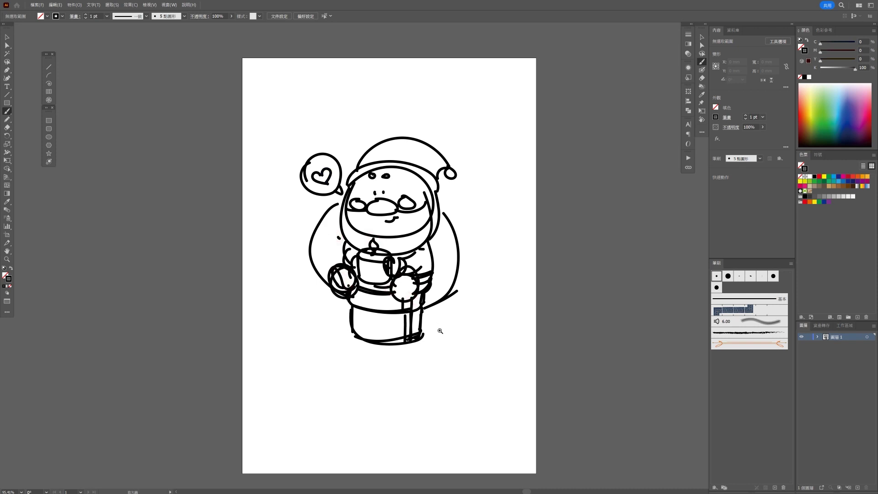
scroll(431, 332, "down", 2)
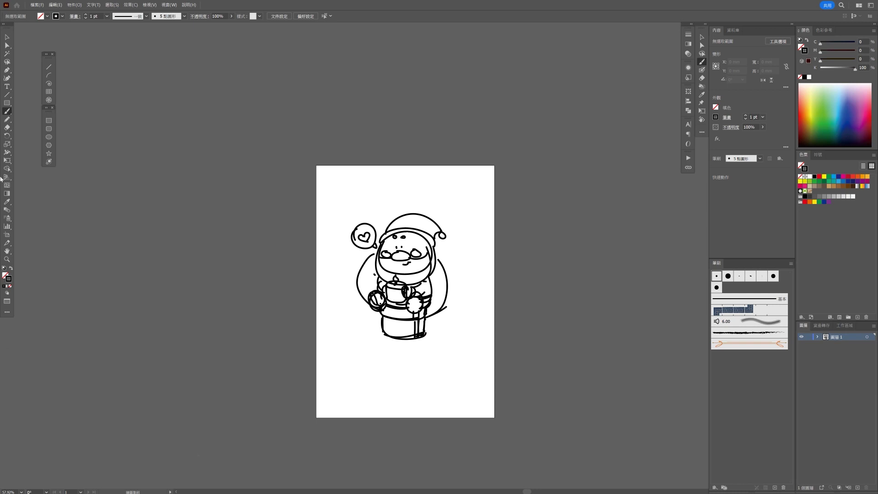
Select the entire sketch and fade it to 18% opacity.
left_click(4, 38)
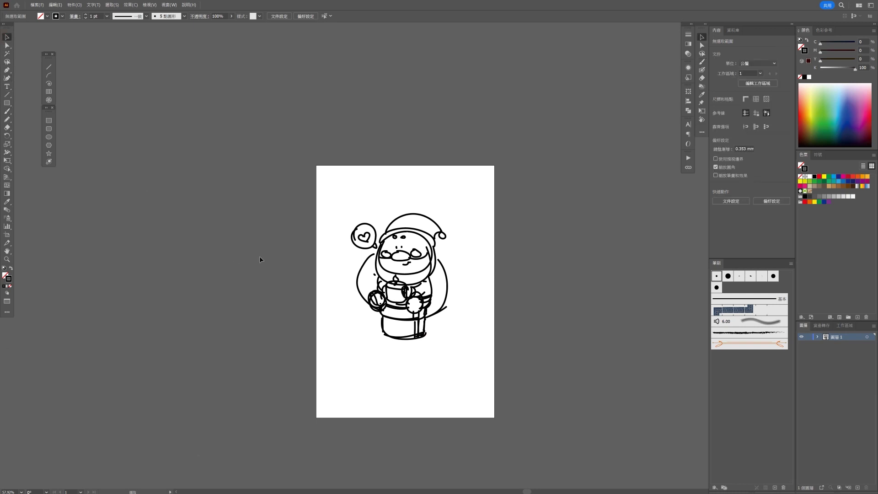
key("ctrl+1")
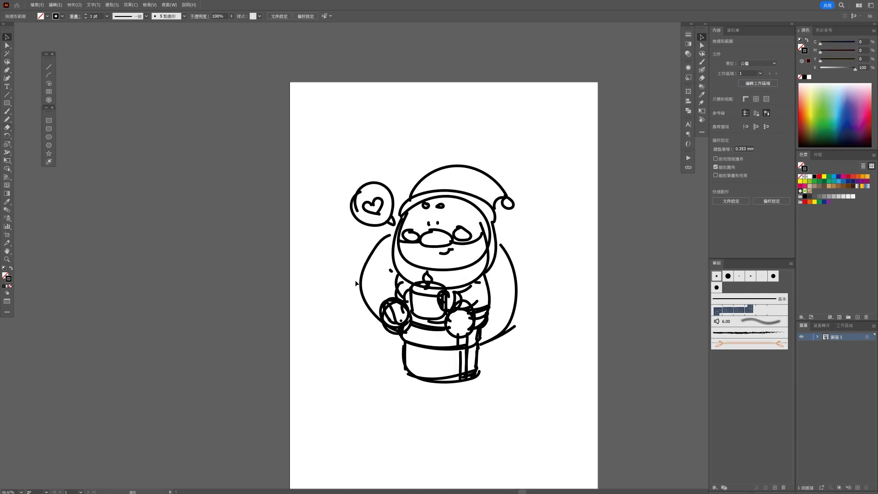
scroll(314, 183, "down", 1)
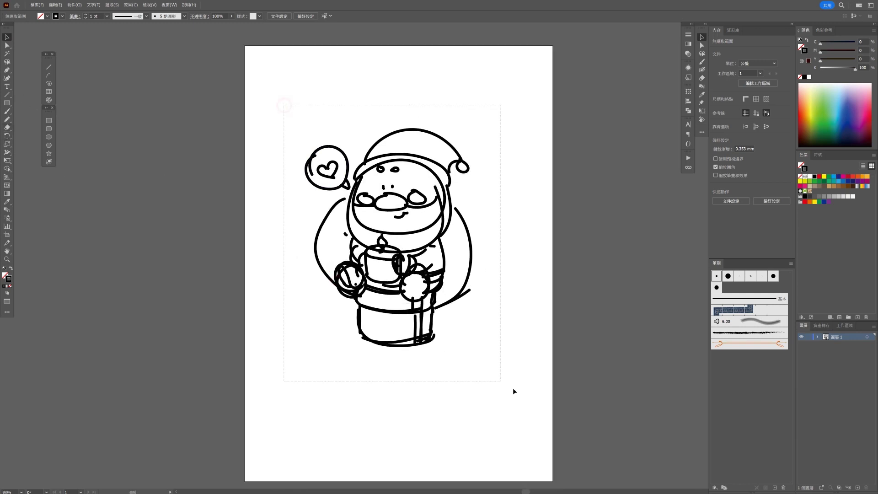
key("ctrl+a")
left_click(762, 127)
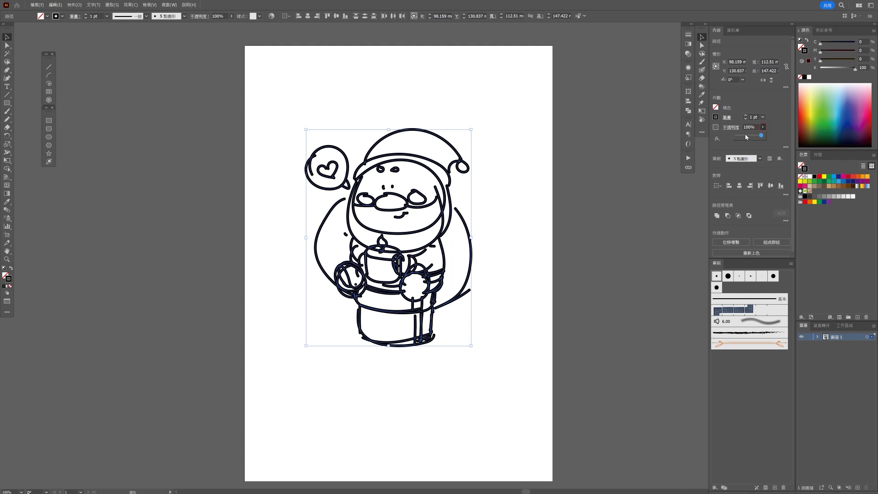
left_click(548, 359)
Rename the sketch layer to 草稿.
double_click(835, 337)
type("f草稿")
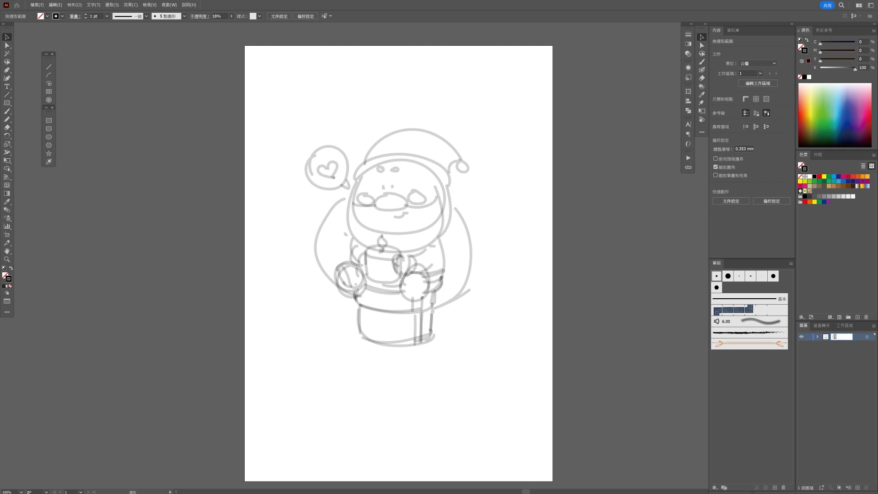
key("Return")
Add a new layer named bg and move it below 草稿.
left_click(858, 487)
double_click(836, 337)
type("bg")
key("Return")
left_click_drag(836, 339, 834, 360)
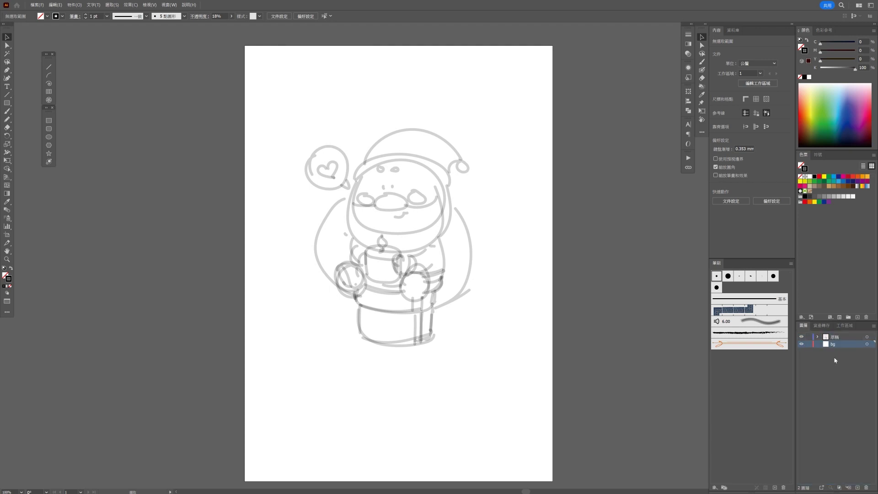
left_click(7, 103)
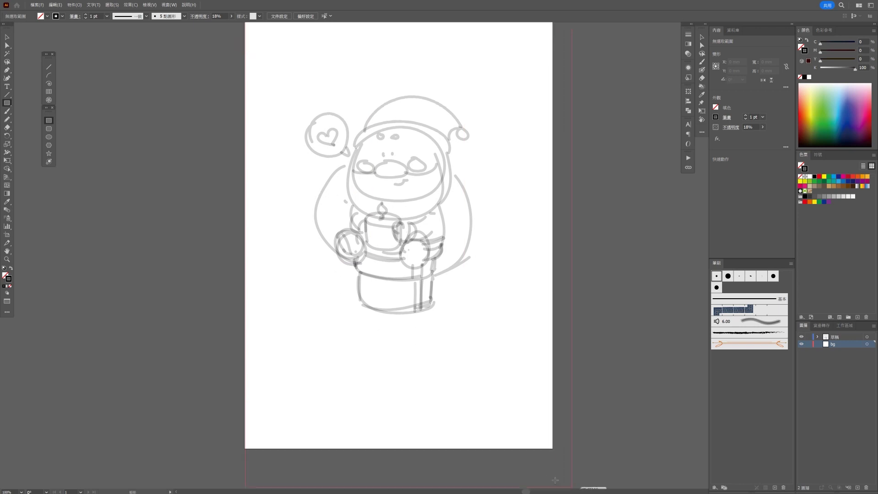
Draw a rectangle covering the page, 210 mm wide, with fill and stroke swapped.
left_click_drag(242, 45, 553, 448)
key("v")
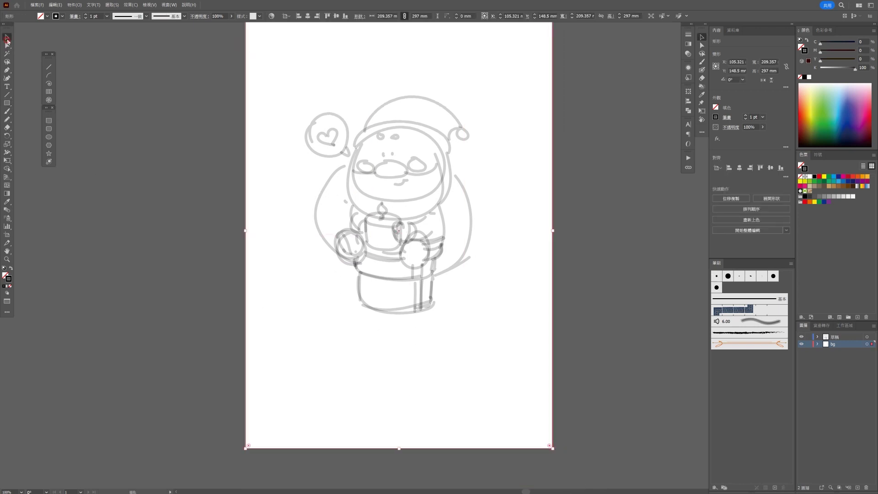
key("shift+x")
scroll(451, 171, "up", 2)
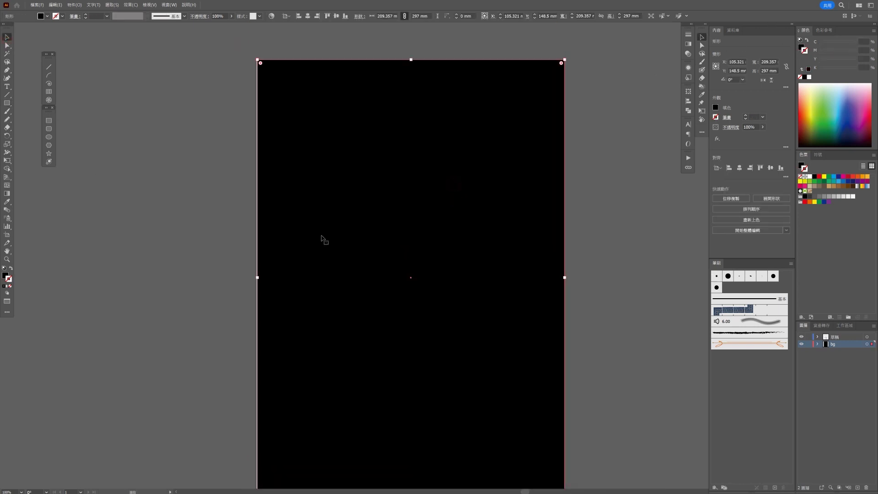
left_click_drag(259, 277, 256, 277)
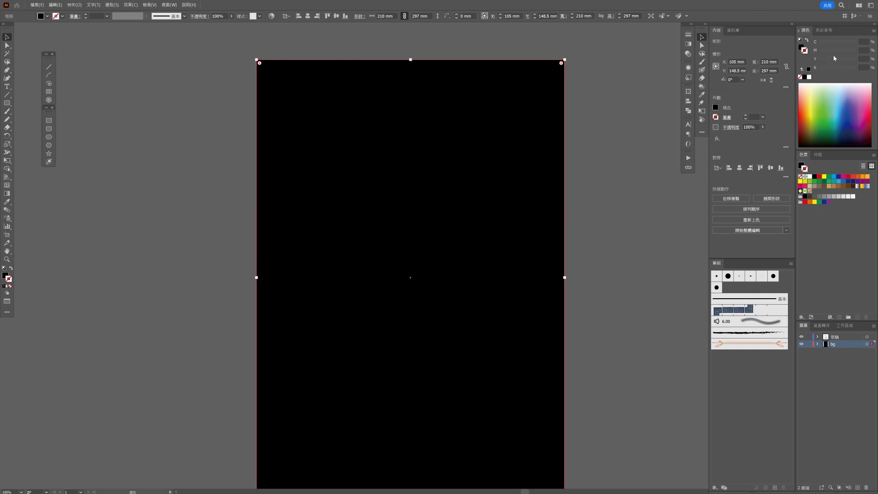
Fill the background rectangle with light grey, lock bg, and add another layer.
left_click(800, 46)
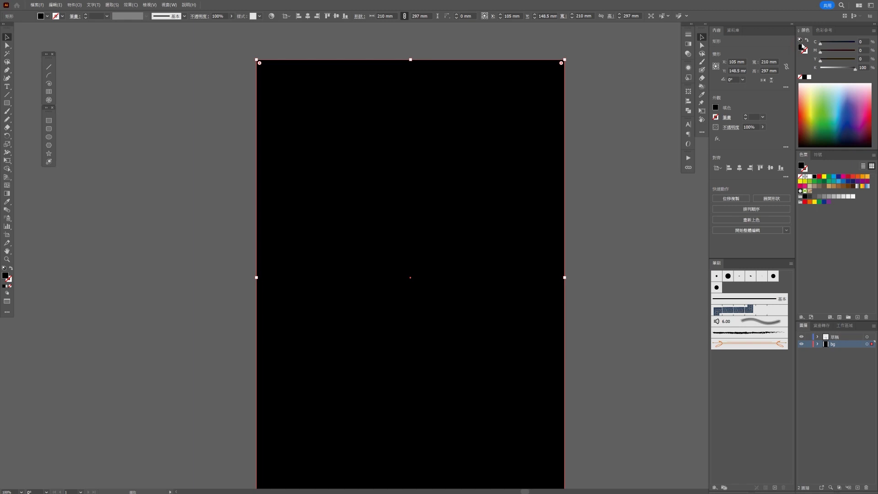
left_click(853, 197)
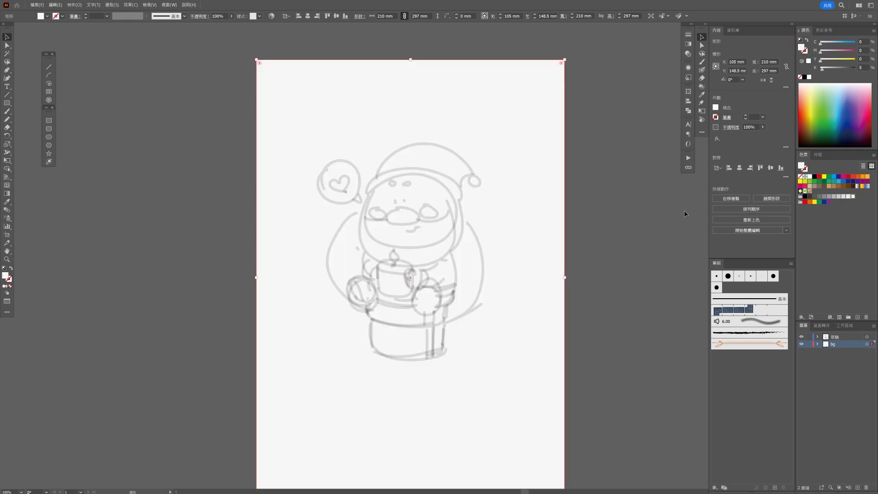
left_click(849, 196)
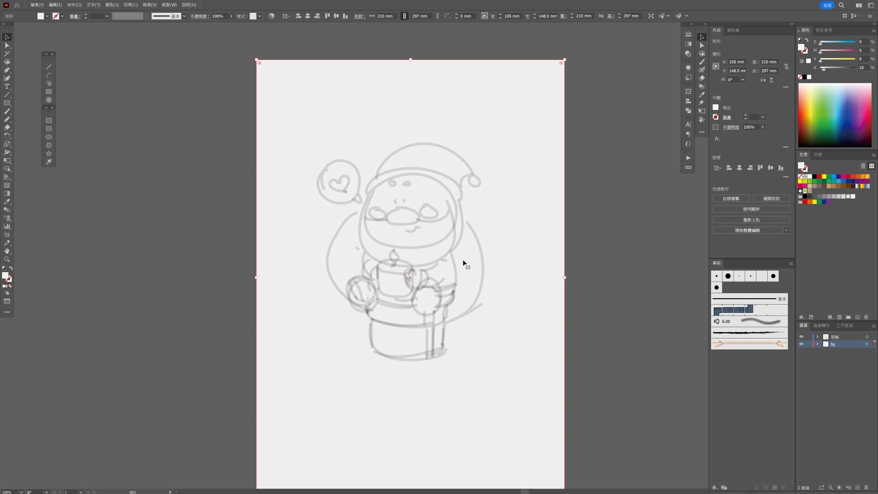
left_click(808, 344)
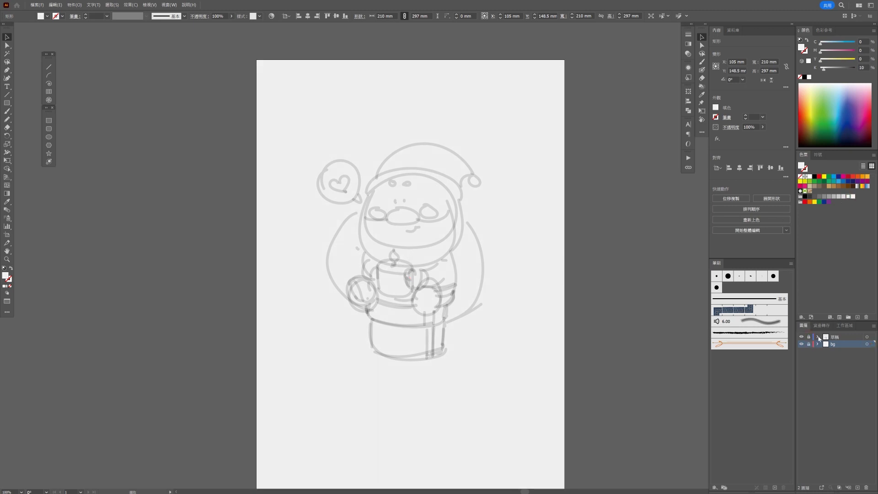
left_click(858, 487)
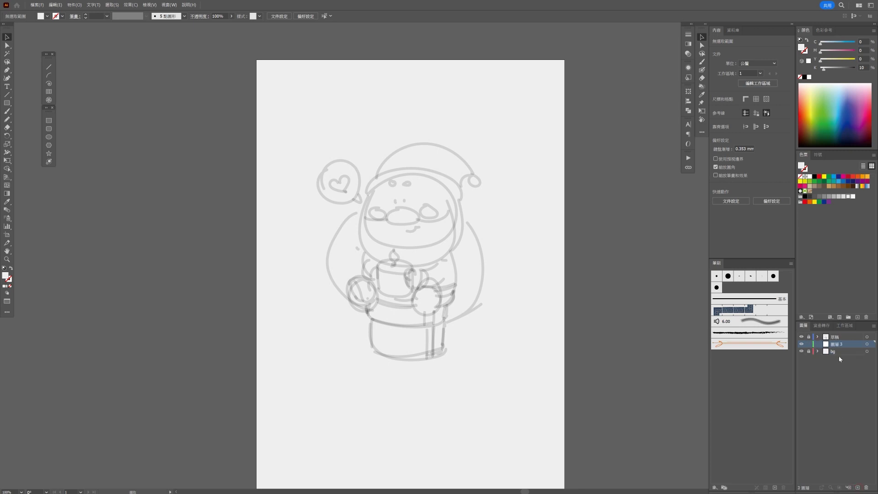
Rename the new layer to 主角.
double_click(836, 344)
type("主角")
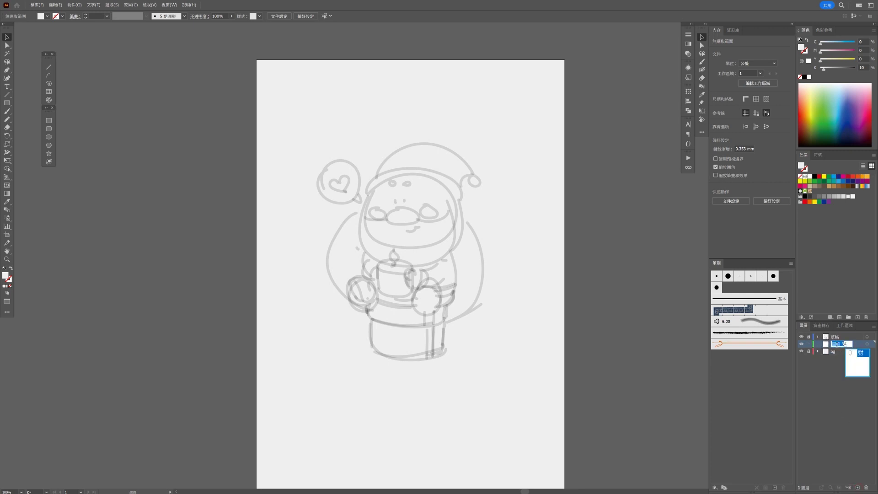
key("Return")
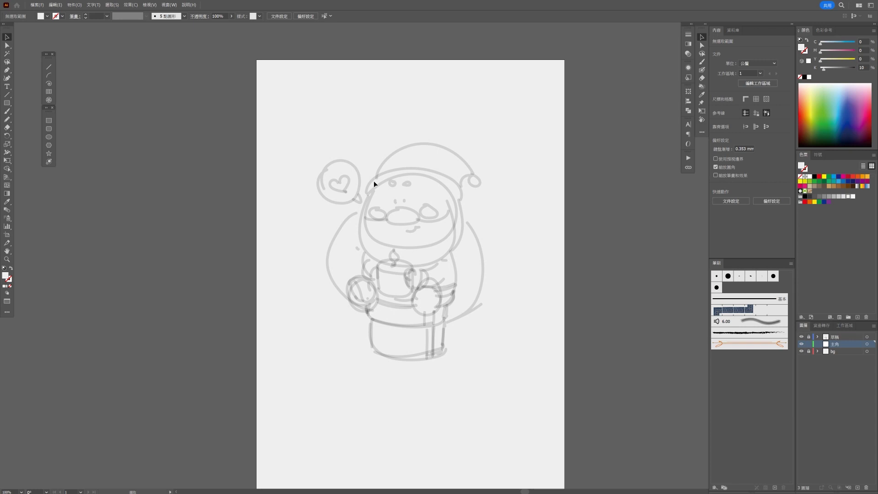
Draw a circle over Santa's face sketch with a black outline and no fill.
scroll(406, 220, "up", 3)
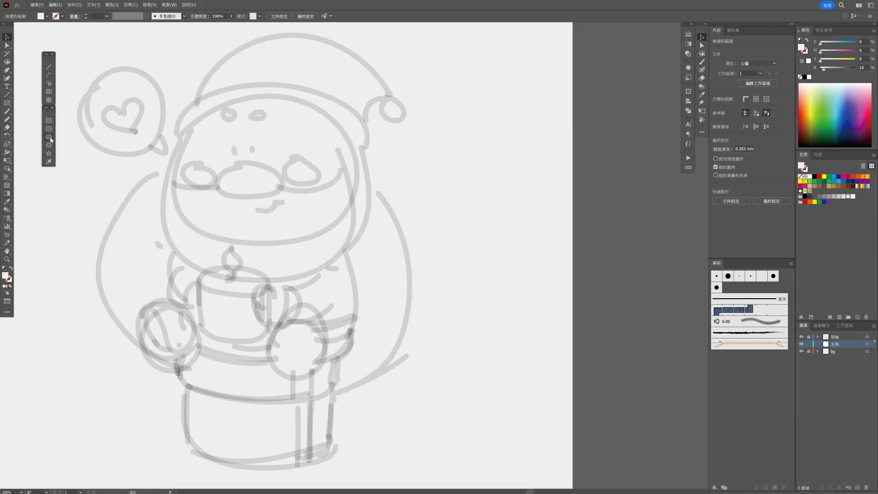
left_click(49, 136)
left_click_drag(178, 105, 349, 258)
left_click(7, 37)
key("shift+x")
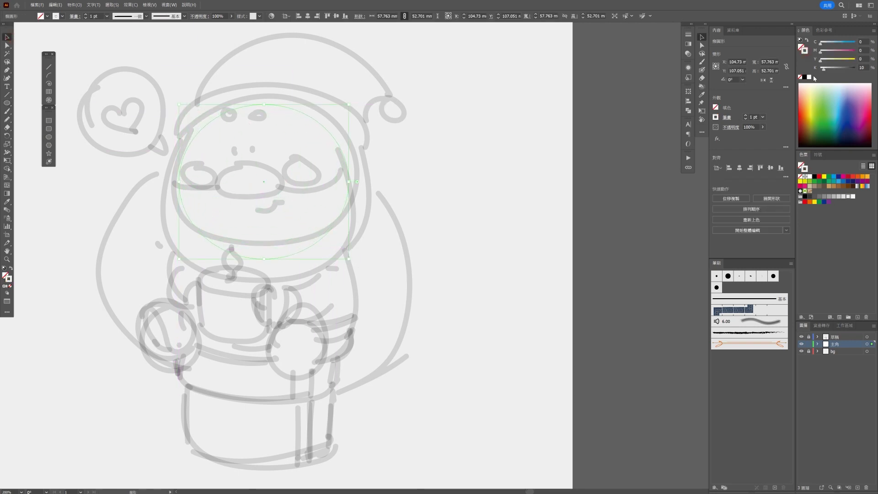
left_click(804, 76)
Reshape the circle's anchors into a dome with a flattened chin and even sides.
left_click(462, 141)
scroll(443, 174, "left", 5)
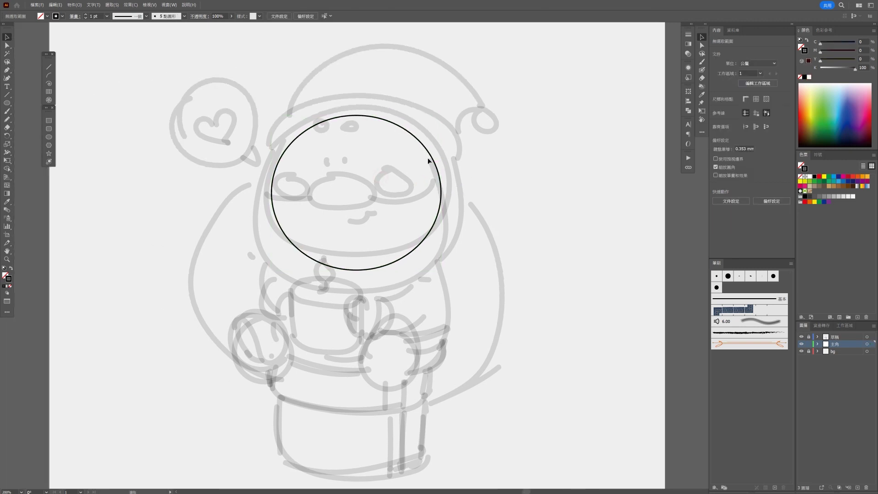
left_click_drag(432, 148, 430, 139)
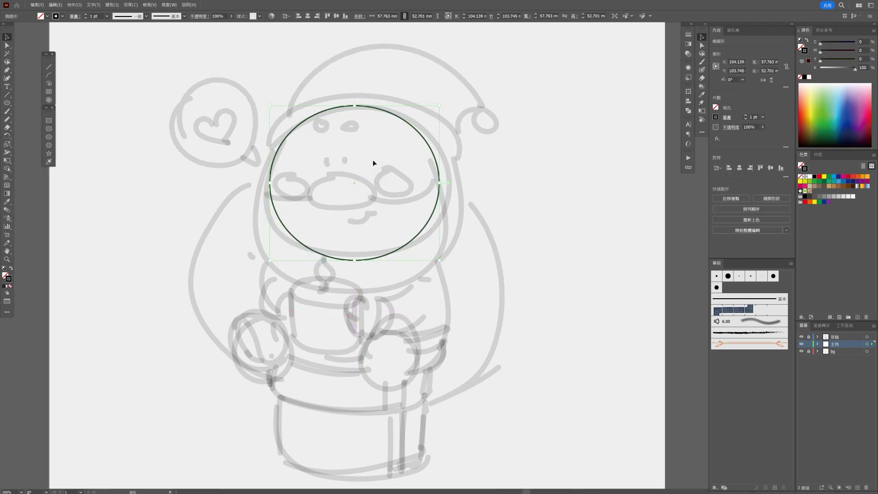
left_click(7, 45)
left_click(354, 260)
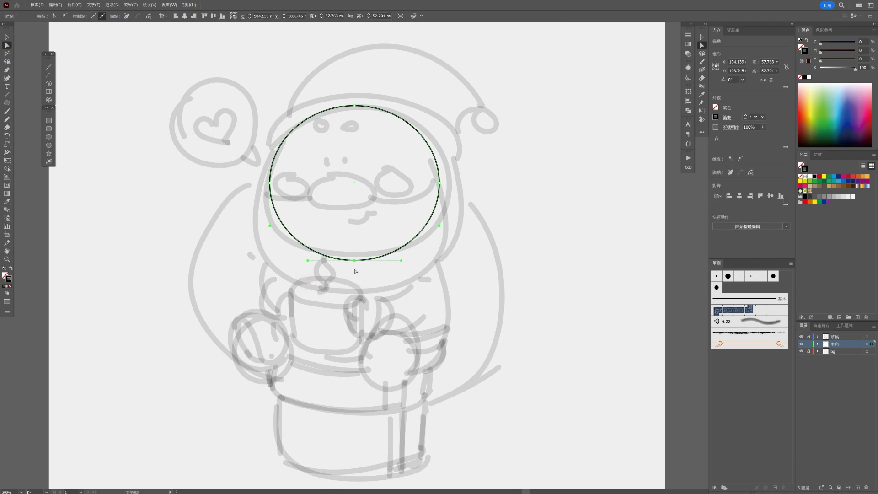
mouse_move(354, 260)
left_mouse_down()
mouse_move(330, 260)
mouse_move(335, 251)
mouse_move(433, 256)
left_mouse_up()
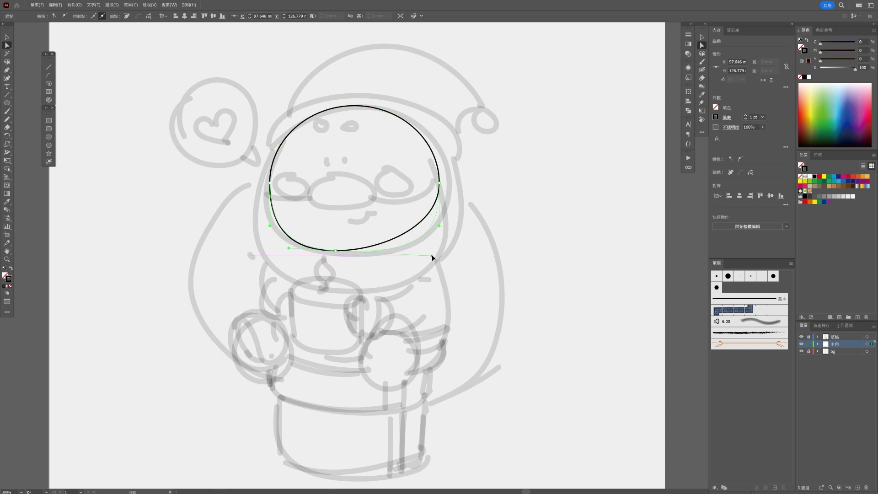
left_click_drag(287, 247, 277, 248)
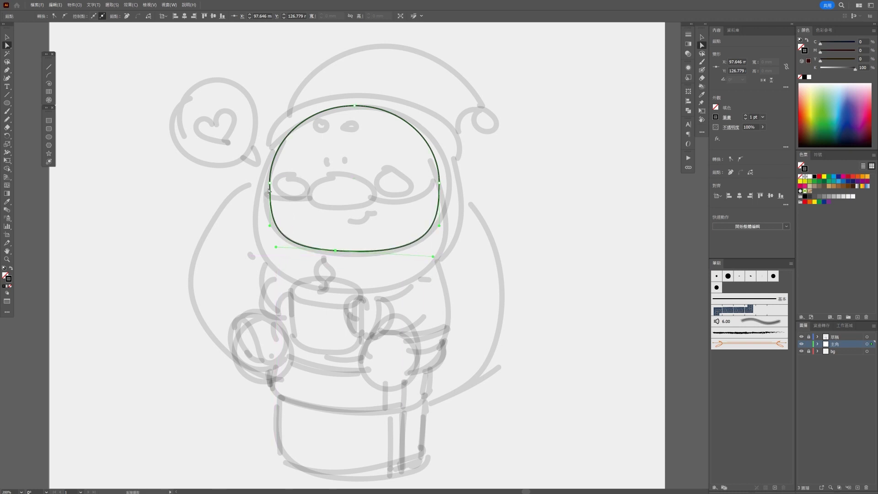
left_click(269, 182)
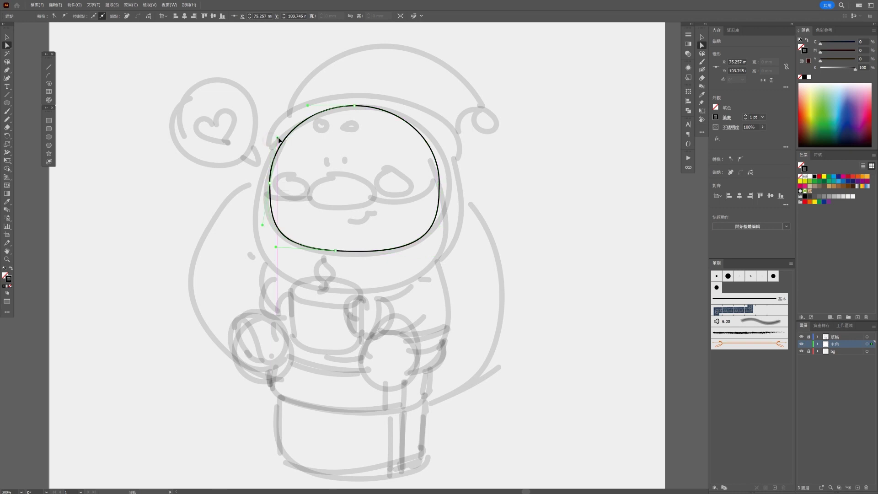
left_click(330, 142)
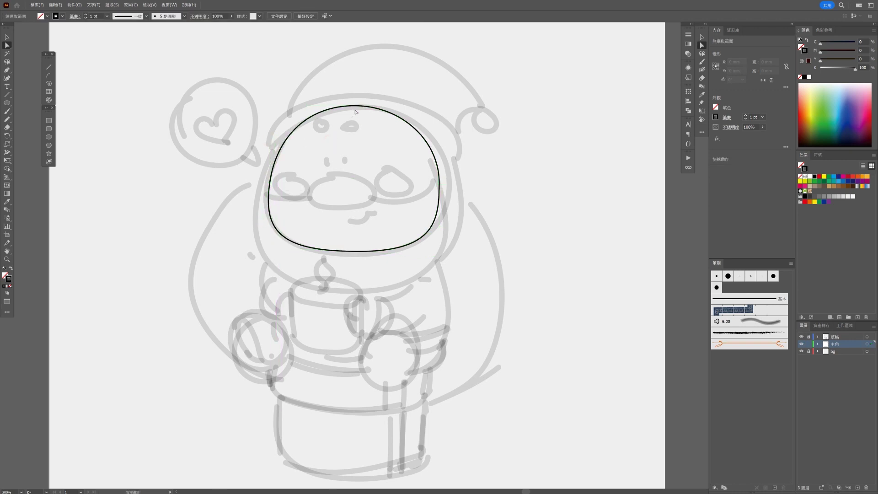
left_click_drag(358, 108, 355, 111)
left_click_drag(439, 183, 443, 183)
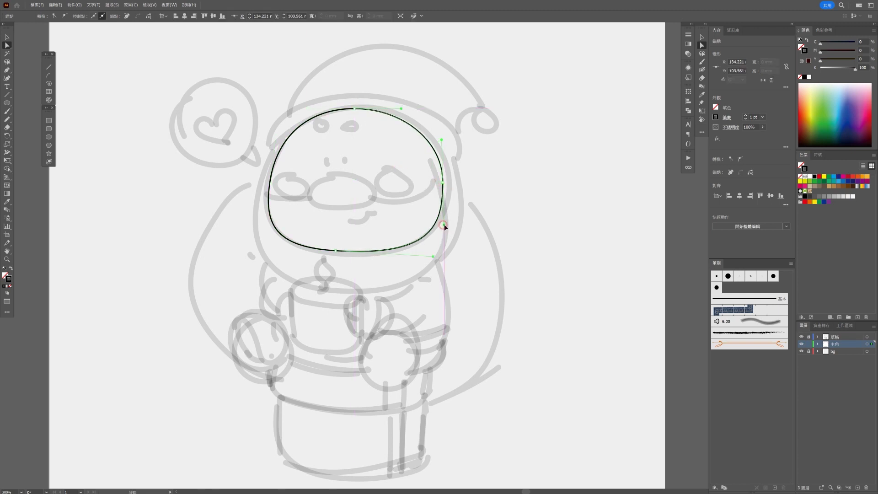
left_click(467, 225)
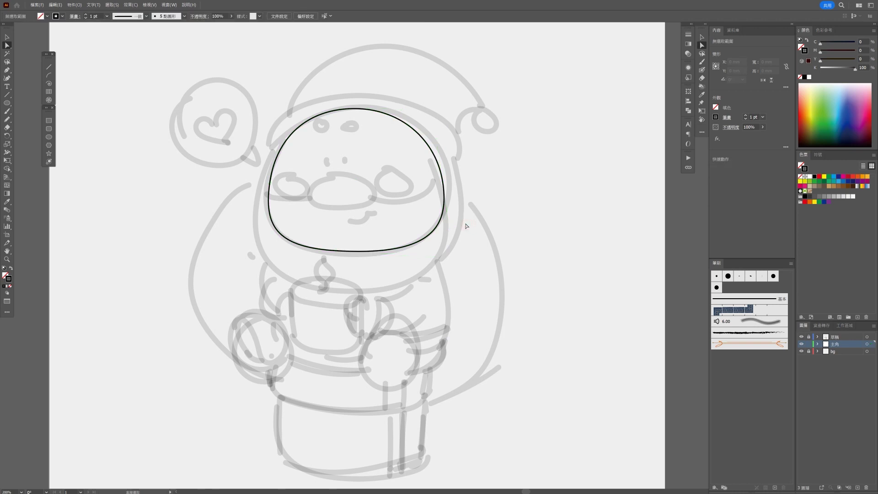
Draw an oval nose over the nose sketch.
scroll(466, 229, "down", 1)
scroll(464, 233, "down", 1)
scroll(425, 217, "up", 3)
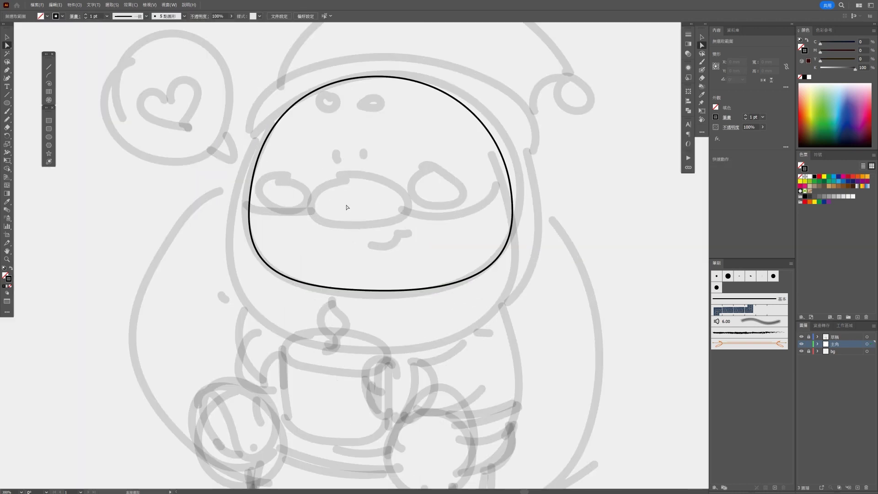
left_click(49, 139)
left_click_drag(318, 170, 402, 233)
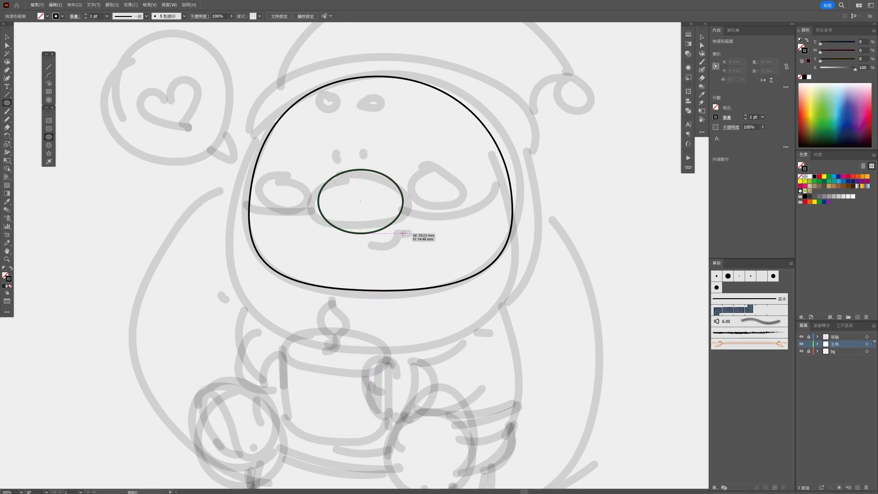
Draw a small rounded eye and duplicate it onto the other eye.
scroll(338, 142, "up", 3)
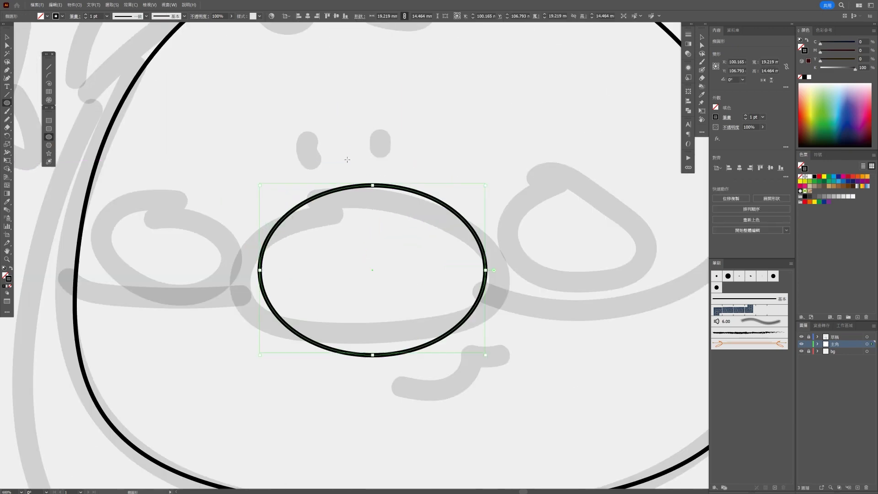
left_click_drag(315, 131, 342, 166)
left_click(7, 36)
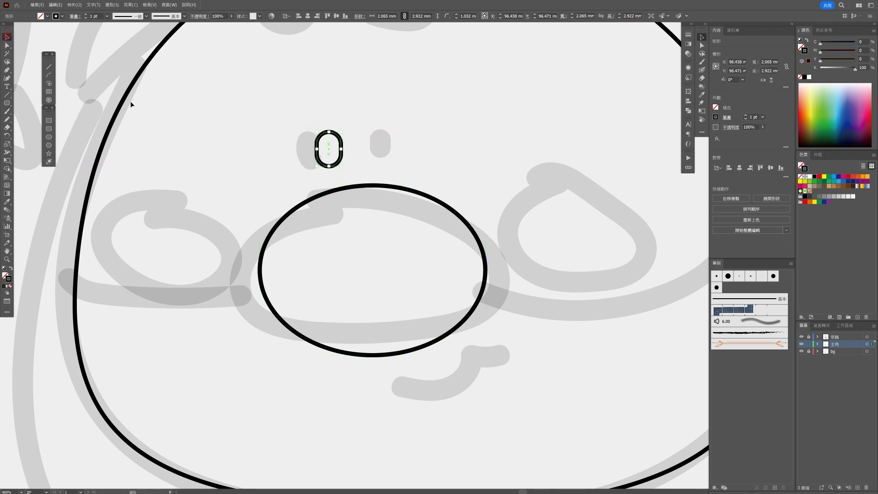
left_click(233, 160)
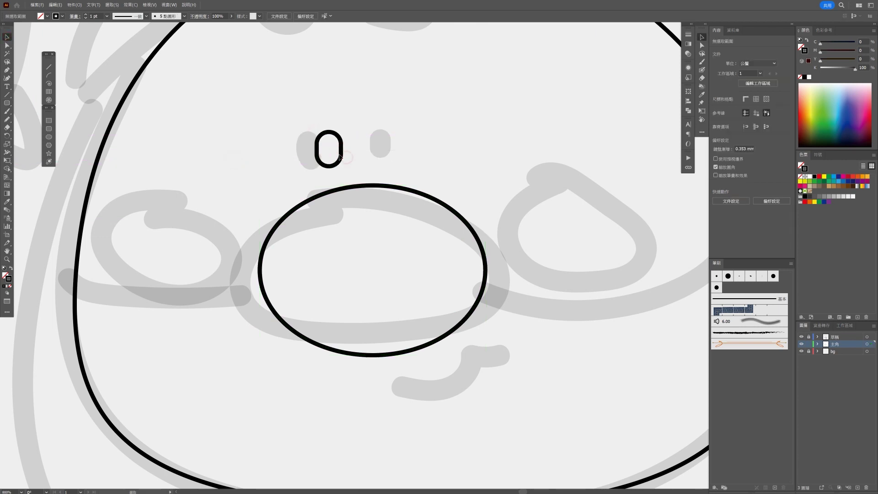
mouse_move(339, 156)
left_mouse_down()
mouse_move(329, 168)
mouse_move(435, 167)
left_mouse_up()
left_click(457, 168)
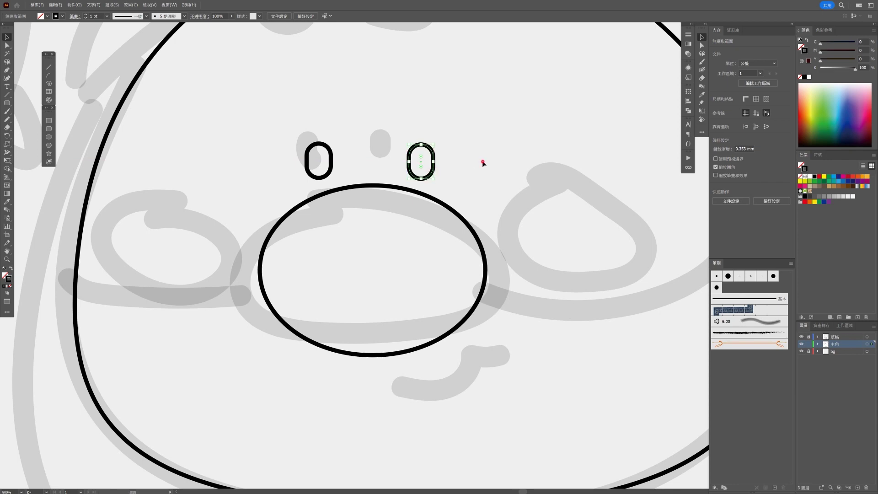
scroll(481, 164, "down", 1)
scroll(481, 162, "down", 2)
scroll(483, 171, "down", 1)
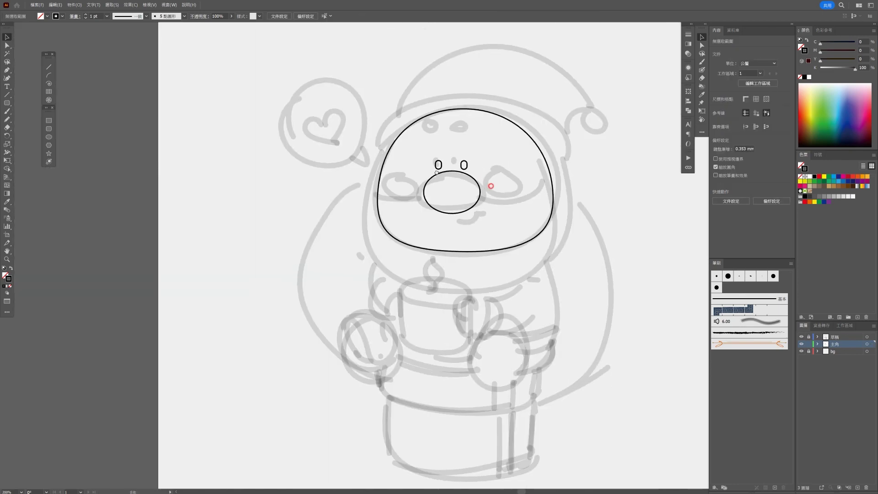
left_click_drag(490, 187, 402, 176)
scroll(422, 190, "up", 1)
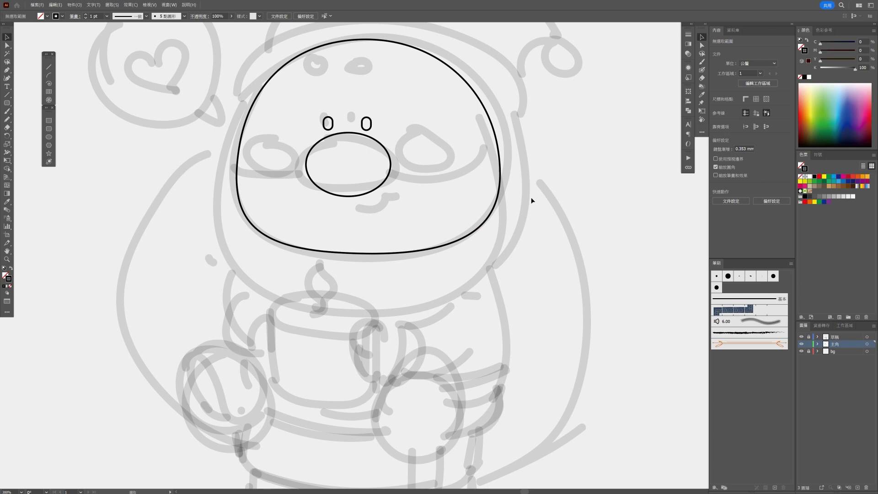
Stretch a copy of the head outline downward and widen it left and right.
left_click(415, 254)
key("a")
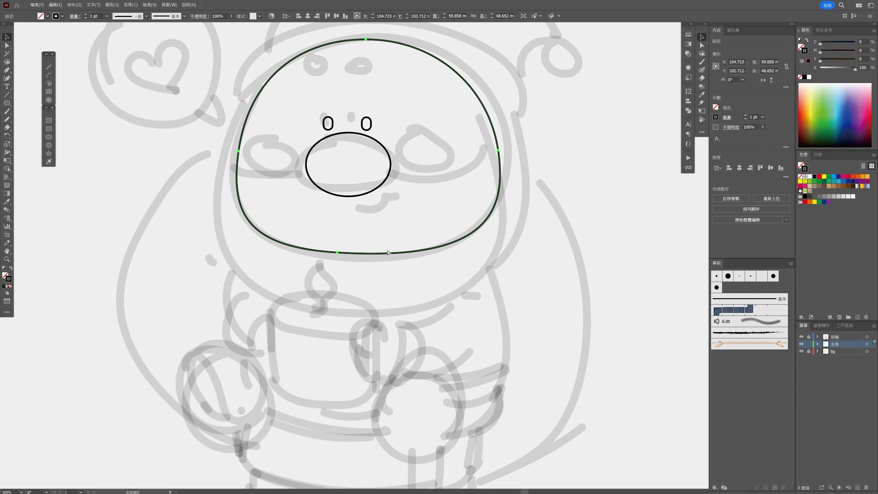
key("v")
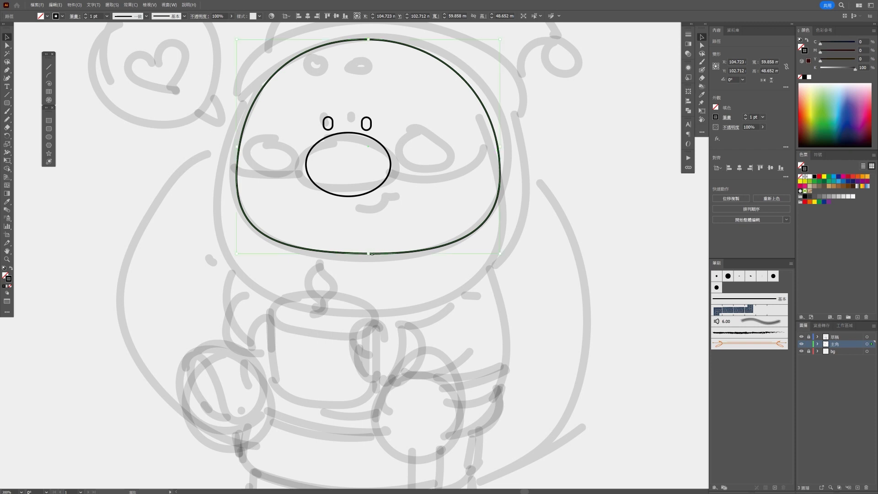
left_click_drag(369, 254, 369, 308)
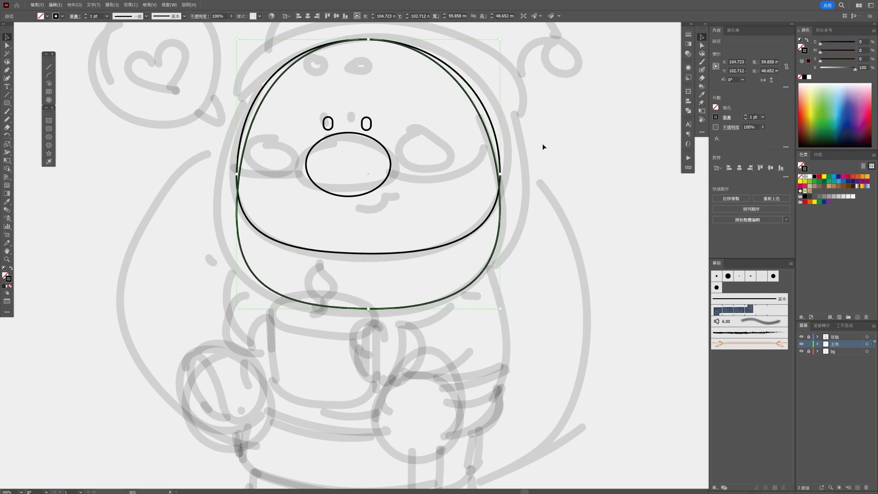
left_click_drag(500, 174, 517, 174)
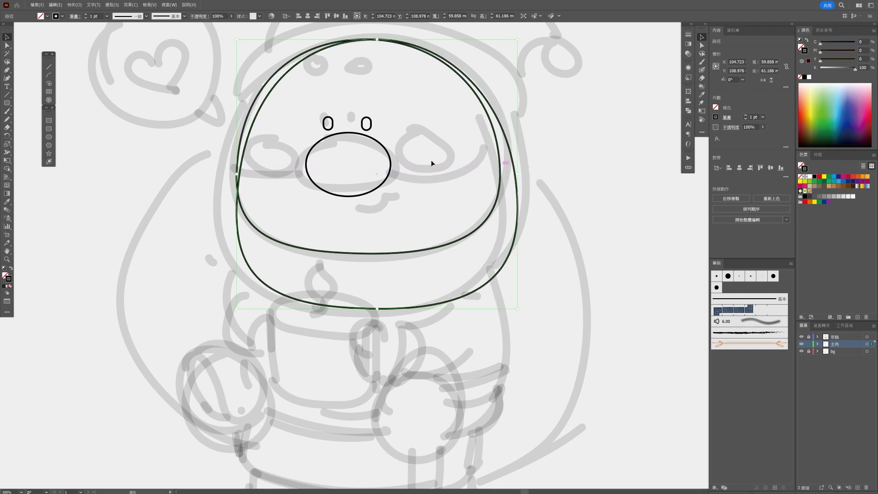
left_click_drag(236, 174, 225, 174)
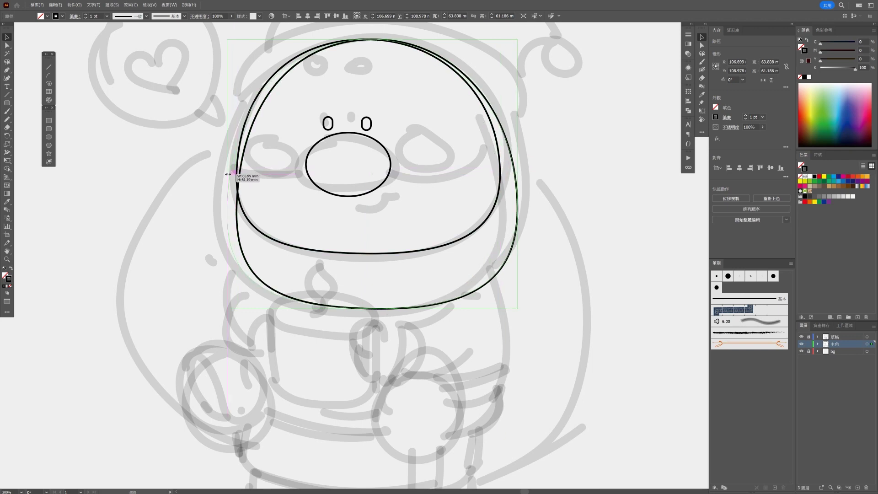
left_click(314, 234)
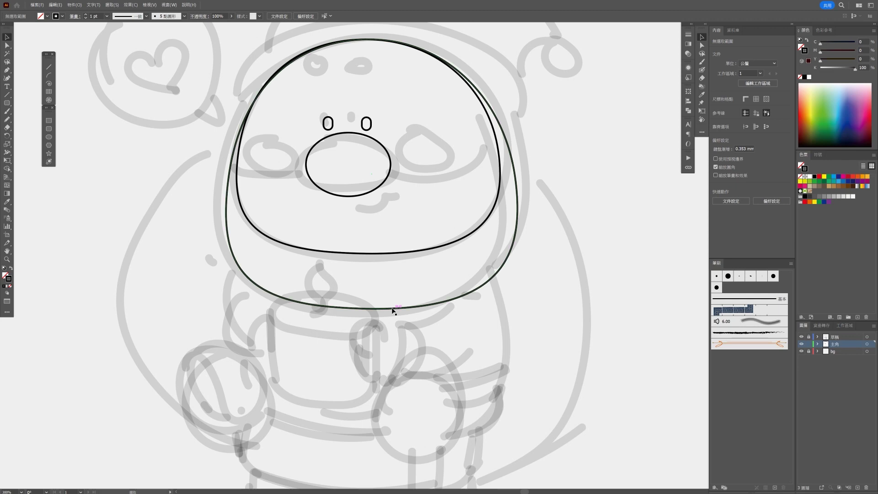
scroll(390, 278, "down", 2)
scroll(397, 281, "down", 1)
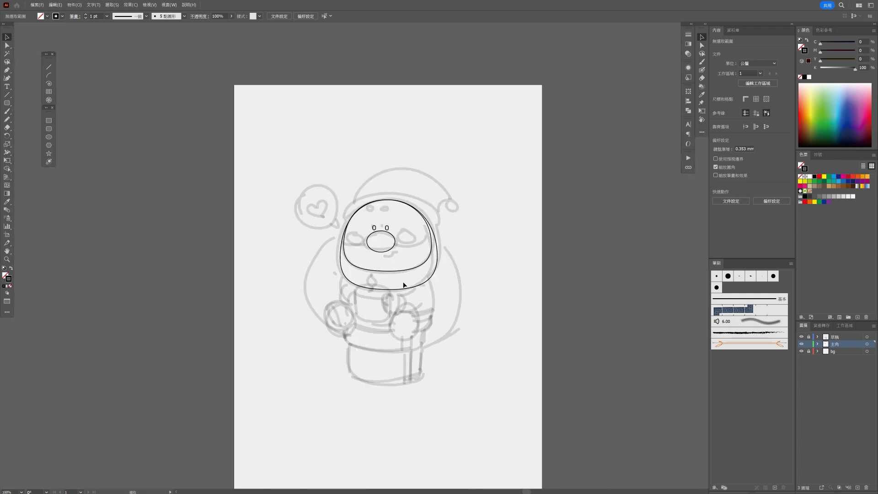
scroll(404, 284, "up", 2)
scroll(398, 293, "up", 1)
left_click_drag(360, 184, 360, 305)
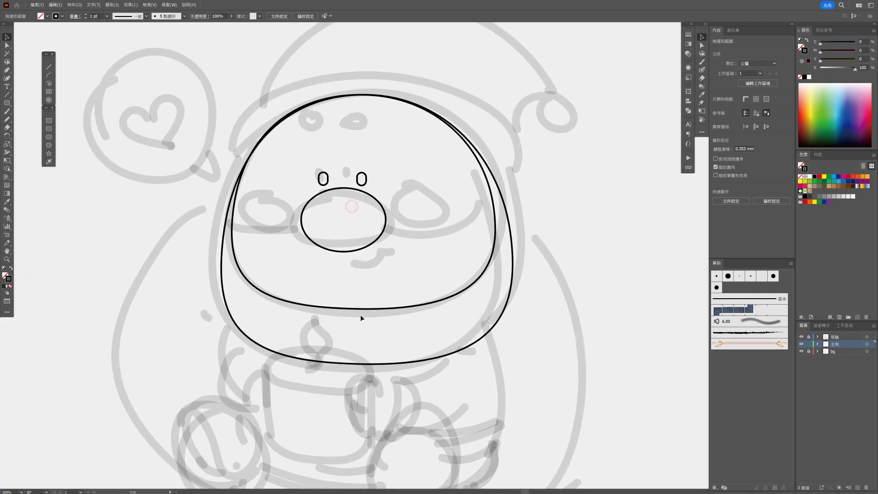
Raise the top of the outer head outline and push its right side outward.
left_click(371, 374)
scroll(371, 234, "up", 1)
left_click(368, 372)
left_click(377, 149)
left_click_drag(379, 150, 378, 138)
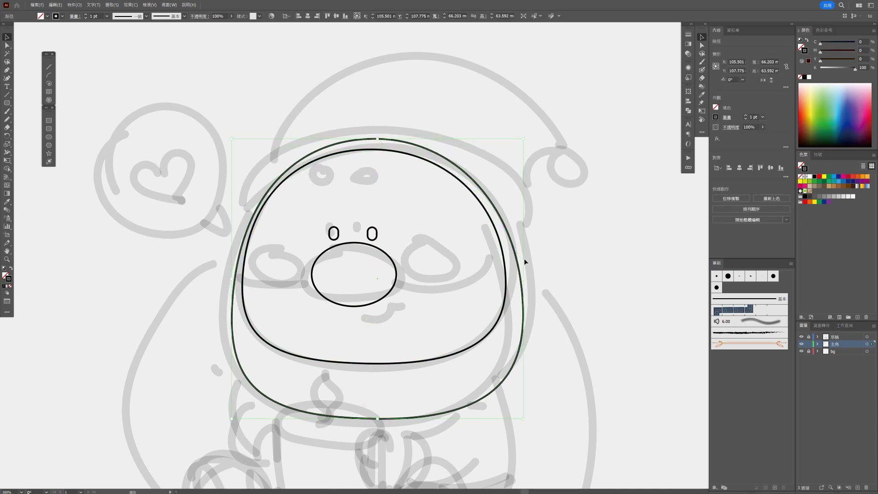
left_click_drag(525, 278, 530, 277)
left_click(566, 234)
scroll(566, 233, "down", 2)
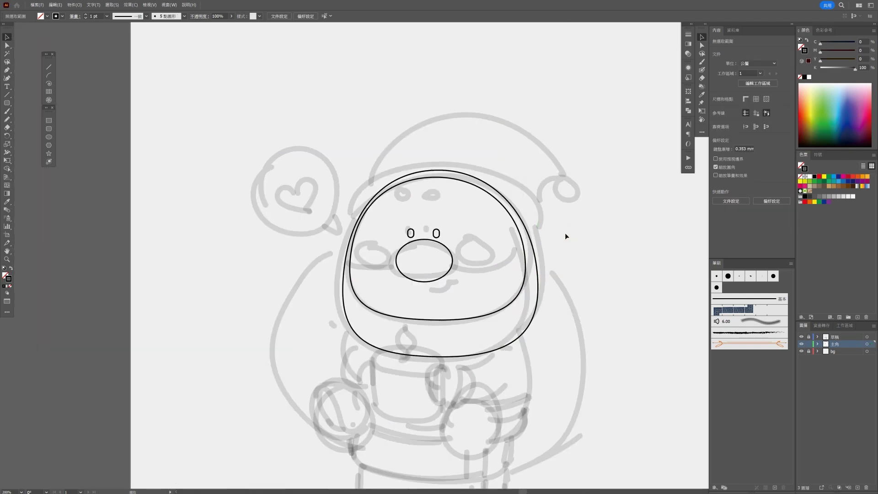
left_click_drag(564, 242, 517, 210)
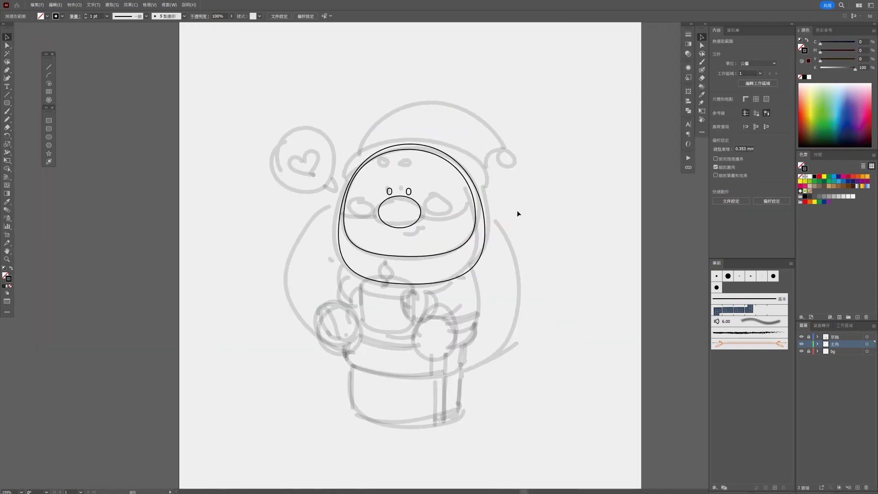
scroll(516, 210, "up", 2)
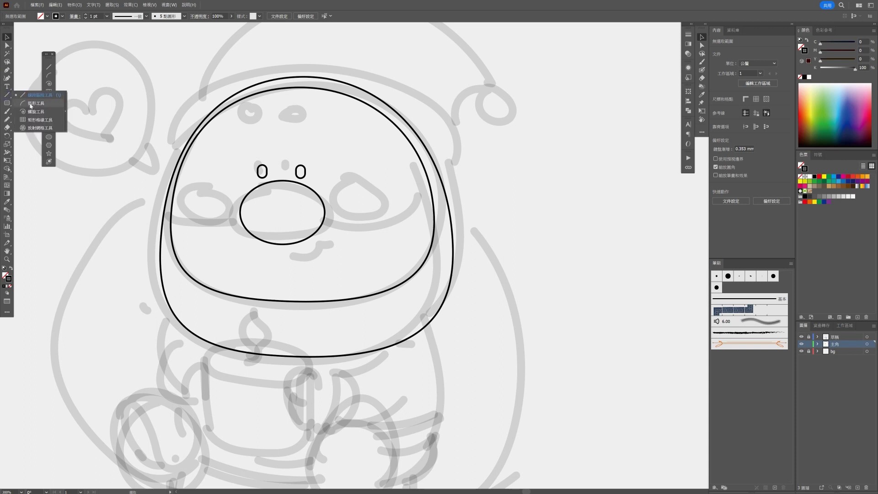
Draw two arcs running from the left face outline up to the nose, after undoing a misplaced arc.
left_click_drag(7, 95, 28, 104)
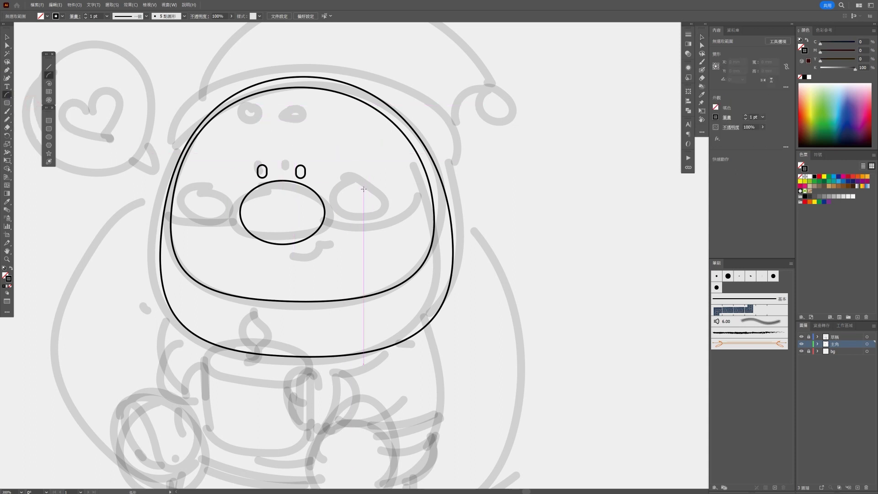
left_click_drag(321, 214, 396, 237)
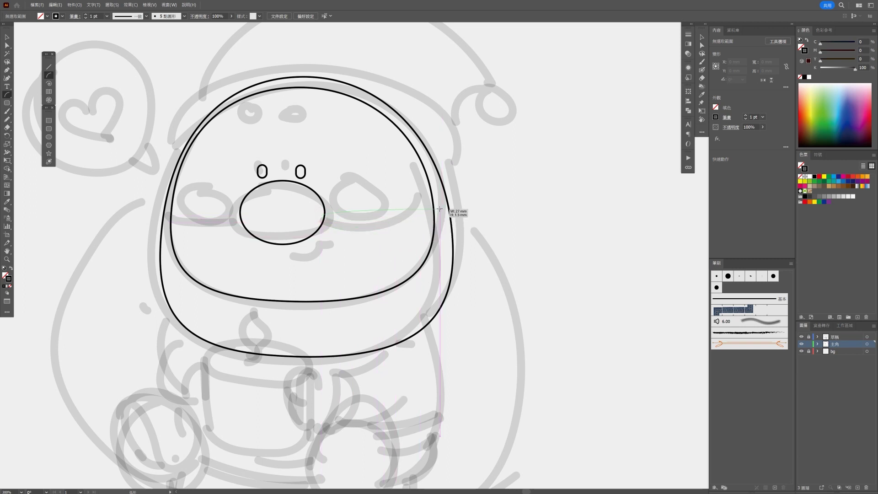
left_click_drag(395, 237, 433, 208)
key("ctrl+z")
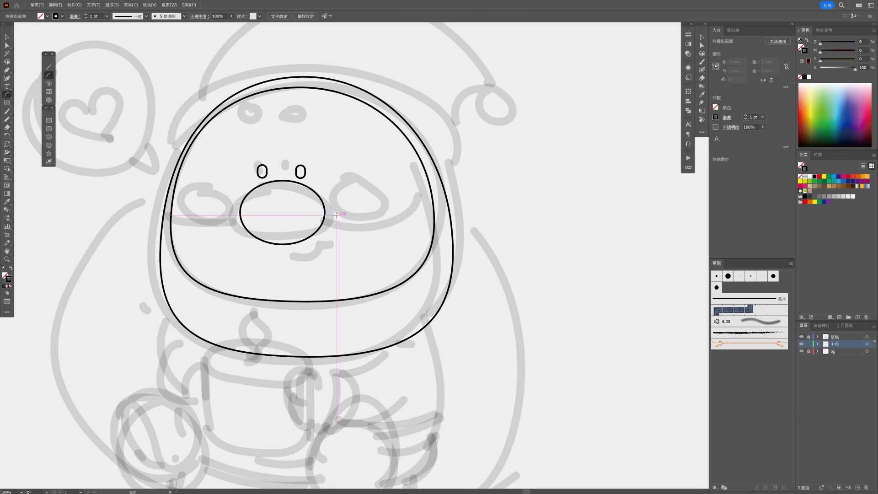
scroll(327, 224, "up", 2)
scroll(327, 224, "left", 5)
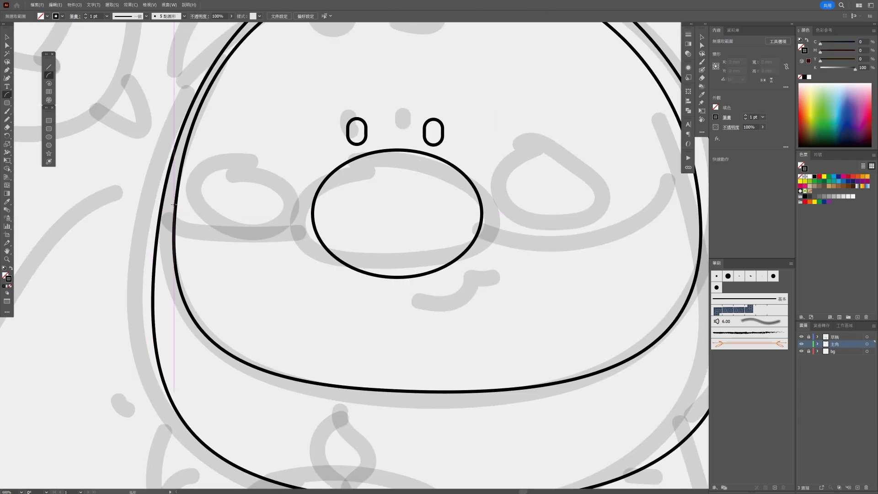
mouse_move(173, 201)
left_mouse_down()
mouse_move(214, 238)
mouse_move(249, 243)
left_mouse_up()
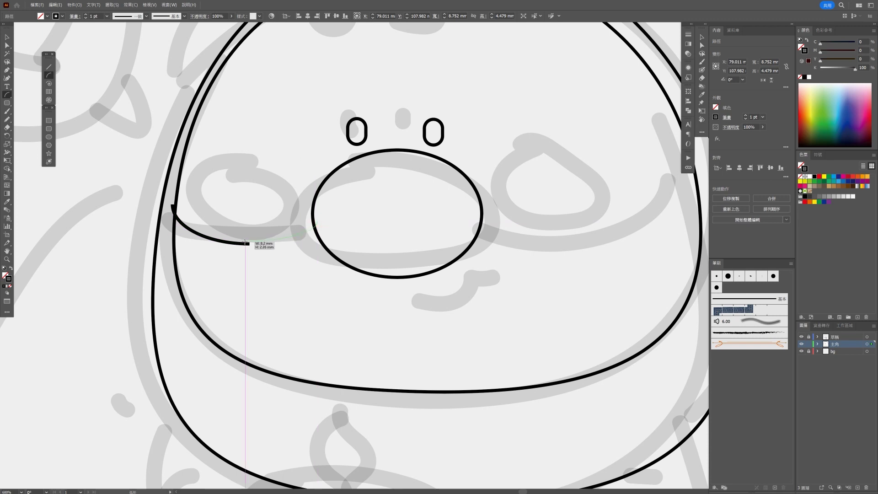
left_click_drag(249, 244, 317, 223)
Join the two left-cheek arcs into a single curve.
left_click(8, 36)
left_click_drag(237, 227, 264, 245)
right_click(264, 245)
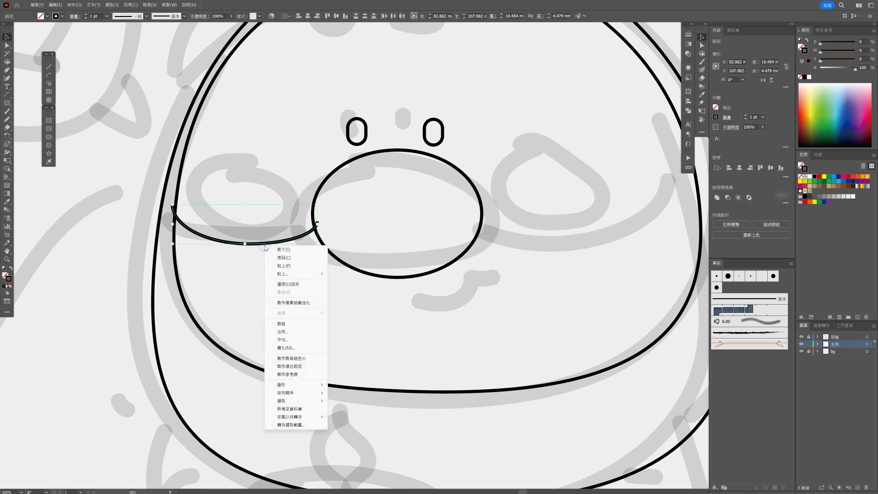
left_click(287, 328)
left_click(285, 280)
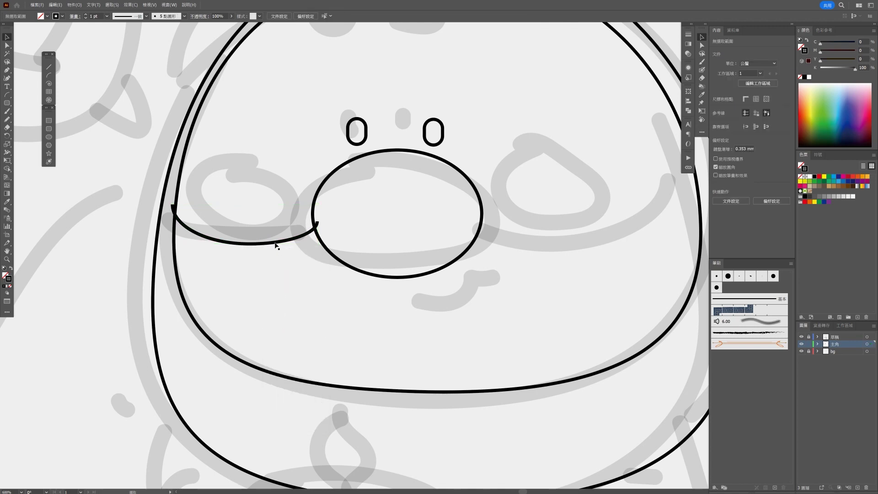
Alt-drag a copy of the cheek curve to the right side and rotate it to mirror the left.
scroll(277, 248, "down", 2)
mouse_move(221, 220)
left_mouse_down()
mouse_move(368, 225)
mouse_move(431, 203)
left_mouse_up()
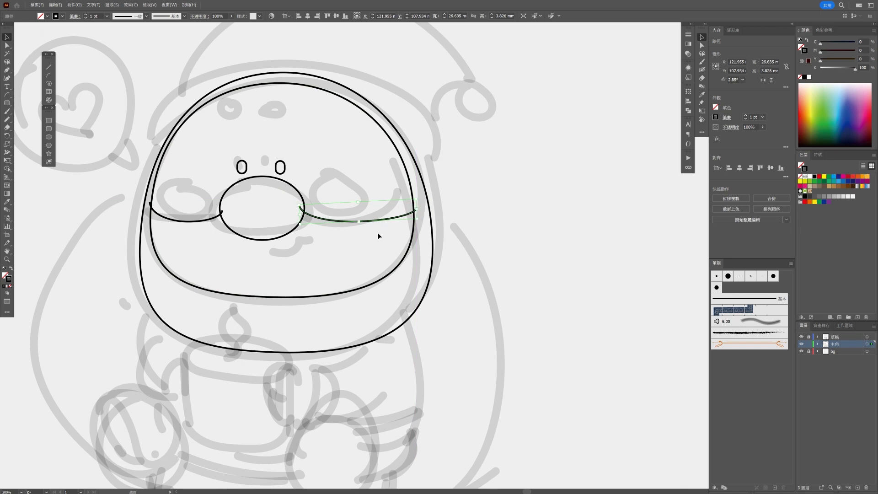
left_click_drag(419, 200, 418, 193)
left_click_drag(372, 223, 368, 235)
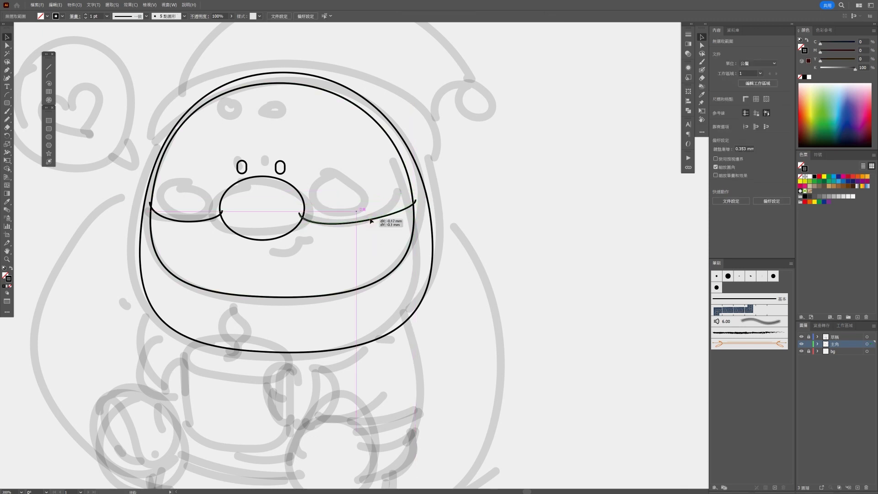
left_click(369, 237)
left_click(48, 136)
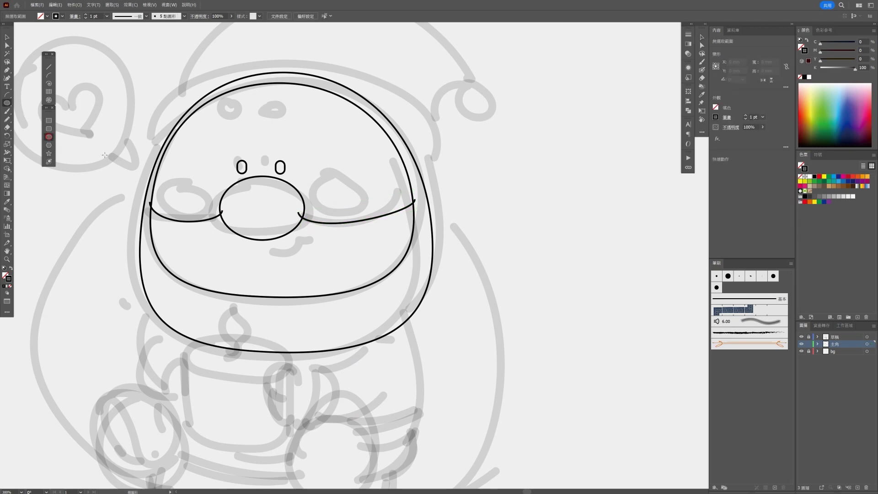
Draw an ellipse over the right cheek and nudge it and the nose ellipse into place.
left_click_drag(312, 183, 379, 239)
left_click(8, 36)
left_click(338, 131)
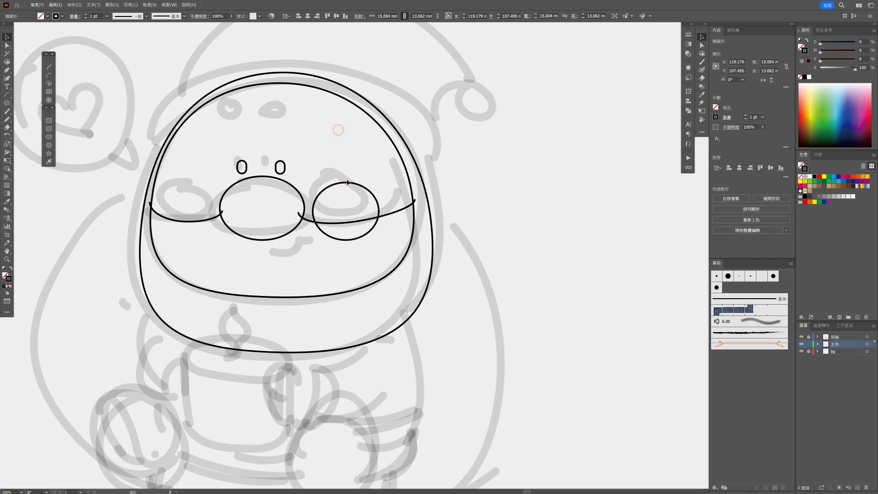
left_click_drag(345, 185, 342, 186)
left_click_drag(287, 184, 285, 188)
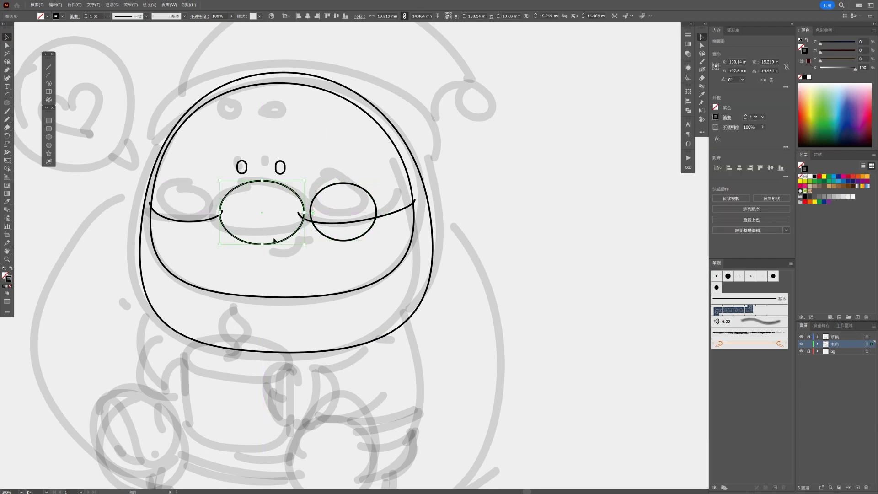
left_click_drag(263, 245, 263, 244)
left_click(358, 241)
Stretch the right cheek ellipse into a circle in isolation mode.
double_click(356, 238)
left_click_drag(345, 242, 373, 246)
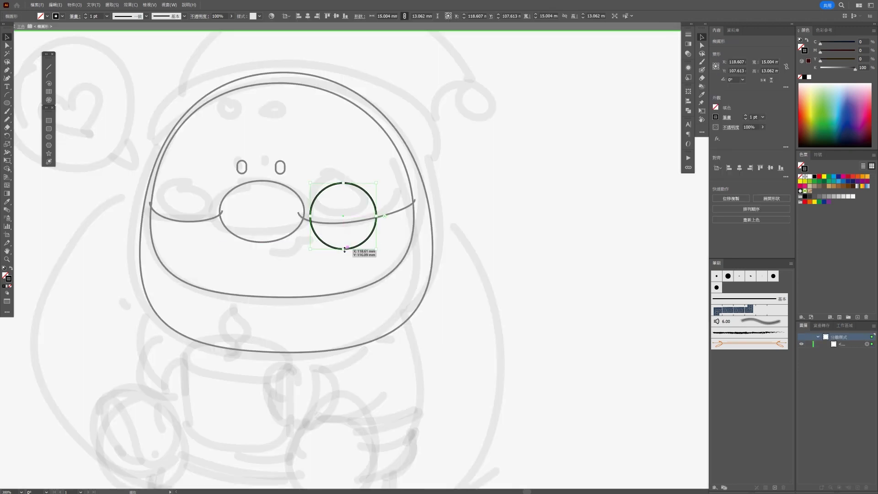
double_click(386, 244)
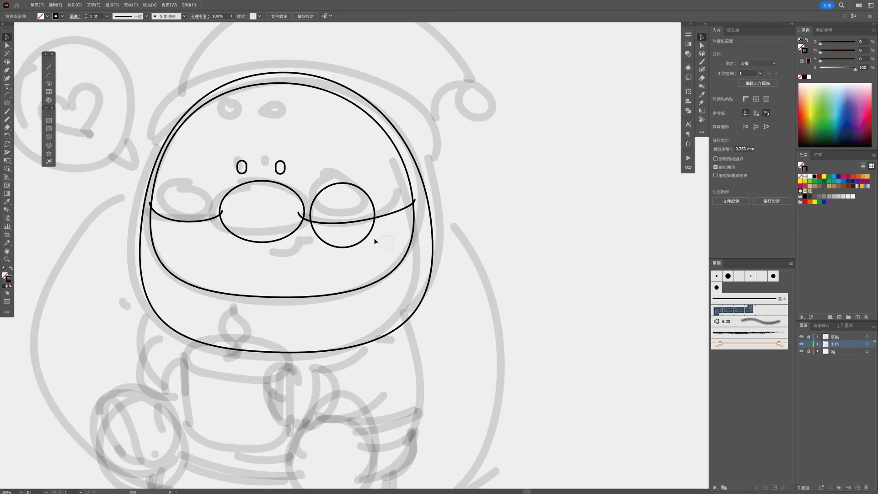
Alt-drag a copy of the circle over the left cheek and check the eye shapes.
left_click_drag(371, 235, 215, 242)
scroll(245, 254, "down", 2, "alt")
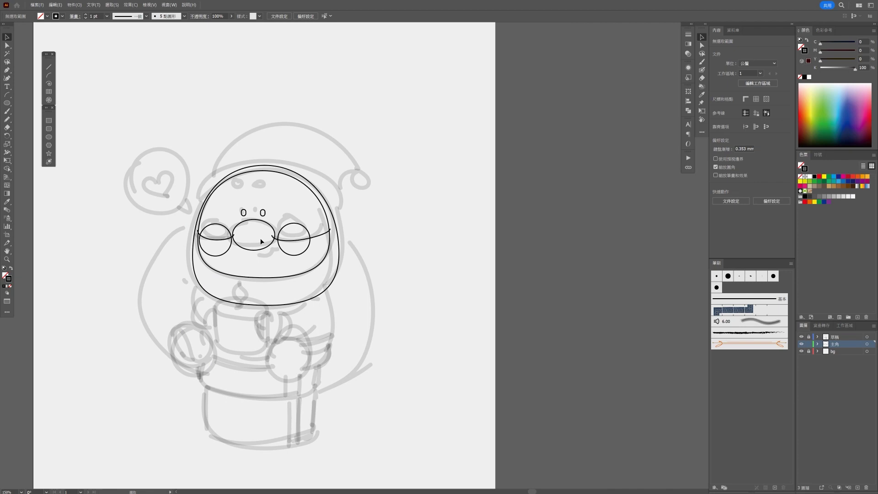
scroll(259, 212, "up", 3, "alt")
left_click_drag(196, 190, 275, 218)
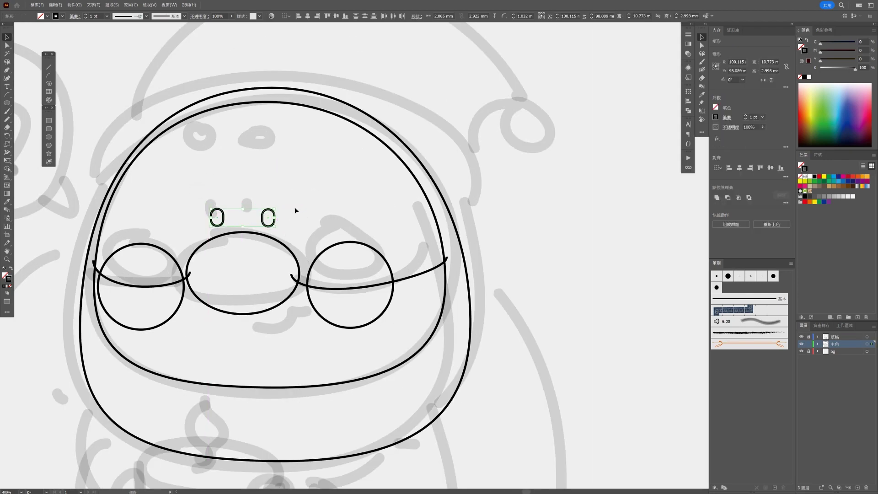
left_click(295, 210)
scroll(302, 206, "down", 1, "alt")
scroll(304, 205, "down", 2, "alt")
scroll(292, 183, "up", 5, "alt")
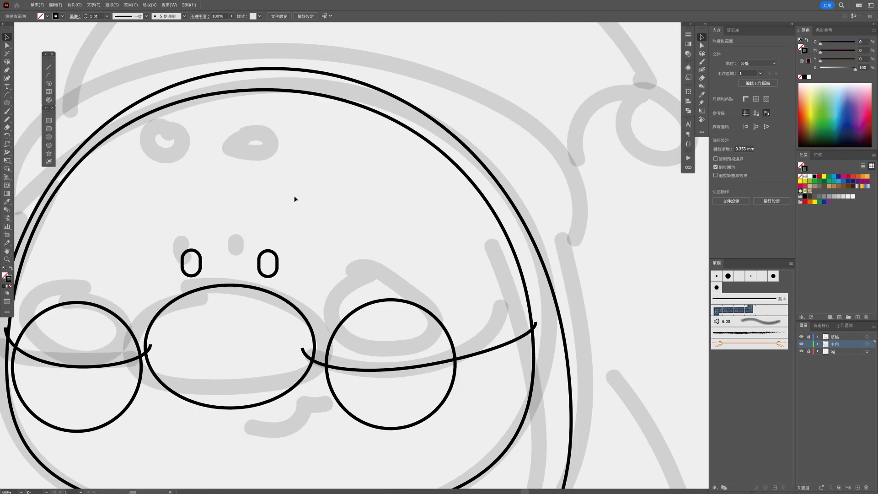
scroll(296, 205, "down", 2, "alt")
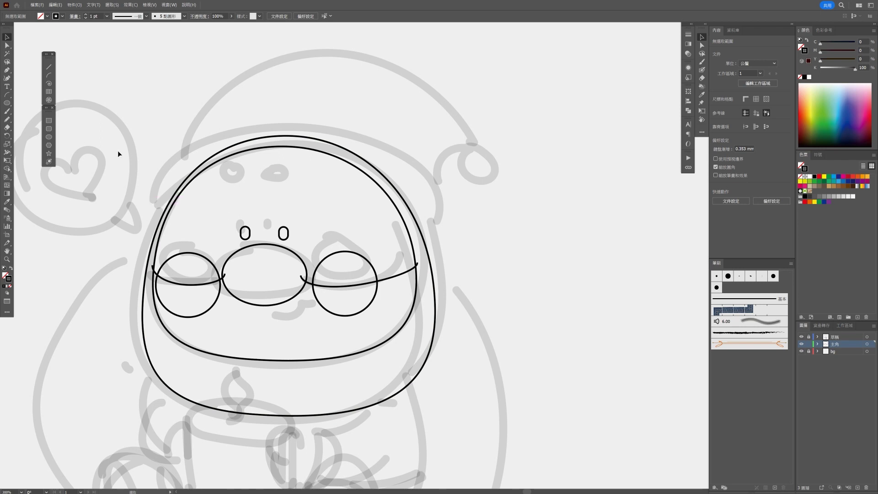
left_click(9, 97)
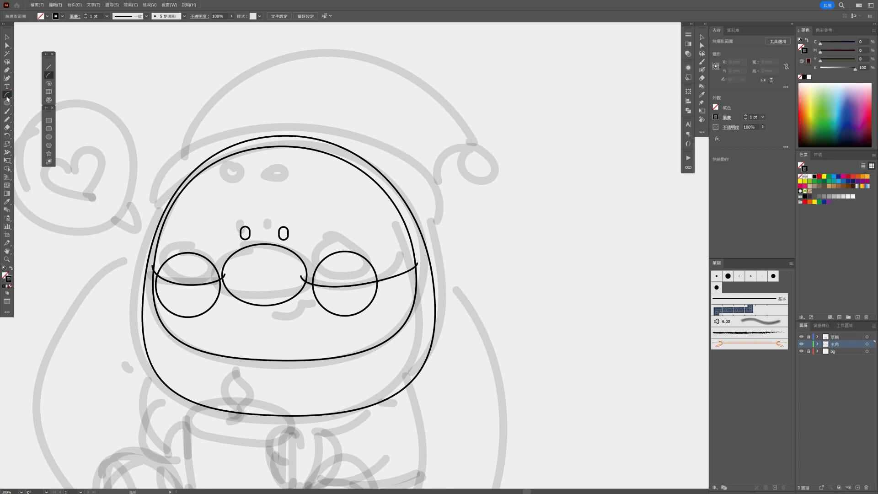
Draw two arcs from the face edges meeting over the forehead and group them.
left_click_drag(165, 197, 278, 156)
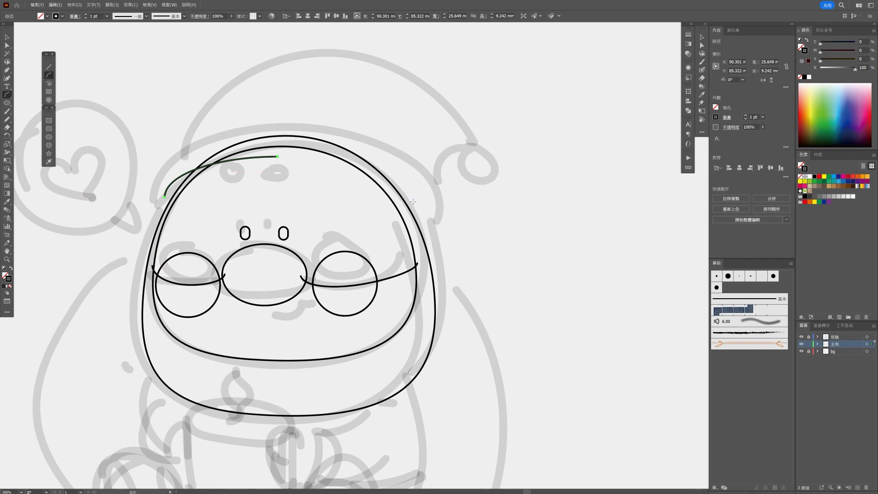
left_click_drag(414, 201, 278, 156)
left_click(7, 37)
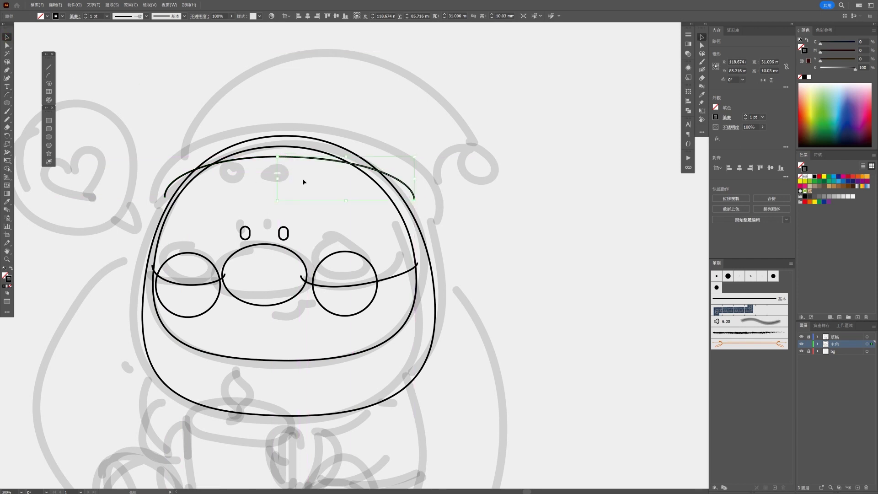
left_click(275, 158, "shift")
right_click(284, 159)
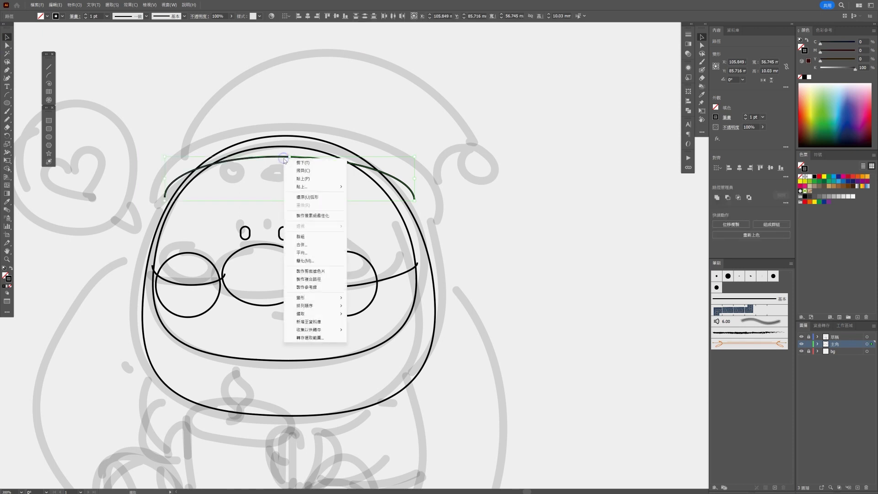
left_click(302, 236)
left_click(414, 192)
Raise the forehead arc's stroke weight three steps and give it Round Cap ends.
left_click(411, 196)
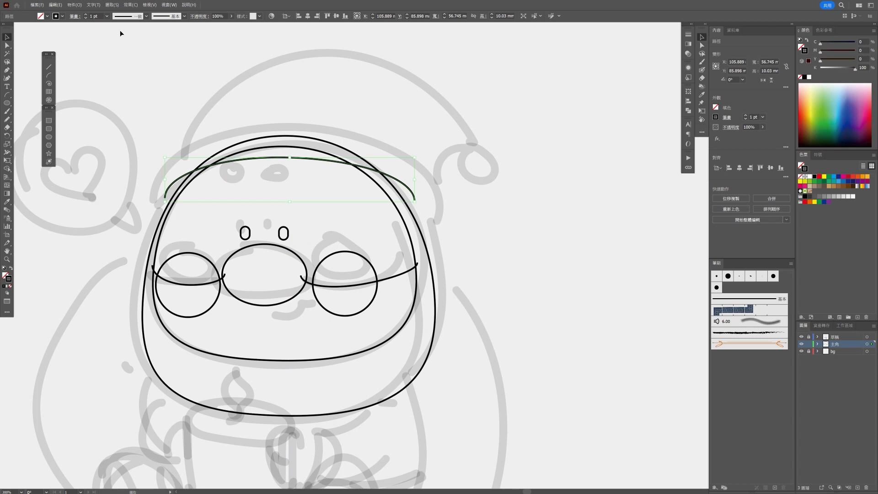
left_click(85, 16)
left_click(86, 16)
left_click(85, 17)
left_click(86, 17)
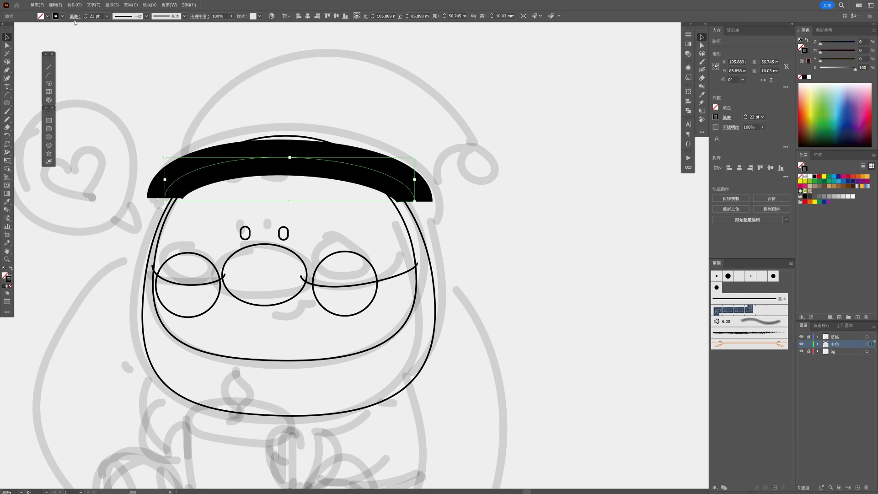
left_click(73, 17)
left_click(36, 34)
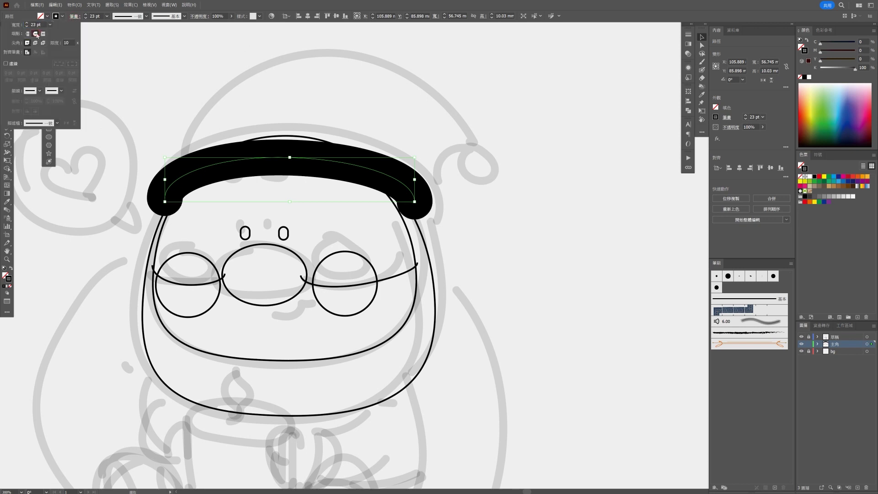
left_click(367, 236)
left_click(454, 227)
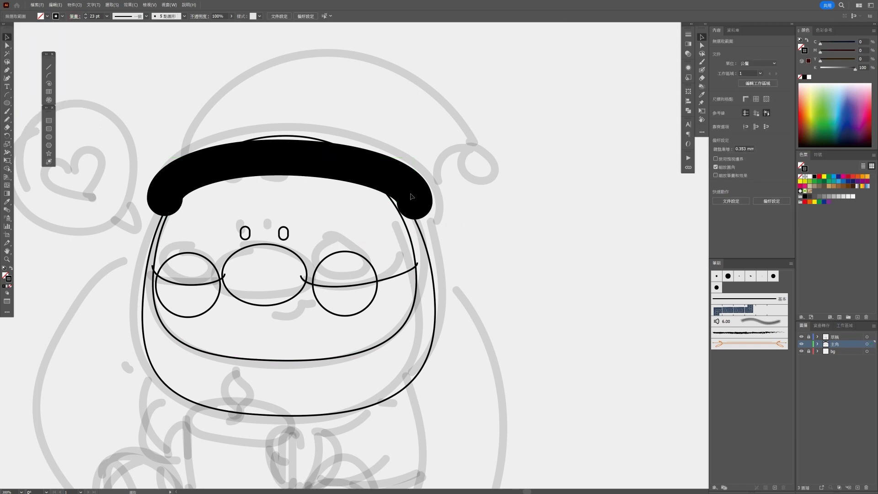
Drag the black arc's end anchors, direction handles and top point to widen and smooth the arch.
left_click(7, 44)
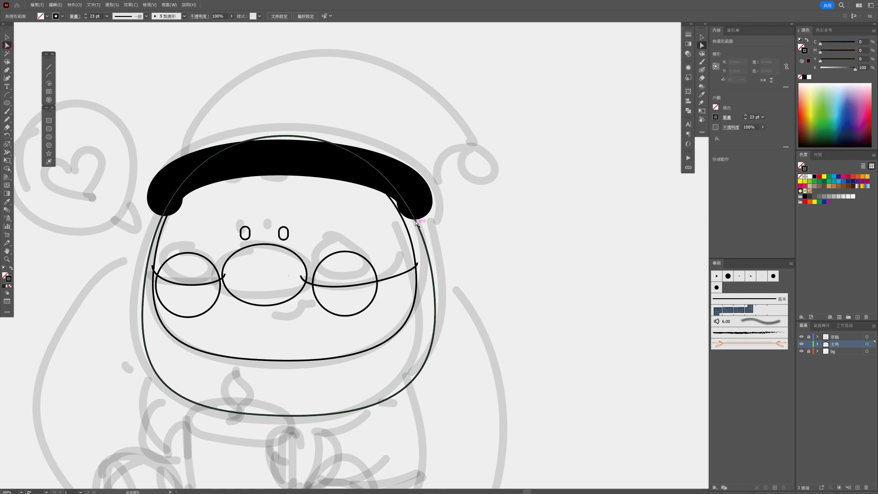
left_click(415, 202)
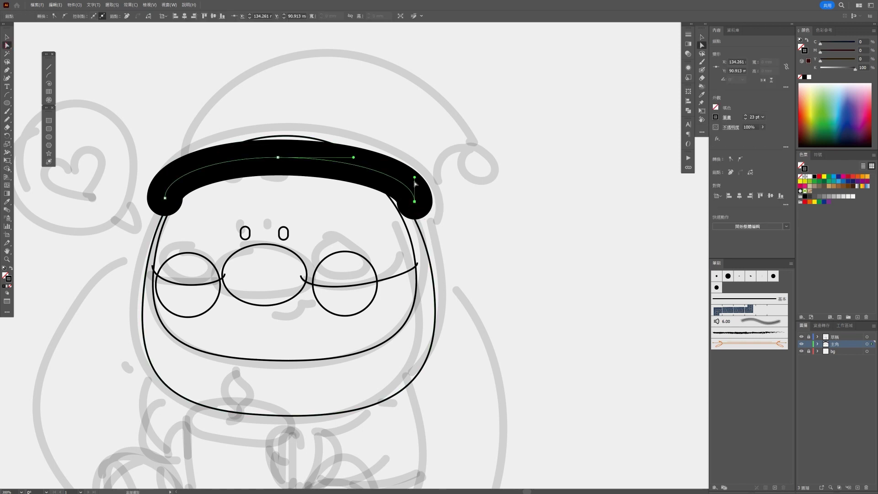
left_click_drag(415, 177, 395, 176)
left_click_drag(415, 204, 418, 200)
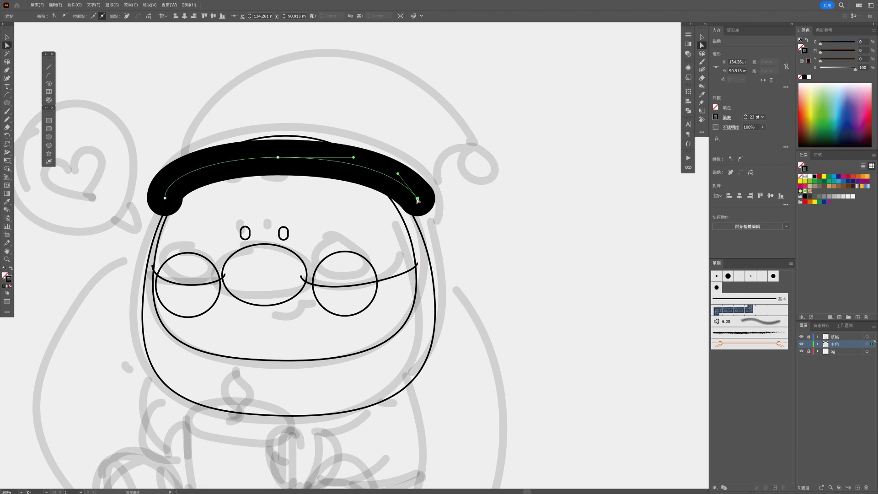
left_click(165, 199)
left_click_drag(165, 176, 185, 170)
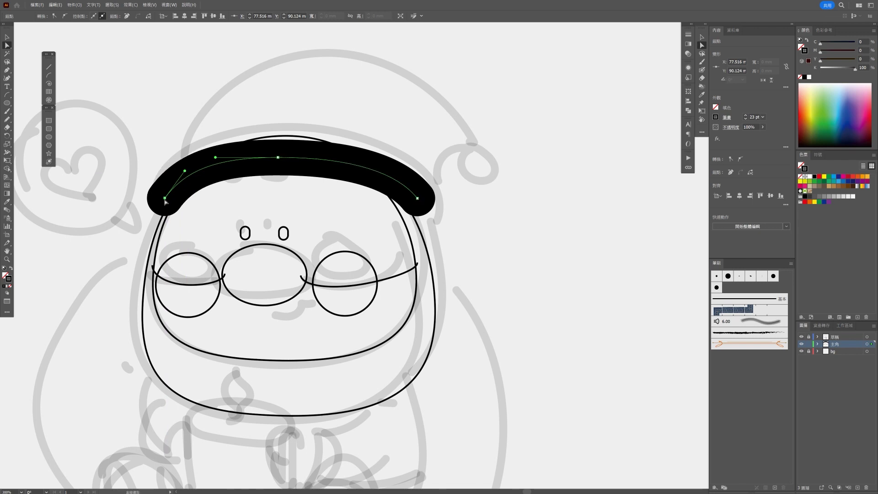
left_click_drag(164, 198, 158, 197)
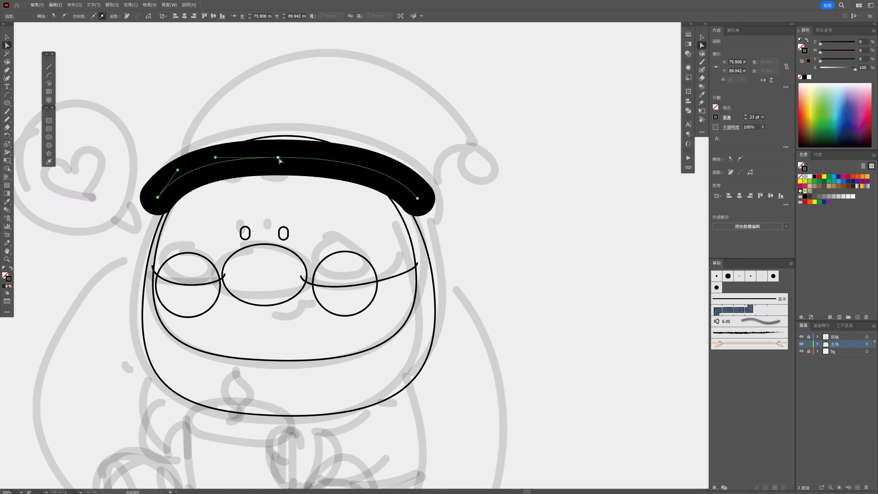
left_click_drag(278, 158, 275, 156)
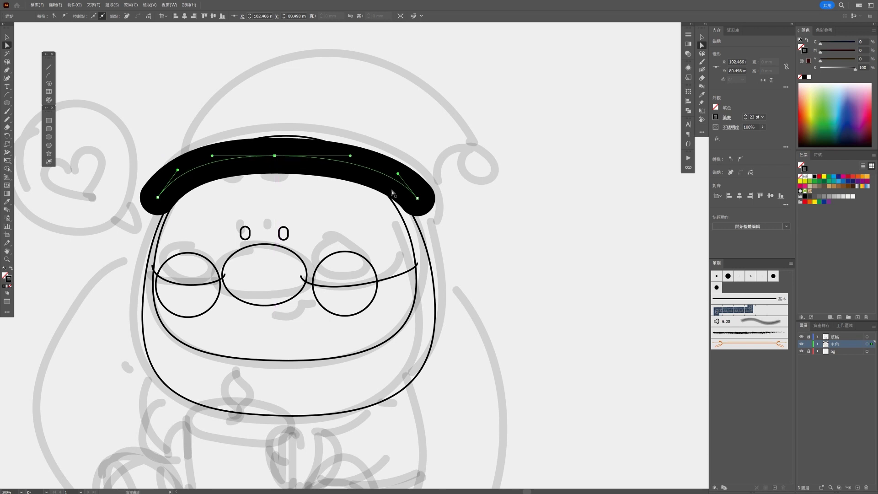
left_click_drag(417, 199, 418, 201)
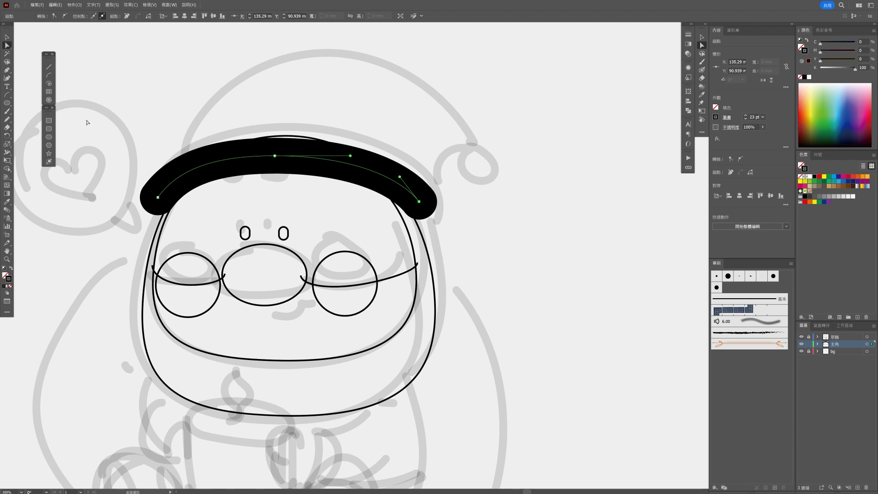
left_click(7, 154)
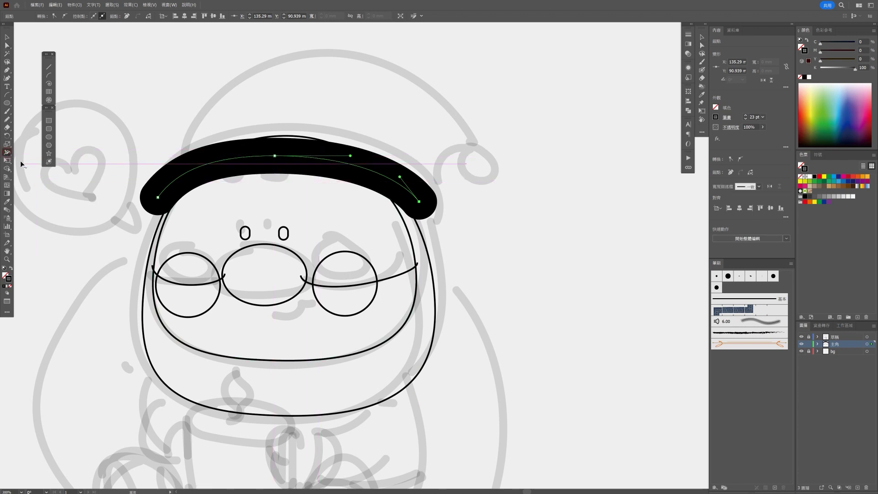
right_click(6, 152)
Try Width tool edits tapering and narrowing the brim stroke, undoing the unwanted changes.
left_click(39, 155)
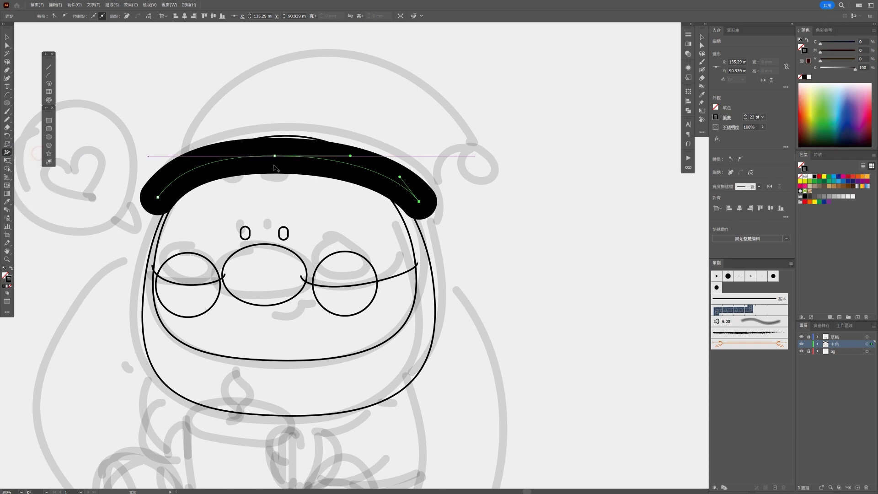
left_click_drag(274, 155, 302, 158)
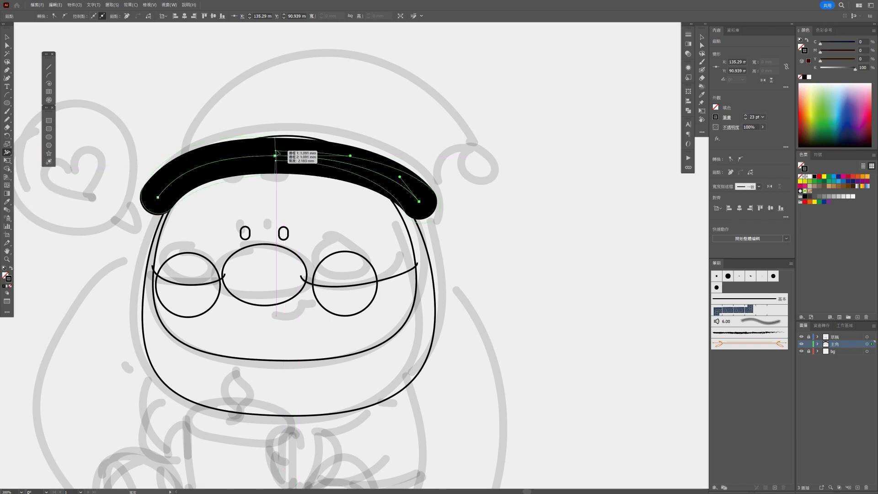
key("ctrl+z")
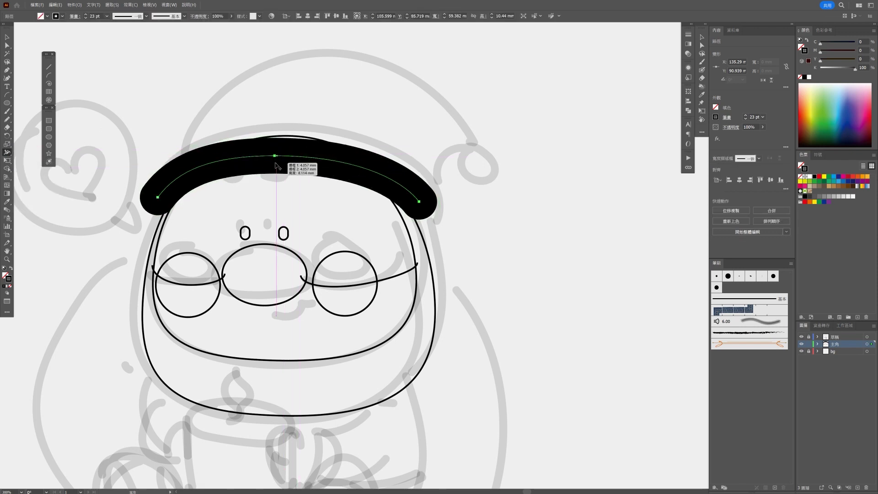
scroll(279, 146, "up", 3, "alt")
scroll(278, 146, "up", 2, "alt")
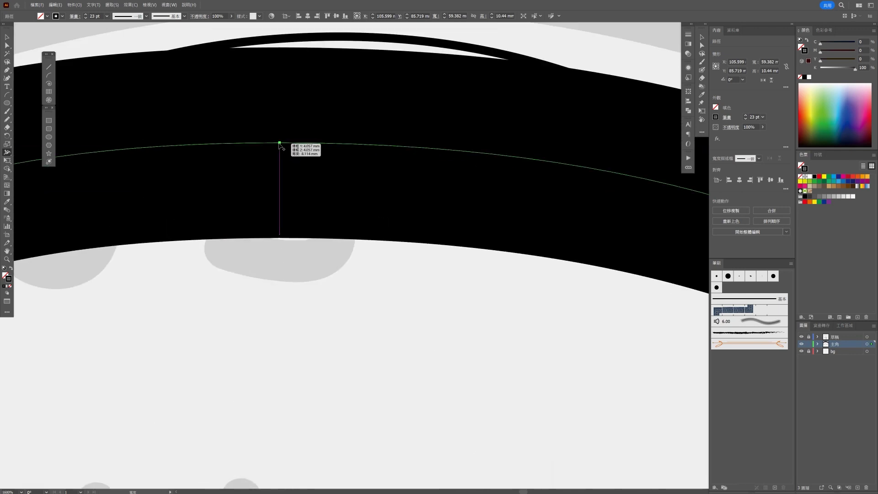
scroll(320, 192, "down", 4, "alt")
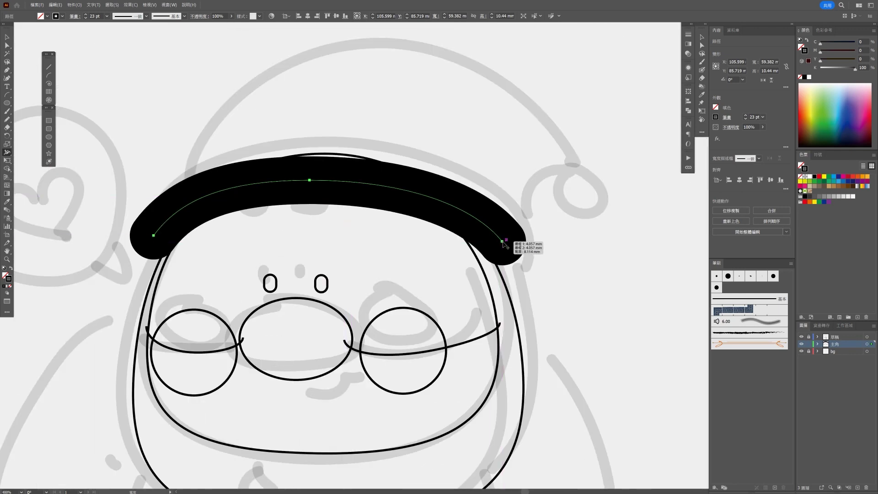
left_click_drag(501, 239, 504, 245)
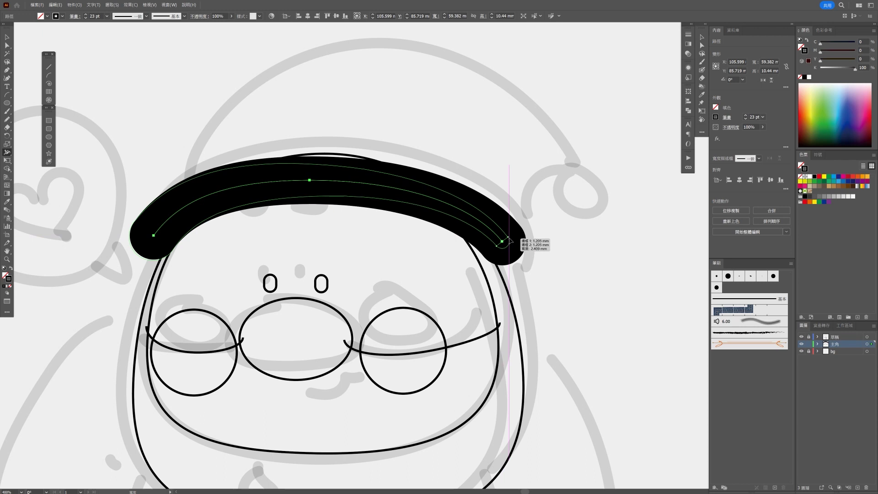
left_click_drag(509, 241, 508, 240)
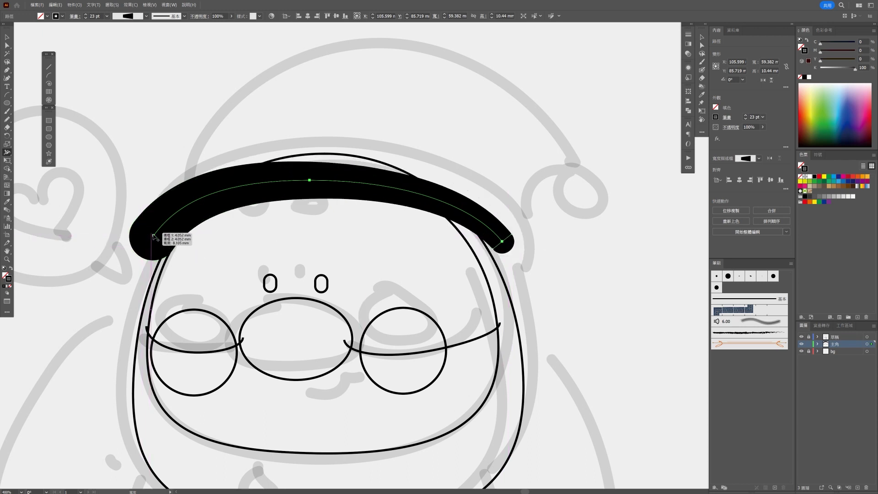
left_click_drag(167, 248, 171, 250)
key("ctrl+z")
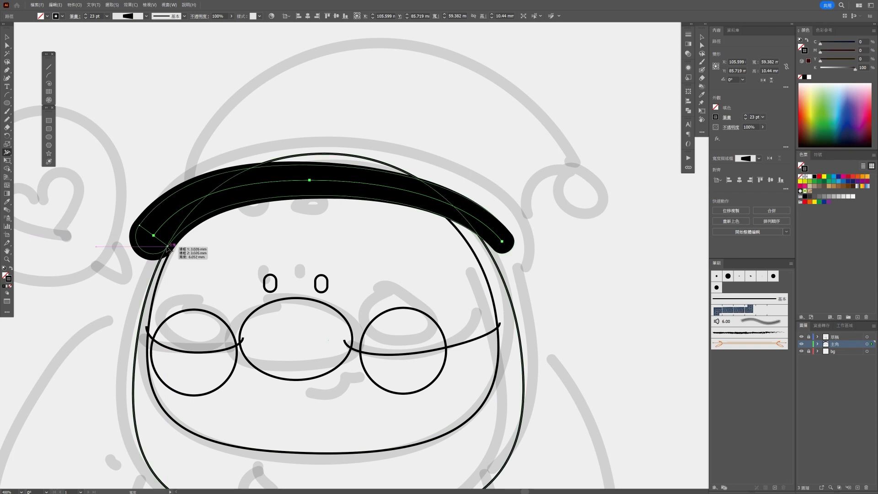
left_click_drag(173, 250, 163, 243)
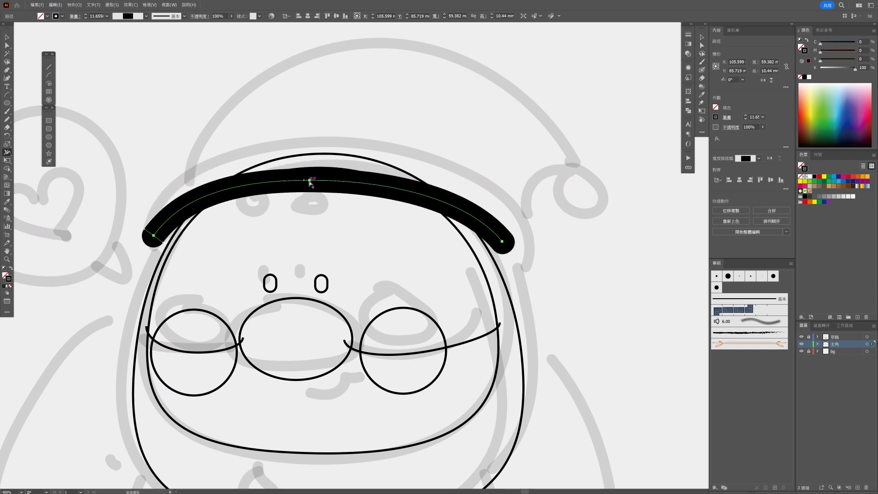
key("ctrl+z")
Try reshaping the arc's top anchor with Direct Selection, then undo it.
left_click(7, 45)
scroll(322, 166, "up", 3)
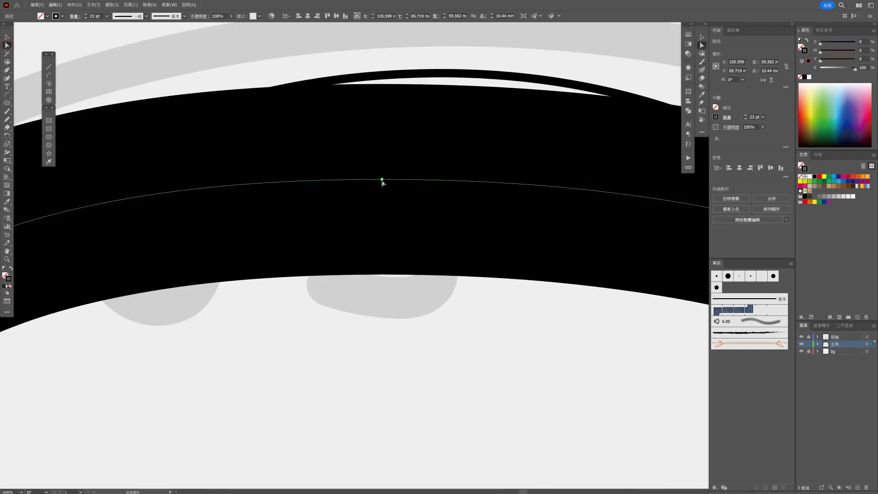
left_click_drag(382, 180, 398, 236)
key("ctrl+z")
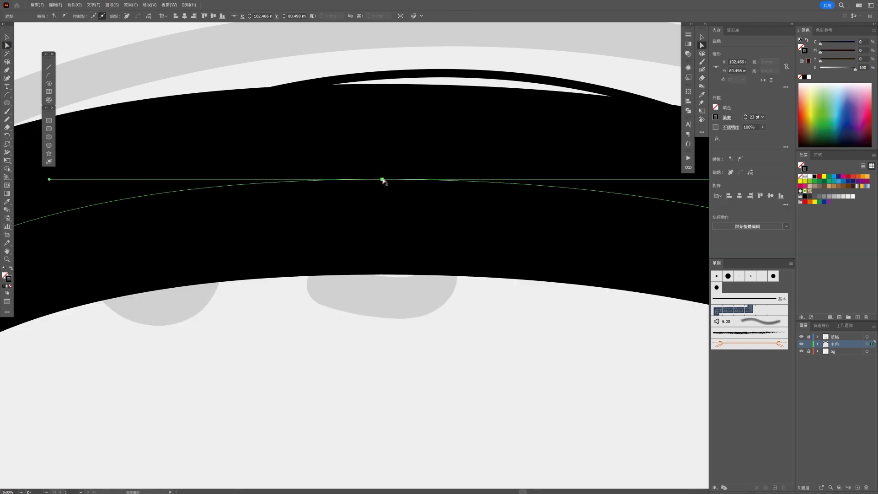
scroll(372, 180, "down", 2)
scroll(333, 193, "down", 3)
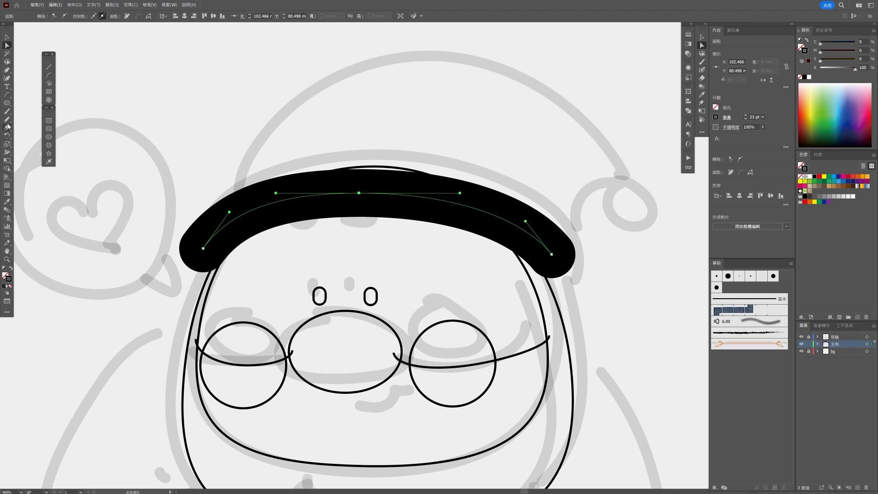
Drag the brim's centre outward with the Width tool to thicken the stroke to 32 pt.
left_click(6, 153)
left_click_drag(359, 192, 359, 168)
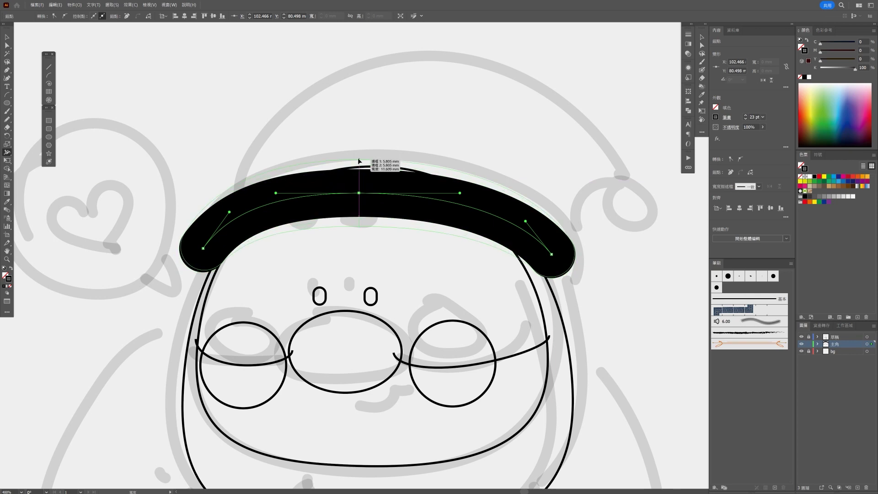
left_click_drag(359, 167, 358, 161)
key("ctrl+0")
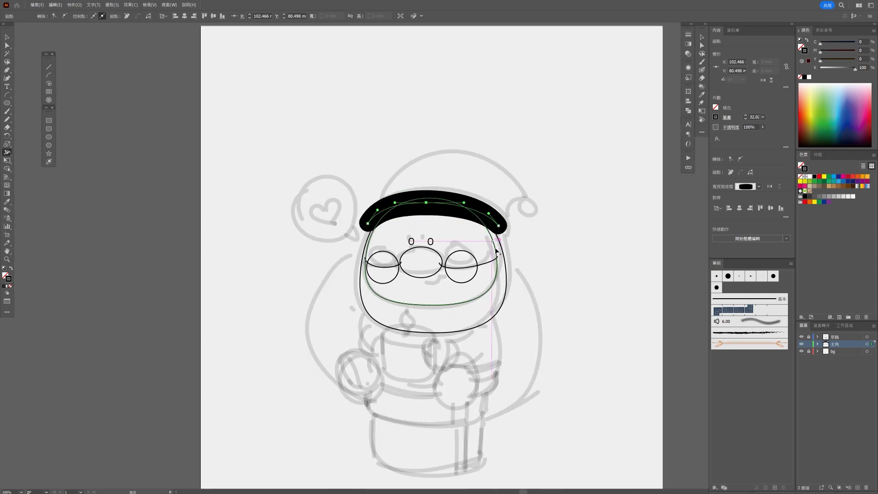
left_click(6, 36)
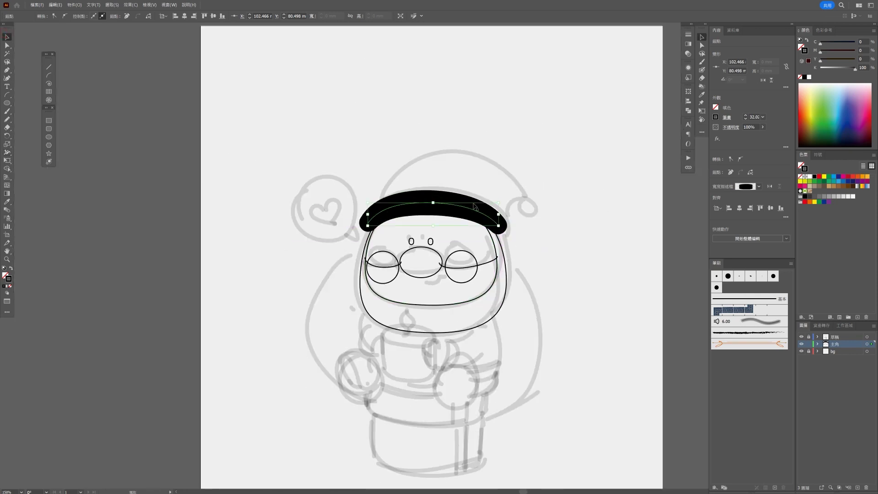
scroll(475, 207, "up", 2)
left_click(410, 210)
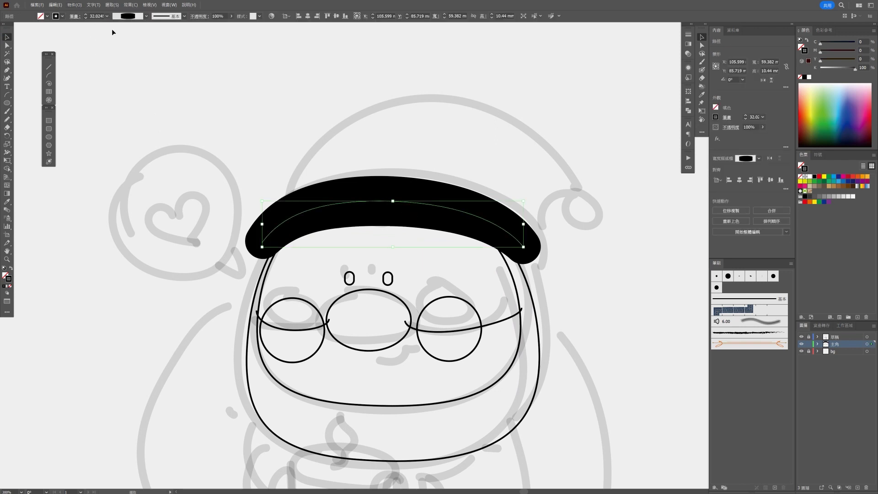
Expand the brim stroke into a shape and swap its fill and stroke to show an outline.
left_click(74, 5)
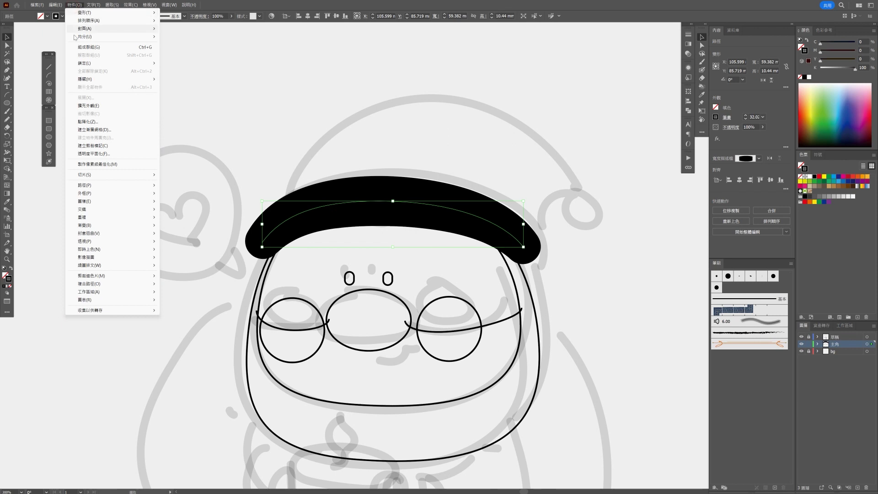
left_click(83, 106)
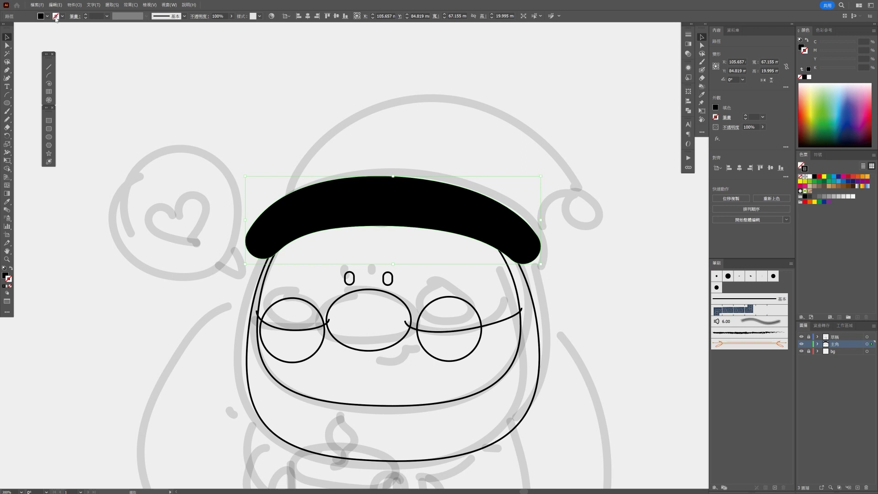
key("shift+x")
Move the brim slightly right and down and scale it a little smaller.
left_click(393, 254)
left_click_drag(455, 187, 459, 189)
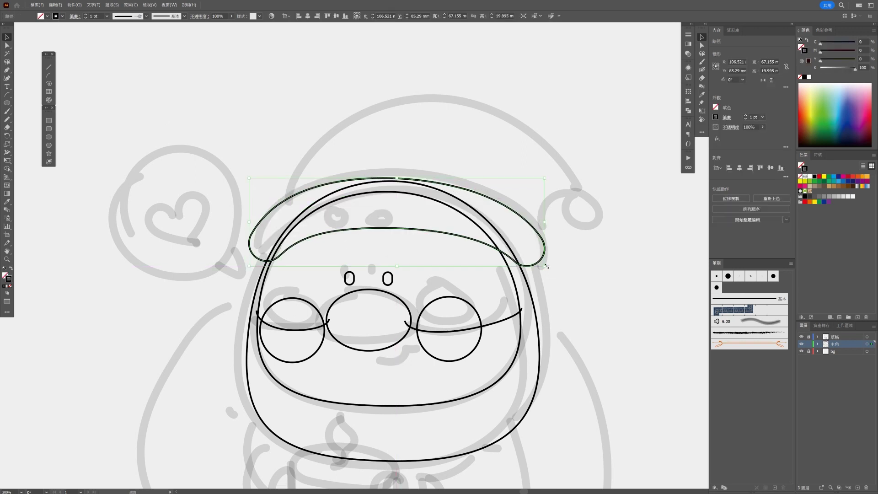
left_click_drag(546, 266, 541, 268)
scroll(552, 292, "down", 3)
left_click(503, 261)
scroll(487, 201, "up", 4)
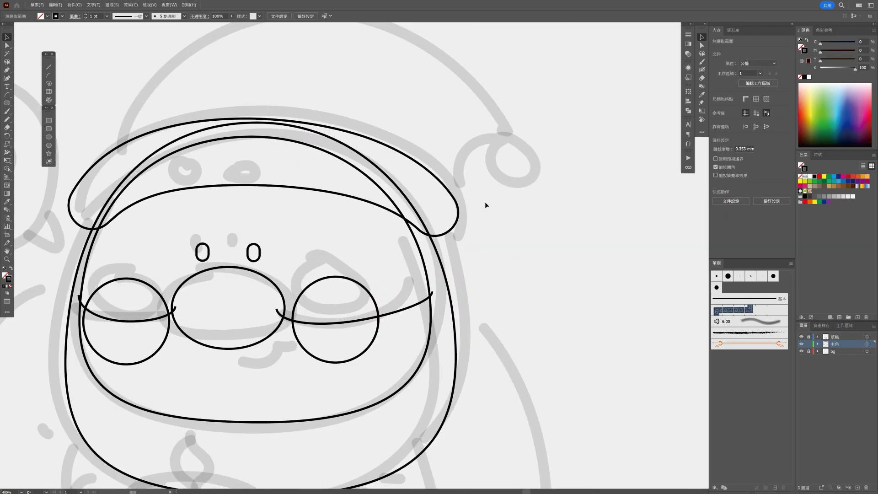
Draw two arcs meeting at the top and join their endpoints into one hat outline.
left_click(49, 75)
mouse_move(435, 191)
left_mouse_down()
mouse_move(491, 141)
mouse_move(509, 197)
mouse_move(258, 60)
left_mouse_up()
left_click_drag(119, 219, 258, 60)
left_click(6, 46)
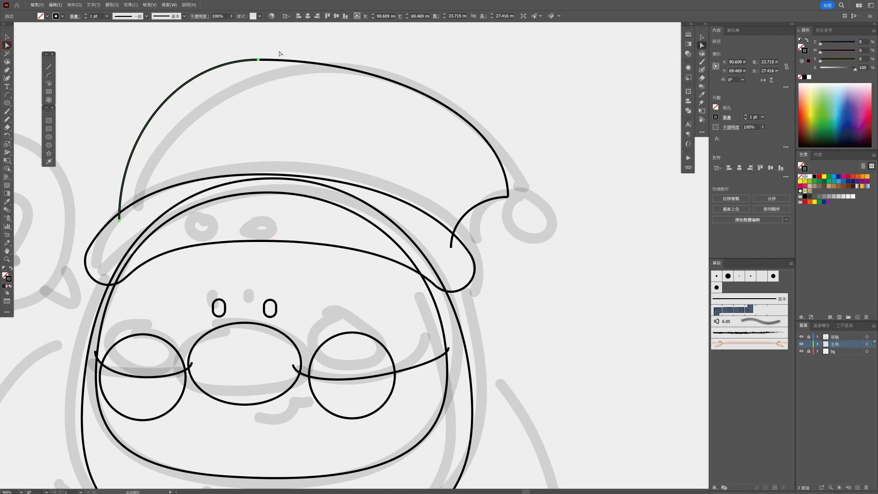
right_click(264, 60)
left_click_drag(245, 46, 323, 116)
left_click(282, 145)
Convert the hat's top anchor to smooth and adjust its handles into a rounded crown.
left_click_drag(431, 124, 418, 91)
key("ctrl+z")
left_click_drag(288, 103, 308, 142)
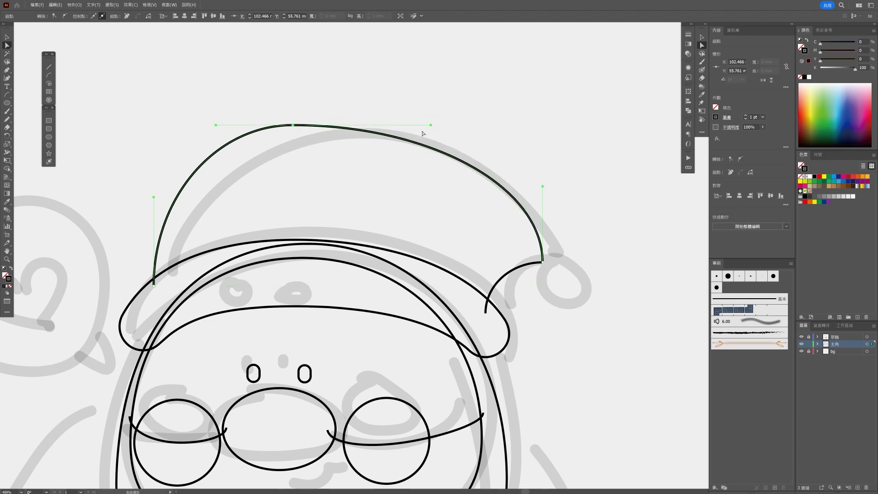
left_click_drag(430, 125, 385, 83)
key("ctrl+z")
left_click(54, 16)
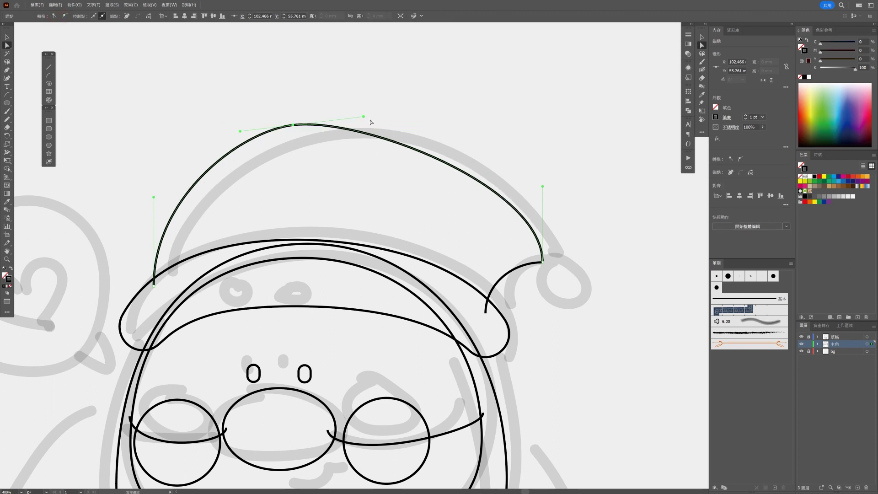
mouse_move(364, 119)
left_mouse_down()
mouse_move(401, 100)
mouse_move(393, 86)
left_mouse_up()
left_click_drag(294, 126, 222, 135)
left_click_drag(387, 103, 392, 87)
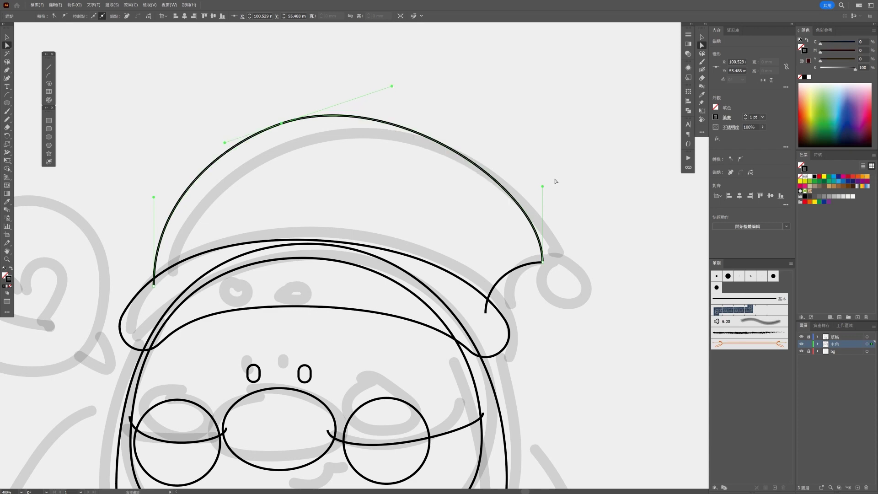
left_click(558, 182)
Hide the grey sketch layer.
scroll(559, 182, "down", 2)
scroll(558, 183, "down", 1)
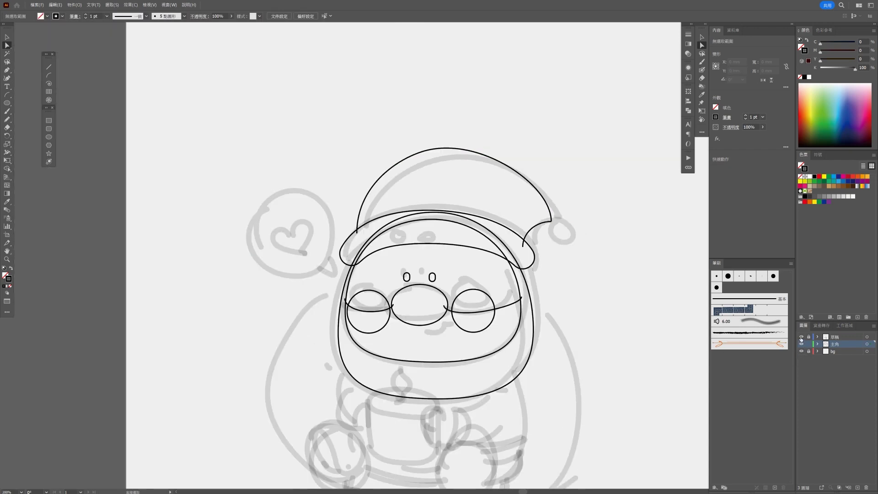
left_click(801, 337)
scroll(653, 313, "down", 1)
scroll(648, 315, "down", 1)
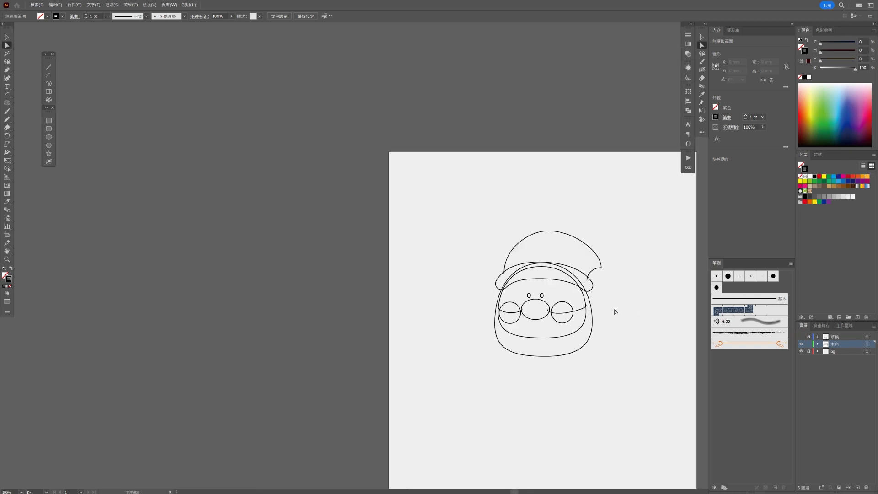
scroll(615, 311, "up", 3)
Drag the hat-tip anchor down to sharpen the drooping tip.
scroll(585, 188, "up", 3)
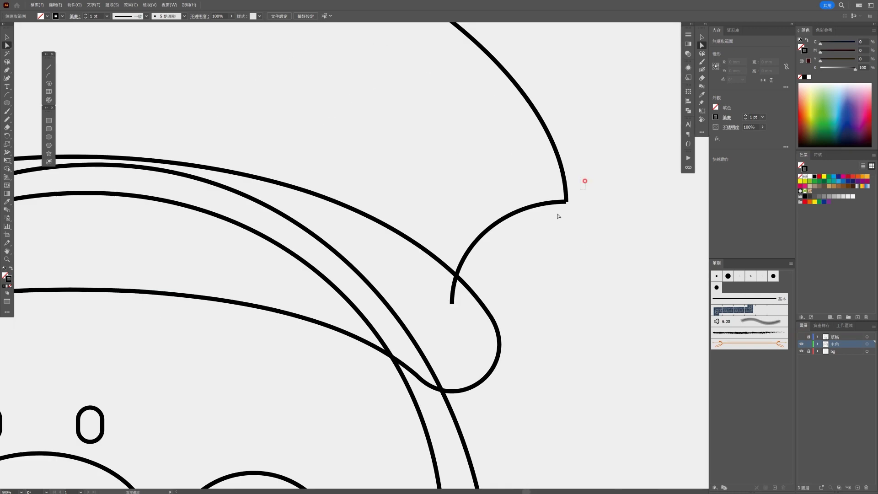
left_click(566, 198)
right_click(565, 199)
left_click(582, 253)
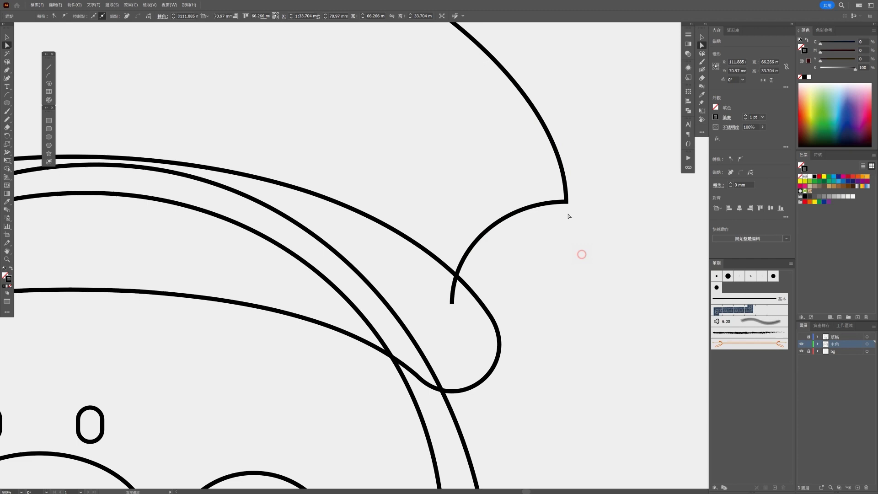
left_click_drag(567, 204, 574, 237)
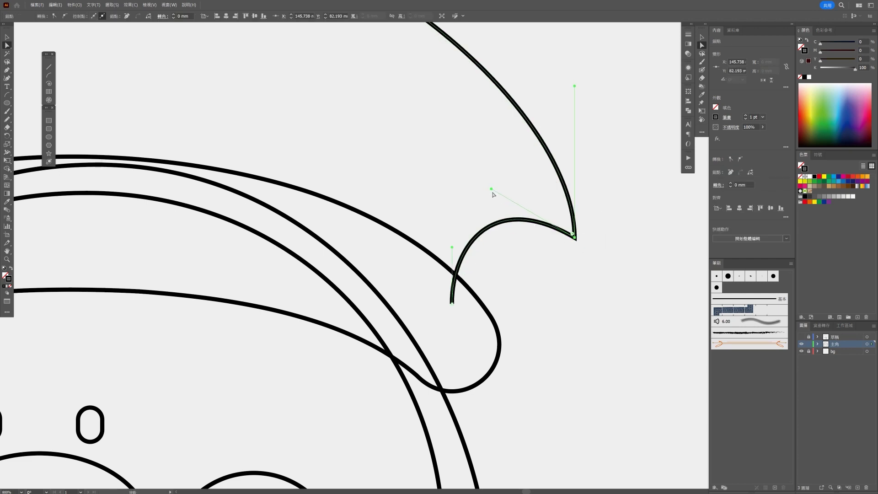
left_click(552, 316)
scroll(552, 313, "down", 5)
Adjust the top anchor's handles and move the left base point to round the hat top.
left_click(462, 211)
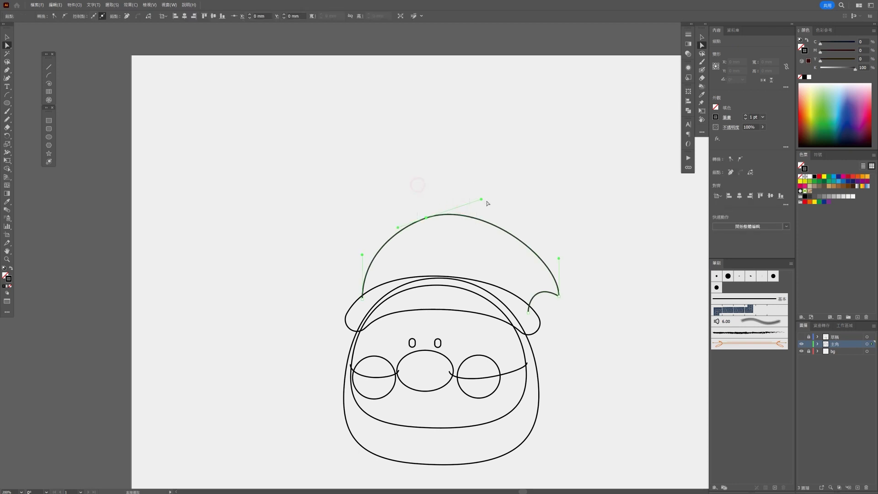
left_click_drag(480, 198, 492, 205)
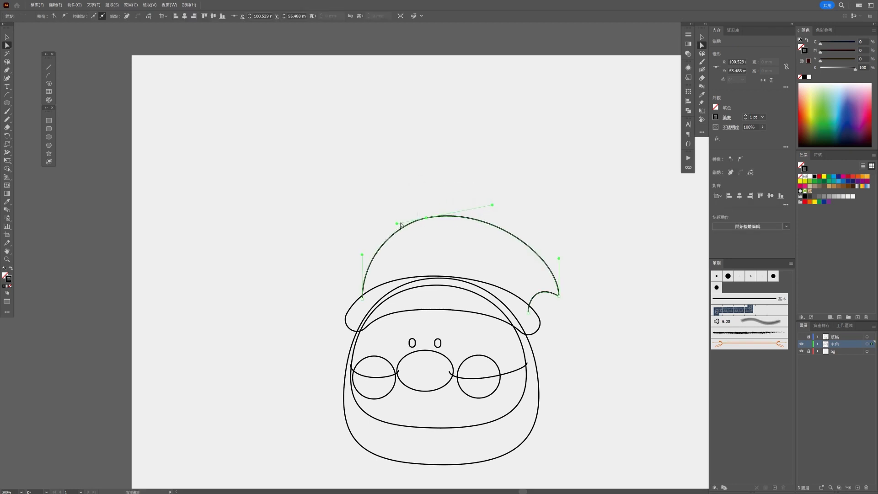
left_click_drag(397, 224, 388, 225)
left_click_drag(492, 205, 493, 200)
left_click_drag(364, 299, 358, 311)
left_click(517, 186)
scroll(588, 314, "up", 2)
scroll(454, 270, "up", 3)
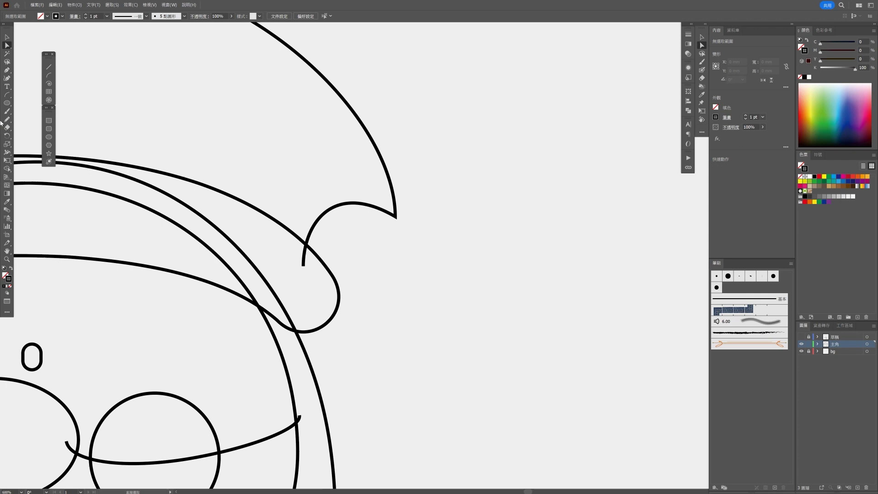
Draw a circle pompom at the tip of Santa's hat and shift it slightly up-left.
left_click(48, 137)
left_click_drag(367, 194, 432, 261)
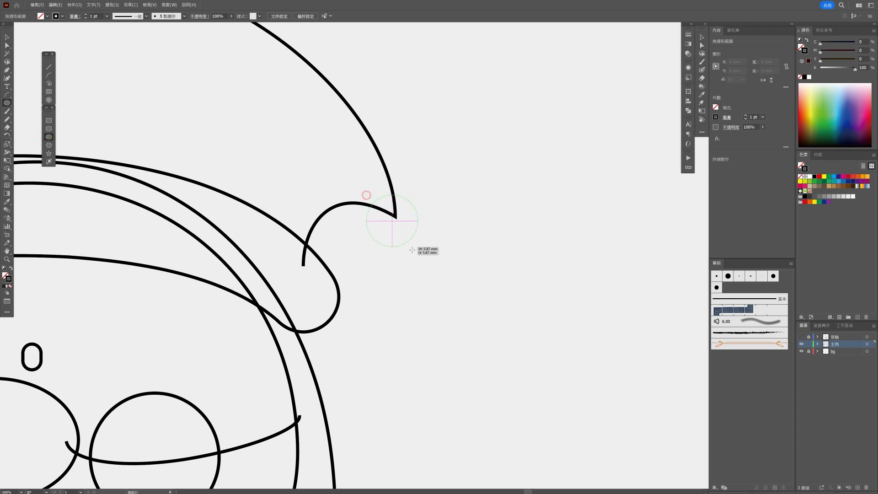
key("v")
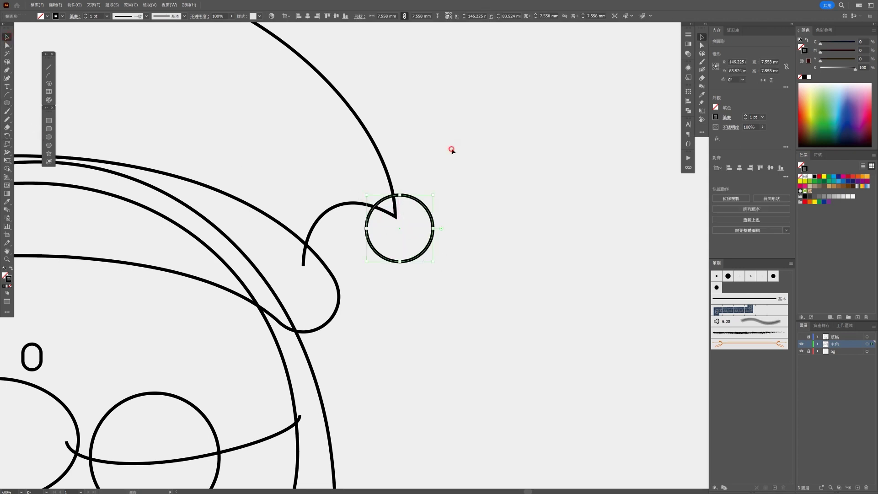
left_click(451, 150)
left_click_drag(427, 209, 426, 208)
left_click(452, 210)
Enlarge the pompom circle and nudge it into place at the hat tip.
key("ctrl+0")
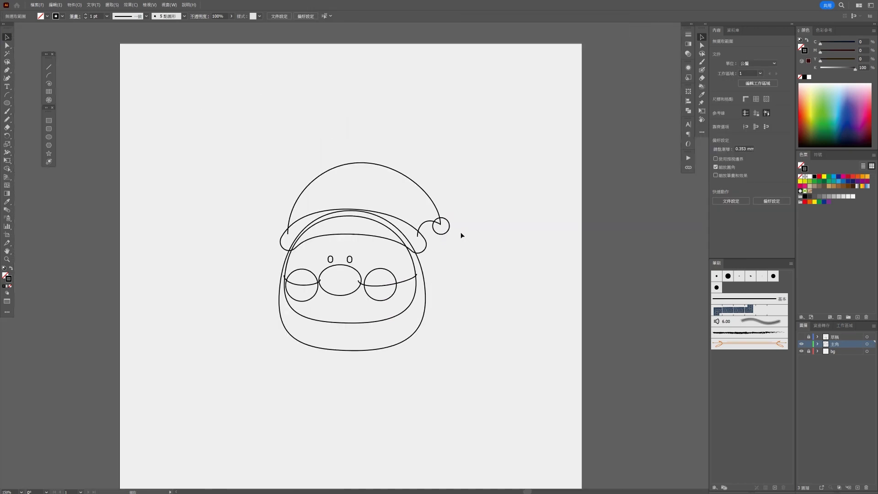
left_click_drag(459, 232, 497, 217)
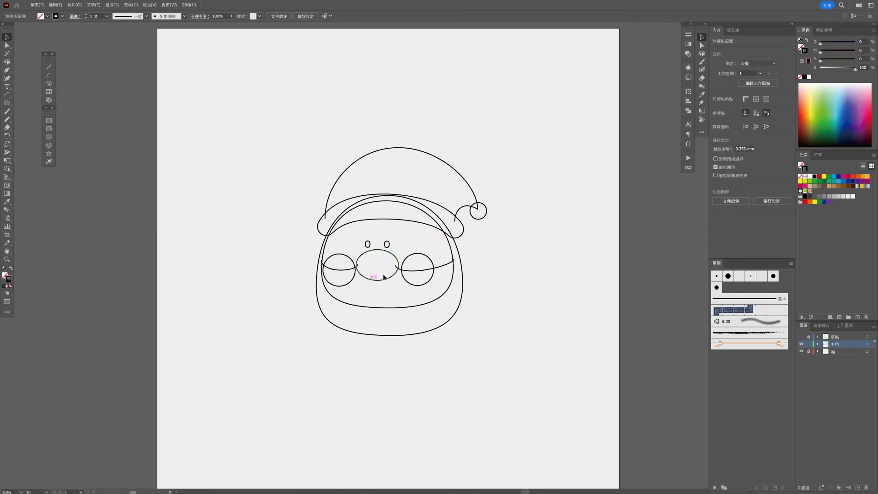
scroll(496, 218, "up", 2)
left_click(474, 215)
mouse_move(478, 222)
left_mouse_down()
mouse_move(499, 239)
mouse_move(488, 227)
left_mouse_up()
left_click(500, 232)
double_click(488, 227)
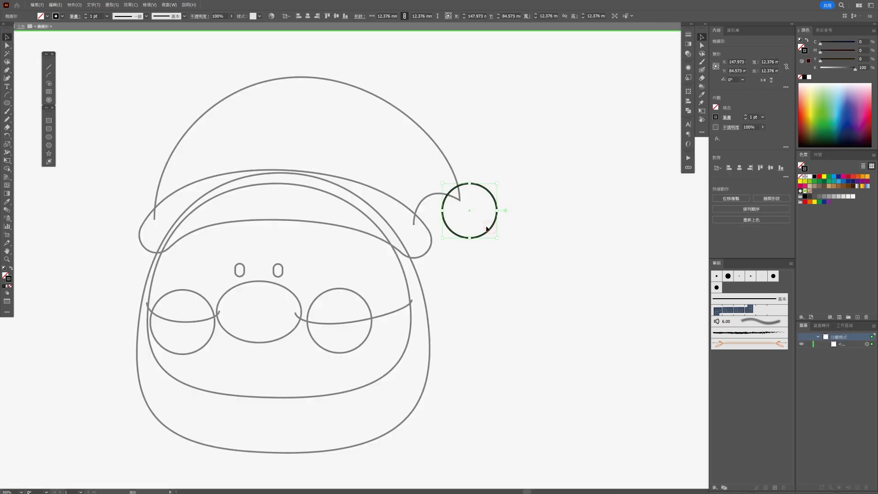
double_click(485, 256)
left_click_drag(482, 239, 474, 236)
Select and inspect the hat outline and the curve across the right cheek.
left_click(415, 224)
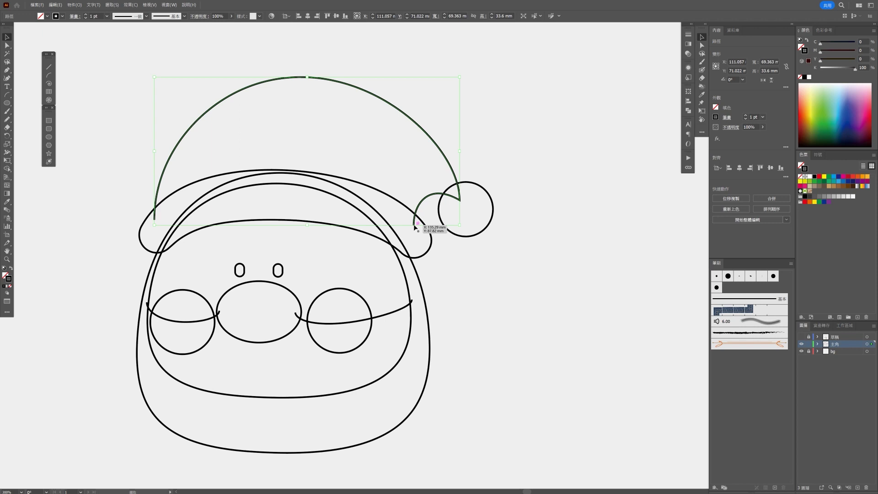
scroll(452, 306, "down", 2)
scroll(471, 315, "down", 2)
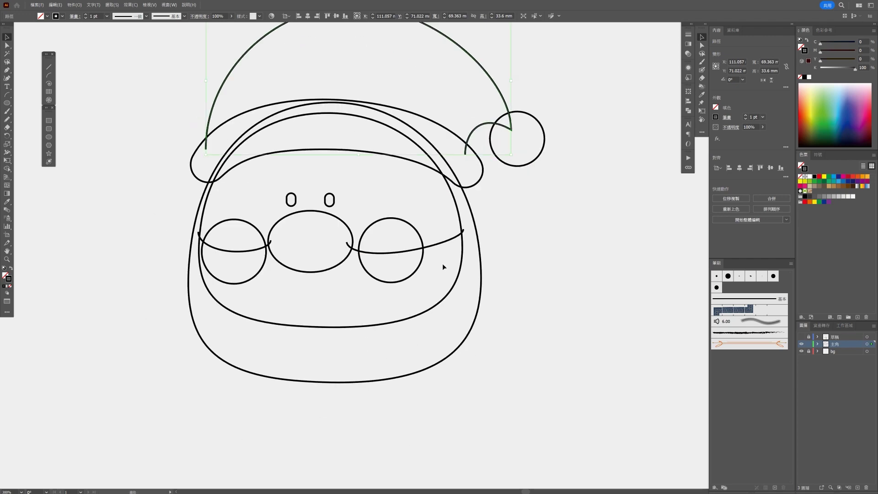
scroll(433, 250, "up", 2, "alt")
left_click(430, 235)
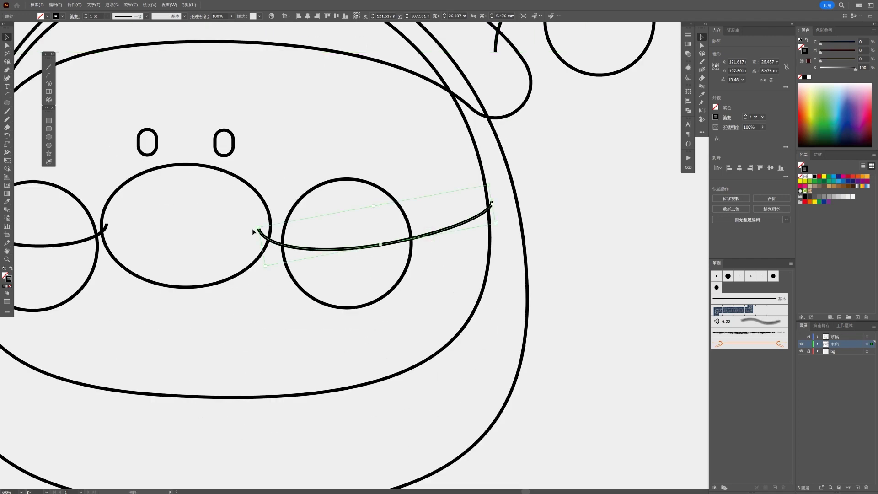
key("ctrl+0")
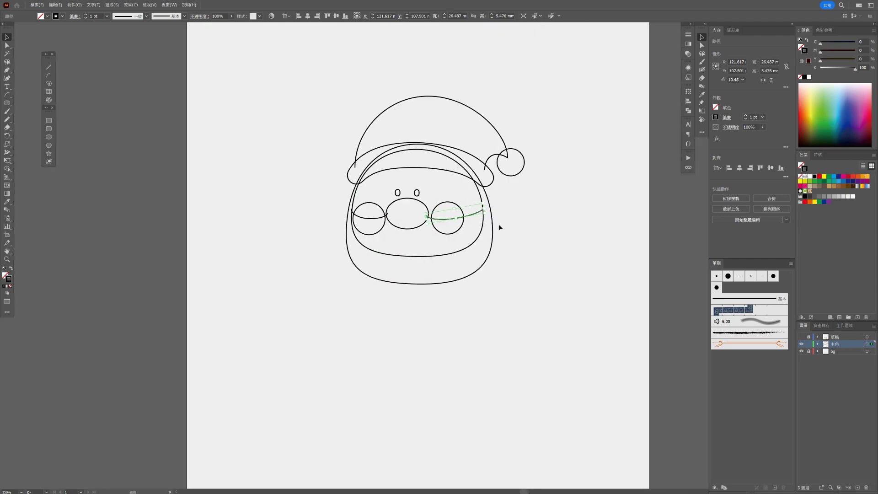
left_click(524, 241)
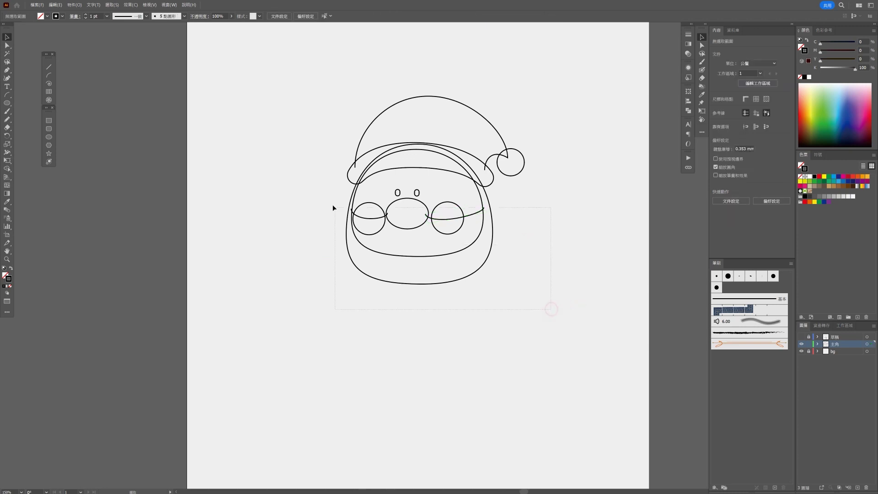
Marquee-select all the face shapes inside the head and nudge them up slightly.
left_click_drag(550, 309, 322, 196)
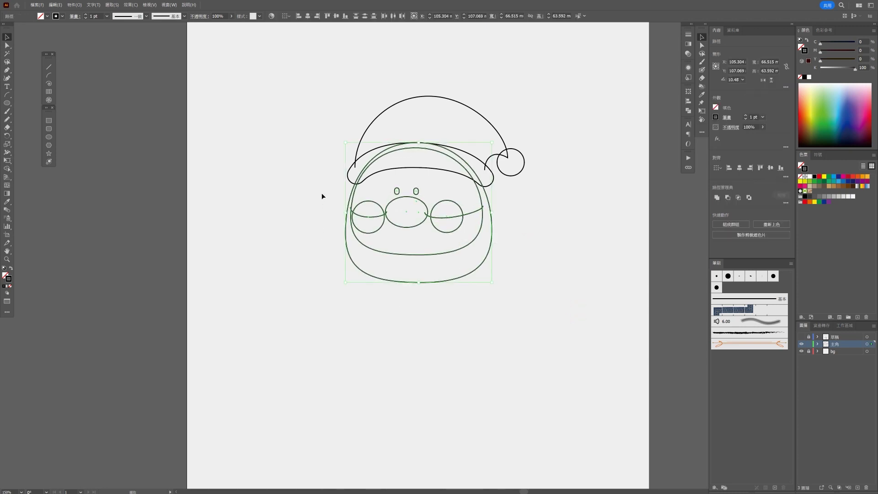
key("Up")
left_click(326, 195)
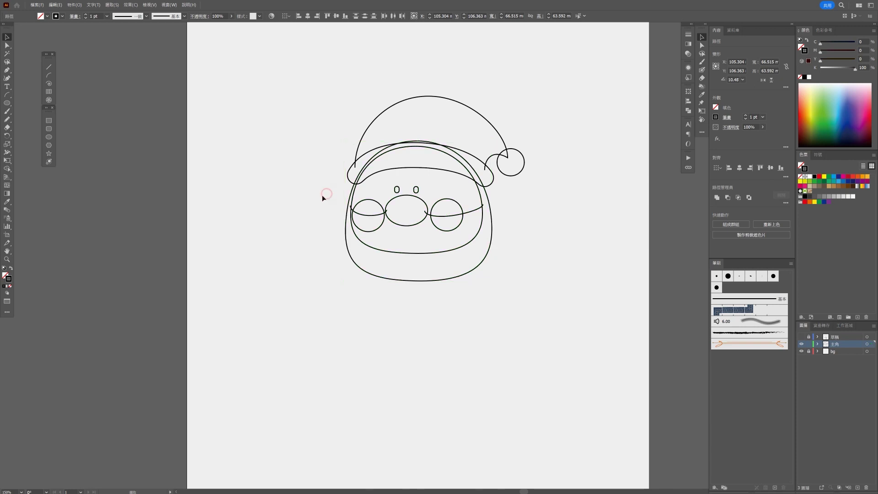
left_click_drag(324, 196, 320, 216)
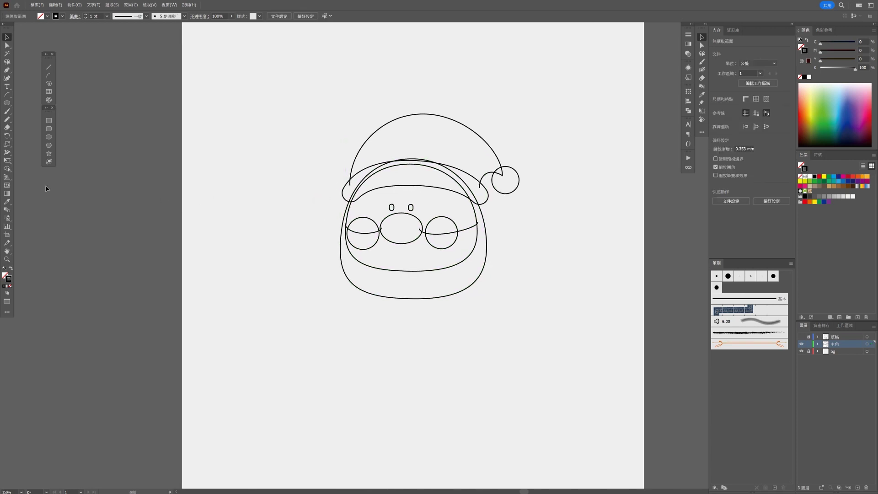
left_click(10, 171)
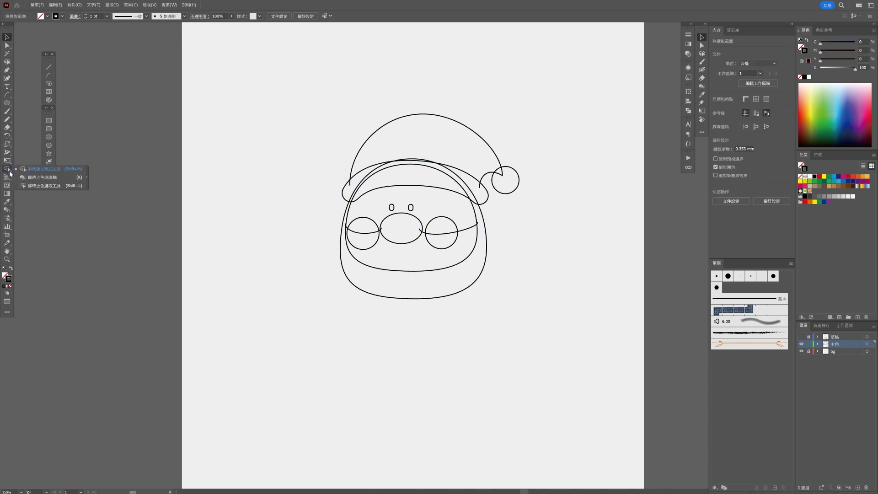
Select all the face paths and merge both circles' lower parts into the beard with Shape Builder.
left_click(33, 169)
left_click(7, 37)
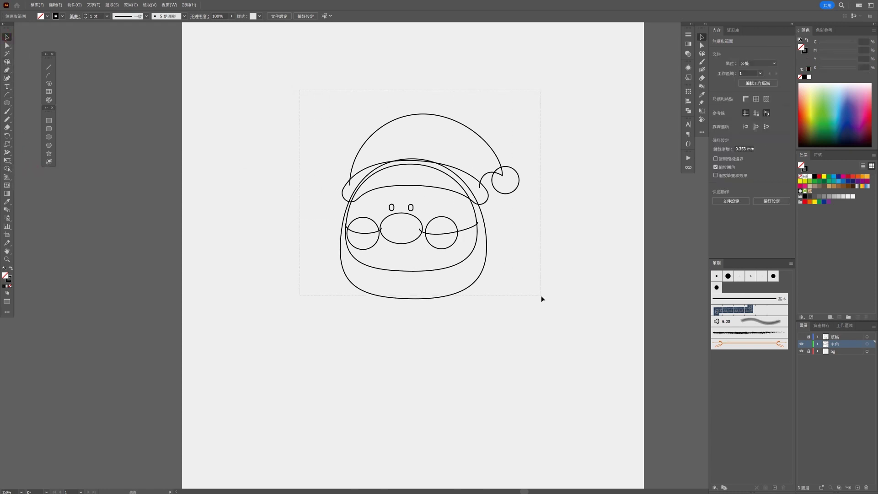
left_click_drag(541, 298, 380, 278)
left_click(8, 168)
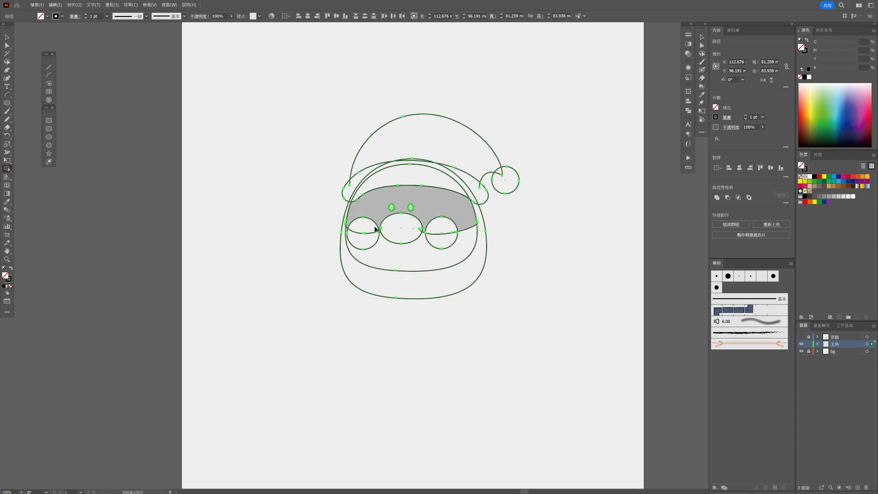
scroll(377, 279, "up", 3)
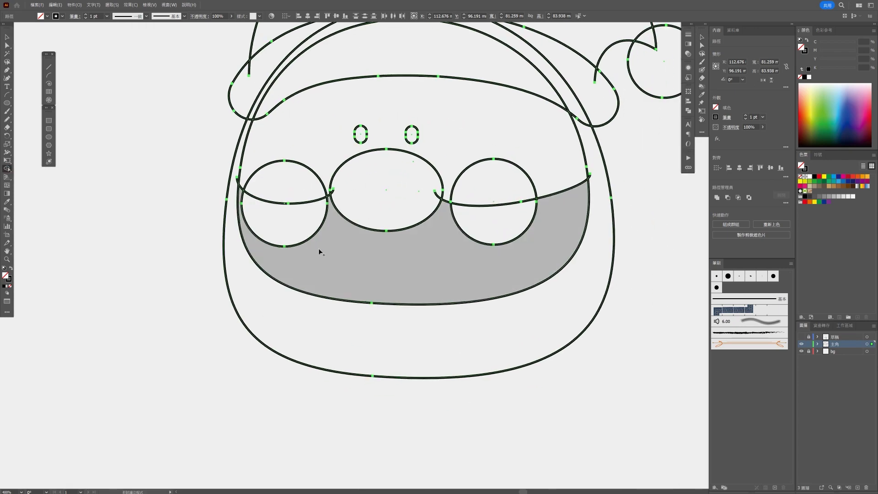
left_click_drag(302, 222, 325, 248)
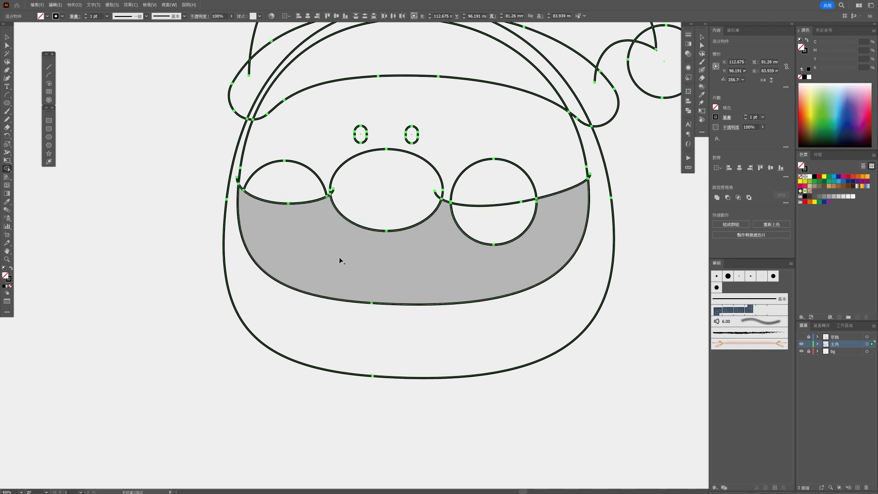
left_click_drag(447, 246, 447, 246)
Delete the short dangling curved stroke.
scroll(438, 197, "up", 3)
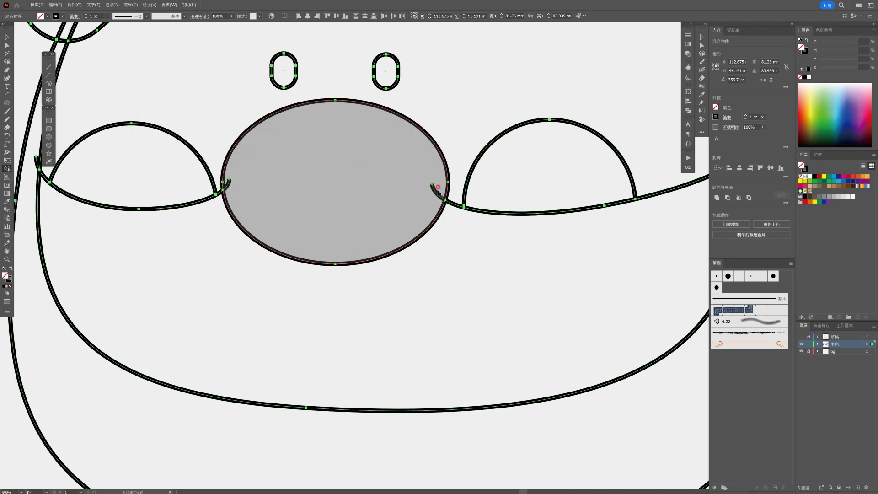
scroll(417, 176, "up", 3)
scroll(402, 229, "up", 2)
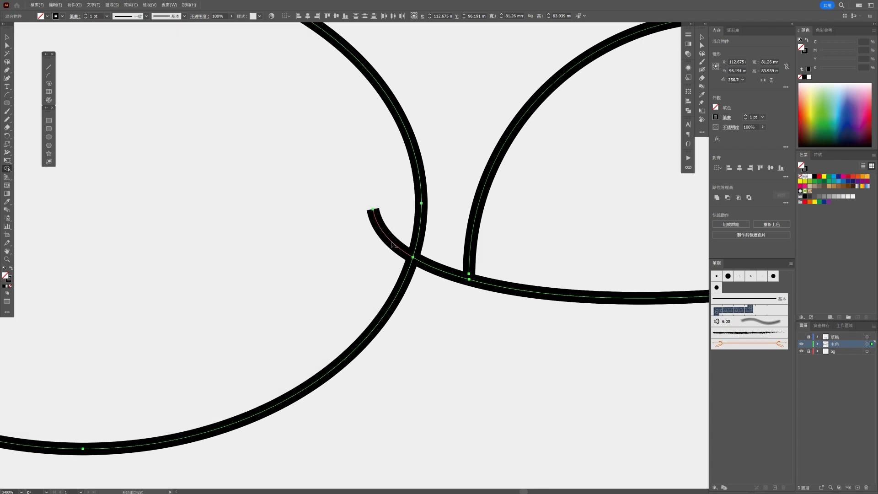
left_click(391, 241)
Merge the hat brim pieces into a single shape.
scroll(391, 241, "down", 2)
scroll(299, 254, "left", 3)
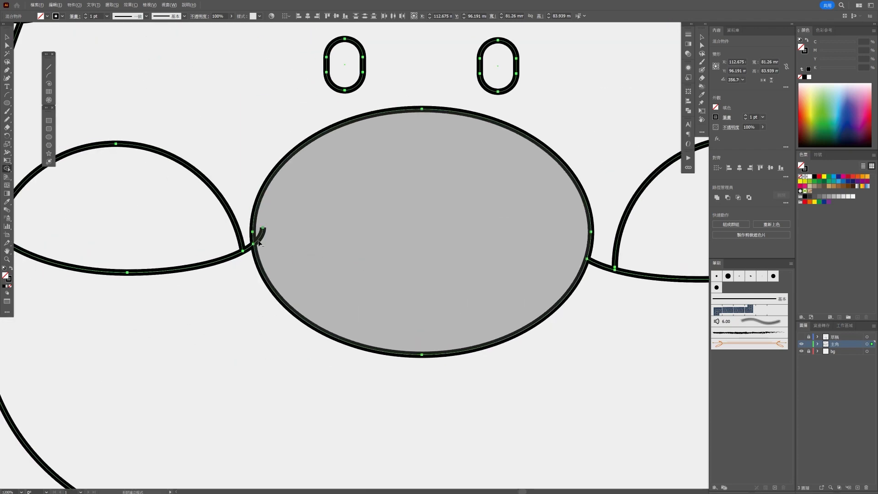
scroll(259, 242, "down", 3)
scroll(192, 240, "up", 4)
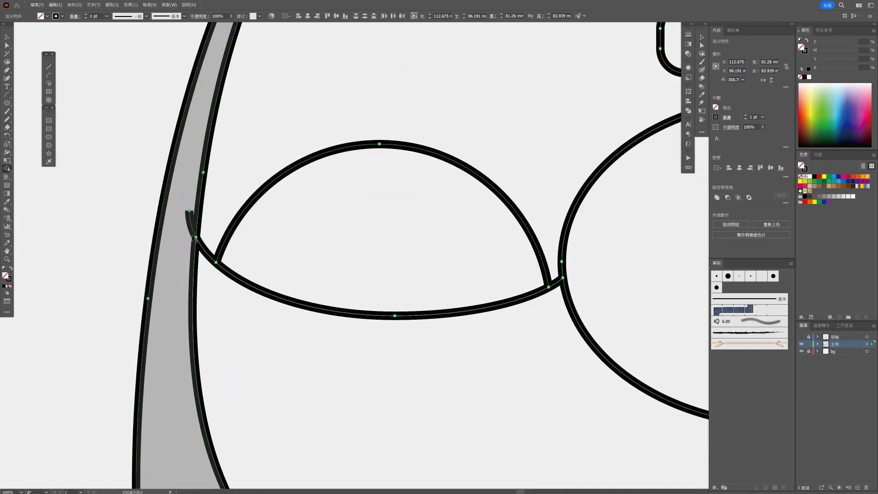
scroll(192, 240, "down", 3)
scroll(469, 259, "up", 2)
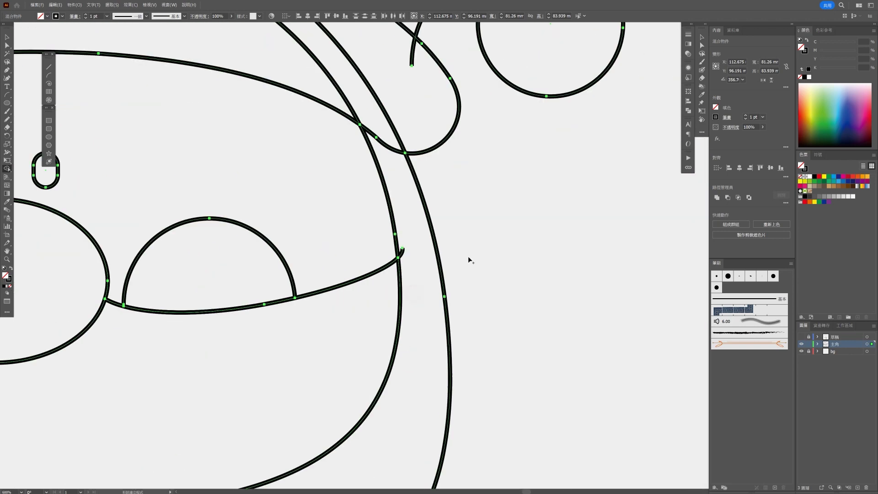
scroll(469, 260, "up", 2)
scroll(367, 256, "down", 2)
scroll(367, 257, "down", 1)
scroll(367, 257, "down", 1)
scroll(371, 256, "up", 1)
scroll(371, 257, "up", 1)
scroll(371, 257, "up", 4)
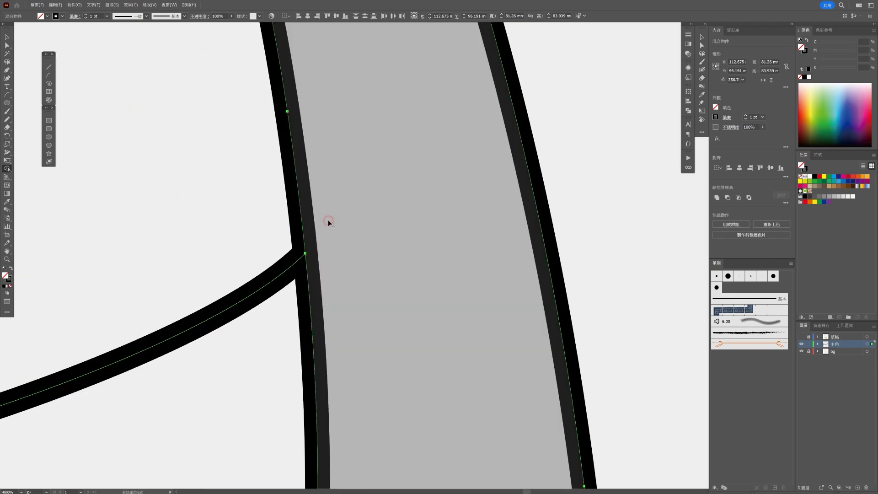
scroll(328, 222, "down", 6)
scroll(449, 224, "down", 2)
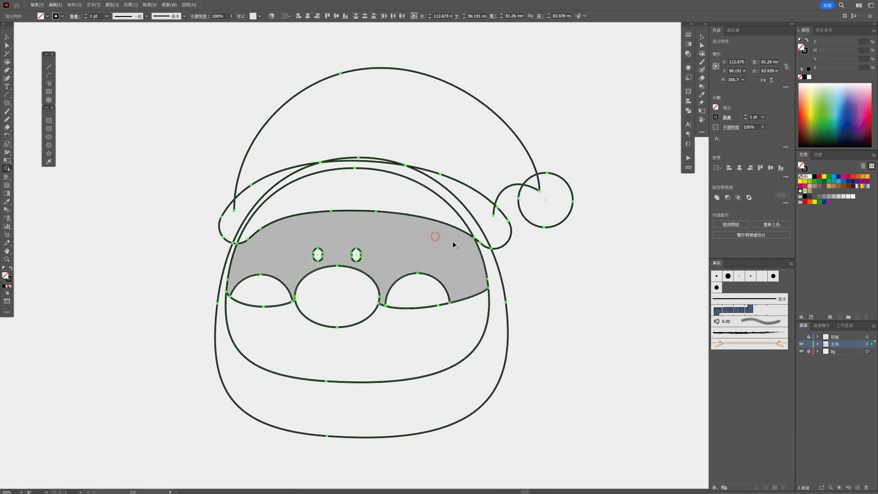
mouse_move(239, 218)
left_mouse_down()
mouse_move(293, 198)
mouse_move(414, 193)
left_mouse_up()
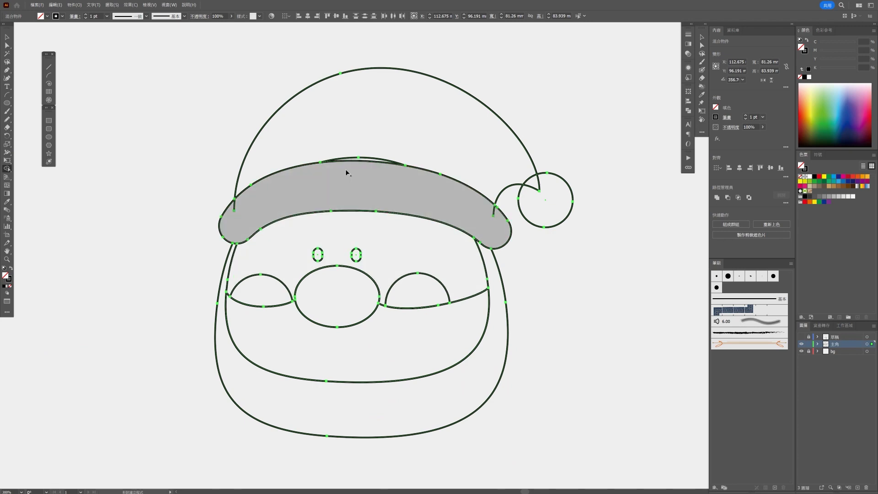
Delete the thin sliver between the hat curves, the brim stray piece, and the hat-face stub.
scroll(344, 169, "up", 3)
left_click(370, 143, "alt")
scroll(374, 147, "down", 4)
scroll(297, 206, "up", 4)
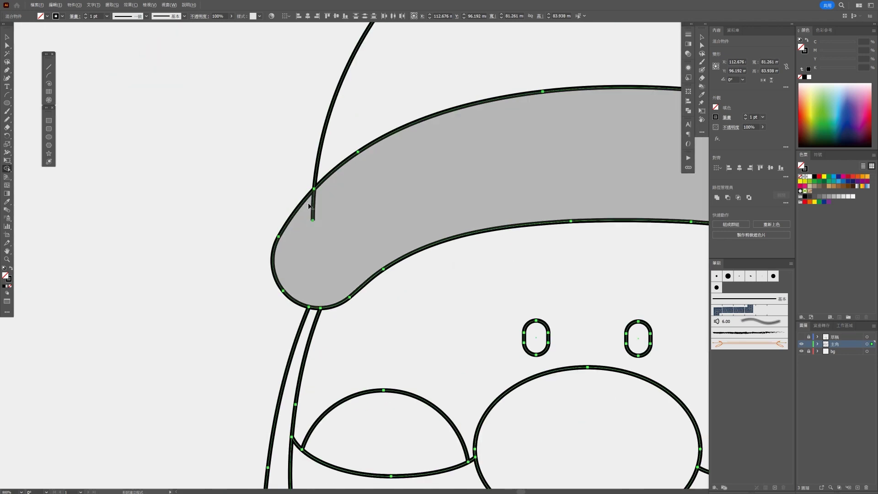
left_click(312, 204, "alt")
scroll(331, 235, "down", 3)
scroll(331, 236, "up", 4)
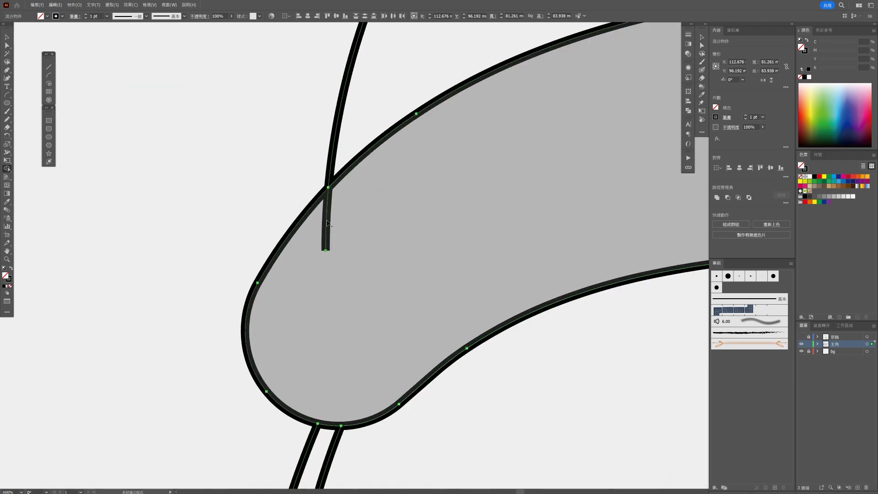
left_click(326, 250)
scroll(350, 243, "down", 6)
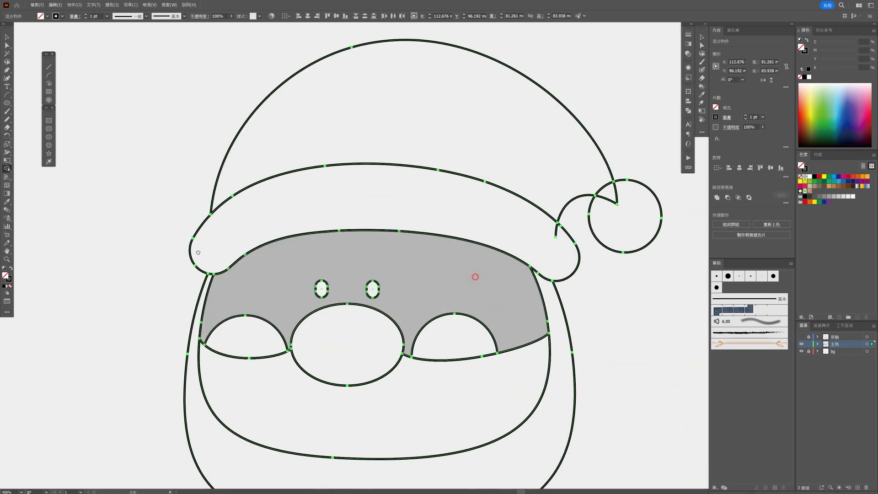
scroll(474, 277, "up", 3)
Merge the small wedge into the hat top and clear the selection.
left_click(475, 206)
scroll(478, 211, "down", 2)
scroll(477, 210, "down", 2)
scroll(476, 212, "up", 2)
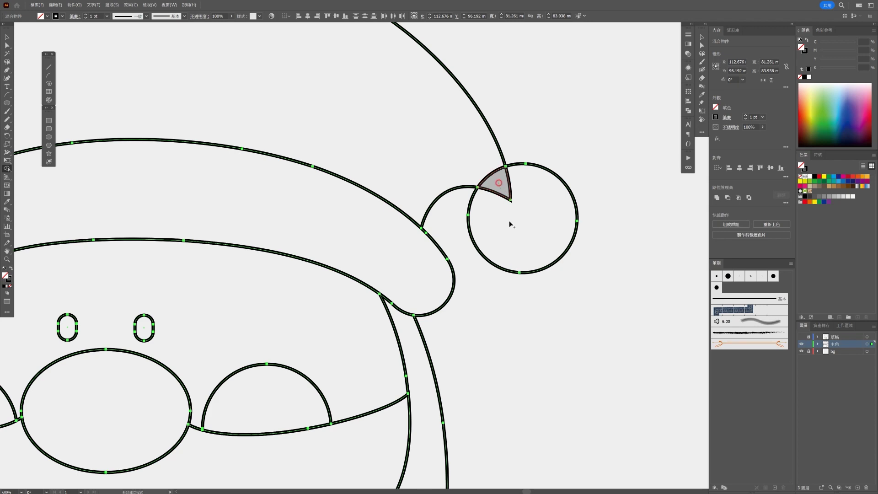
left_click_drag(495, 184, 477, 160)
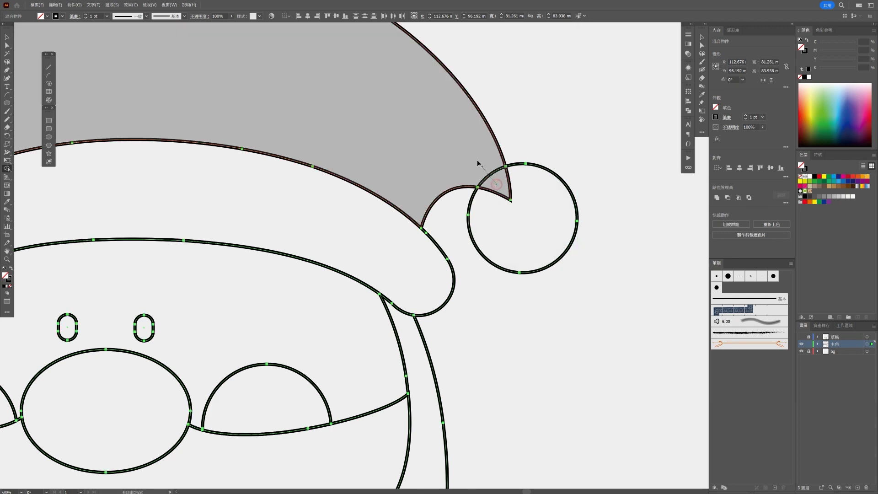
key("ctrl+minus")
key("ctrl+minus")
key("ctrl+minus")
left_click(503, 354)
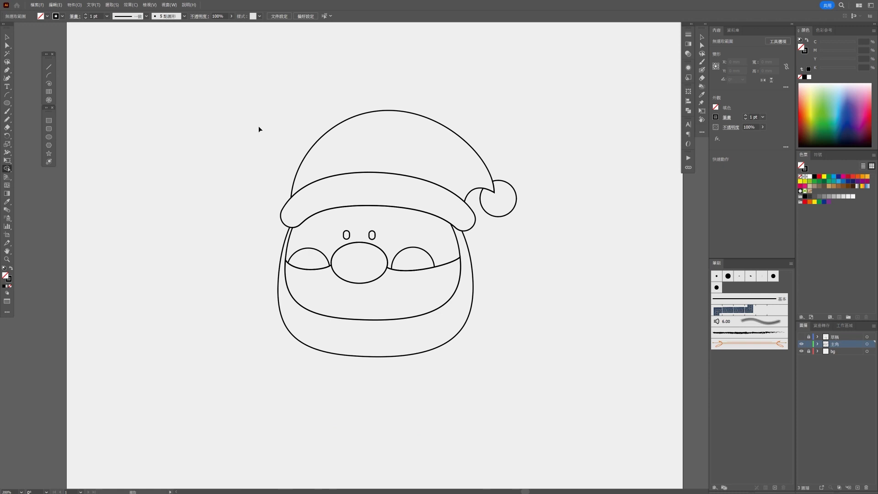
Select all paths, then deselect and recentre the view on Santa's head.
key("ctrl+a")
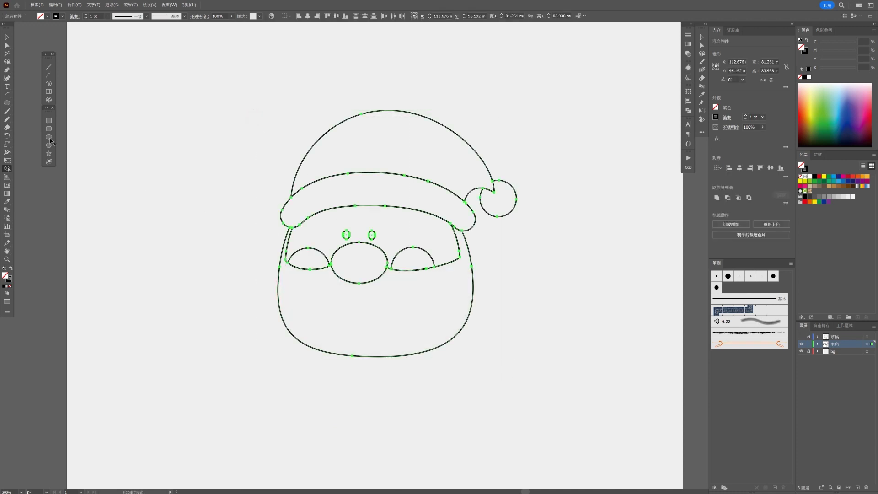
left_click(7, 37)
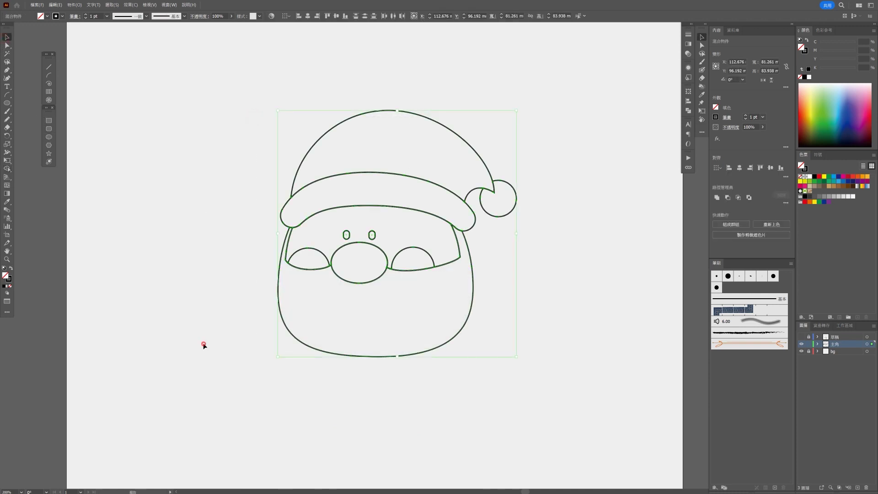
left_click(204, 346)
scroll(258, 323, "up", 3)
scroll(391, 223, "down", 1)
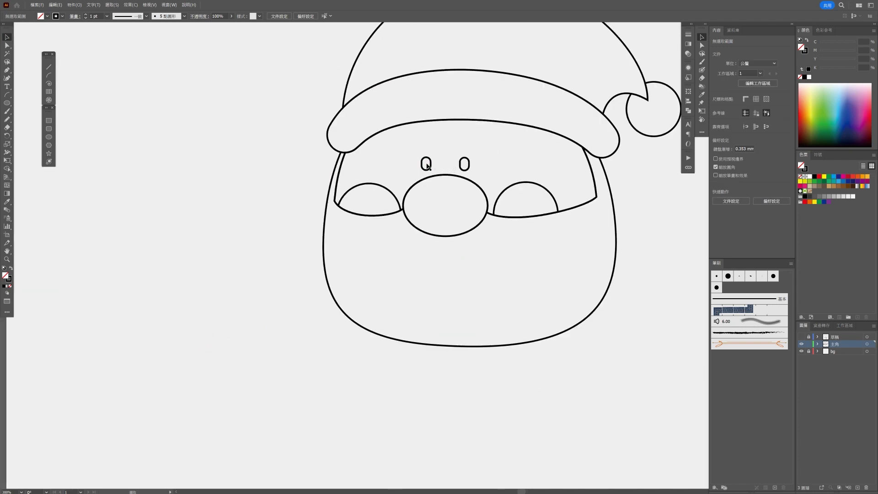
scroll(426, 166, "down", 1)
scroll(452, 243, "down", 4)
scroll(480, 238, "up", 2)
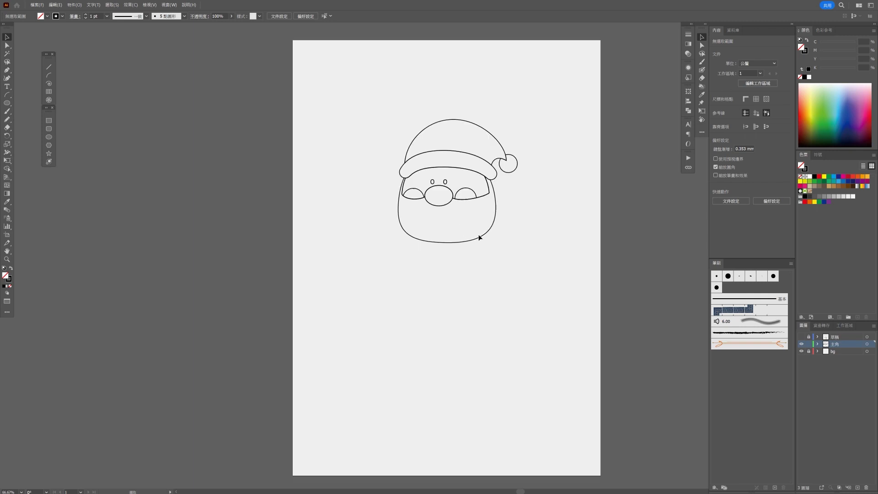
scroll(480, 238, "up", 1)
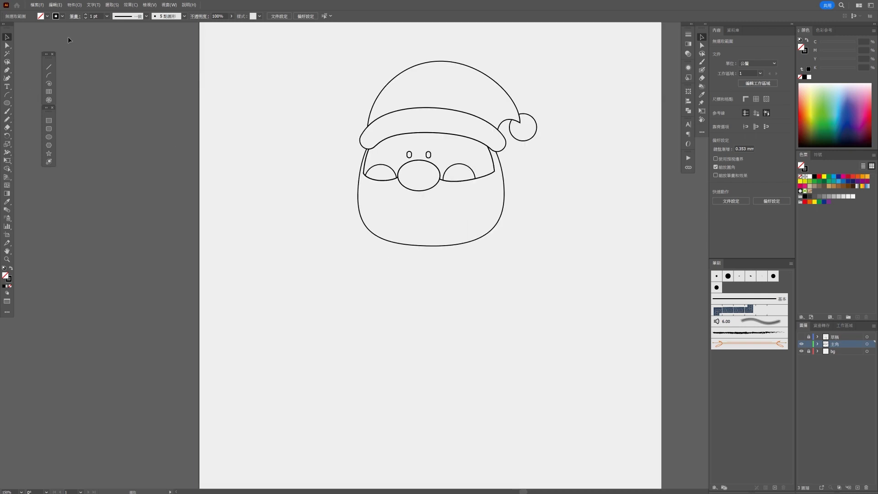
left_click_drag(408, 87, 358, 120)
Drag the beard's bottom anchor handles to flatten and smooth the chin curve.
key("a")
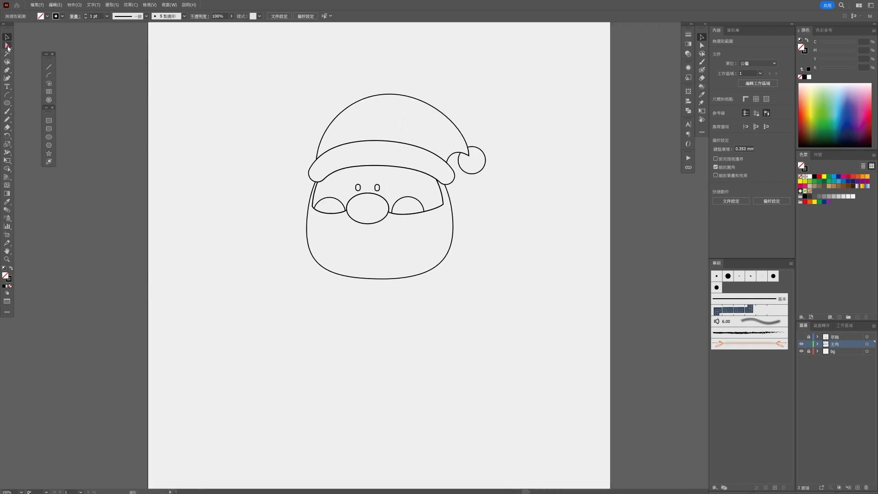
left_click(362, 278)
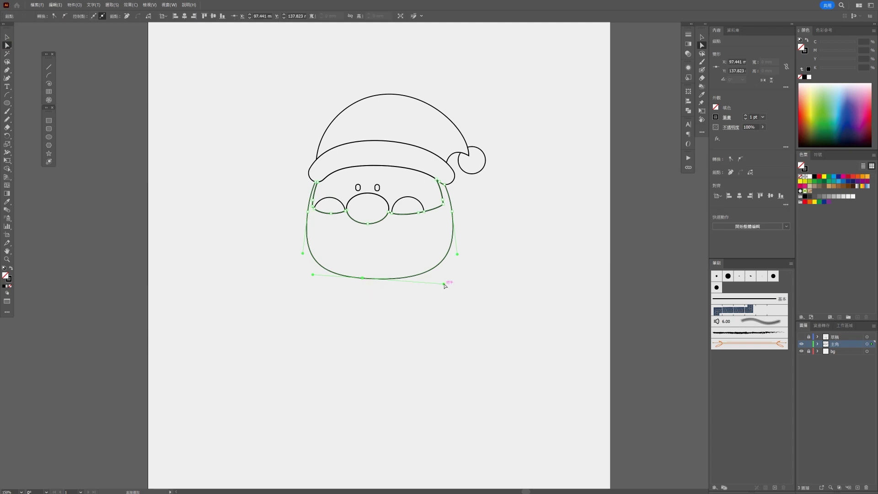
left_click(441, 284)
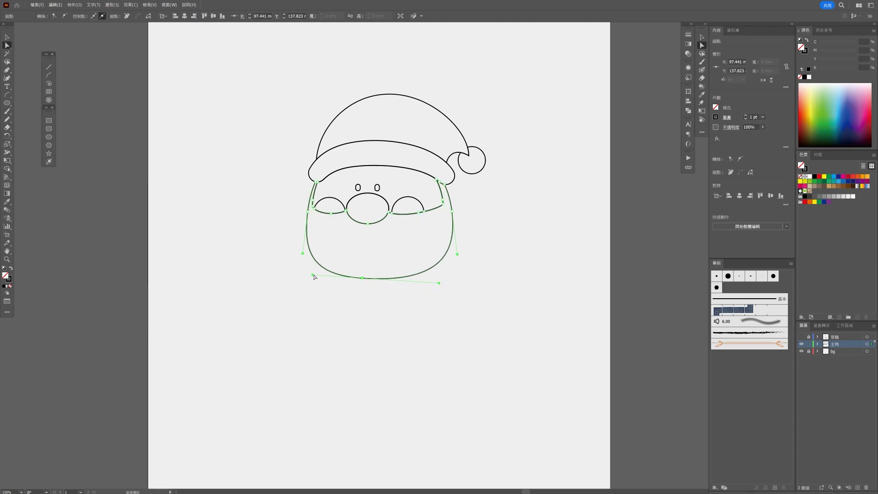
left_click(348, 302)
left_click(361, 277)
left_click_drag(438, 284, 439, 277)
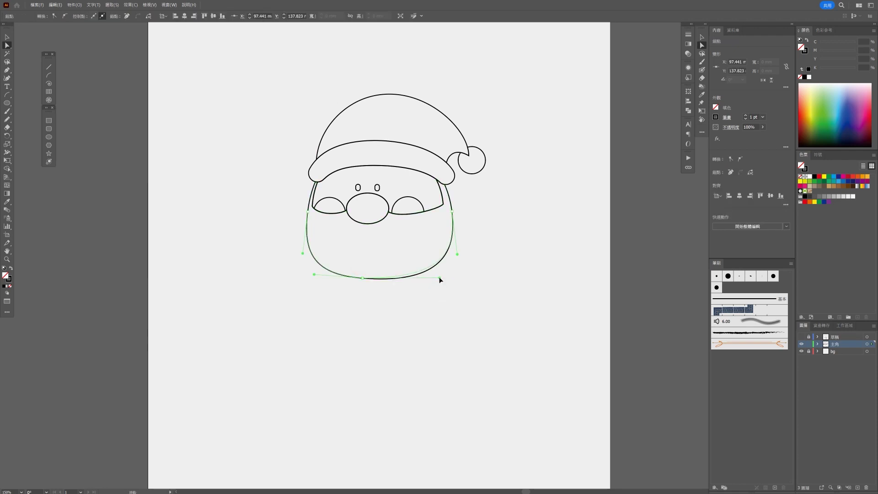
left_click_drag(314, 274, 363, 278)
left_click(357, 300)
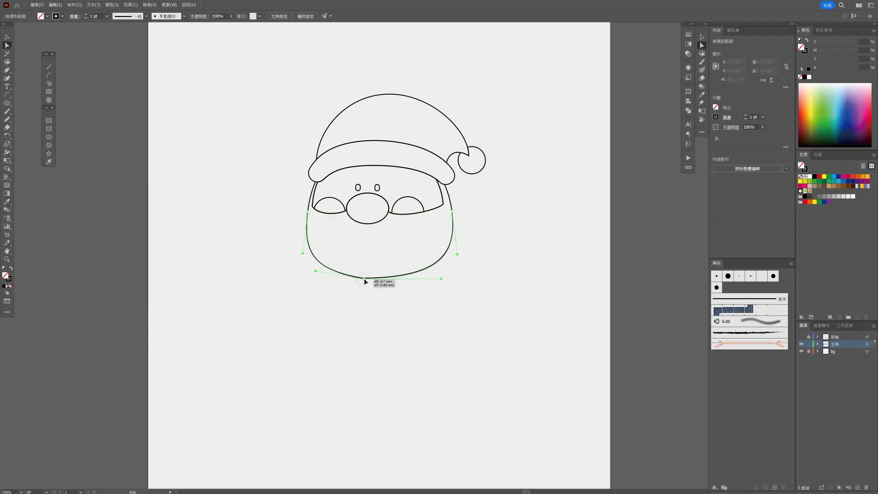
left_click(386, 297)
scroll(436, 255, "down", 1)
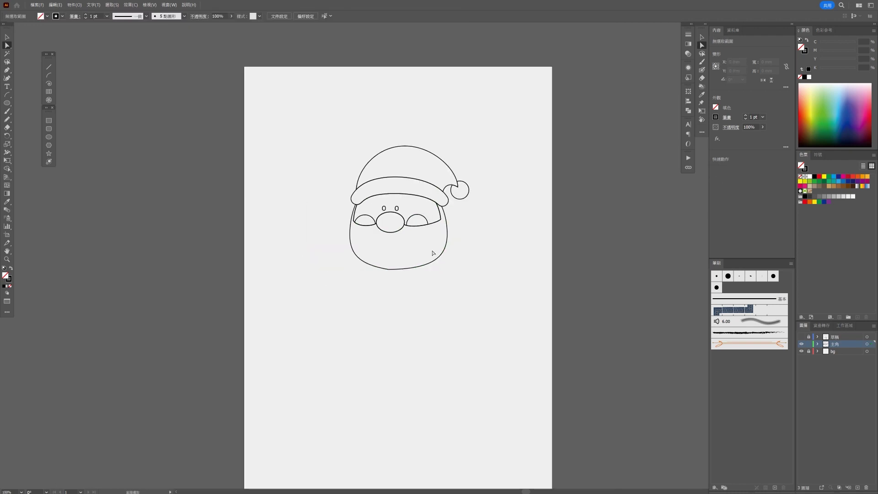
Draw a small smile arc and move it just under the nose.
scroll(435, 255, "up", 4)
key("shift+grave")
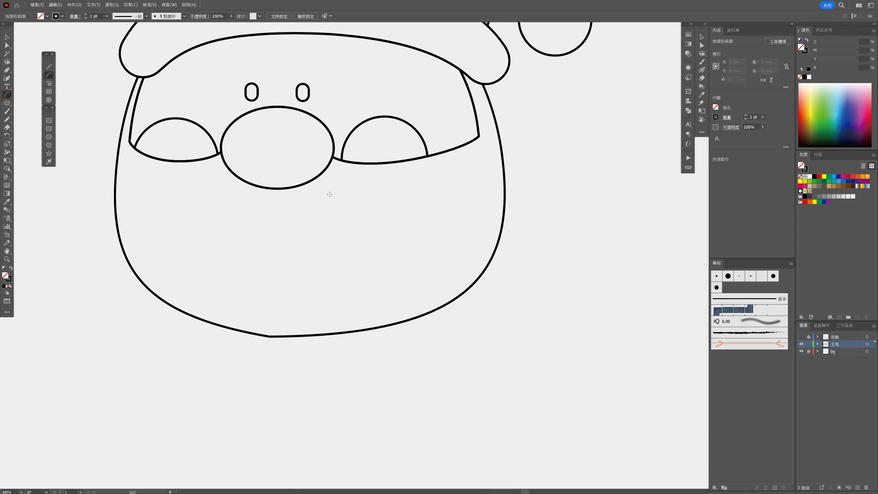
left_click_drag(318, 206, 336, 192)
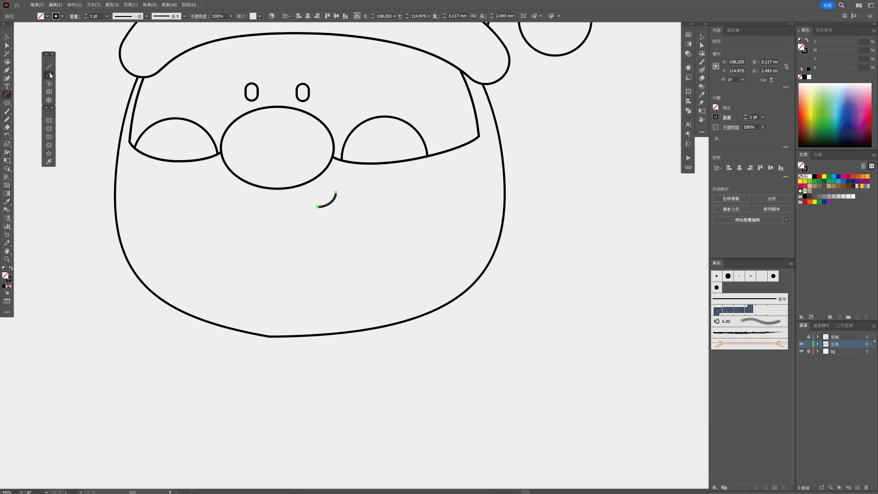
key("v")
left_click(270, 311)
scroll(341, 185, "up", 4)
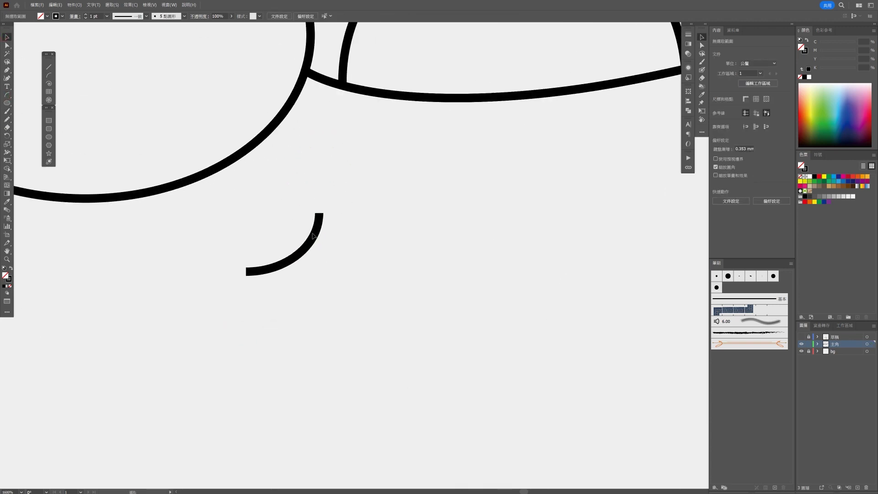
left_click_drag(312, 235, 306, 216)
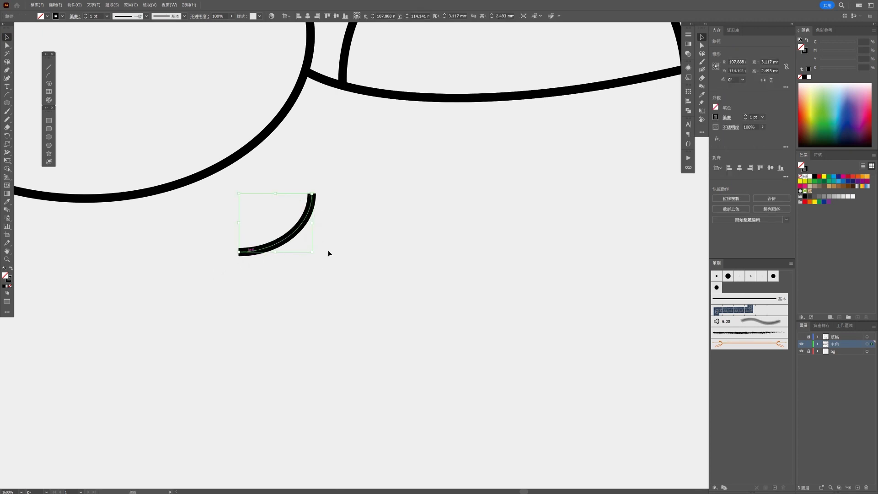
Give the smile arc a Round Cap and a 2 pt stroke weight.
left_click(726, 117)
left_click(694, 135)
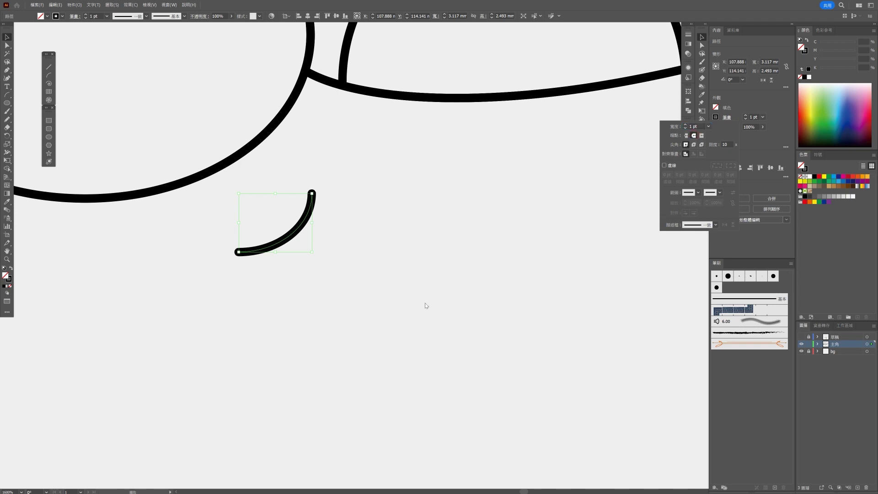
left_click(684, 125)
scroll(546, 252, "down", 5)
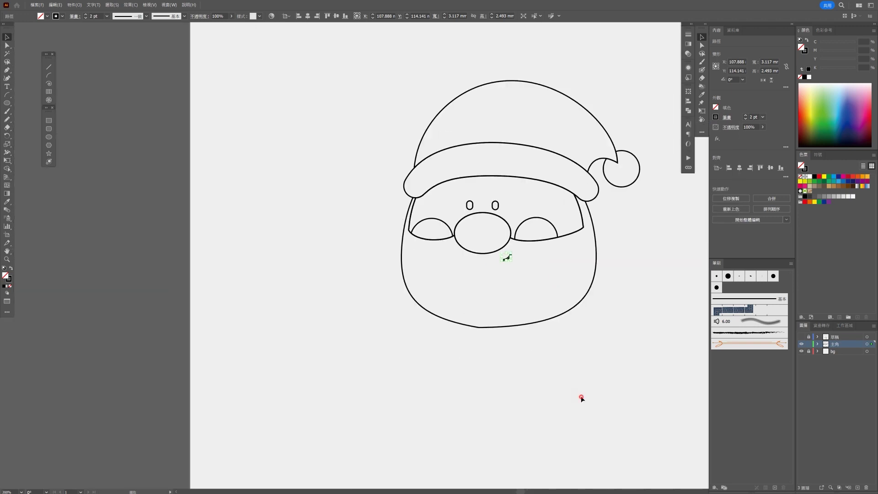
left_click(576, 372)
scroll(447, 270, "up", 1)
scroll(447, 270, "up", 3)
Reduce the smile arc's stroke weight to 1.5 pt.
left_click(383, 214)
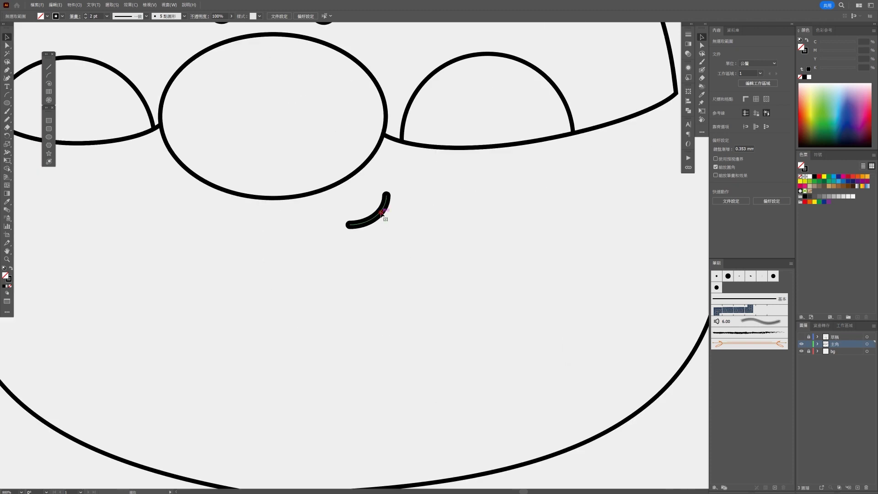
left_click(751, 115)
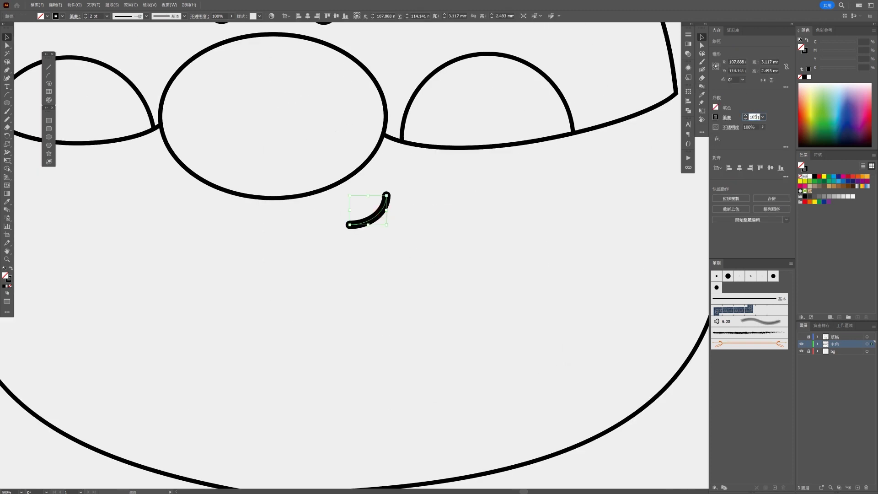
key("Return")
scroll(518, 212, "down", 1)
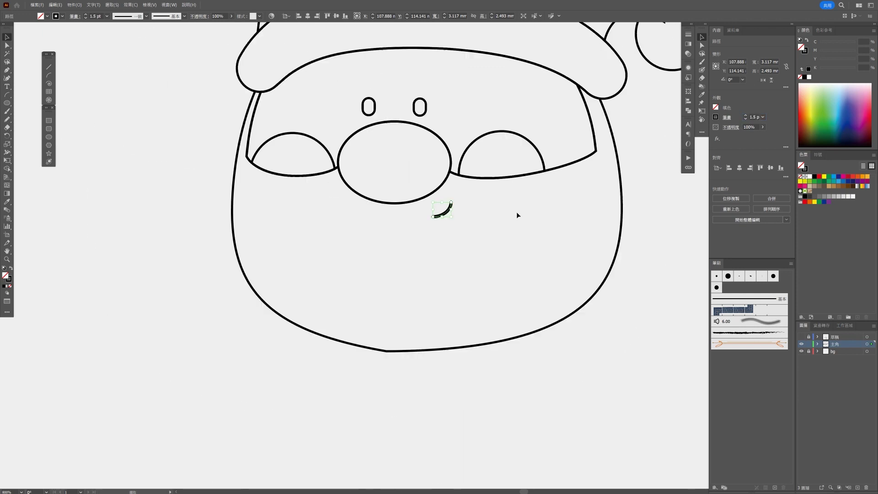
scroll(542, 296, "down", 3)
left_click(542, 296)
scroll(569, 305, "down", 1)
scroll(570, 305, "down", 1)
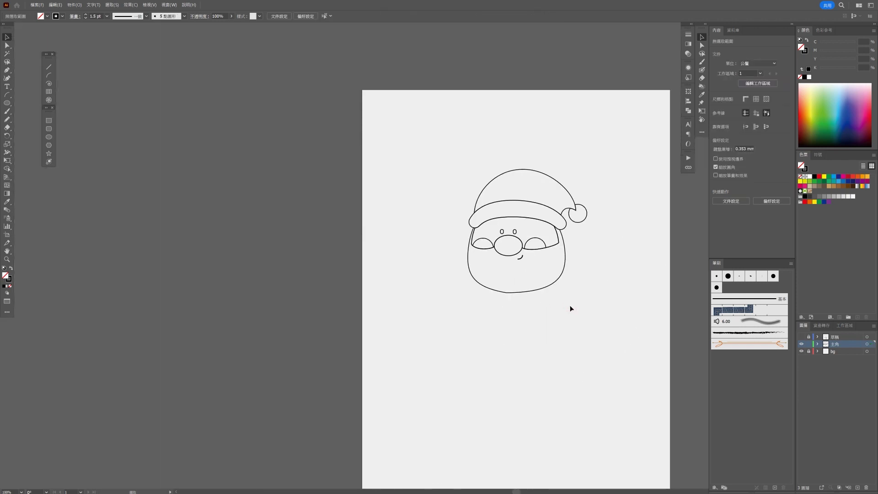
mouse_move(570, 305)
left_mouse_down()
mouse_move(474, 324)
mouse_move(364, 191)
left_mouse_up()
left_click(466, 365)
left_click_drag(460, 353, 447, 312)
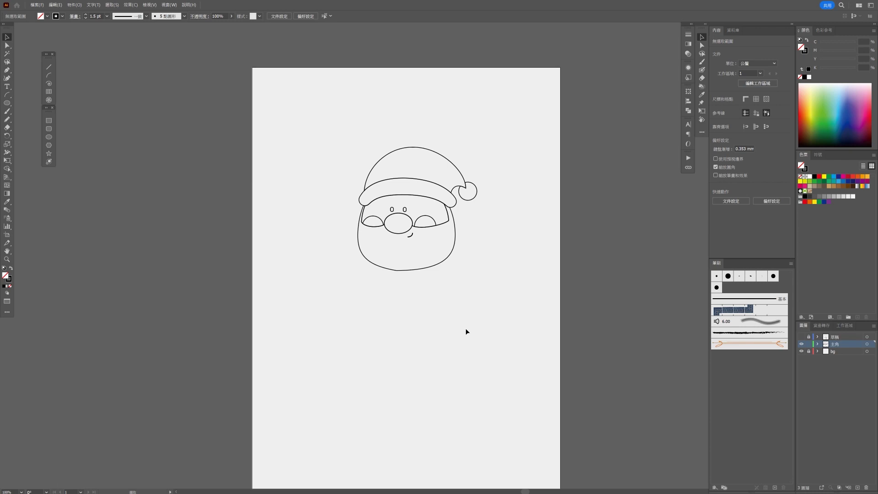
scroll(466, 219, "up", 1)
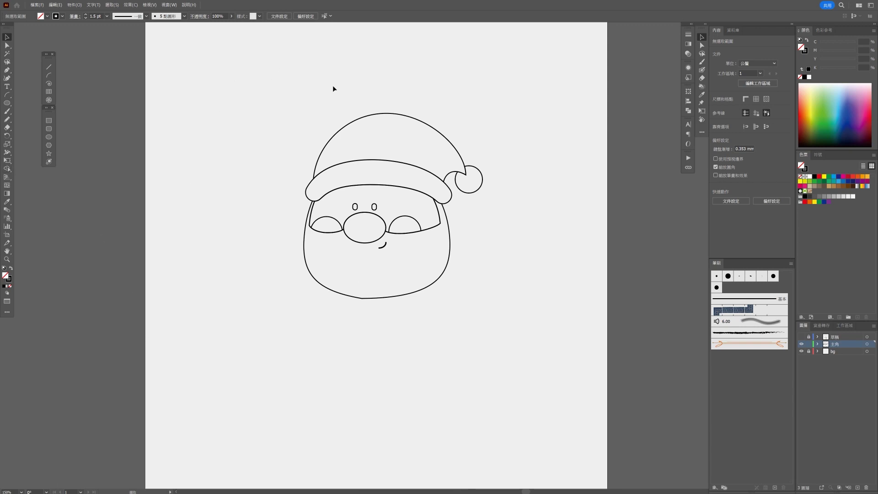
left_click(372, 114)
left_click(279, 85)
Select the whole Santa, set a light peach fill, and Live Paint the face skin.
left_click_drag(255, 66, 483, 283)
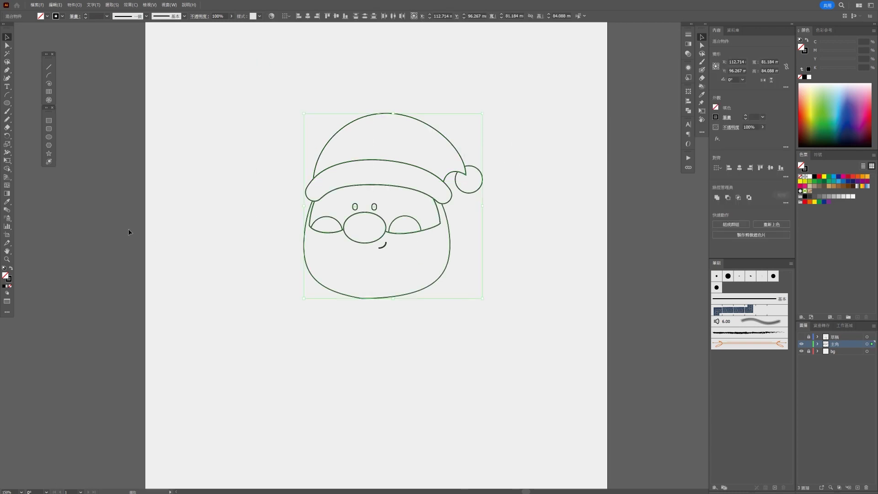
left_click(42, 180)
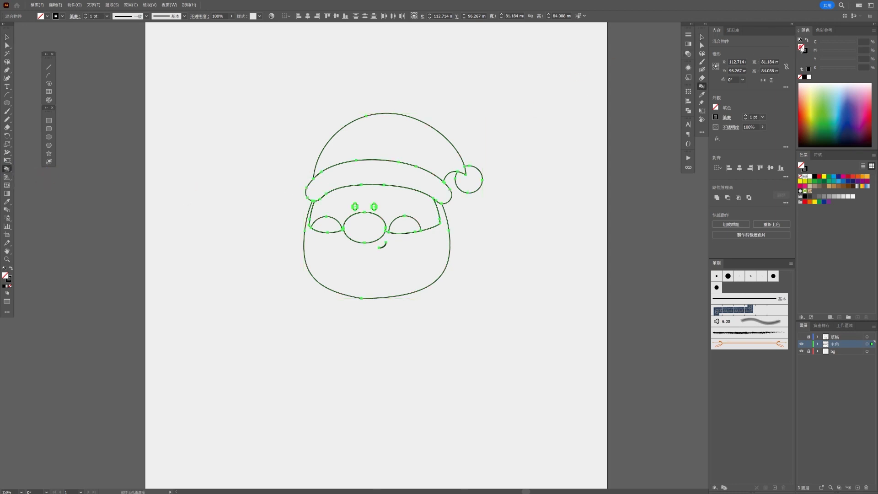
left_click(806, 40)
double_click(802, 48)
left_click(511, 204)
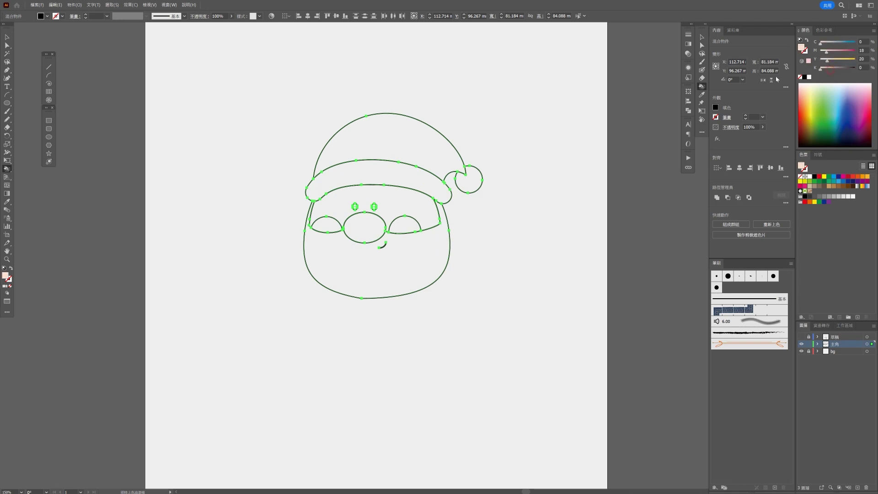
left_click(403, 214)
Lighten the skin tone slightly and fill both cheeks and the nose in pink.
scroll(391, 214, "up", 3)
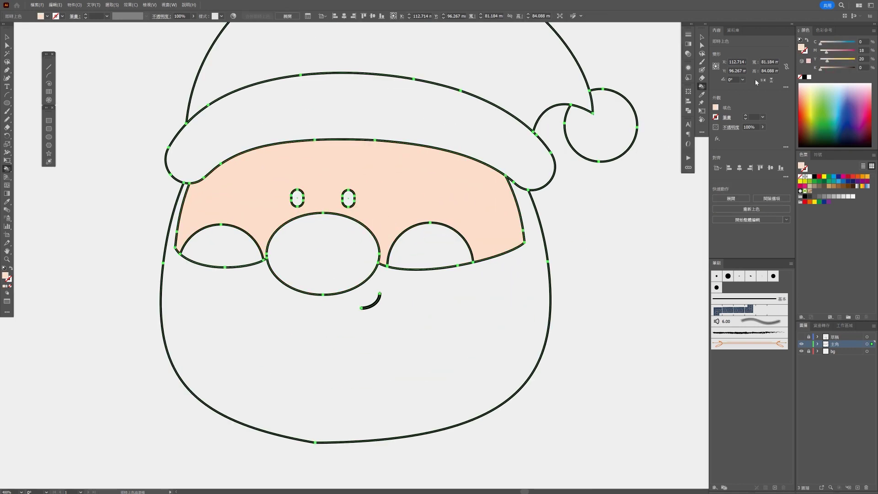
mouse_move(826, 54)
left_mouse_down()
mouse_move(828, 61)
mouse_move(832, 53)
left_mouse_up()
left_click(416, 249)
left_click(226, 251)
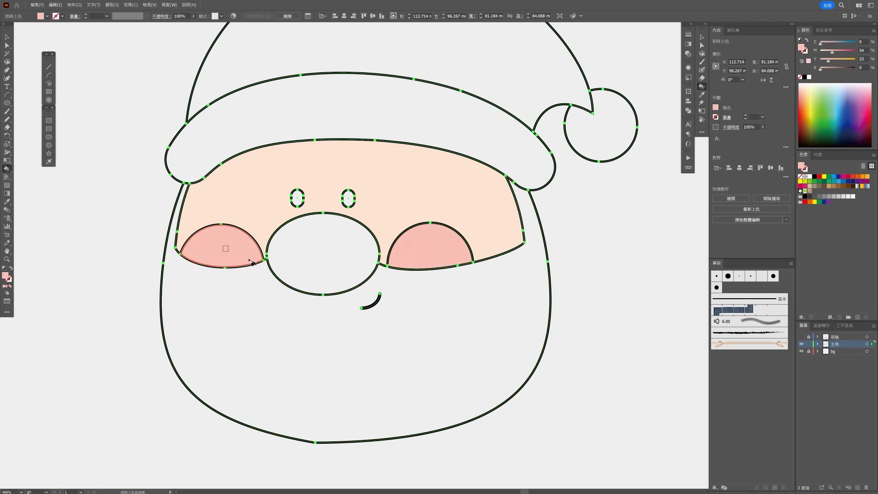
left_click(316, 262)
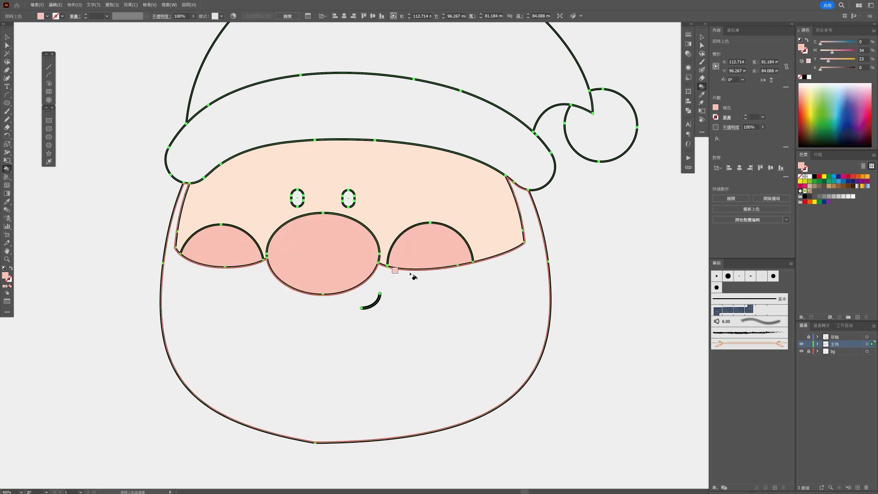
Fill the beard with light cream, then make the fill near-white.
left_click_drag(825, 54, 825, 61)
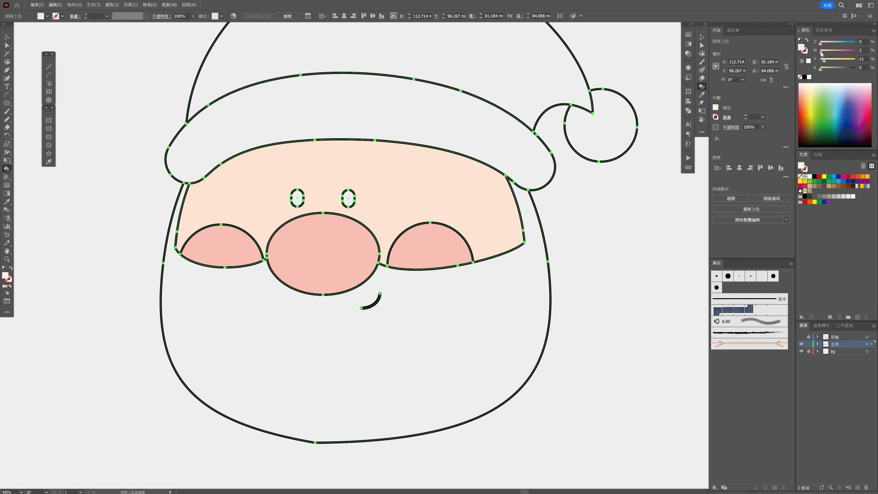
left_click(402, 352)
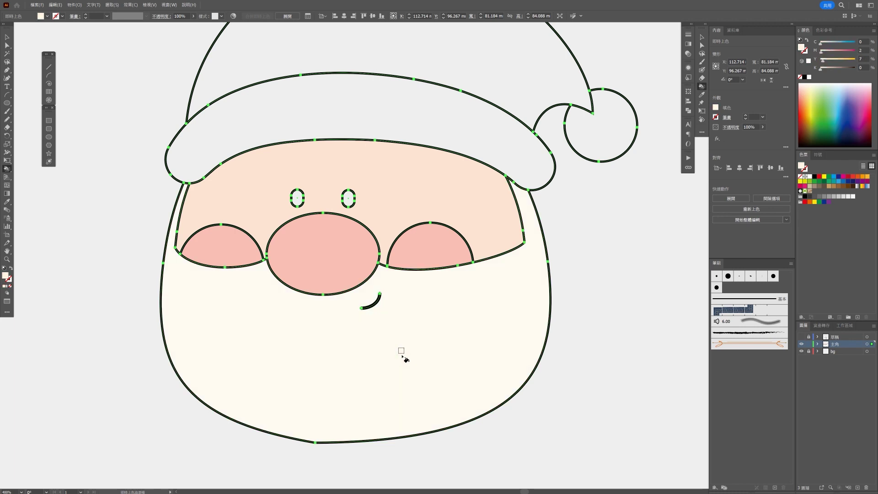
scroll(265, 326, "down", 3)
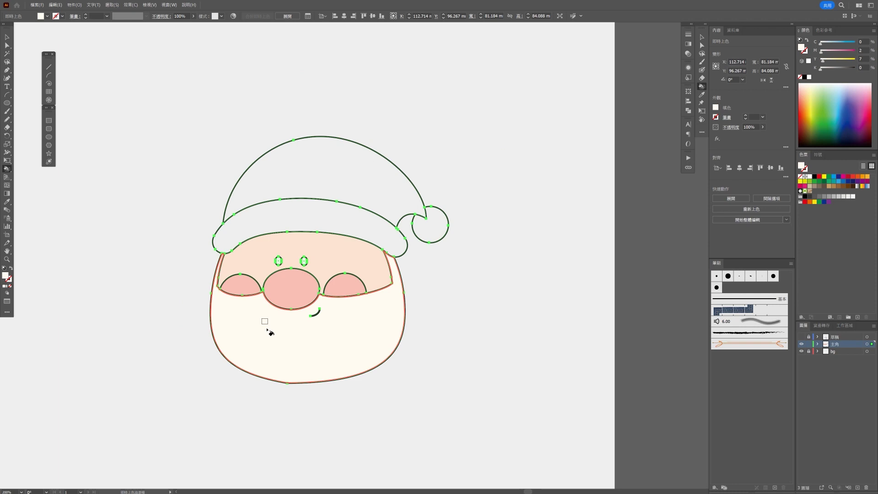
scroll(318, 352, "up", 2)
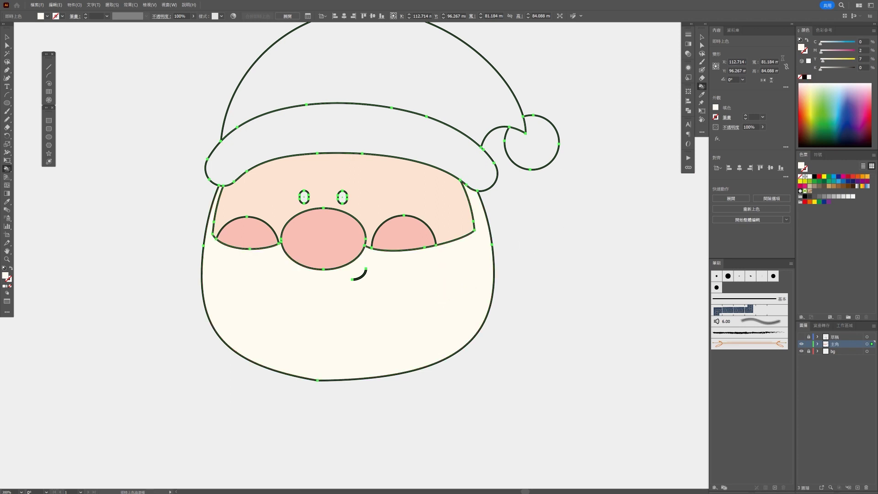
left_click_drag(825, 62, 820, 59)
Live Paint the beard, hat brim and pompom white.
left_click(402, 281)
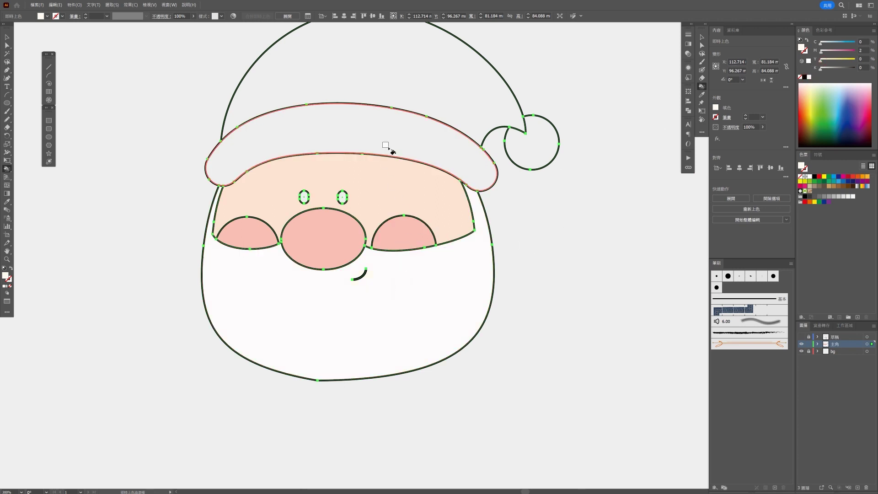
left_click(393, 135)
scroll(412, 147, "up", 5)
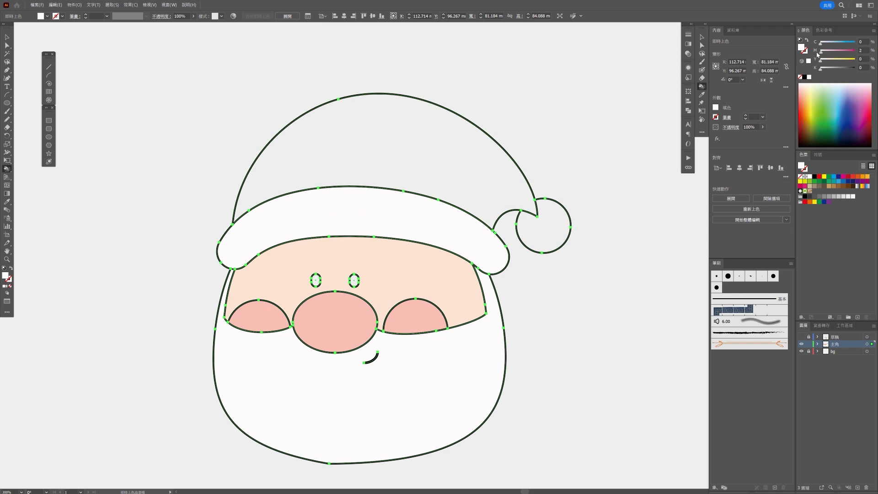
left_click(528, 222)
Mix a red-orange colour and fill the hat crown with it.
mouse_move(820, 53)
left_mouse_down()
mouse_move(841, 61)
mouse_move(842, 53)
left_mouse_up()
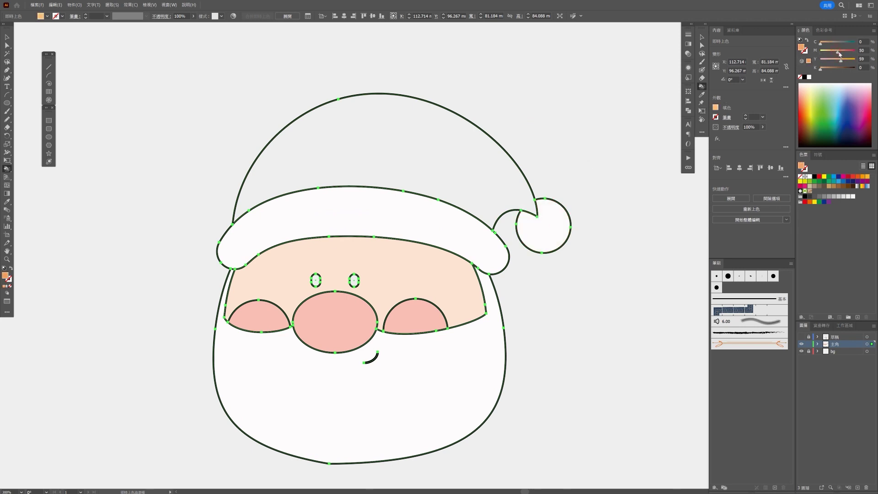
left_click(416, 168)
scroll(416, 168, "down", 3, "alt")
scroll(428, 202, "up", 2, "alt")
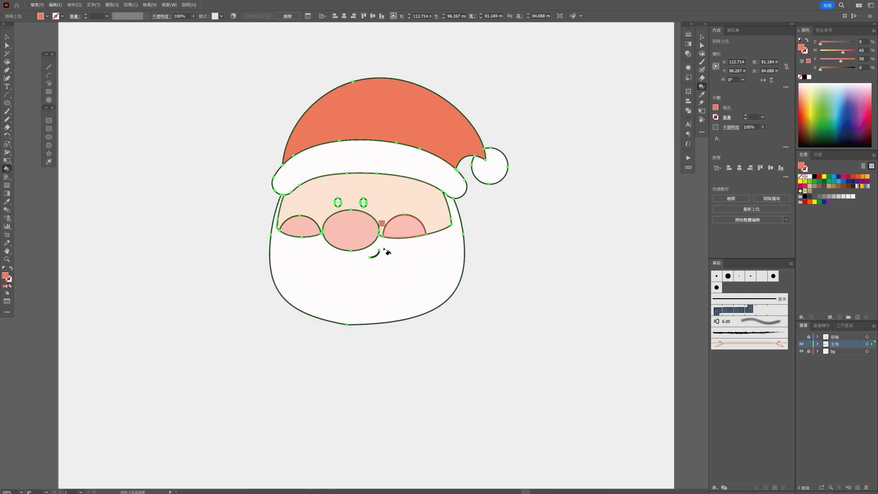
scroll(329, 231, "up", 2, "alt")
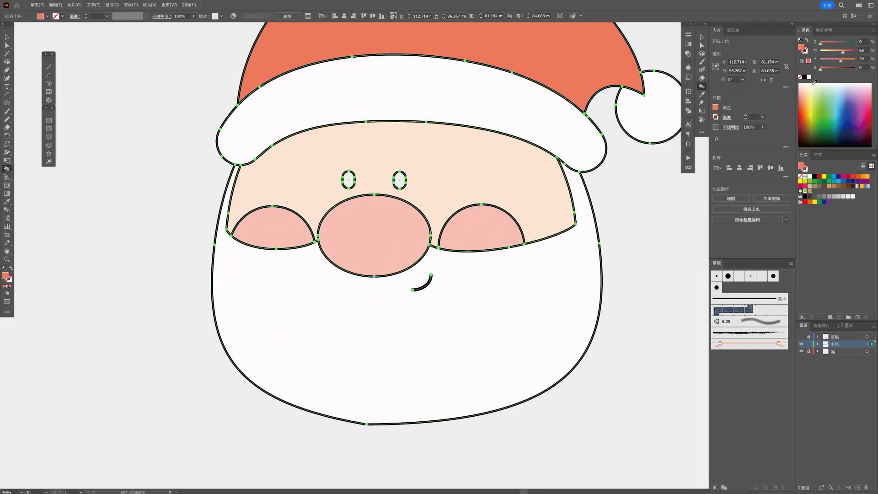
Mix a dark red and fill both eyes with it.
mouse_move(853, 68)
left_mouse_down()
mouse_move(840, 68)
mouse_move(853, 52)
left_mouse_up()
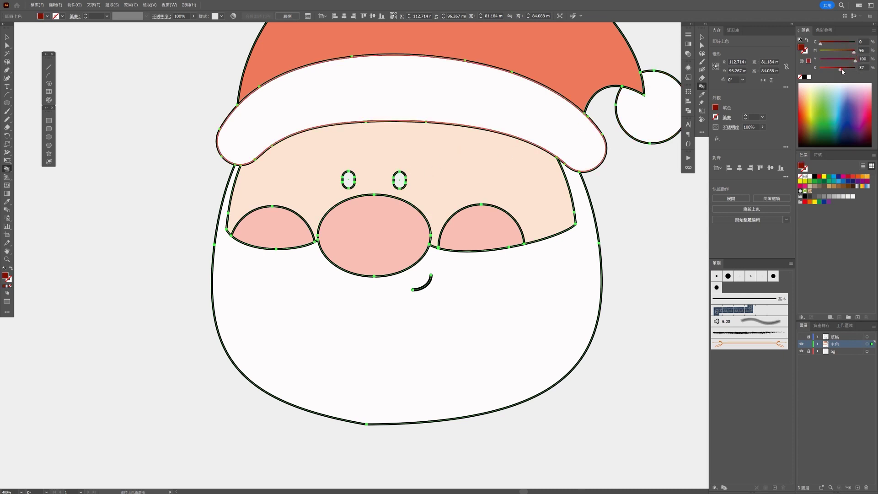
left_click_drag(853, 54, 855, 53)
left_click(399, 180)
left_click(348, 181)
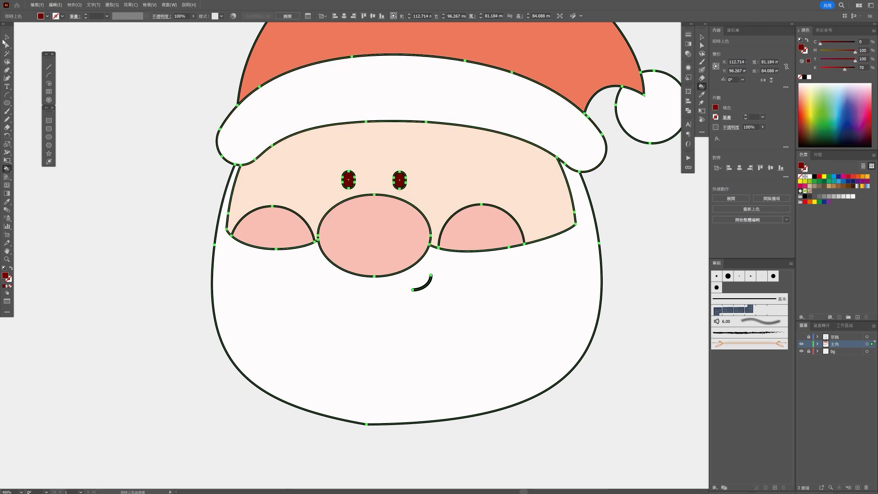
key("v")
scroll(101, 223, "down", 3)
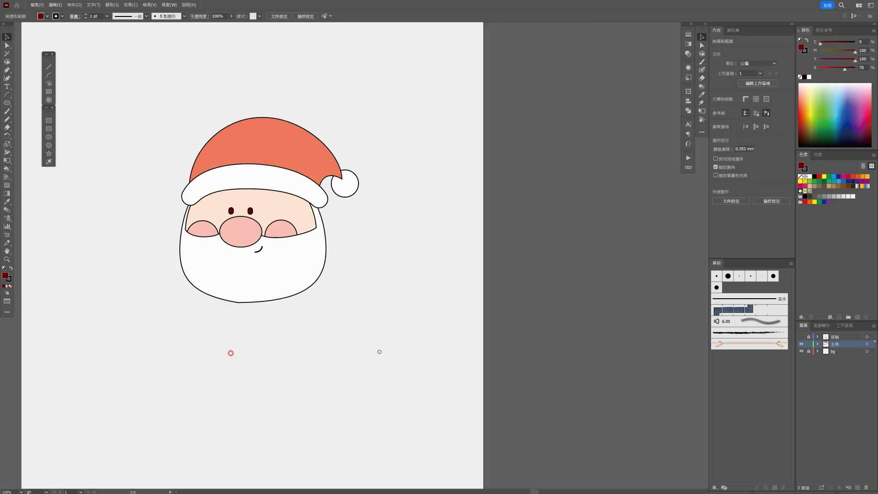
Recentre the artboard, set the stroke colour to black and select the Santa artwork.
left_click_drag(229, 353, 396, 350)
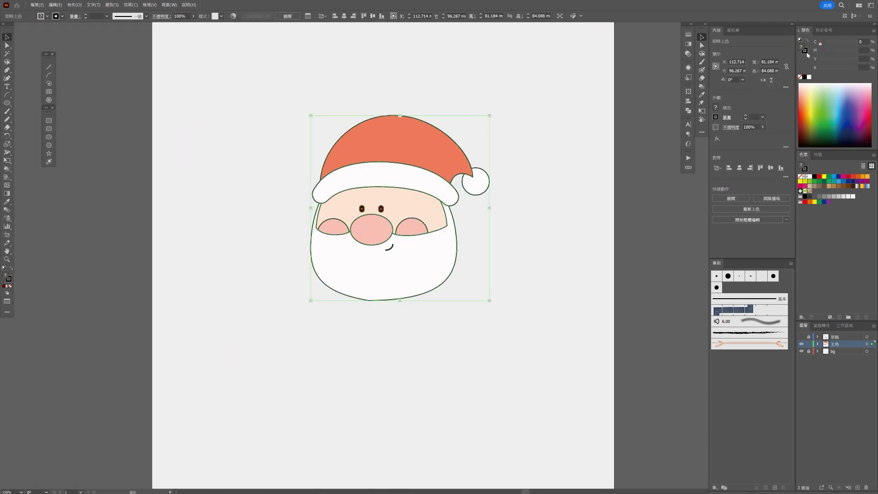
left_click(803, 76)
left_click(576, 235)
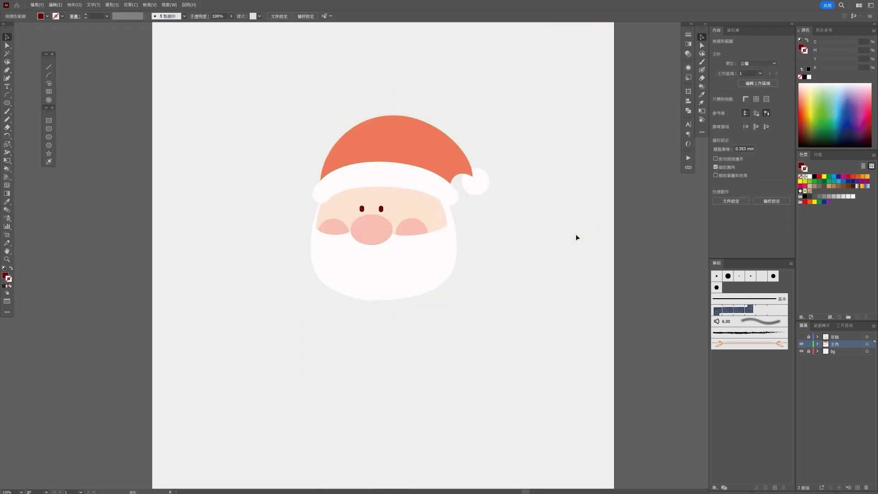
left_click(415, 279)
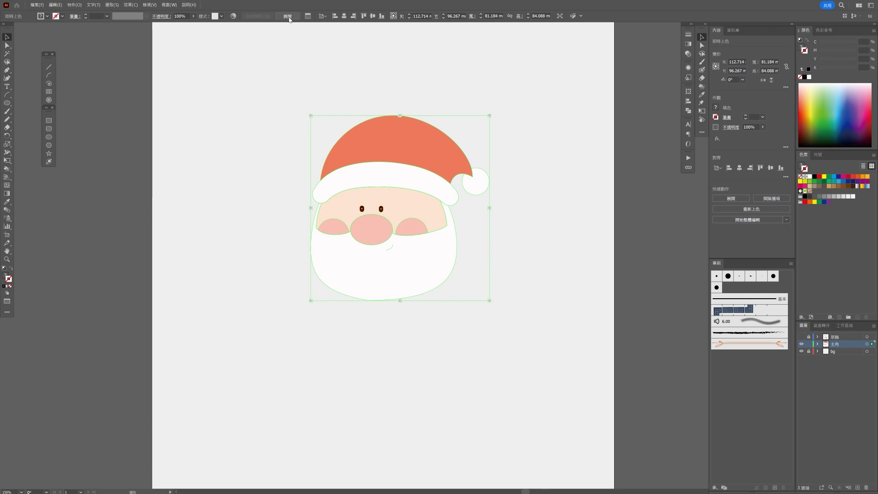
left_click(412, 351)
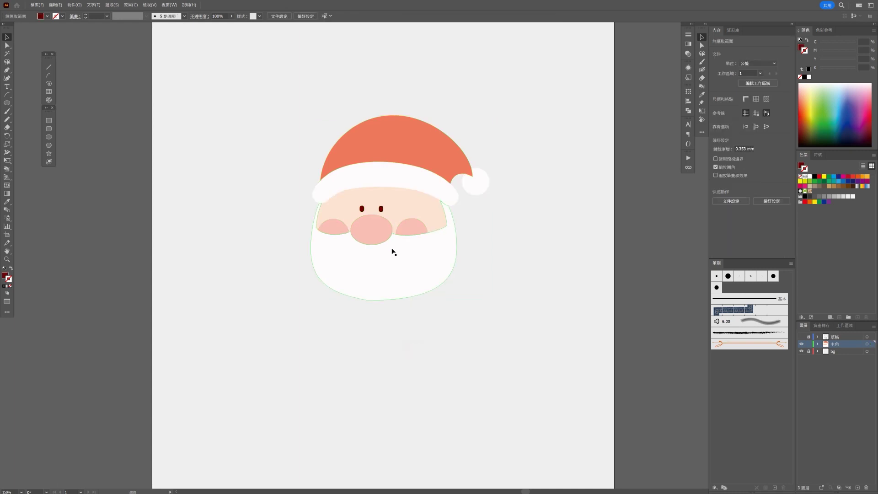
left_click(393, 254)
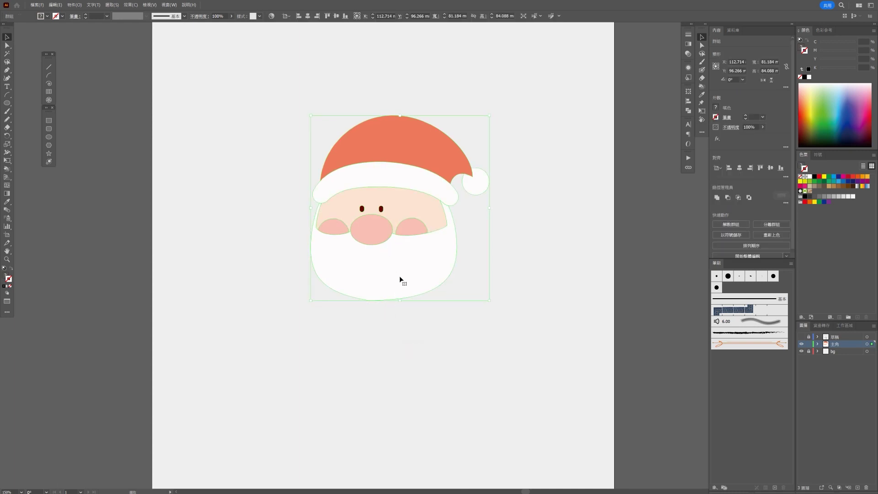
scroll(400, 275, "up", 5)
scroll(410, 262, "down", 5)
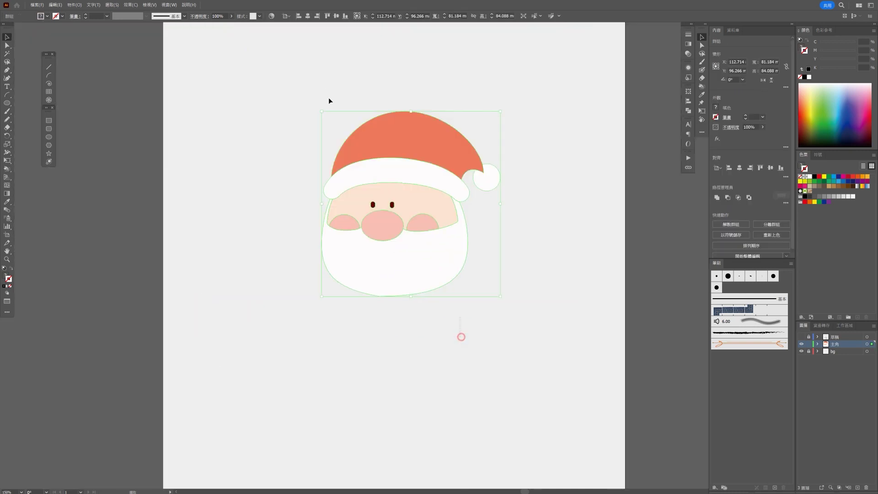
Zoom in on the face and enter isolation mode on the Santa Live Paint group.
key("ctrl+plus")
left_click(454, 320)
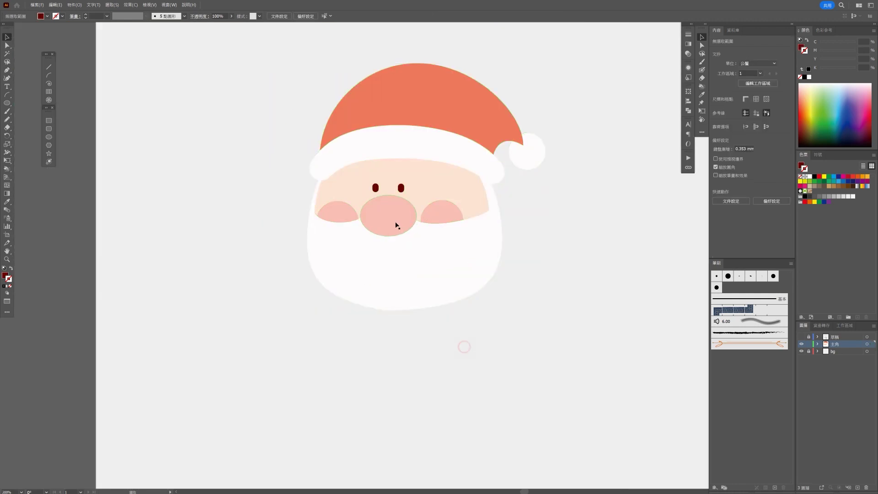
scroll(396, 226, "up", 3)
left_click(443, 283)
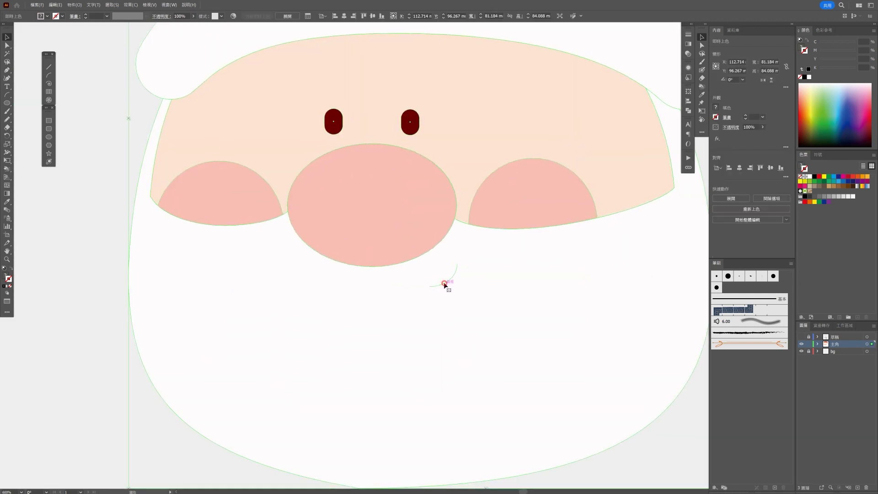
double_click(444, 282)
scroll(447, 285, "down", 3)
scroll(447, 285, "down", 3)
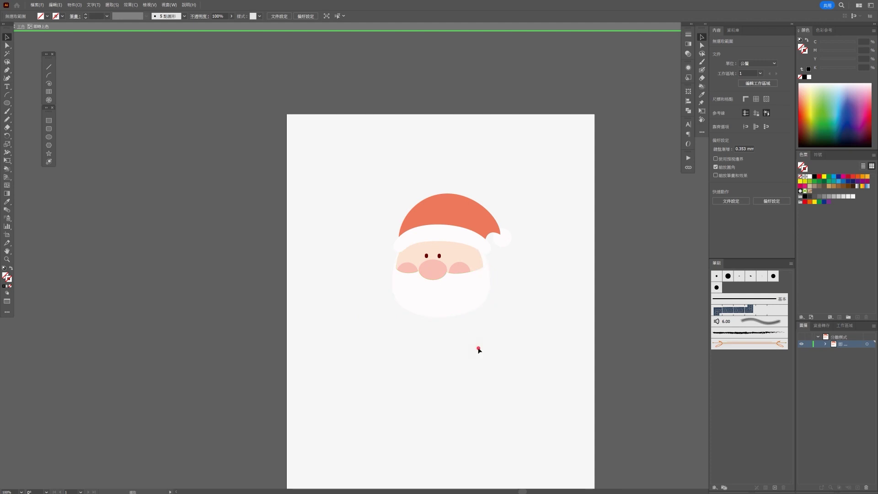
Expand the Live Paint artwork and set the mouth curve's stroke weight to 1 pt.
double_click(478, 350)
left_click_drag(526, 341, 330, 160)
left_click(288, 17)
left_click(446, 281)
scroll(489, 293, "up", 3)
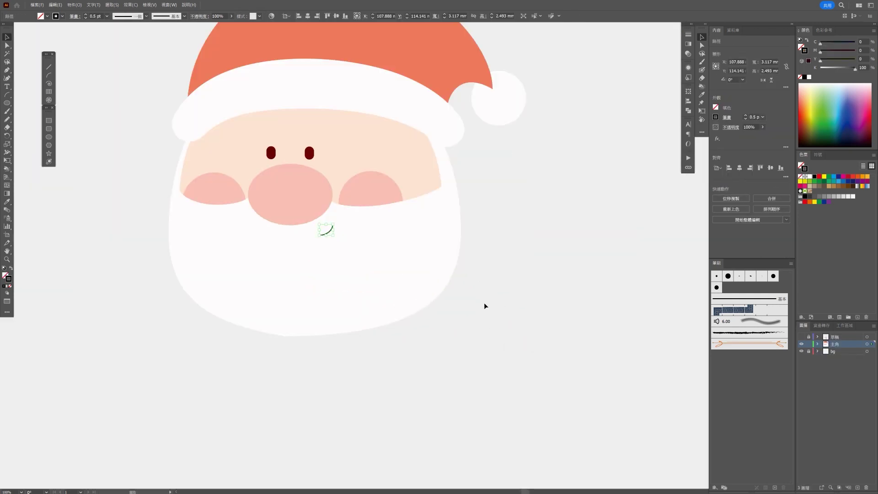
key("ctrl+equal")
key("ctrl+equal")
key("ctrl+equal")
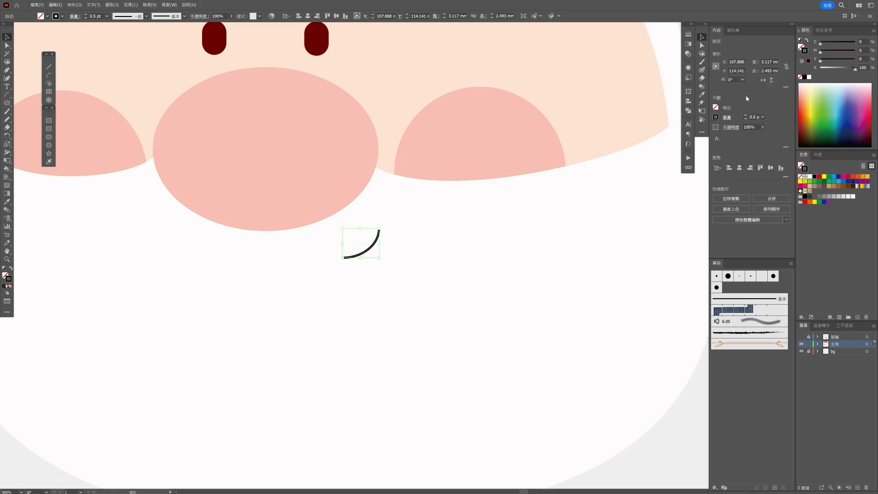
left_click(746, 115)
scroll(457, 284, "down", 4)
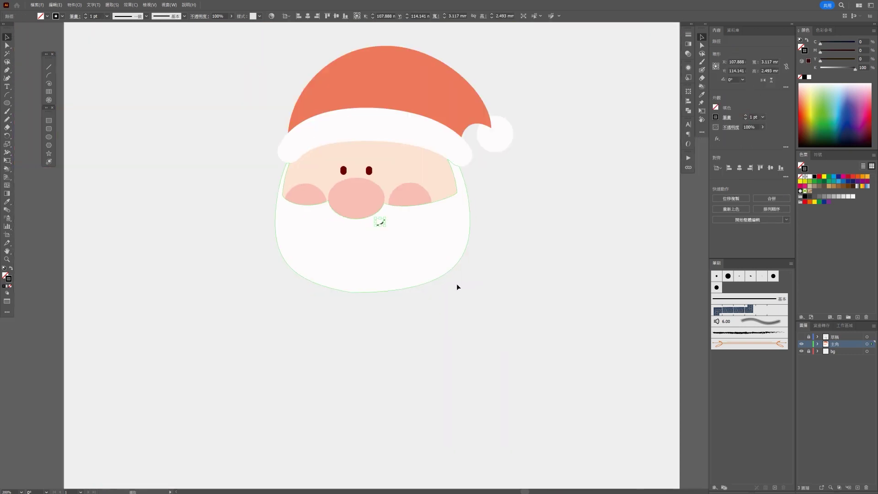
Ungroup the Santa face group.
left_click(475, 298)
scroll(396, 217, "up", 3)
left_click(341, 191)
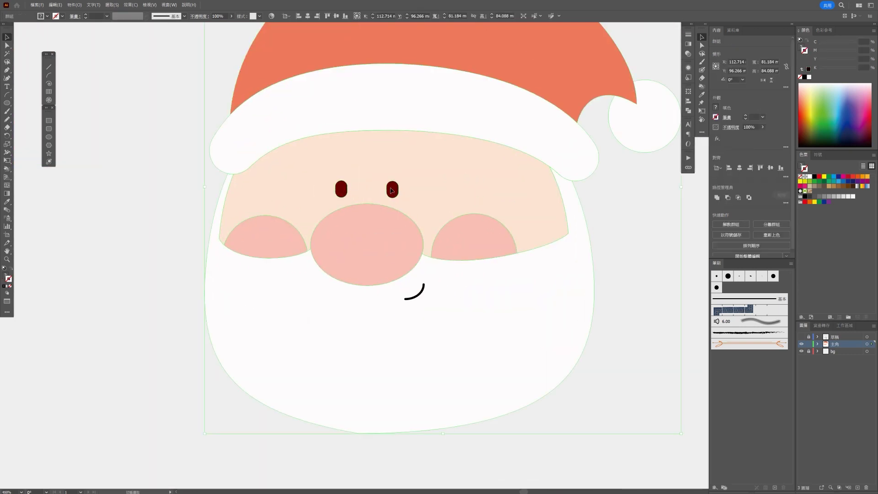
right_click(391, 191)
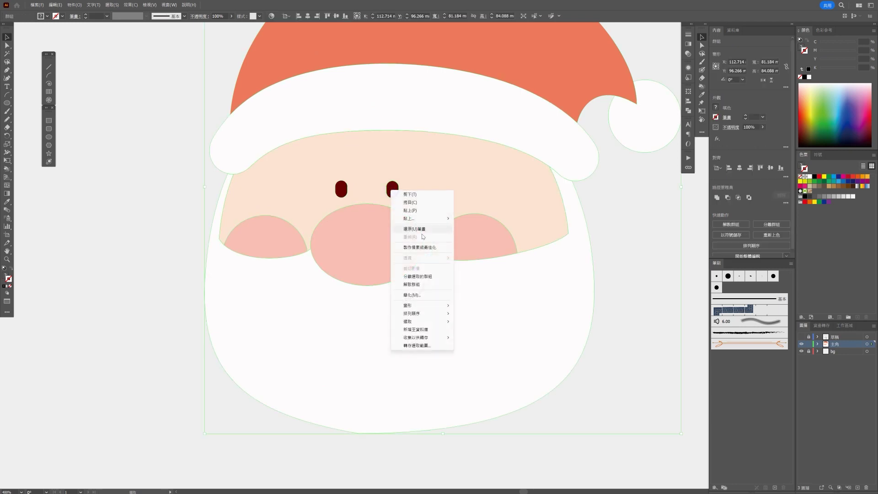
left_click(414, 284)
left_click(137, 255)
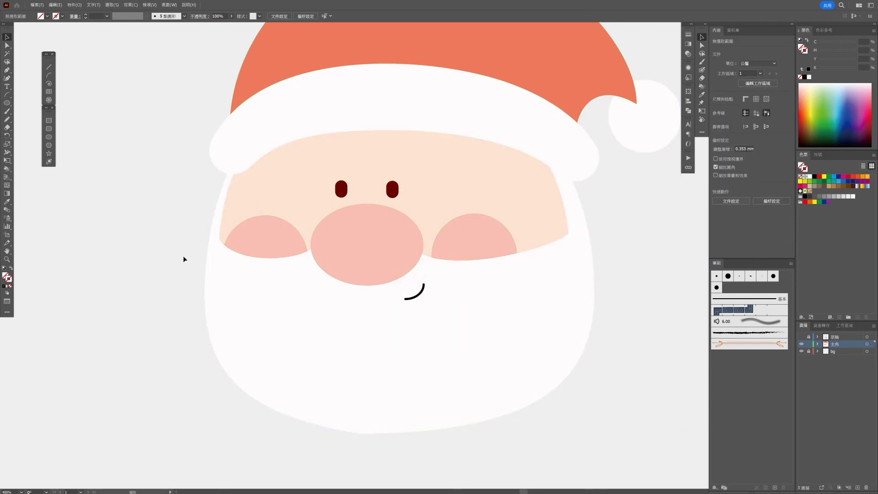
Move both dark red eyes to the empty area left of the face.
scroll(187, 257, "down", 2)
scroll(196, 270, "down", 3)
scroll(274, 311, "up", 5)
scroll(362, 225, "up", 3)
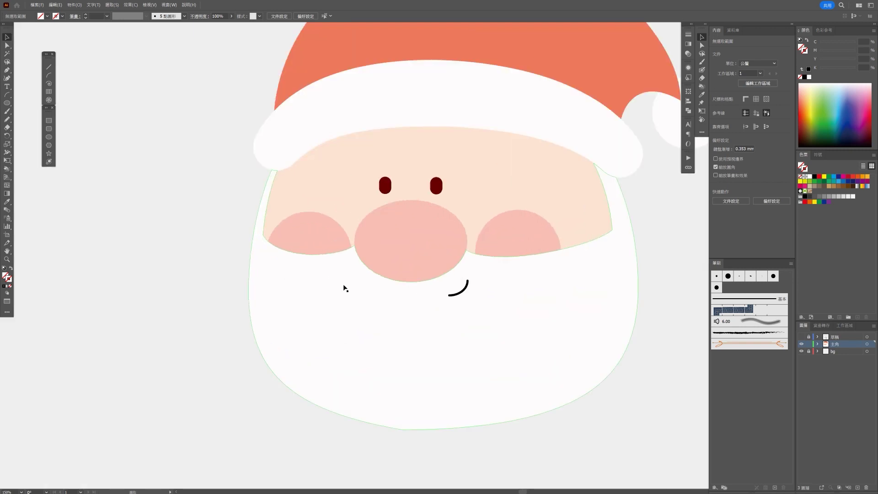
left_click(385, 185)
left_click(436, 188, "shift")
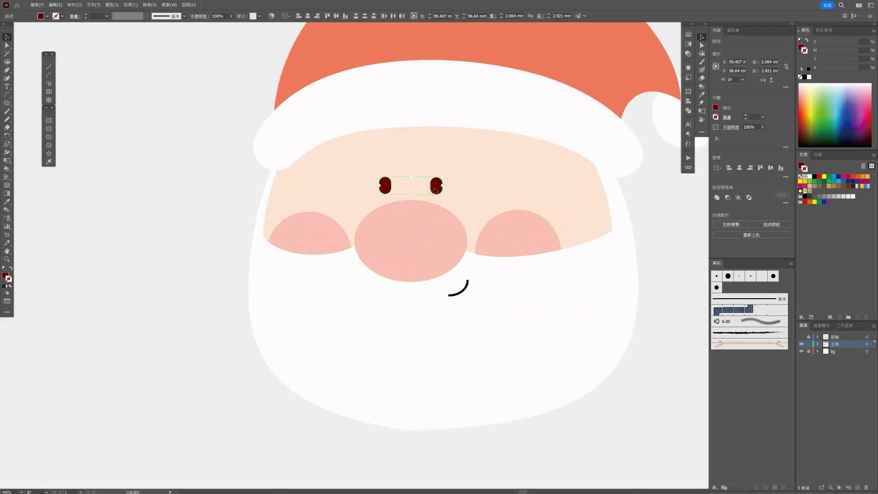
left_click_drag(435, 188, 211, 229)
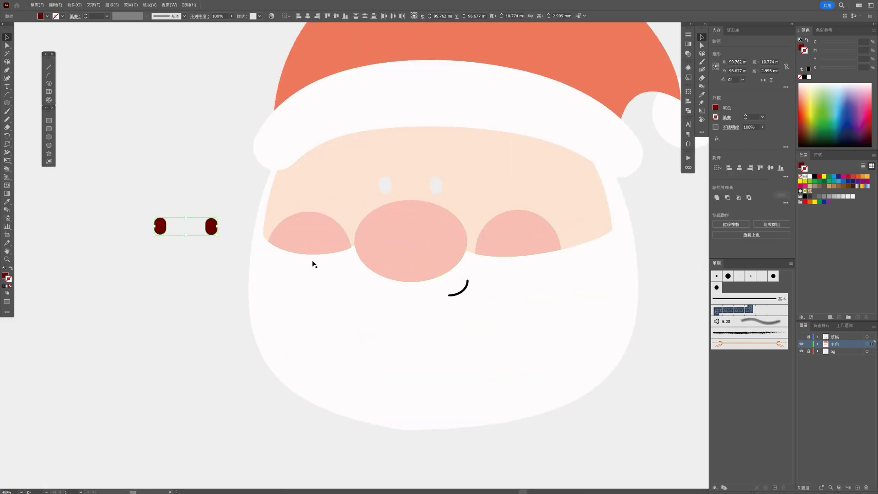
key("ctrl+1")
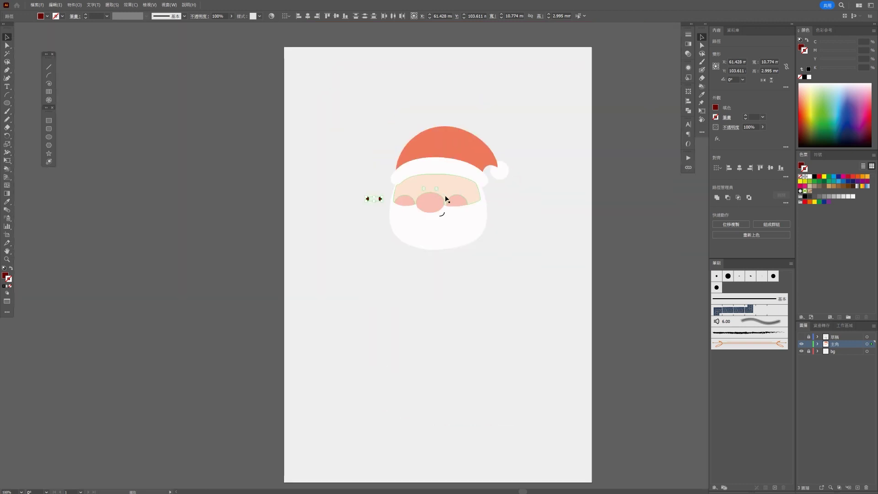
Fill both empty eye holes with the skin tone using the Live Paint Bucket.
scroll(435, 197, "up", 1)
scroll(439, 196, "up", 2)
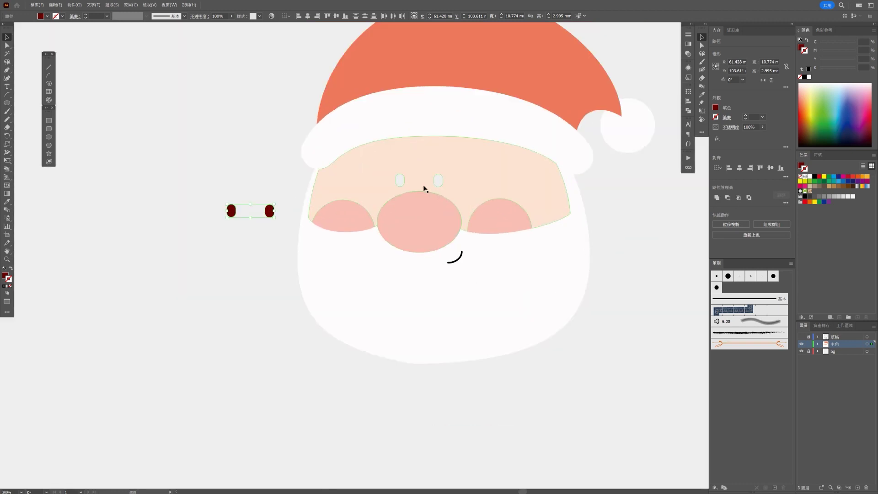
left_click(423, 190)
scroll(422, 186, "up", 3)
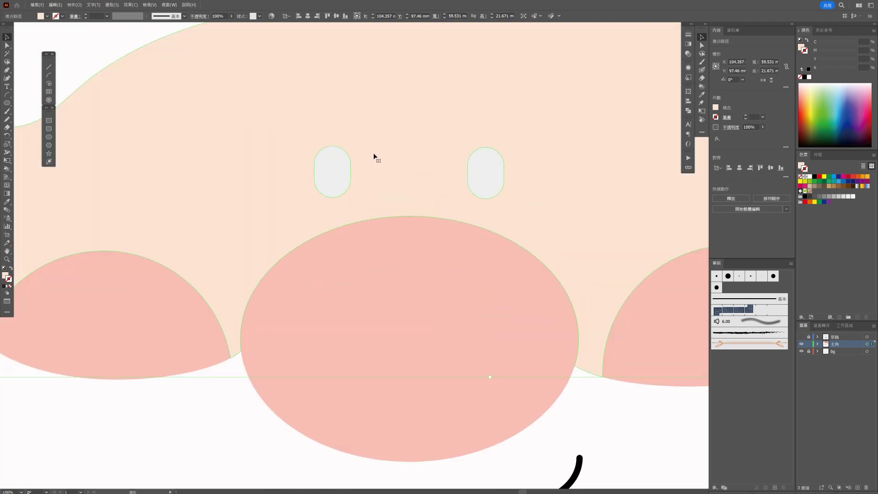
left_click(7, 169)
left_click(330, 167)
left_click(479, 170)
left_click(7, 36)
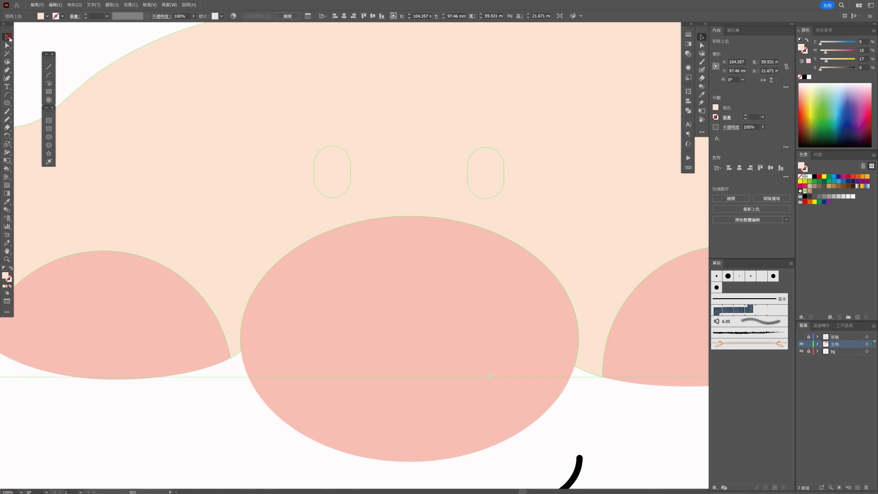
Apply Pathfinder Minus Front to the face group and put the eyes back above the nose.
scroll(268, 129, "down", 2)
scroll(269, 130, "down", 2)
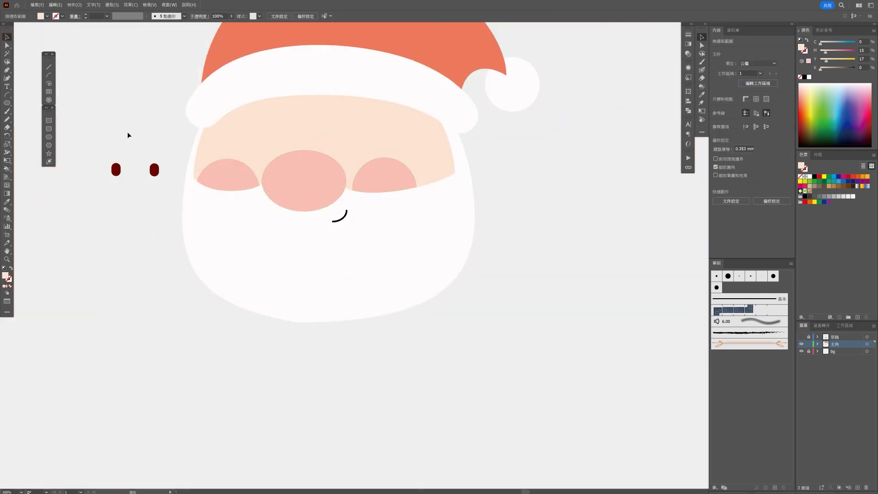
left_click(273, 126)
left_click(728, 198)
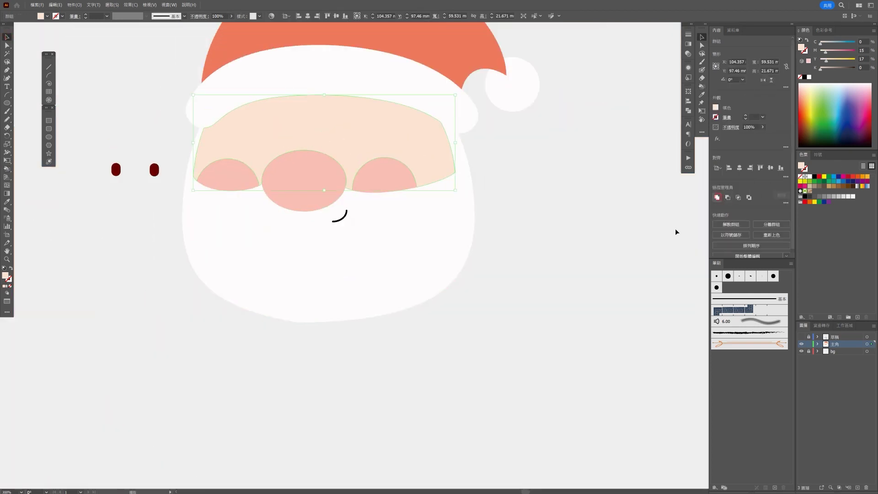
mouse_move(108, 157)
left_mouse_down()
mouse_move(156, 174)
mouse_move(318, 147)
left_mouse_up()
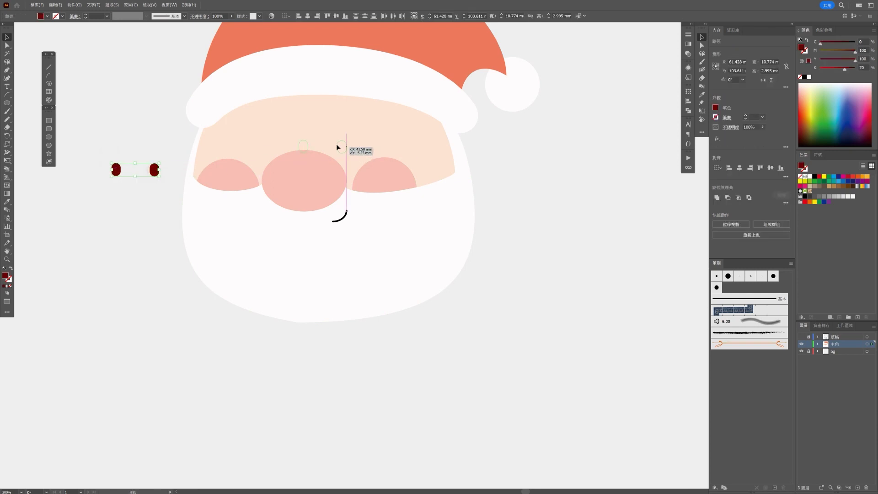
left_click(169, 366)
scroll(299, 141, "up", 3)
left_click_drag(368, 157, 371, 153)
Lighten both pink cheeks to a softer pink.
left_click(114, 237)
left_click(515, 224, "shift")
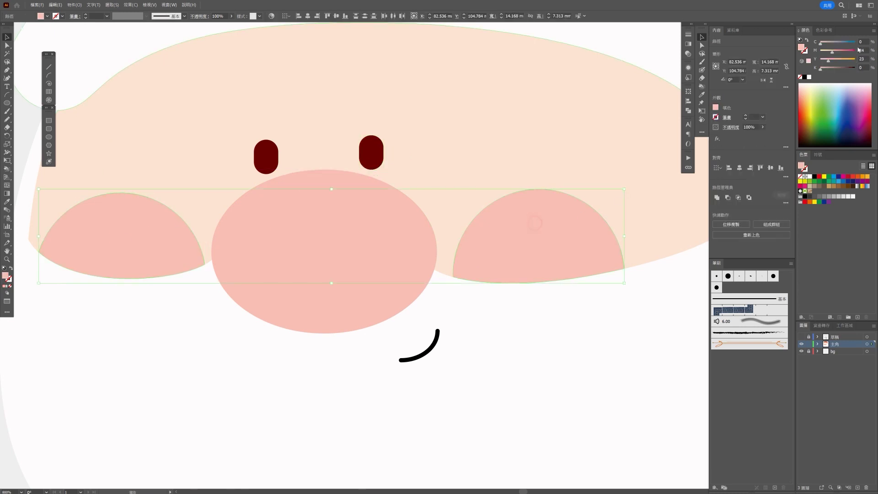
left_click_drag(831, 52, 829, 54)
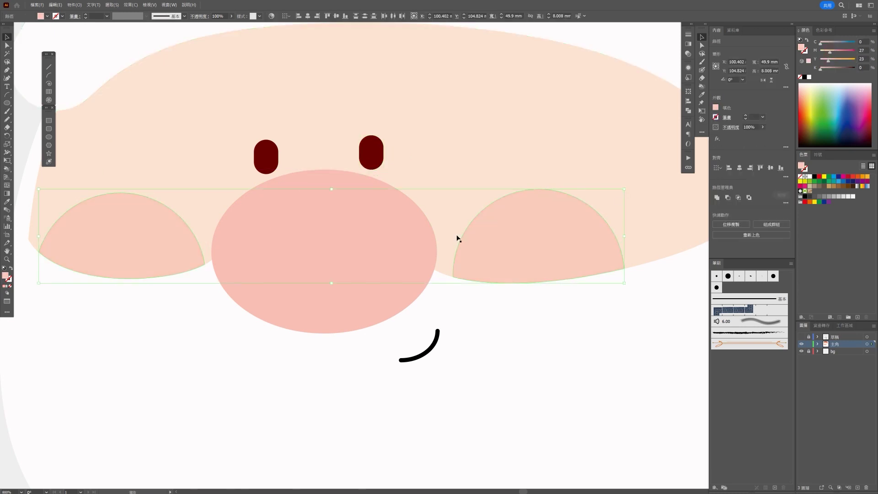
key("ctrl+0")
left_click(498, 359)
scroll(457, 293, "up", 3)
scroll(421, 215, "up", 2)
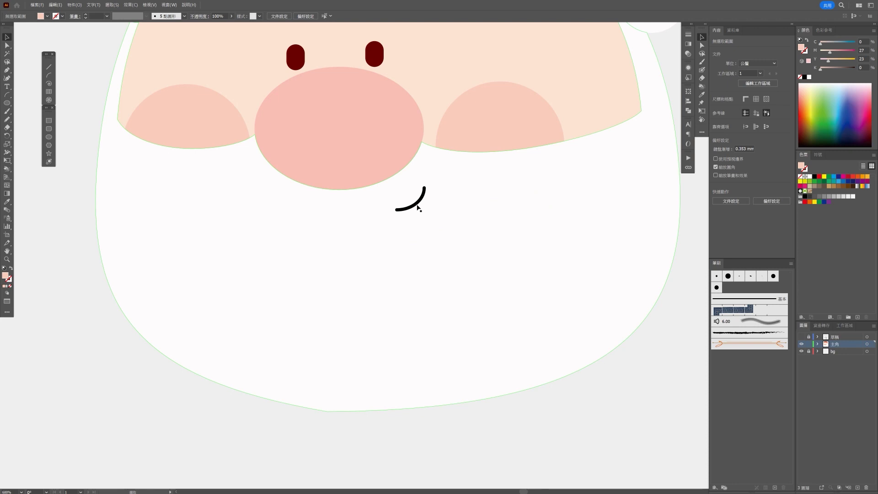
left_click(415, 205)
key("ctrl+0")
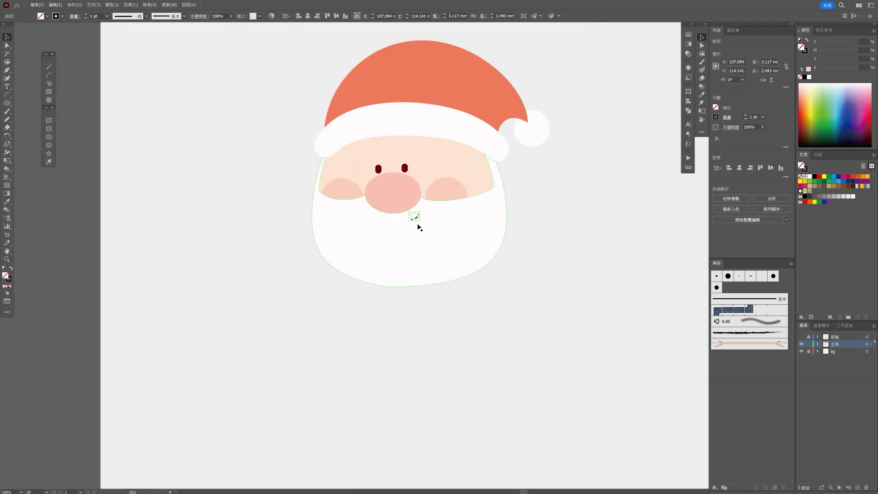
Expand the mouth stroke into a filled shape with Object > Expand.
left_click(55, 5)
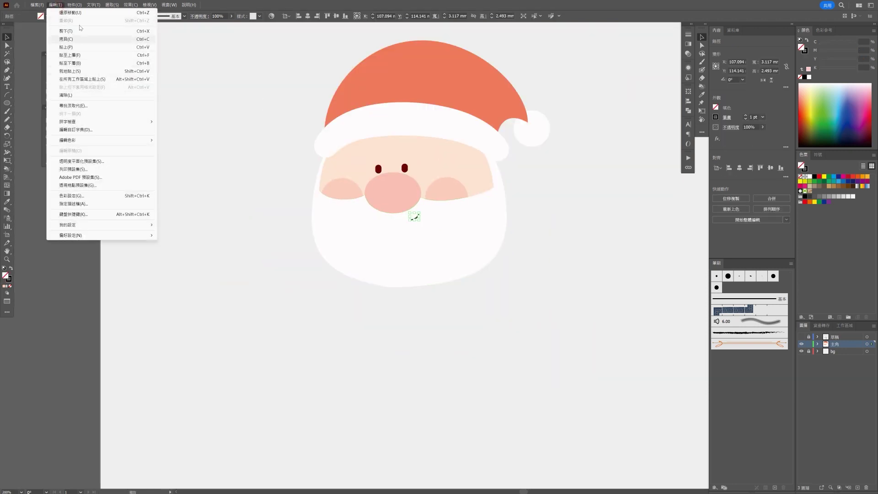
left_click(76, 96)
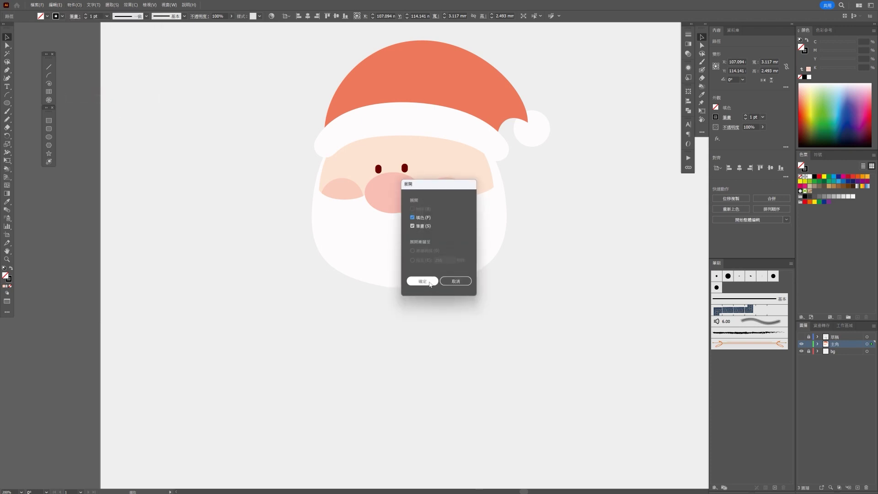
left_click(431, 283)
left_click(539, 297)
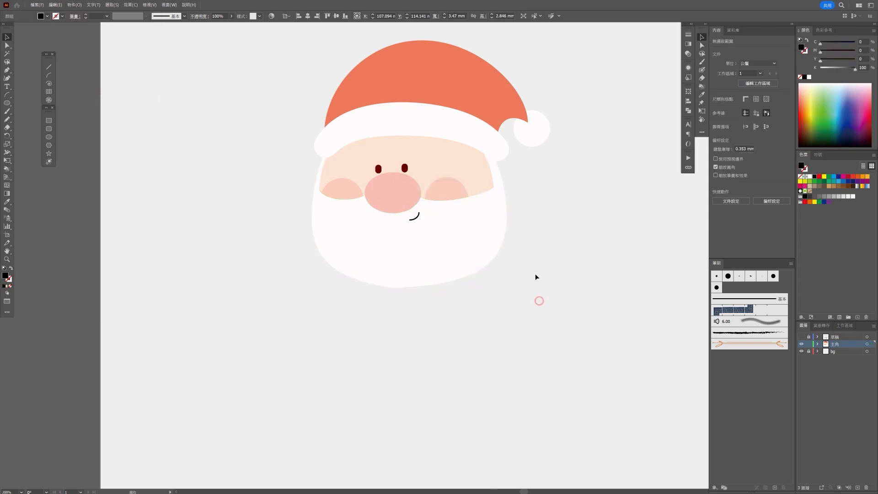
scroll(405, 149, "up", 1)
scroll(137, 109, "up", 1)
left_click(7, 94)
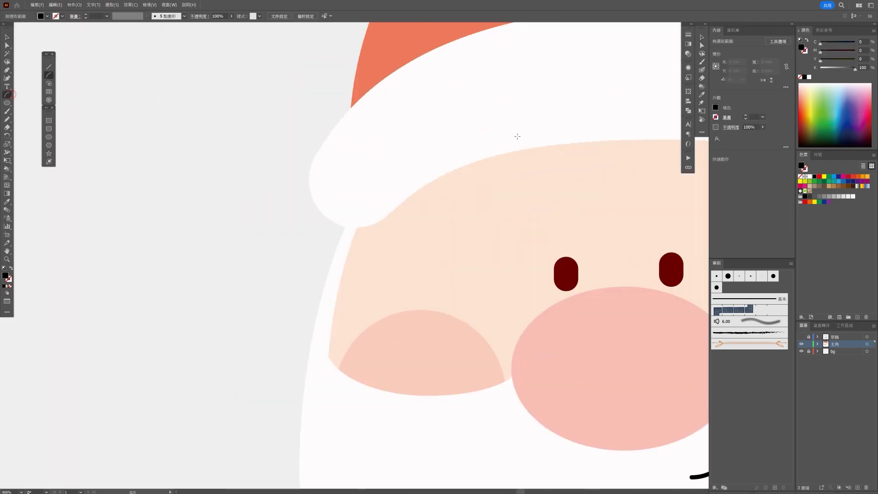
Draw a white stroked arc and rotate it into place above the right eye.
scroll(548, 145, "up", 1)
scroll(405, 157, "right", 5)
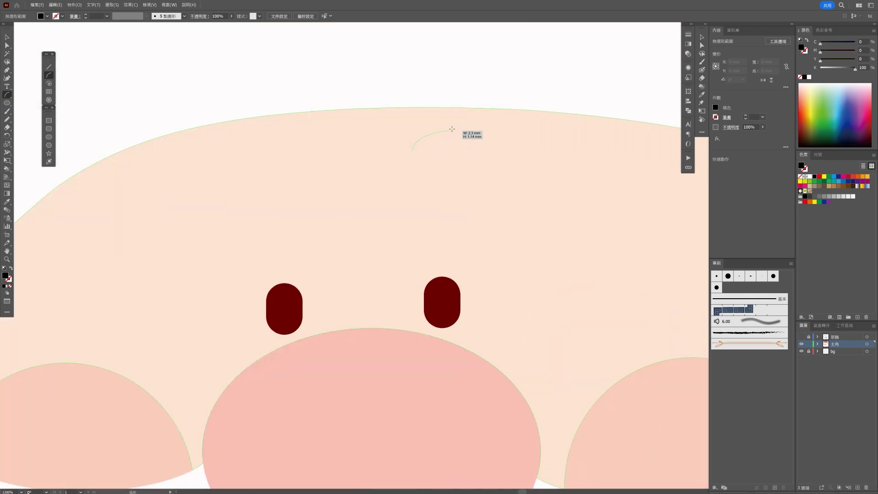
scroll(446, 123, "up", 1)
left_click(445, 124)
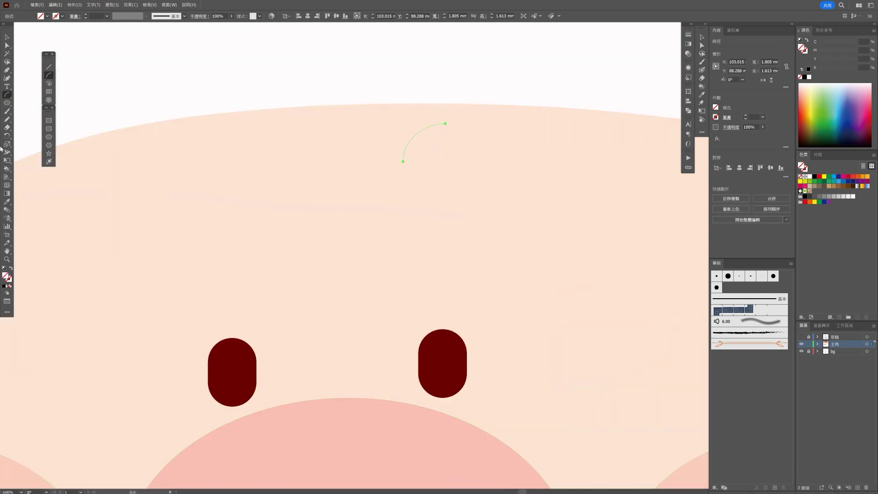
left_click(7, 202)
left_click(265, 58)
left_click(7, 37)
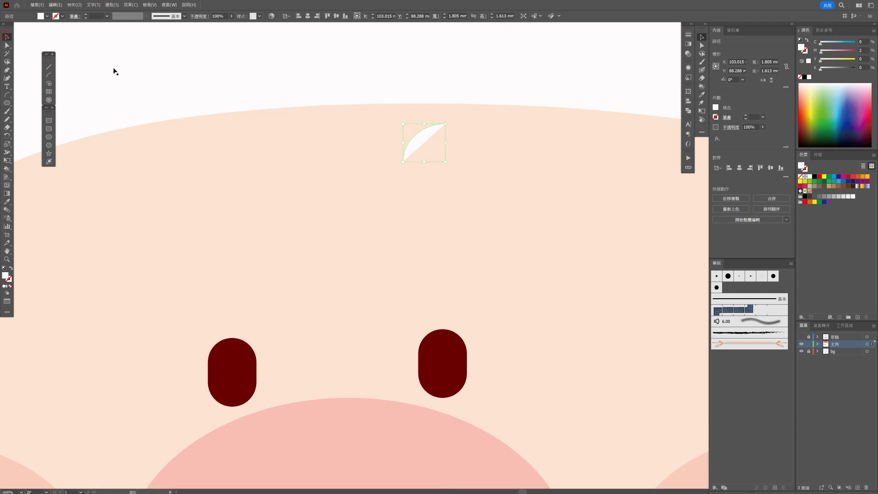
key("shift+x")
left_click_drag(448, 121, 433, 136)
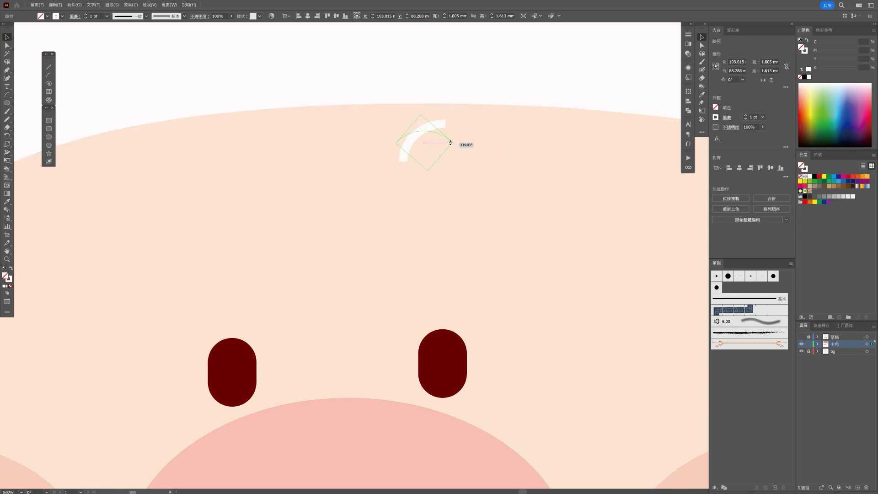
left_click_drag(434, 136, 450, 152)
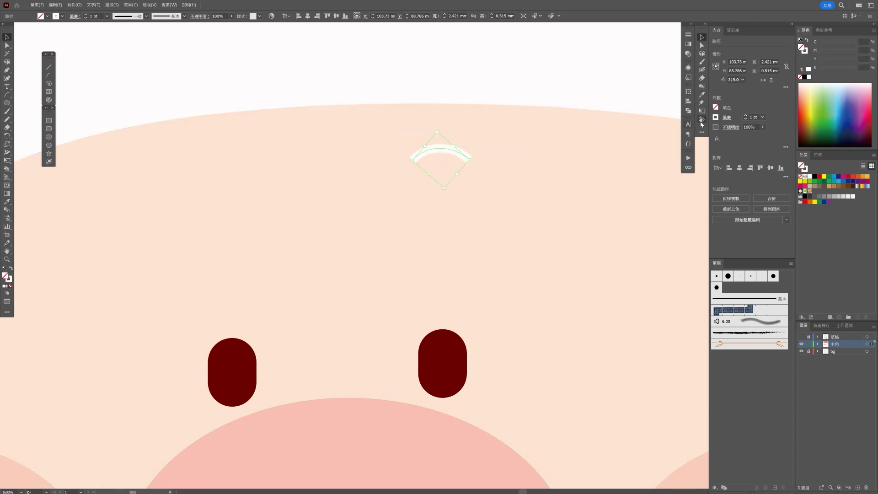
Give the arc a 3 pt round-cap stroke and swell its middle into a dome.
left_click(727, 117)
left_click(694, 135)
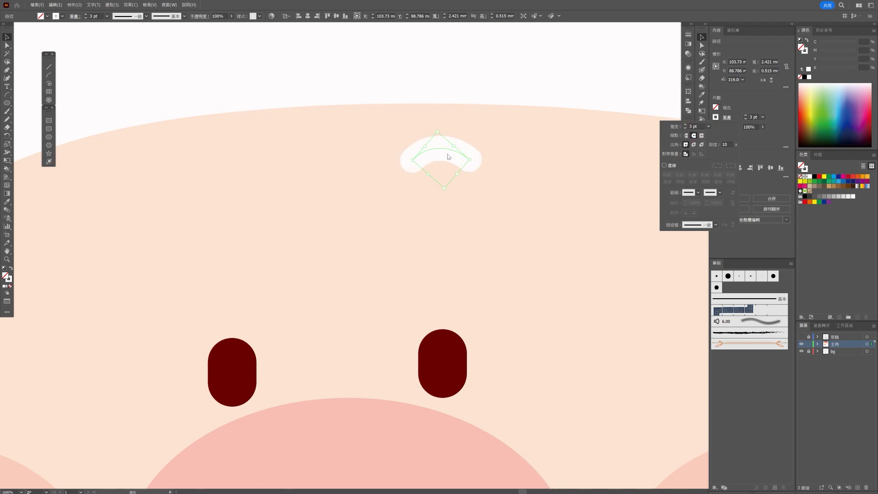
left_click(7, 156)
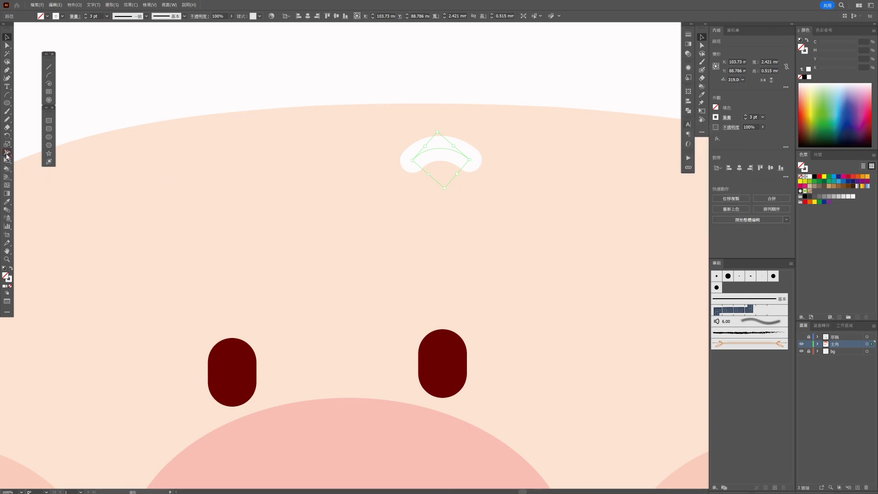
left_click(6, 153)
left_click_drag(438, 149, 440, 153)
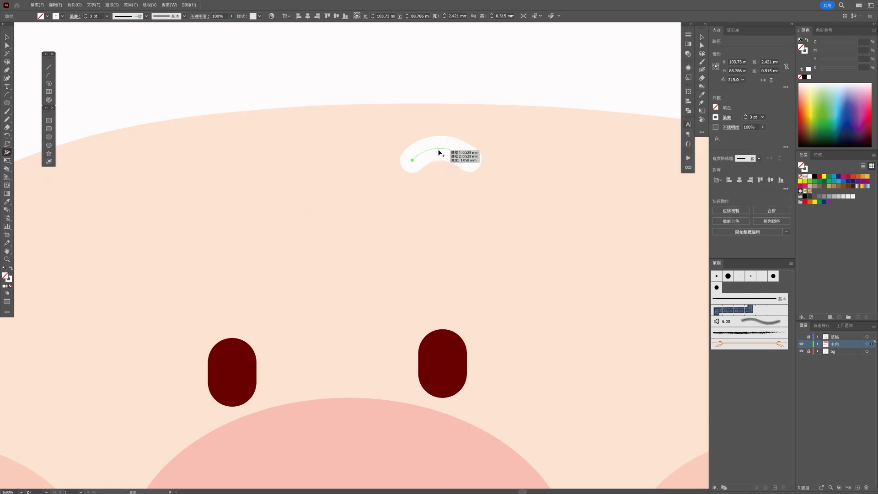
key("ctrl+z")
left_click_drag(441, 149, 439, 129)
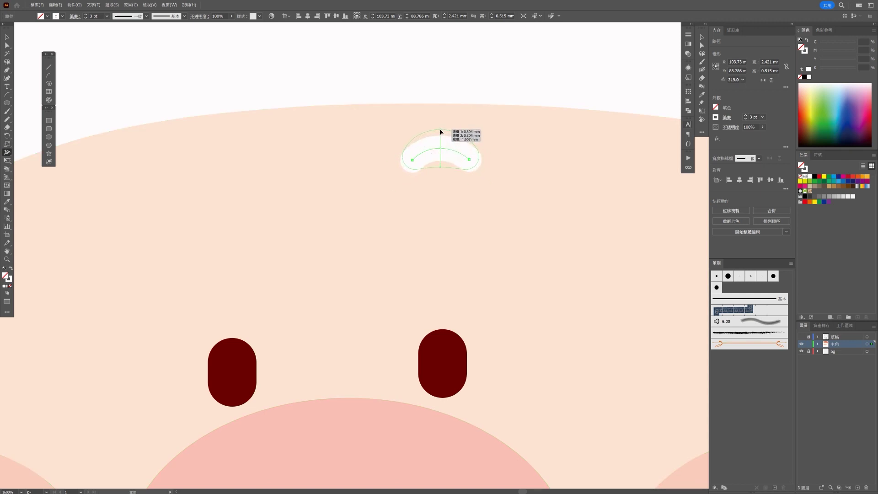
key("v")
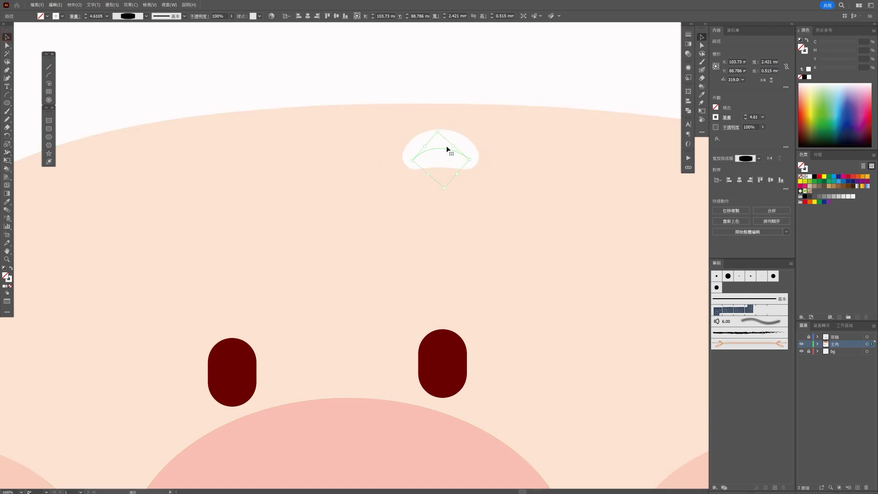
key("ctrl+minus")
Expand the eyebrow's appearance and place a copy above the left eye.
left_click(74, 5)
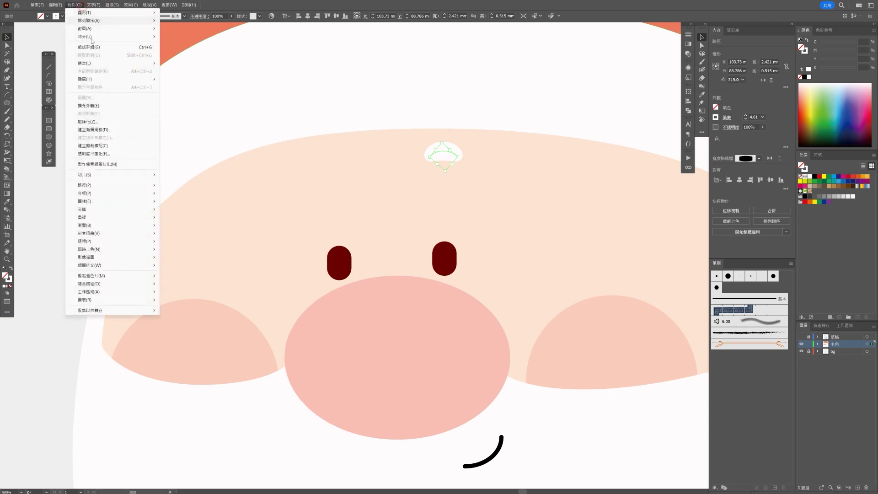
left_click(103, 105)
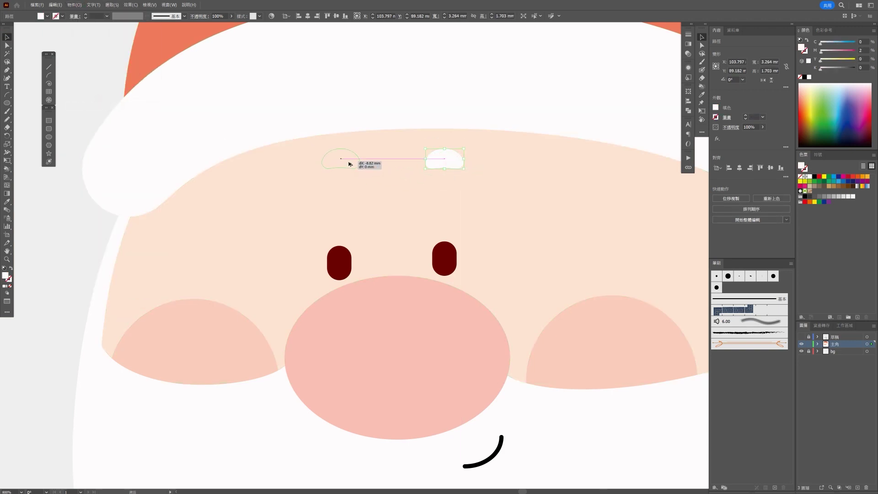
left_click_drag(453, 161, 349, 165, "alt")
scroll(380, 208, "down", 3, "alt")
left_click(647, 385)
scroll(647, 385, "down", 3, "alt")
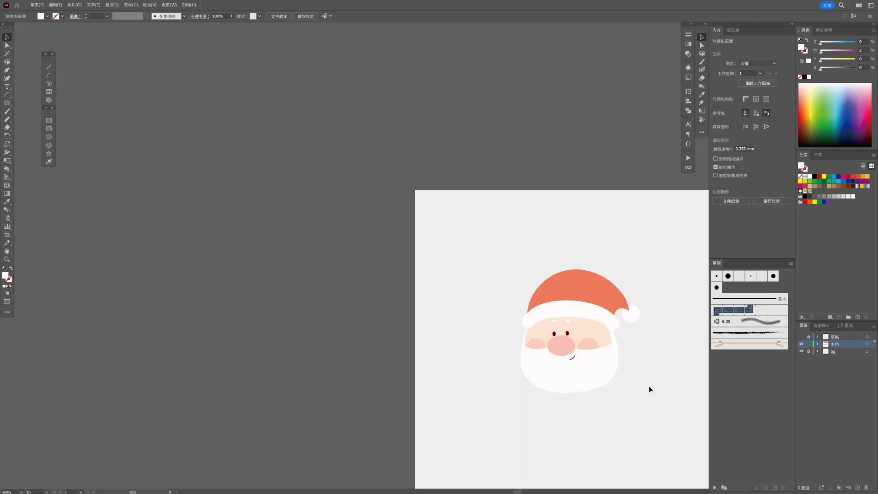
Draw a peach skin-coloured circle ear on the left and copy it to the right side.
left_click_drag(645, 395, 471, 252)
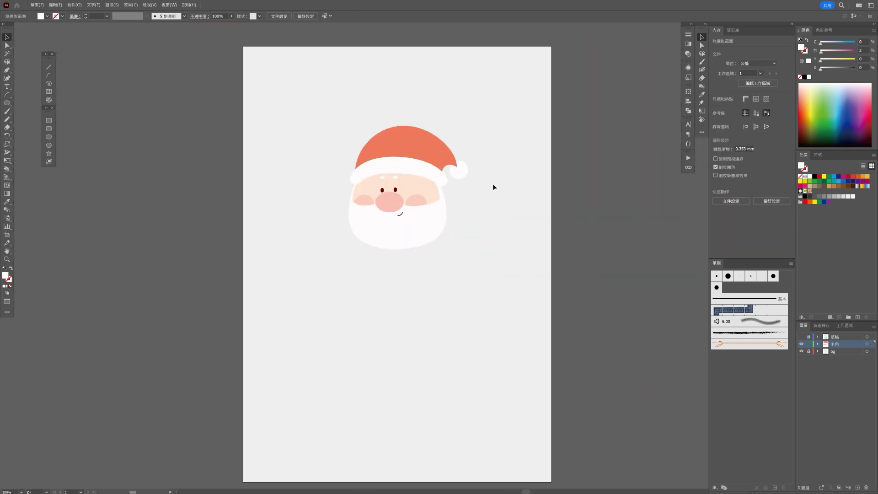
scroll(372, 181, "up", 3, "alt")
key("l")
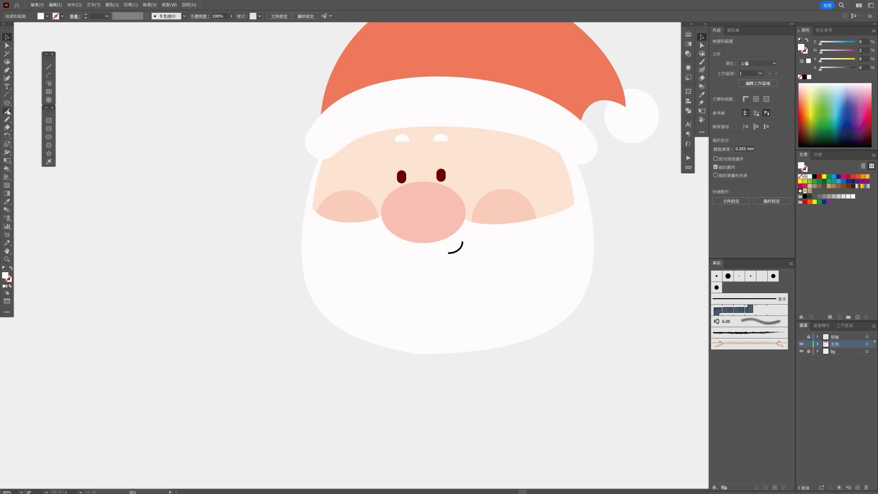
left_click(355, 171, "ctrl")
left_click(236, 211, "ctrl")
mouse_move(308, 182)
left_mouse_down()
mouse_move(329, 213)
mouse_move(333, 208)
left_mouse_up()
key("v")
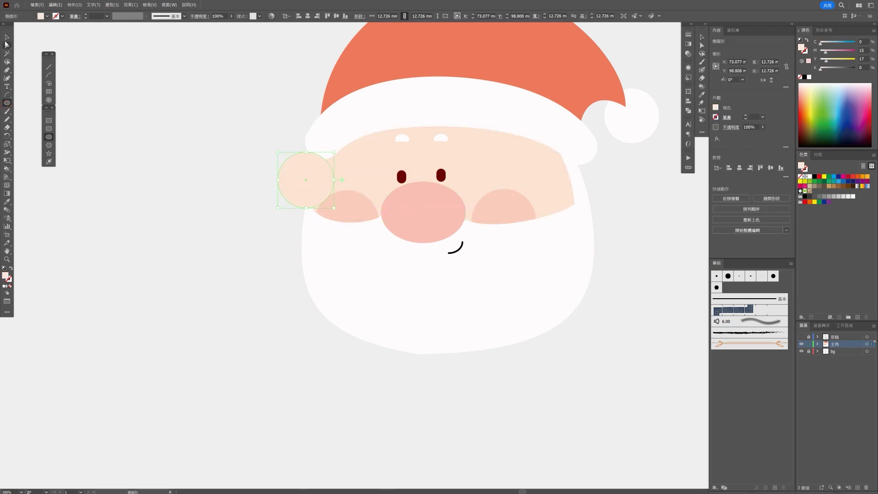
mouse_move(304, 178)
left_mouse_down()
mouse_move(300, 186)
mouse_move(570, 185)
left_mouse_up()
left_click(603, 199)
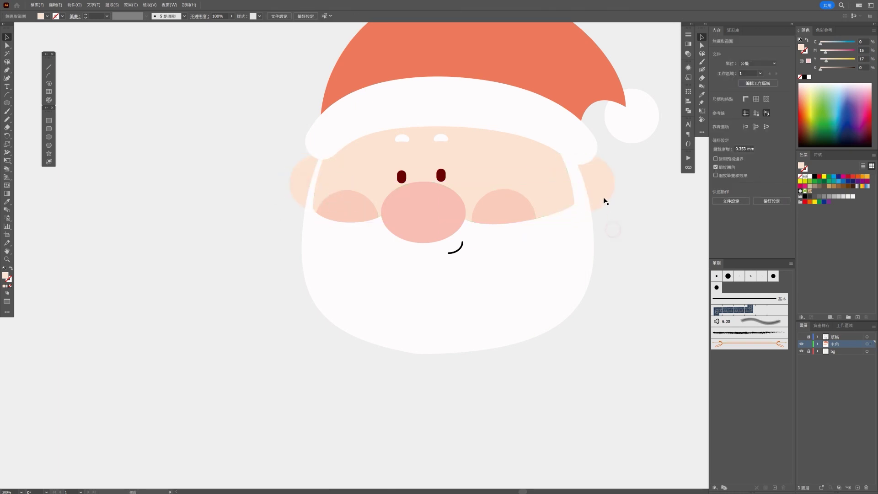
scroll(603, 199, "down", 1)
scroll(474, 278, "down", 2)
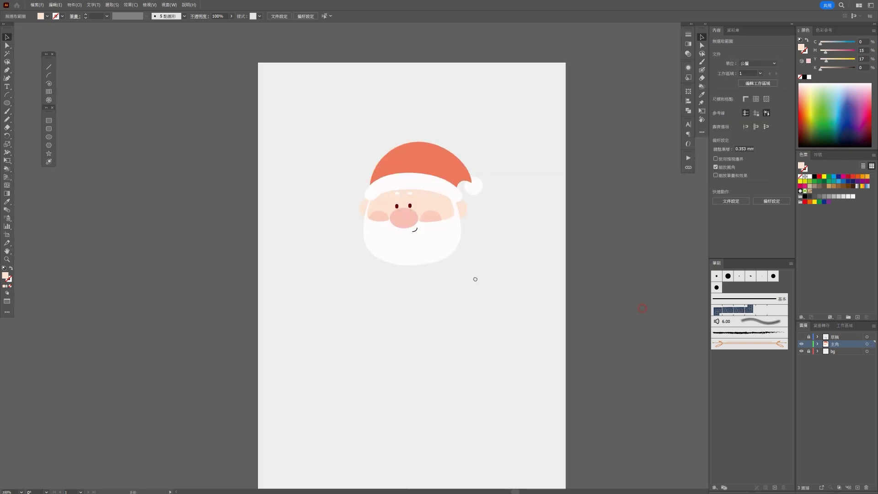
left_click_drag(300, 114, 506, 280)
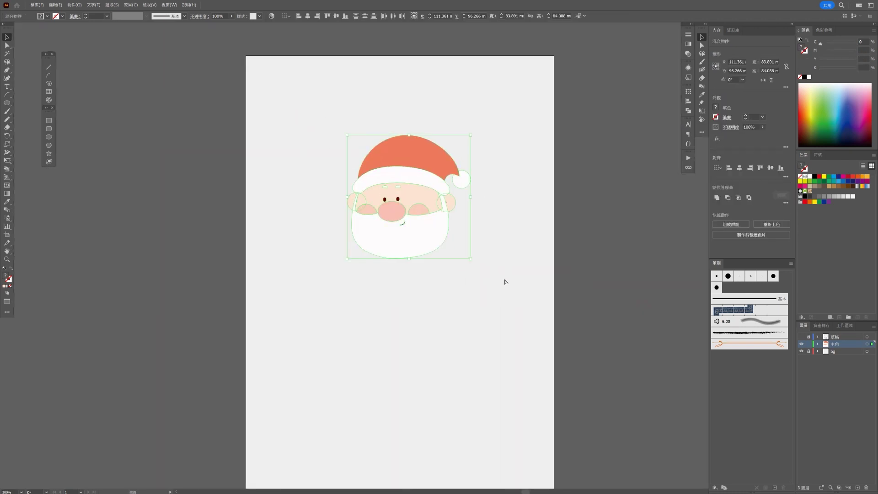
Show the grey 草稿 sketch layer and frame the face and mug.
left_click(505, 280)
left_click(801, 336)
scroll(460, 285, "down", 2)
scroll(454, 295, "up", 2)
scroll(455, 294, "up", 3)
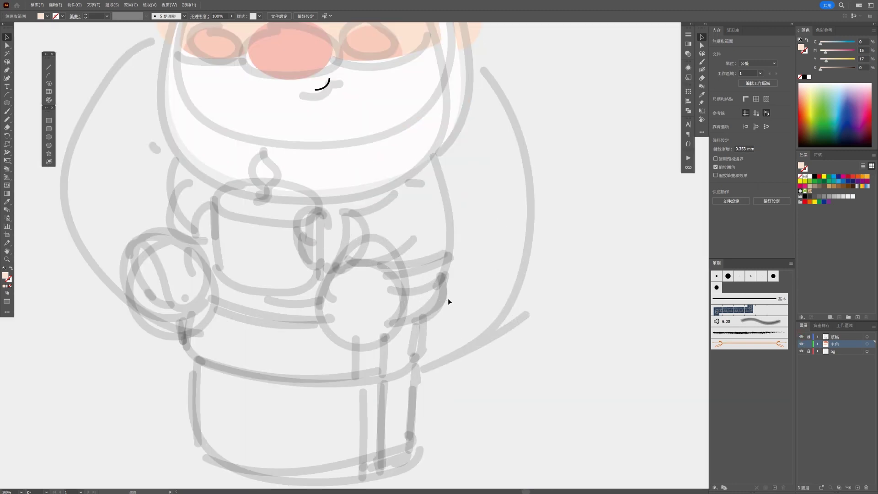
left_click_drag(362, 227, 493, 269)
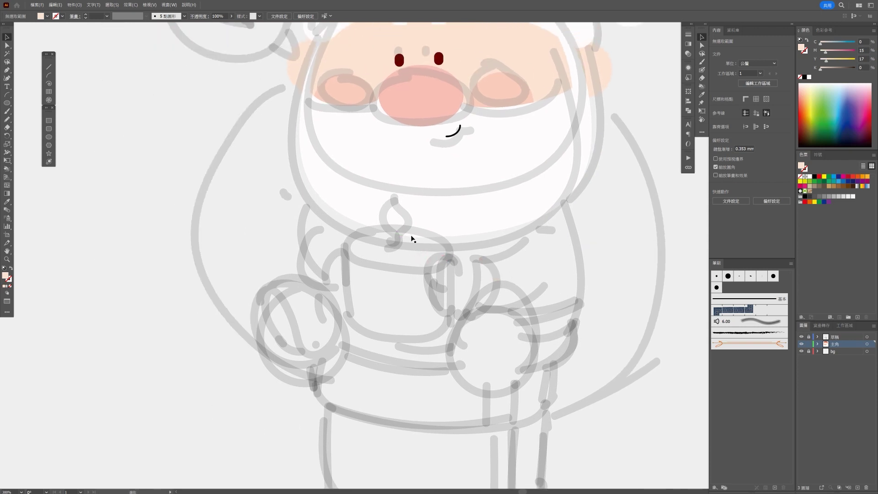
Draw a peach ellipse across the top of the mug rim.
left_click(49, 137)
left_click_drag(258, 213, 366, 253)
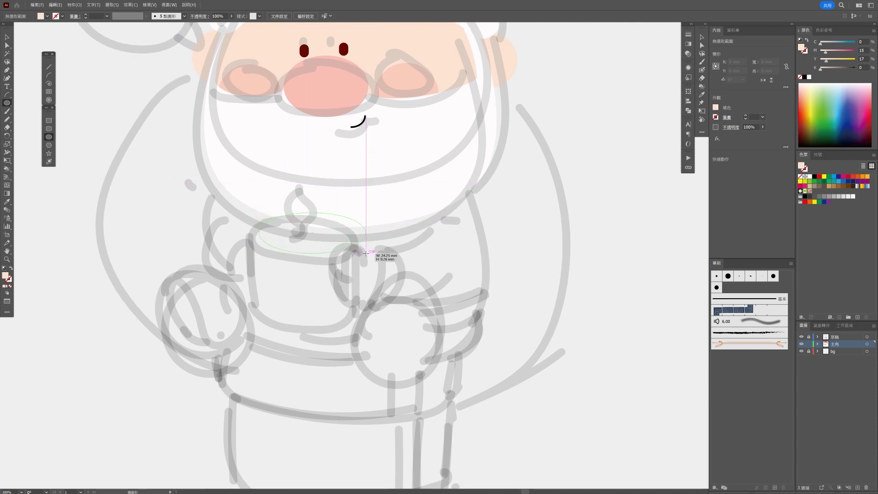
left_click_drag(366, 252, 366, 253)
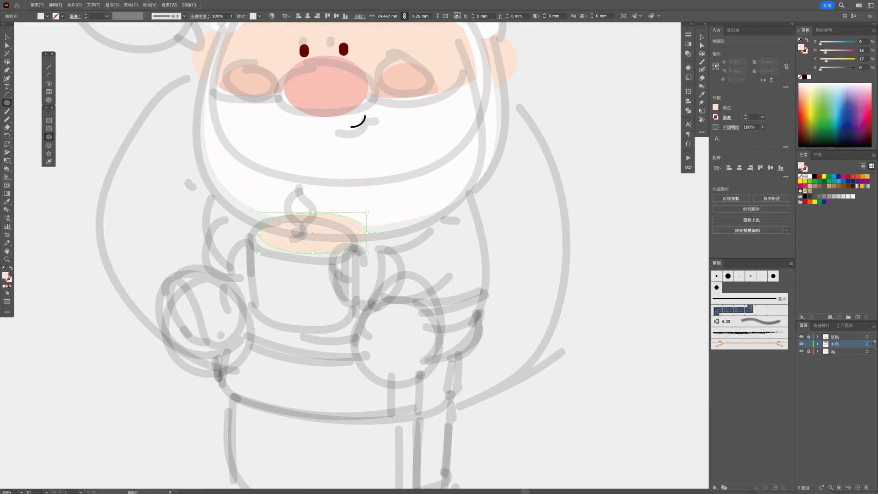
left_click(7, 36)
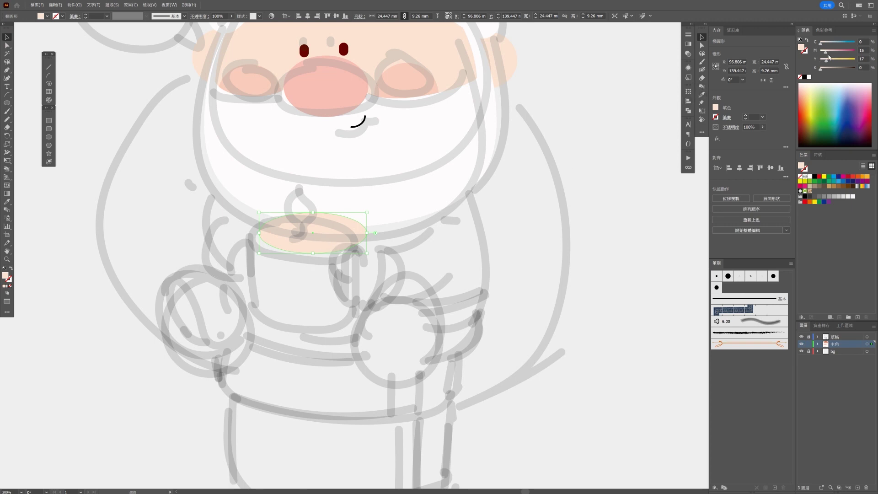
Lighten the top ellipse to a soft yellow and copy it down to the cup bottom.
left_click(835, 61)
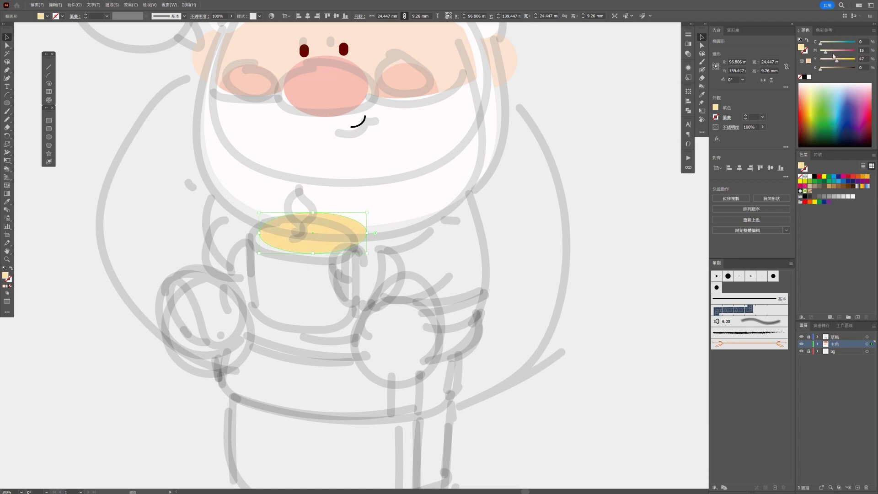
left_click_drag(828, 52, 826, 51)
left_click(502, 226)
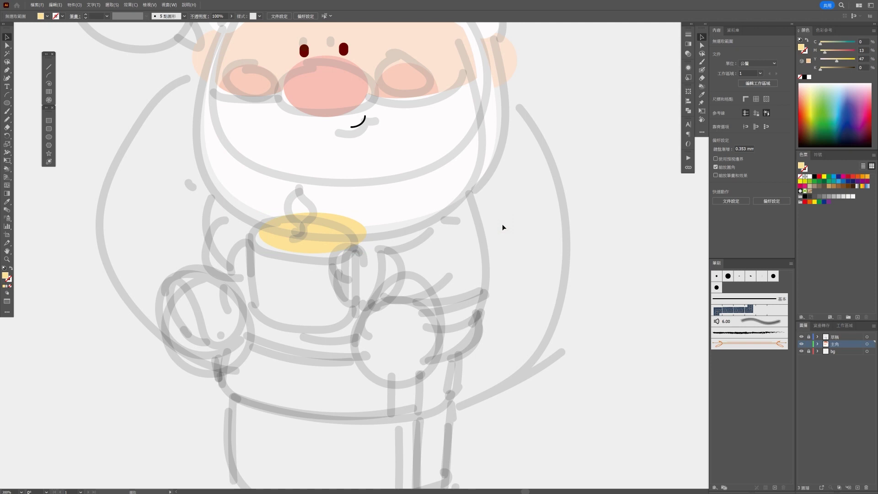
left_click_drag(327, 237, 328, 314)
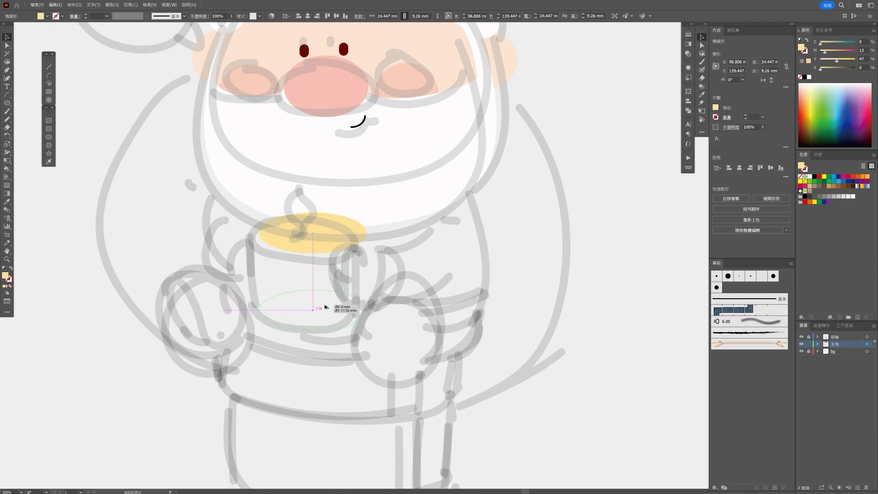
left_click(103, 229)
Draw a rectangle between the ellipses and unite it with the bottom ellipse.
scroll(102, 229, "up", 2)
left_click(49, 122)
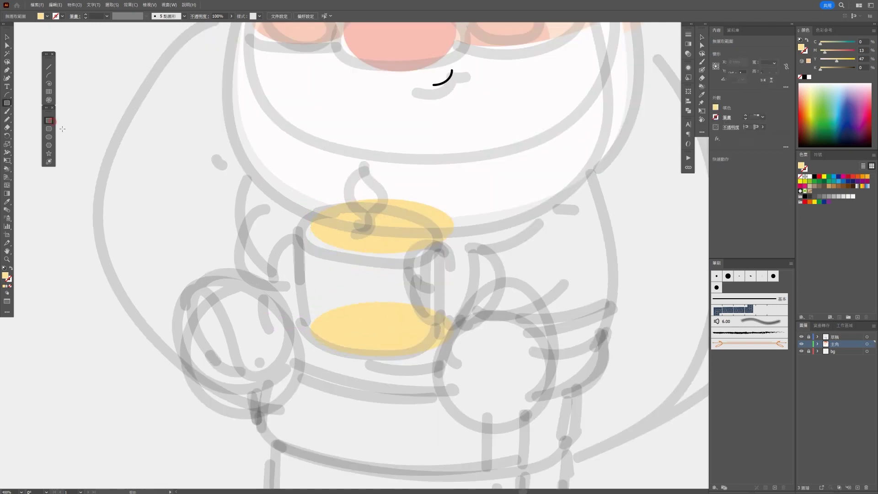
scroll(373, 249, "up", 2)
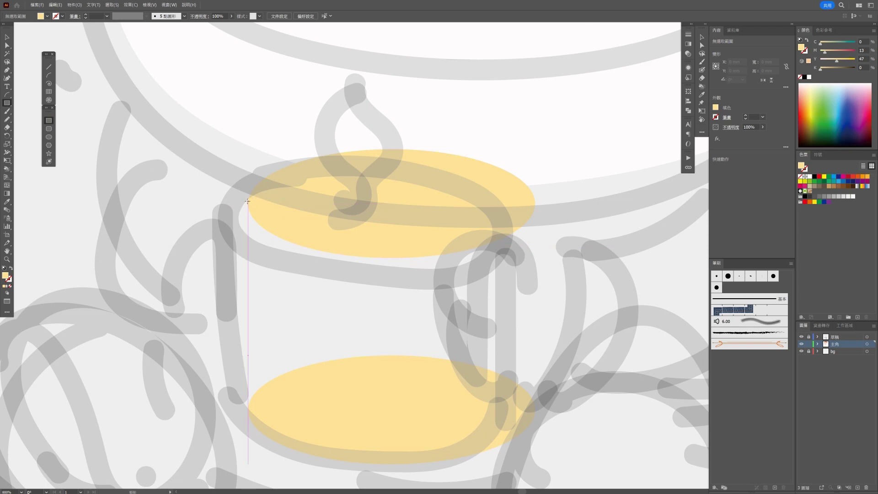
left_click_drag(247, 203, 534, 410)
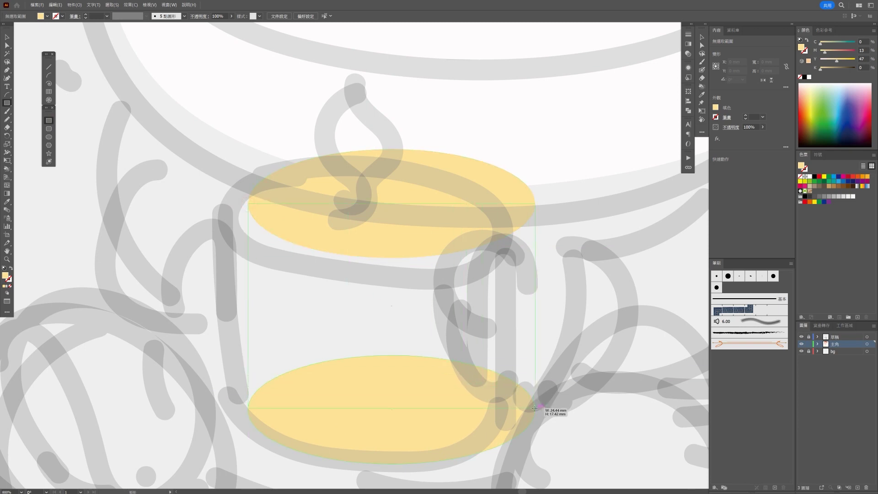
left_click_drag(534, 410, 535, 409)
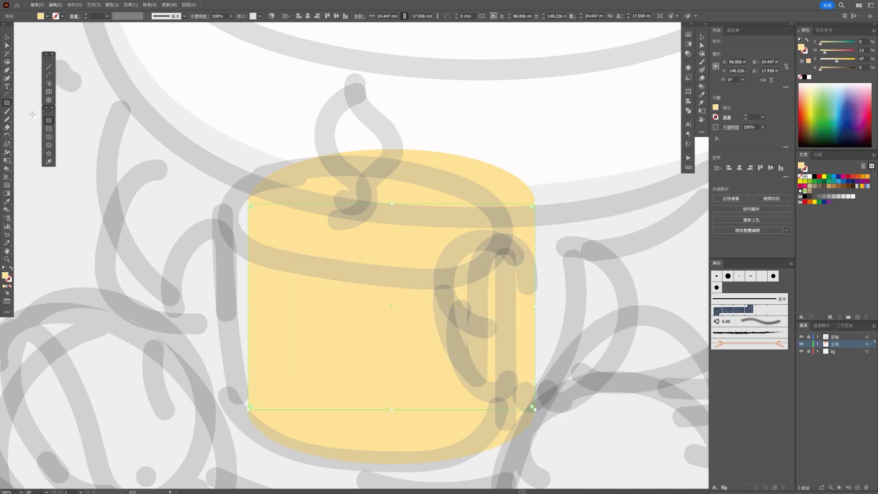
key("v")
left_click(394, 447, "shift")
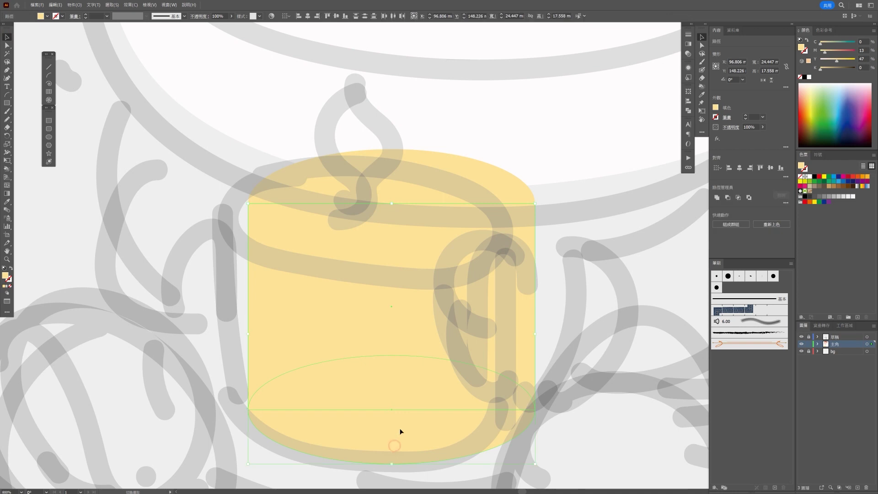
left_click(716, 197)
left_click(452, 176)
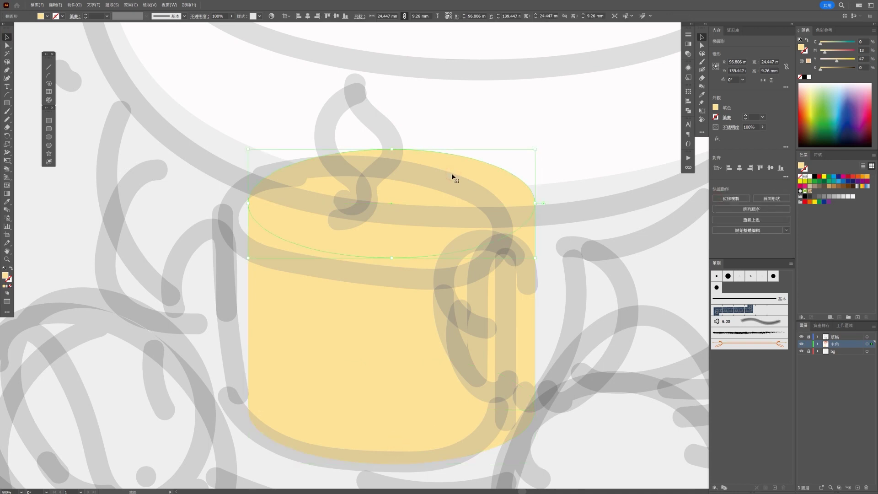
scroll(475, 185, "down", 2, "alt")
scroll(480, 191, "down", 2, "alt")
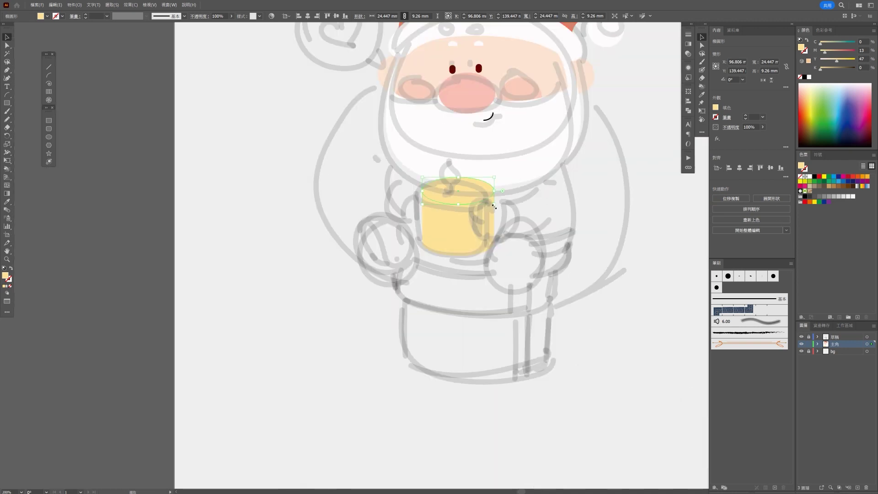
Hide the grey sketch layer and bring the cup back into view.
left_click(801, 336)
left_click(539, 238)
left_click_drag(539, 238, 477, 279)
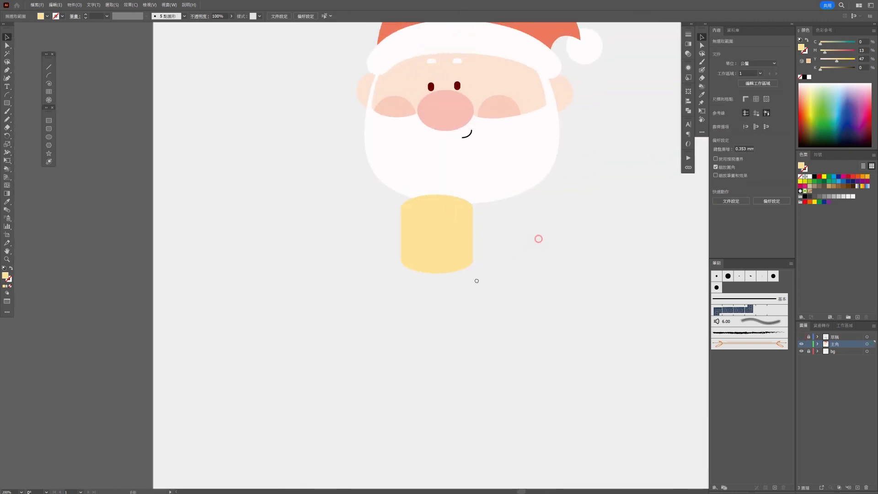
Select the cup's top ellipse and zoom in on it.
left_click(393, 232)
scroll(395, 240, "up", 2, "alt")
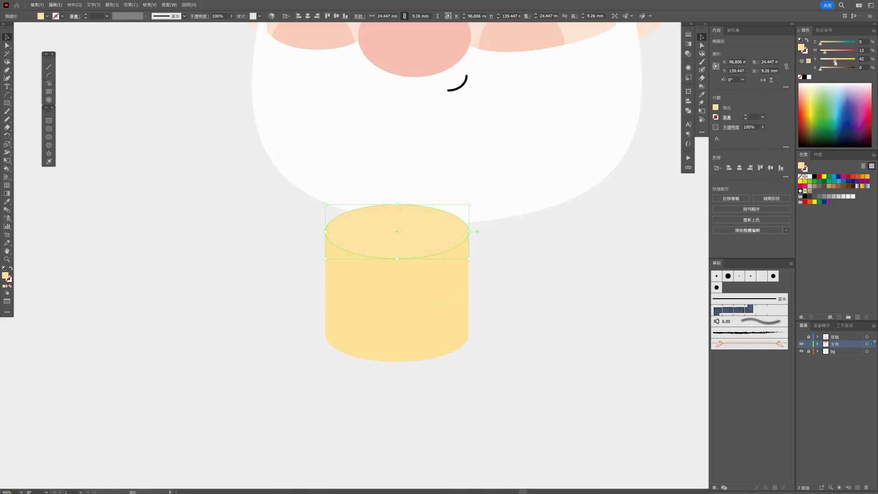
left_click(585, 301)
left_click(424, 229)
scroll(425, 229, "up", 3, "alt")
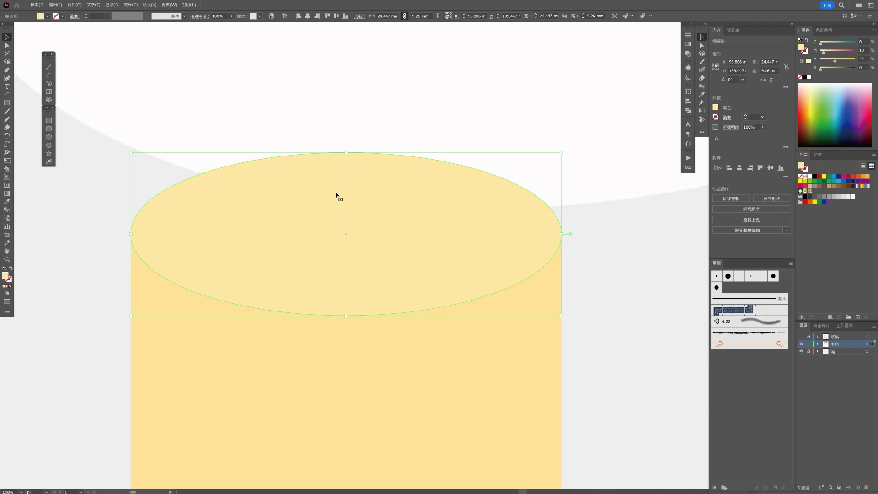
left_click(74, 5)
mouse_move(85, 185)
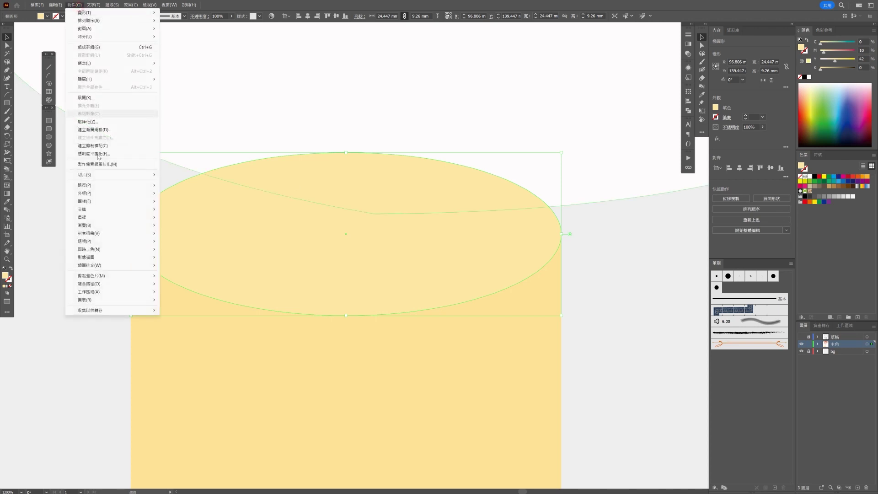
Offset the rim ellipse inward by -1 mm and eyedrop the cup's yellow onto it.
left_click(186, 211)
type("0")
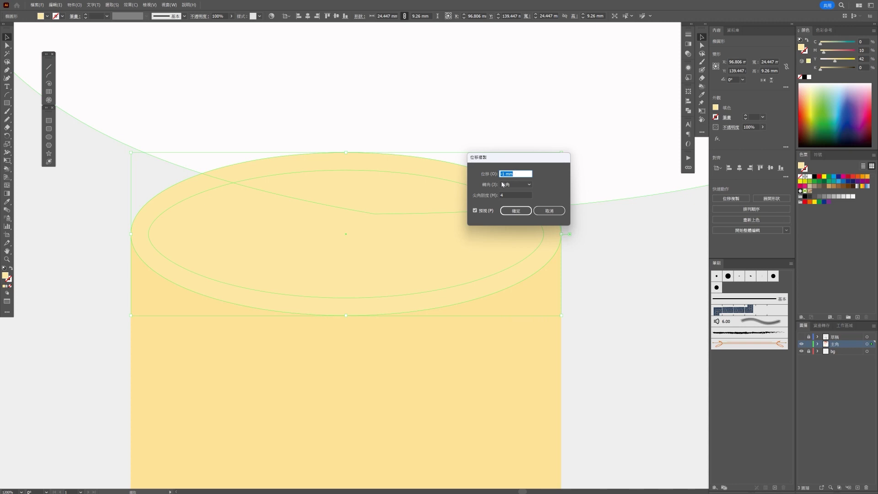
left_click_drag(507, 168, 616, 159)
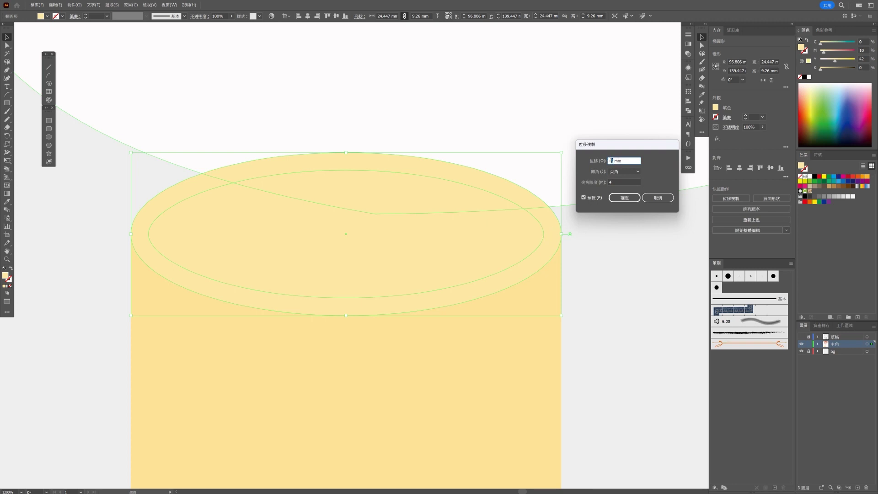
left_click(624, 197)
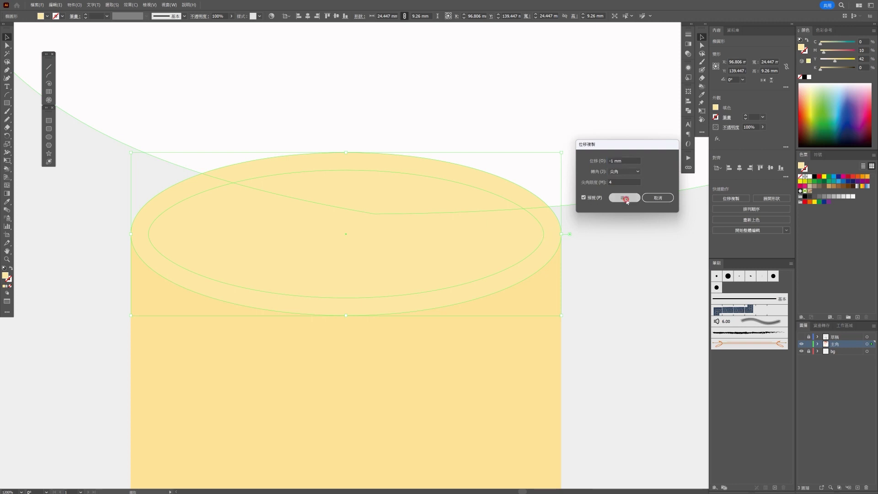
left_click(826, 52)
left_click(7, 201)
left_click(213, 346)
left_click(6, 36)
Duplicate the inner ellipse slightly lower and intersect both into a lens shape.
left_click(114, 182)
left_click(292, 231)
key("v")
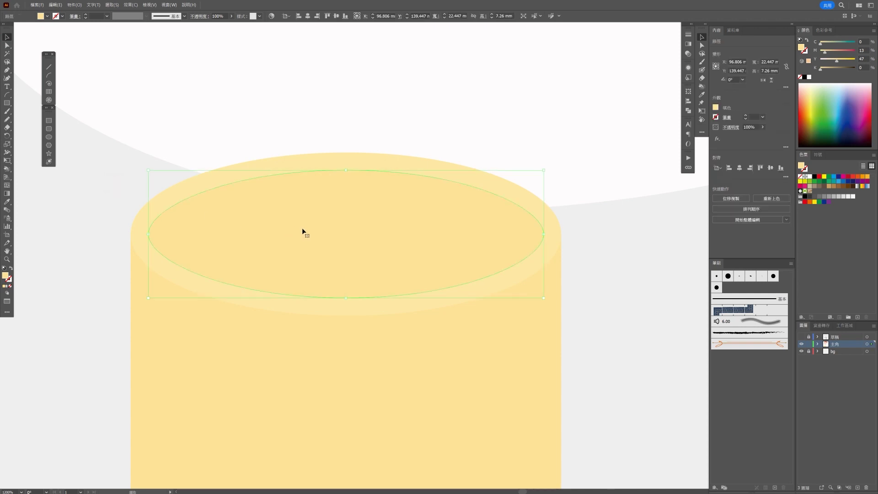
left_click_drag(365, 202, 368, 256, "alt")
left_click(371, 208, "shift")
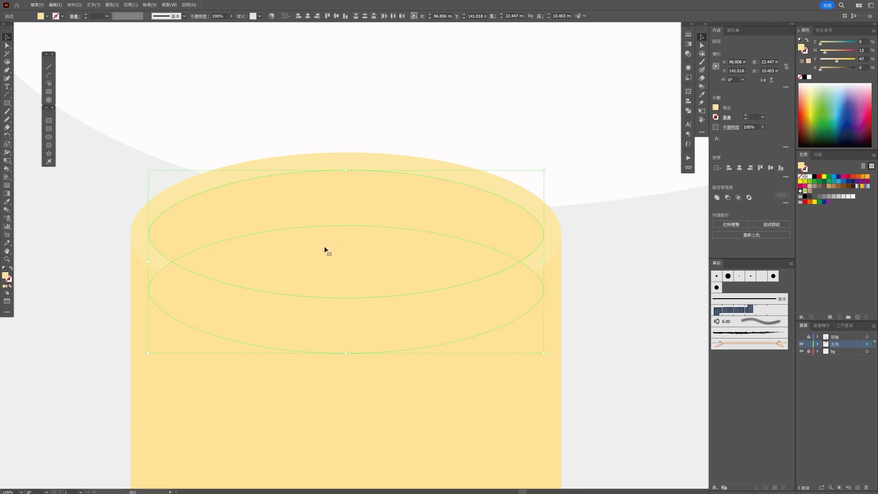
left_click(738, 197)
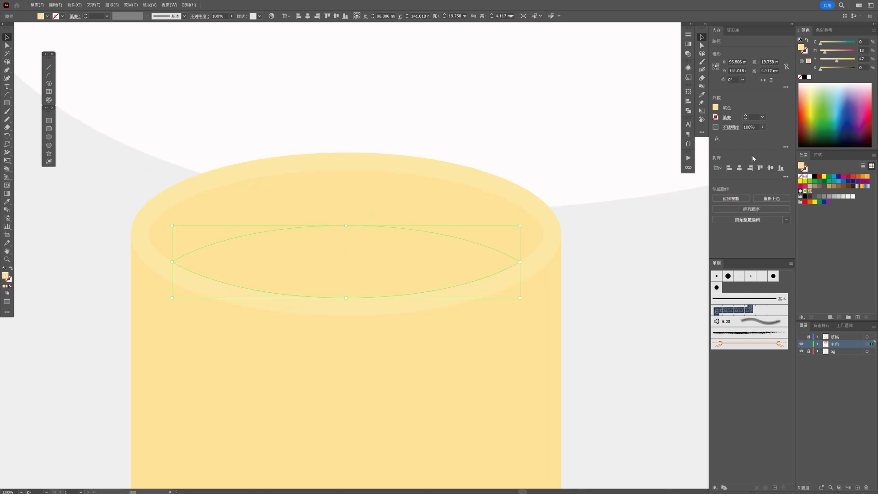
Colour the lens shape coffee brown and fit the artboard in view.
left_click_drag(834, 58, 844, 53)
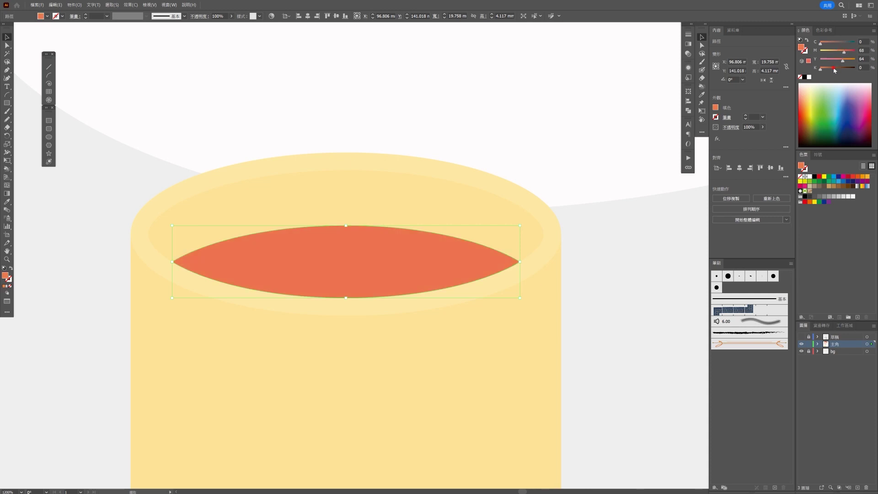
left_click(834, 68)
left_click_drag(840, 53, 839, 53)
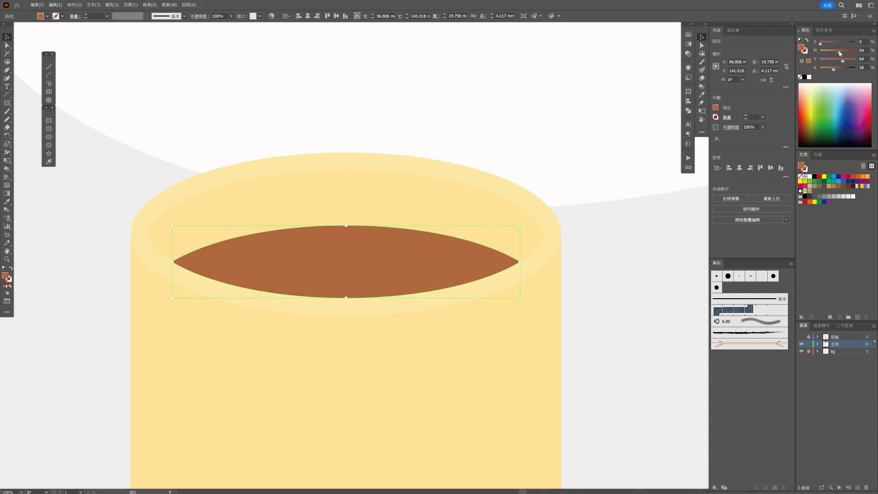
left_click(637, 287)
key("ctrl+0")
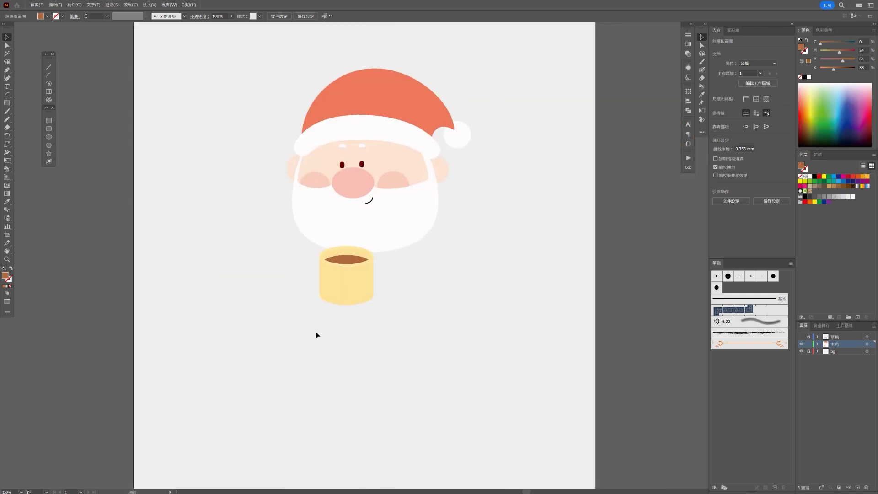
Lighten the cup's outer rim ellipse to a pale cream by lowering M.
scroll(316, 331, "down", 3)
scroll(330, 333, "up", 5)
scroll(329, 323, "up", 1)
scroll(446, 151, "up", 4)
left_click(454, 151)
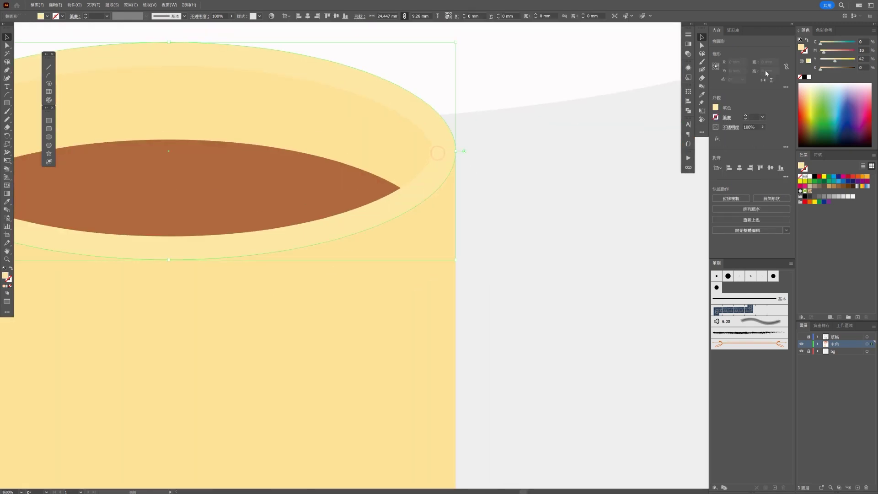
left_click_drag(821, 52, 820, 52)
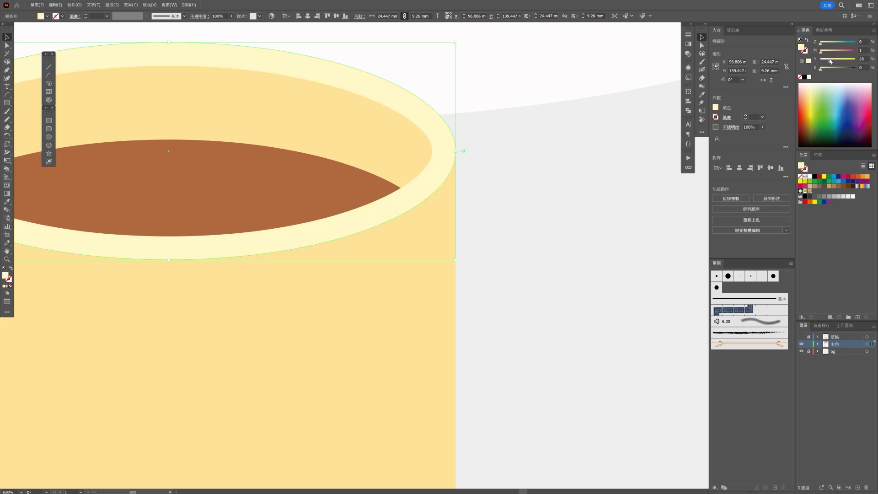
left_click(533, 224)
Nudge the whole cup into its position beside Santa.
scroll(533, 224, "down", 4)
scroll(544, 246, "down", 3)
scroll(550, 258, "down", 3)
scroll(549, 257, "up", 2)
scroll(527, 279, "up", 3)
mouse_move(369, 172)
left_mouse_down()
mouse_move(442, 209)
mouse_move(456, 204)
left_mouse_up()
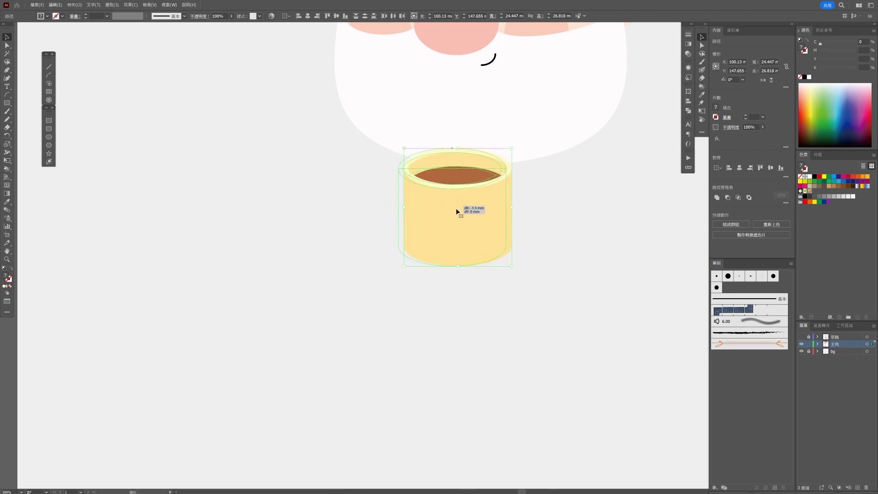
left_click(538, 234)
scroll(539, 238, "down", 1)
scroll(540, 240, "up", 2)
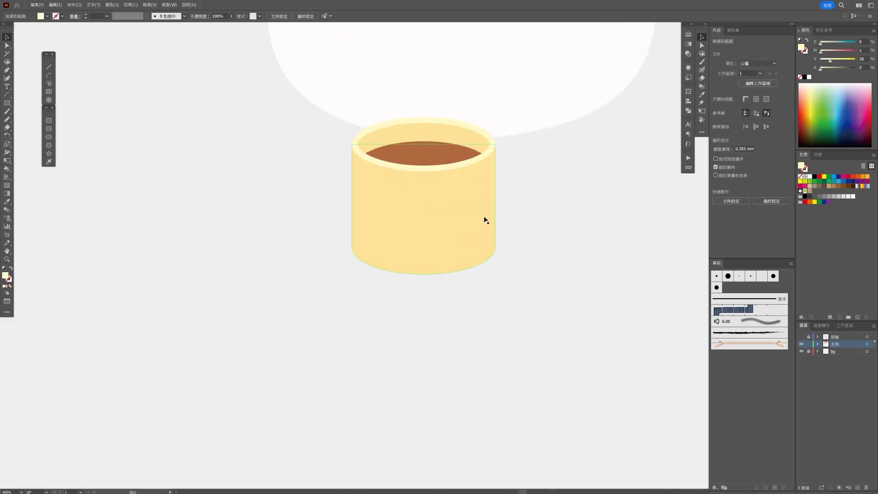
left_click(49, 136)
scroll(448, 196, "up", 2)
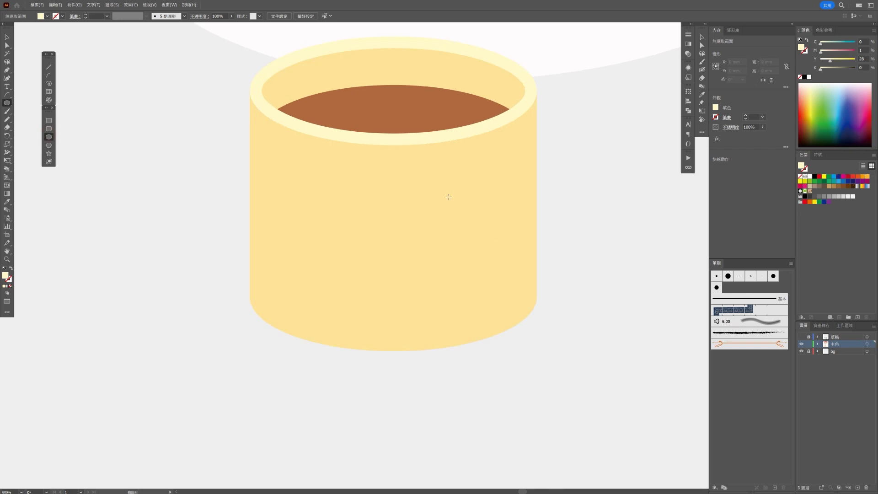
Draw a thick-outlined circle ring on the cup's front, placed slightly lower.
left_click_drag(313, 164, 444, 294)
key("shift+x")
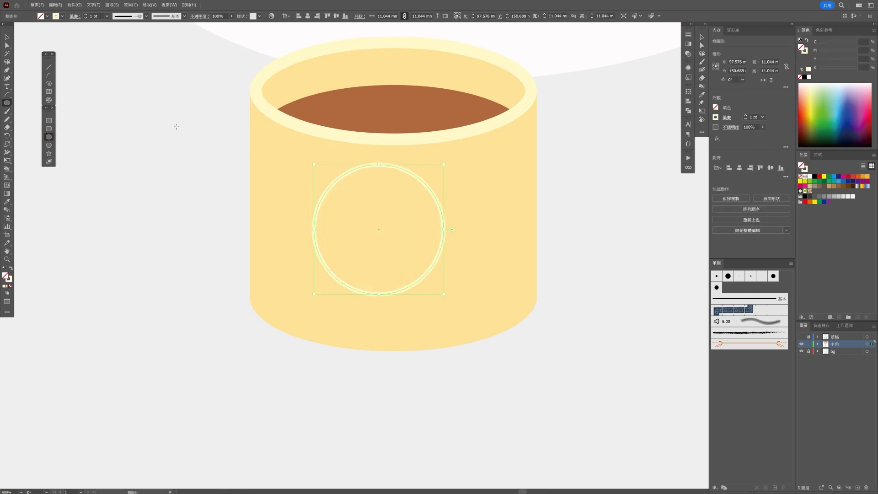
left_click(7, 37)
left_click(85, 16)
left_click(94, 111)
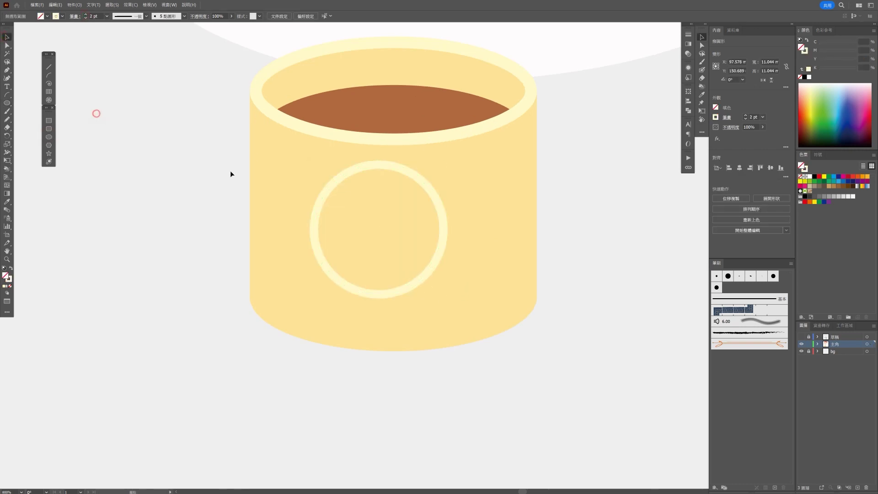
left_click_drag(441, 212, 438, 225)
Add an 'M' in Raleway Bold, enlarged and centred in the ring.
left_click(168, 280)
left_click(119, 232)
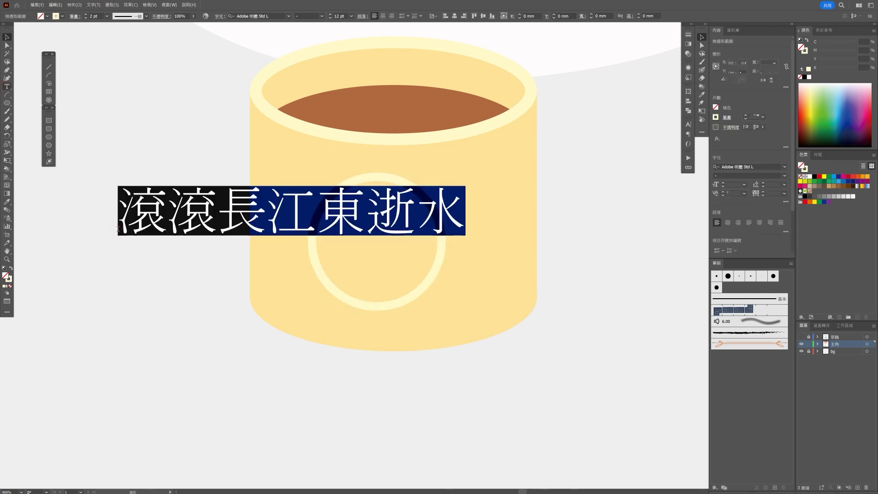
type("M")
left_click(6, 36)
left_click(256, 16)
type("ral")
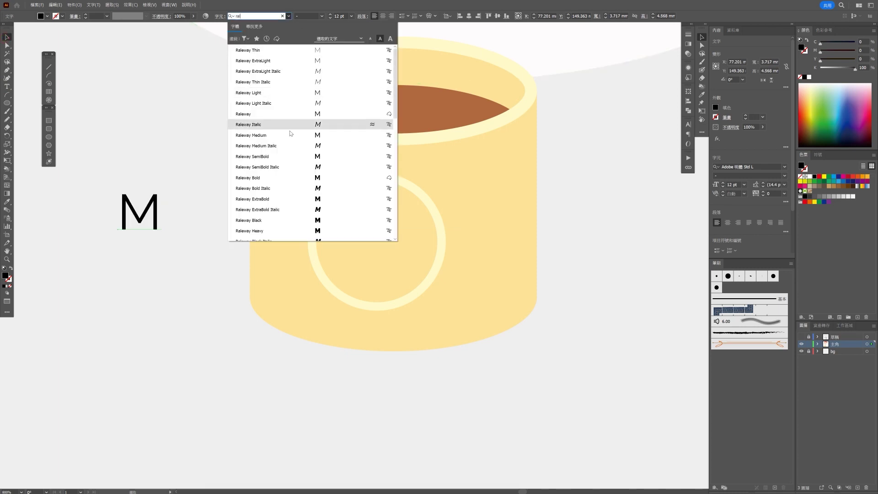
left_click(289, 177)
mouse_move(161, 241)
left_mouse_down()
mouse_move(183, 270)
mouse_move(399, 265)
left_mouse_up()
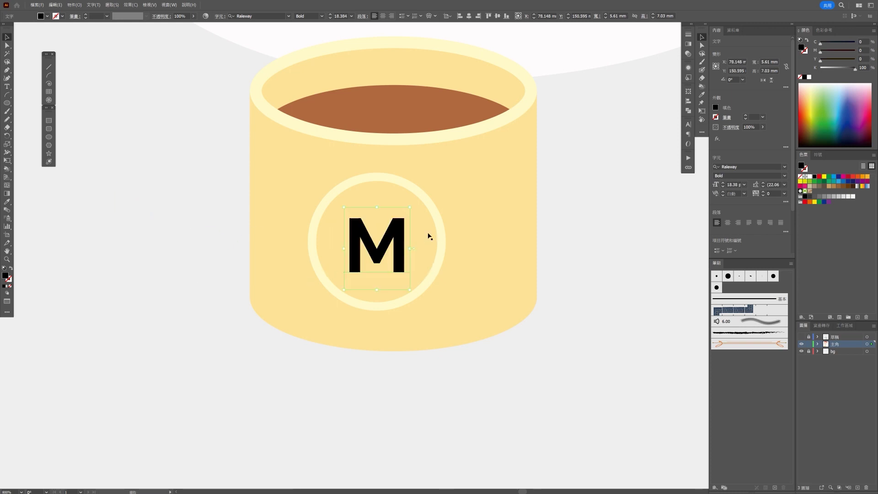
Expand the M and ring into shapes, fill them white and apply a blend mode.
left_click(431, 210, "shift")
left_click(74, 5)
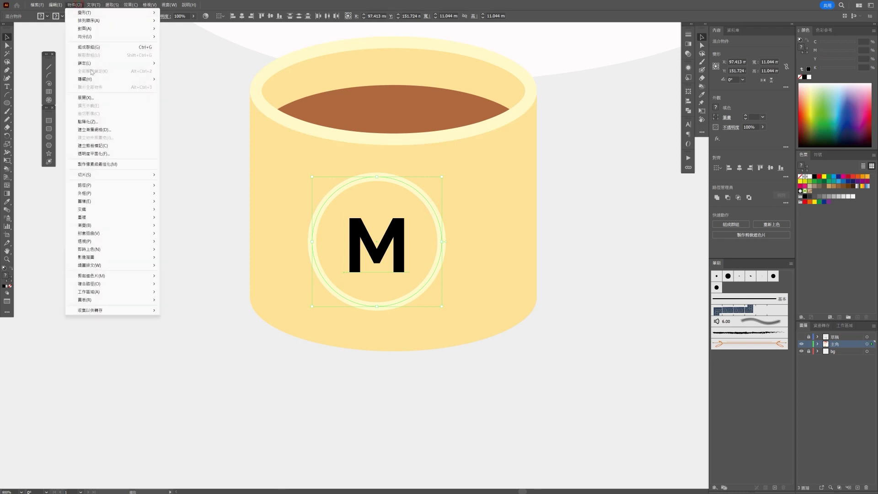
left_click(98, 102)
left_click(432, 280)
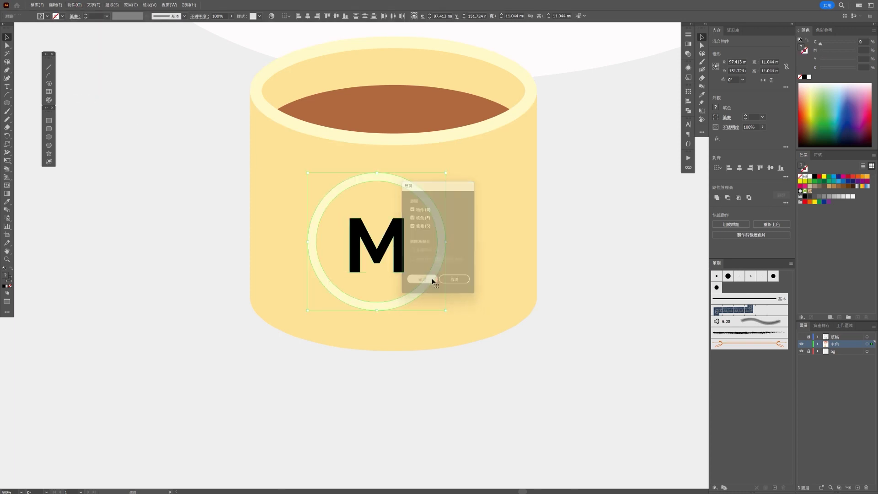
left_click(808, 177)
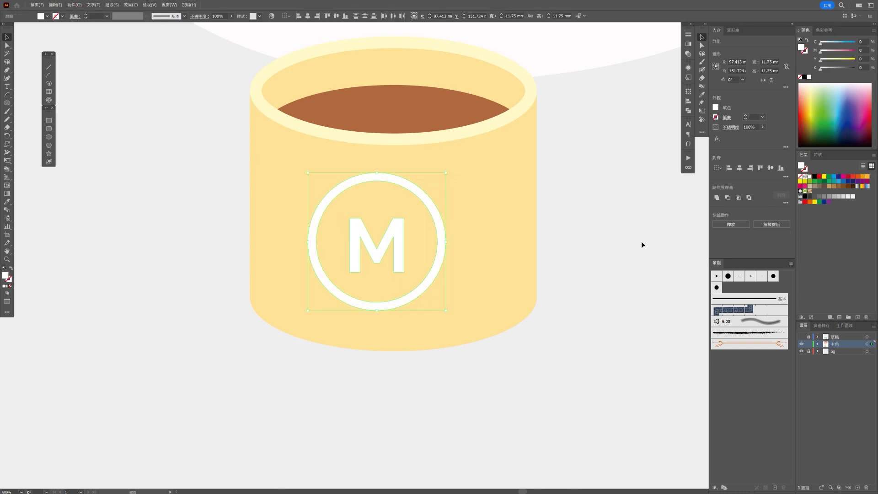
left_click(734, 129)
left_click(676, 140)
left_click(680, 213)
left_click(514, 382)
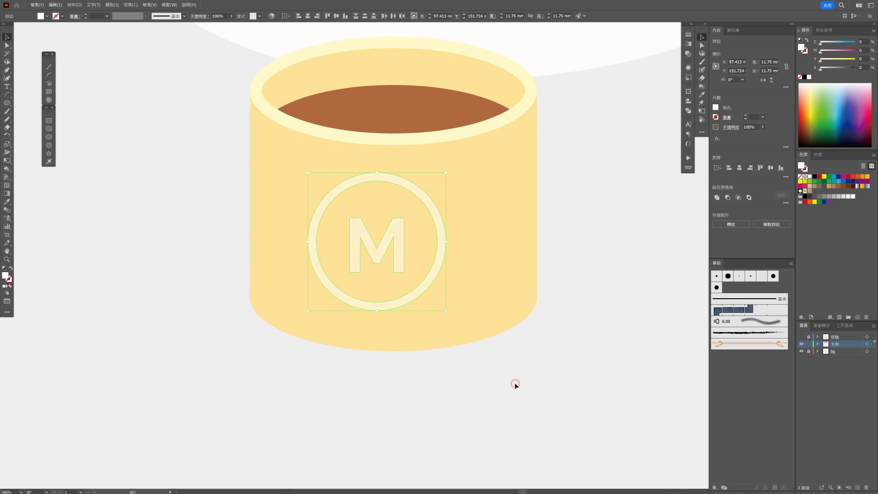
Nudge the ring around the M while editing inside the mug group.
scroll(514, 380, "down", 5)
scroll(514, 380, "down", 3)
left_click_drag(533, 398, 485, 298)
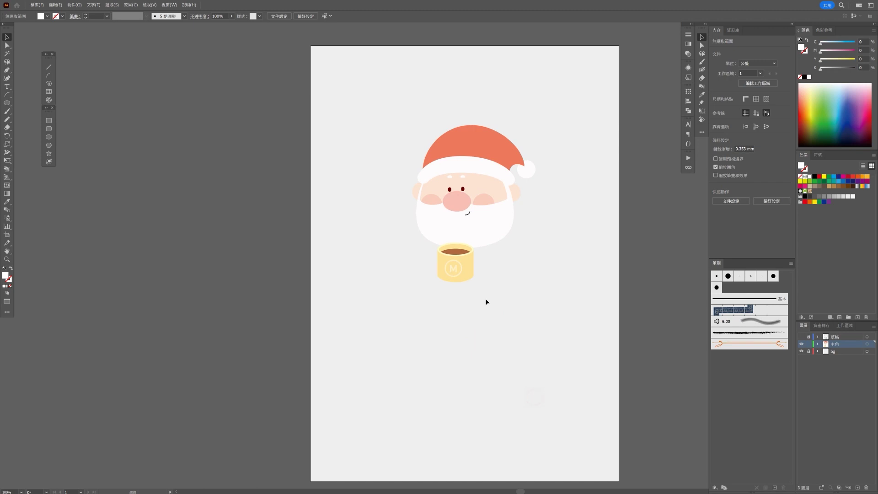
scroll(485, 301, "up", 3)
double_click(408, 217)
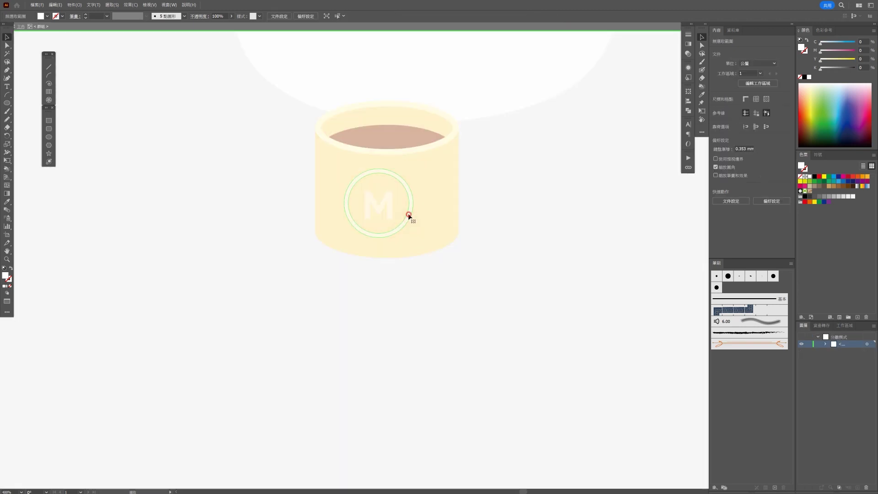
left_click(408, 213)
left_click(372, 328)
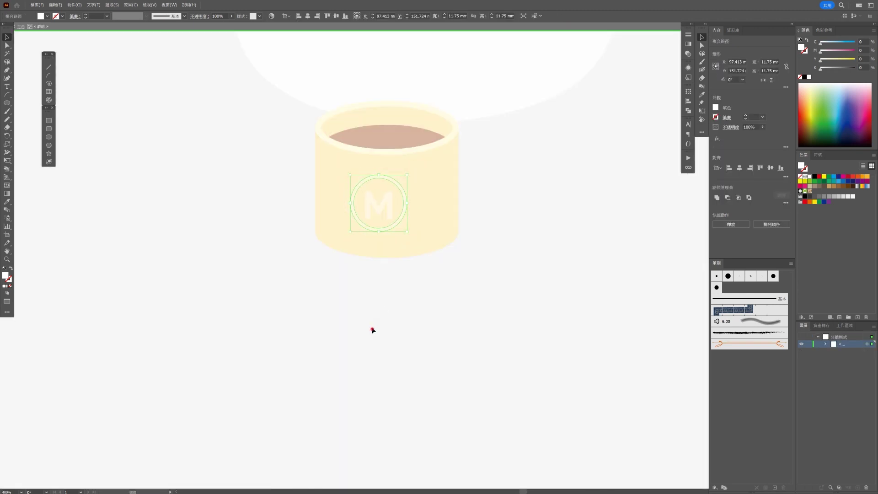
scroll(386, 238, "up", 4)
left_click_drag(381, 258, 381, 262)
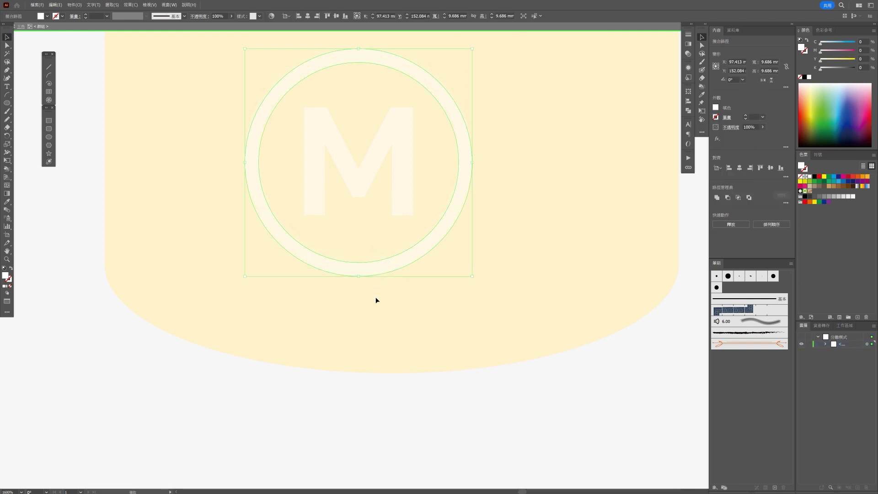
scroll(378, 287, "down", 4)
double_click(388, 348)
scroll(389, 349, "down", 4)
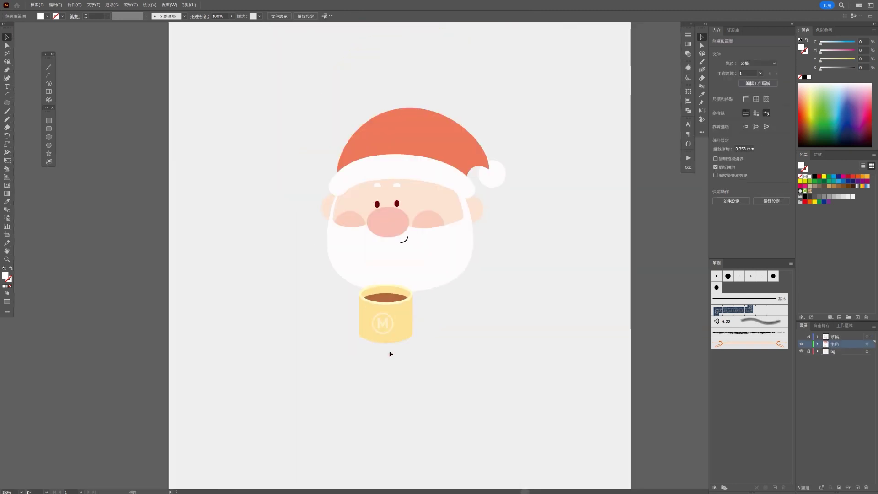
scroll(389, 350, "up", 2)
scroll(388, 350, "up", 2)
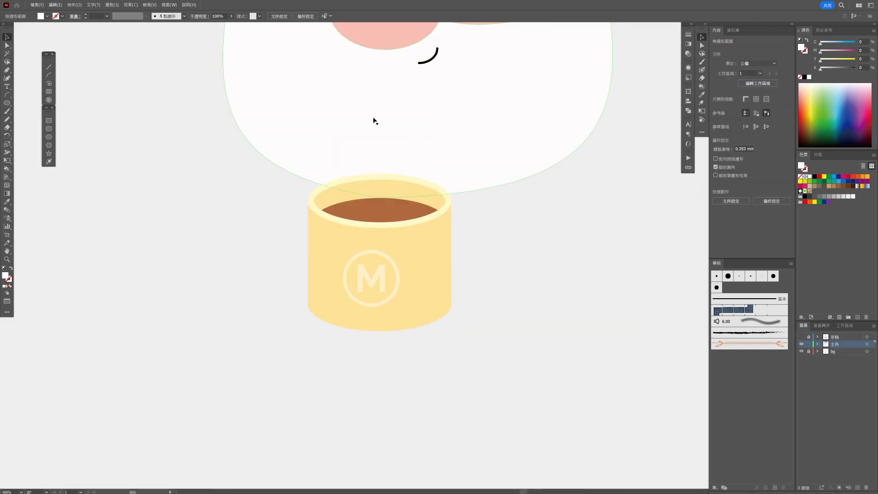
left_click(7, 70)
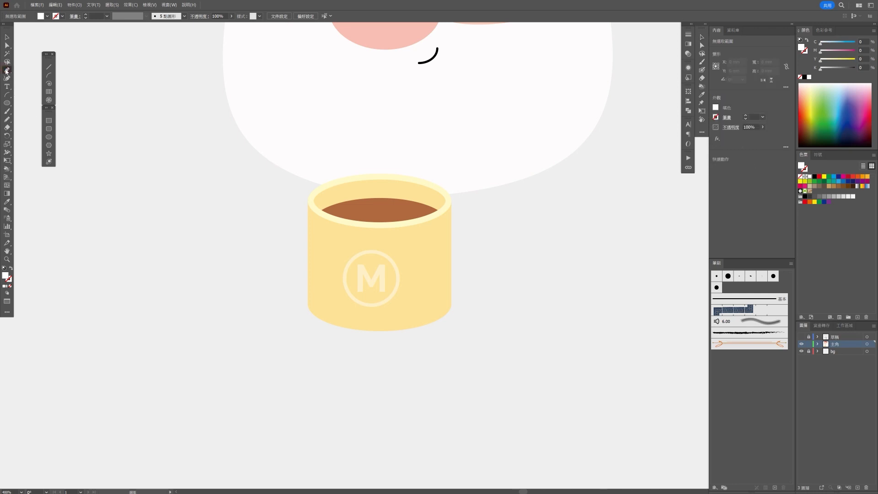
scroll(337, 201, "up", 2)
scroll(337, 202, "up", 2, "alt")
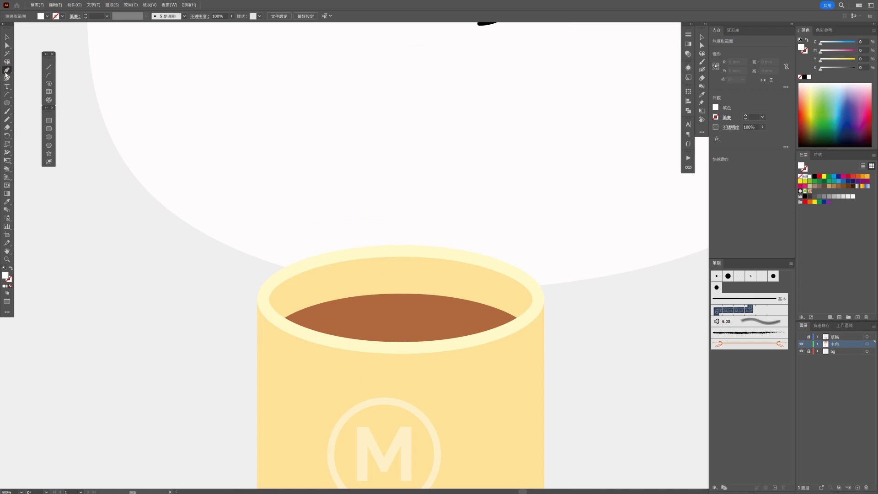
Draw a wavy steam line above the mug with the Pencil tool.
left_click(7, 120)
left_click(35, 129)
double_click(8, 120)
left_click(446, 292)
left_click_drag(370, 125, 376, 187)
mouse_move(369, 119)
left_mouse_down()
mouse_move(381, 156)
mouse_move(365, 184)
left_mouse_up()
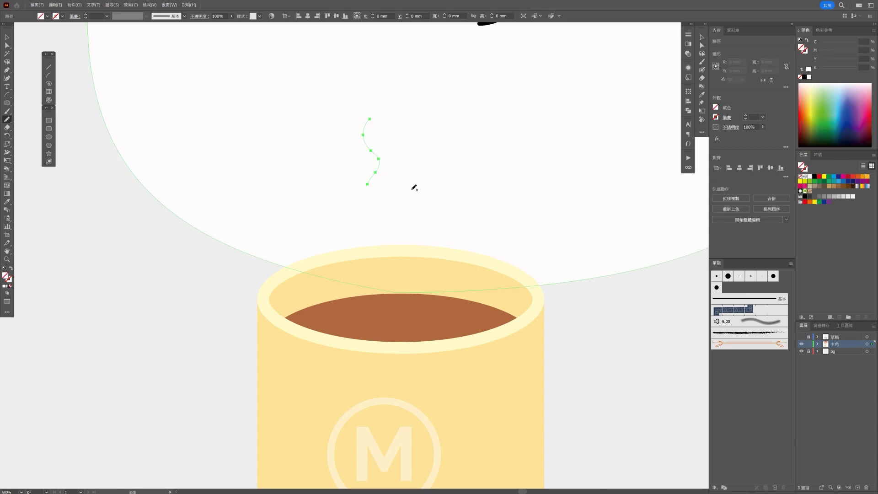
left_click(7, 37)
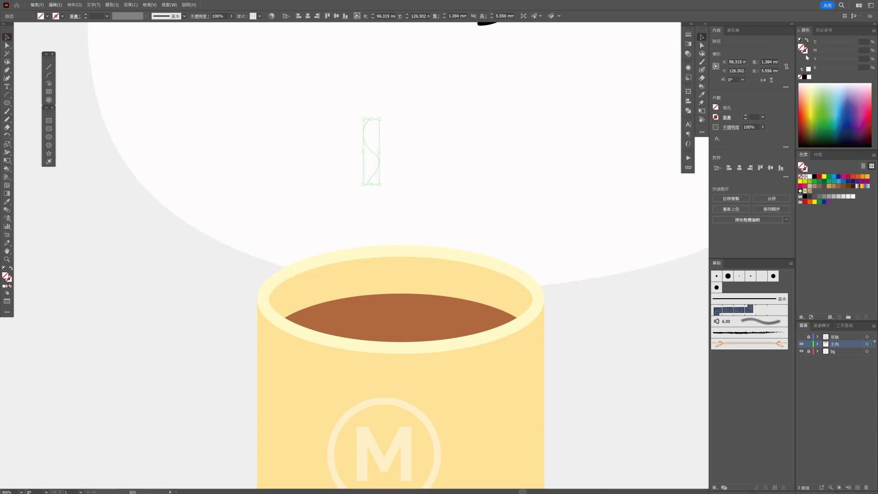
Give the steam an orange 4 pt stroke with a tapered width profile.
left_click(808, 95)
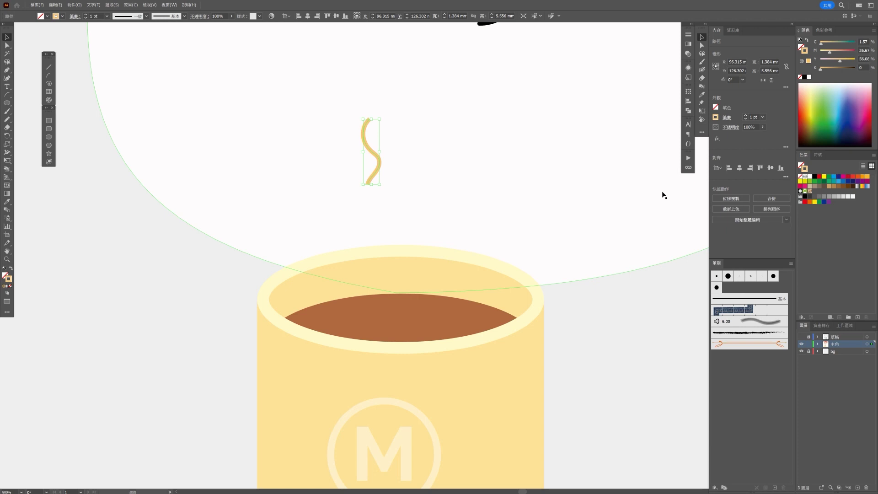
left_click(727, 118)
left_click(700, 225)
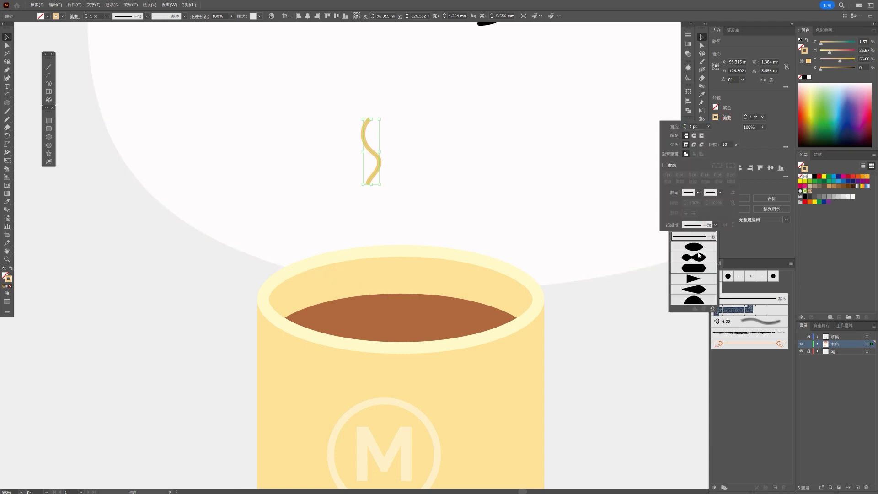
left_click(696, 248)
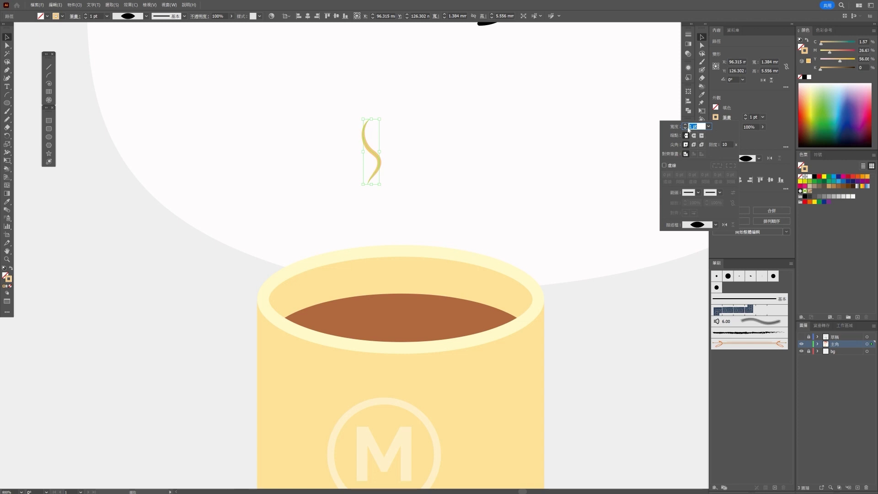
left_click(685, 125)
left_click(685, 124)
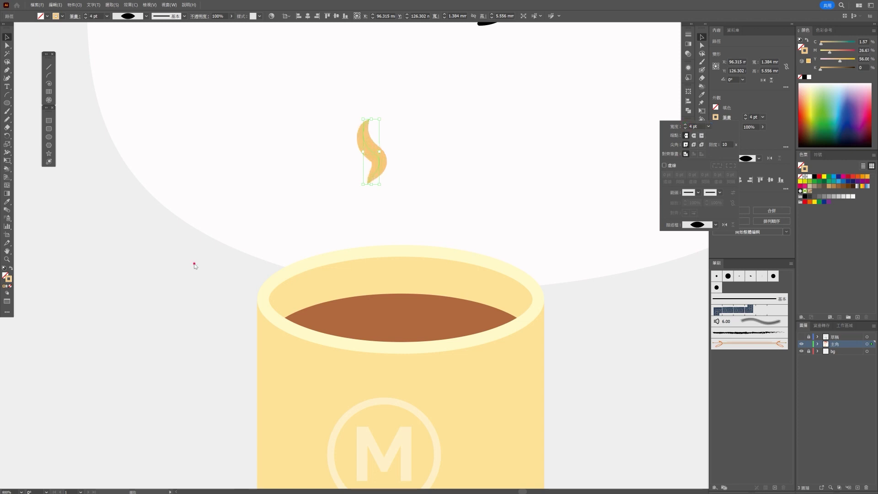
left_click(194, 262)
Move the steam down toward the mug and outline its stroke.
scroll(198, 278, "down", 5)
left_click(190, 294)
scroll(300, 249, "up", 5)
left_click_drag(339, 208, 331, 263)
left_click(75, 5)
left_click(159, 104)
left_click(116, 382)
Add a rotated duplicate steam wisp and lighten both wisps' colour.
mouse_move(335, 257)
left_mouse_down()
mouse_move(345, 286)
mouse_move(397, 254)
mouse_move(376, 233)
left_mouse_up()
left_click_drag(341, 290, 346, 296)
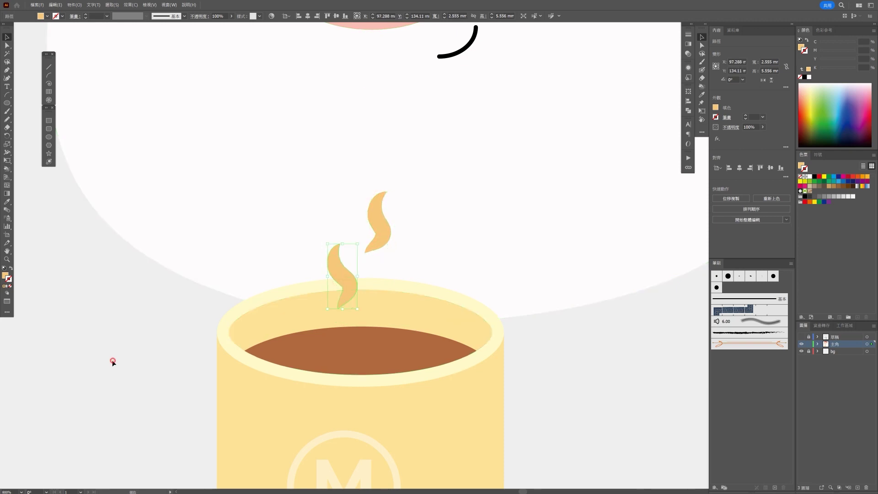
scroll(112, 362, "down", 5)
left_click_drag(120, 384, 486, 254)
left_click(502, 244, "shift")
left_click(802, 46)
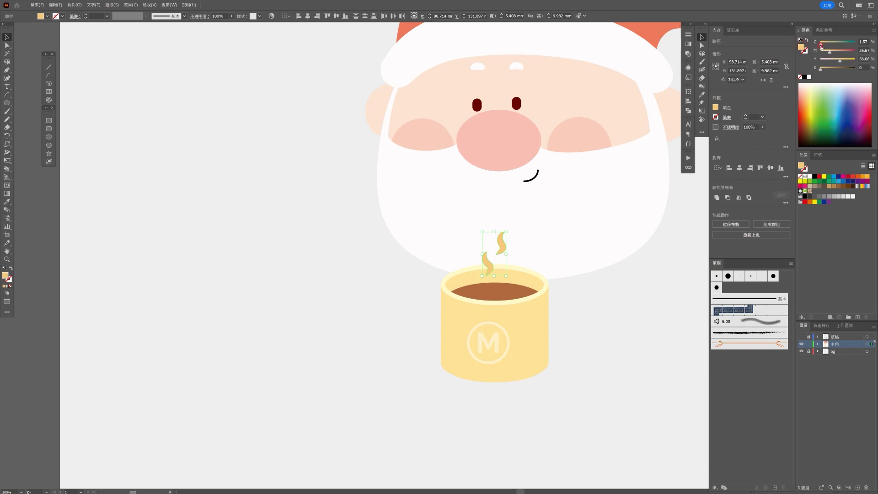
left_click_drag(827, 51, 825, 50)
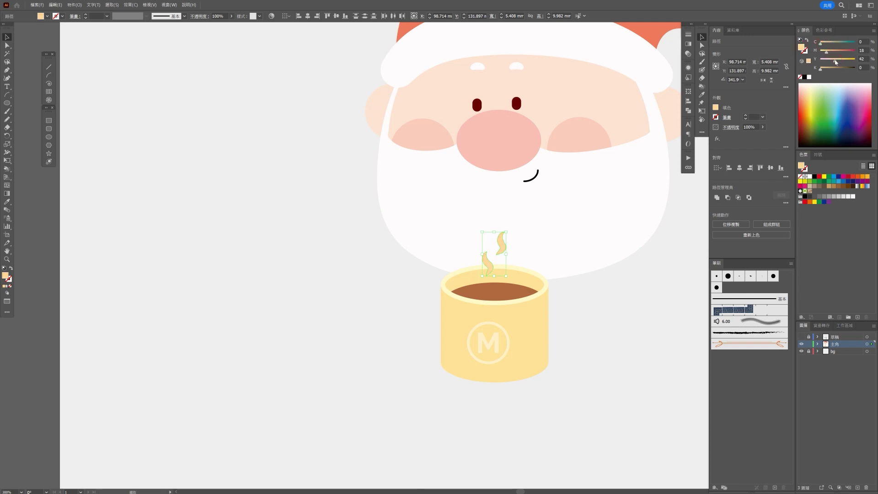
left_click(571, 360)
scroll(577, 360, "down", 4)
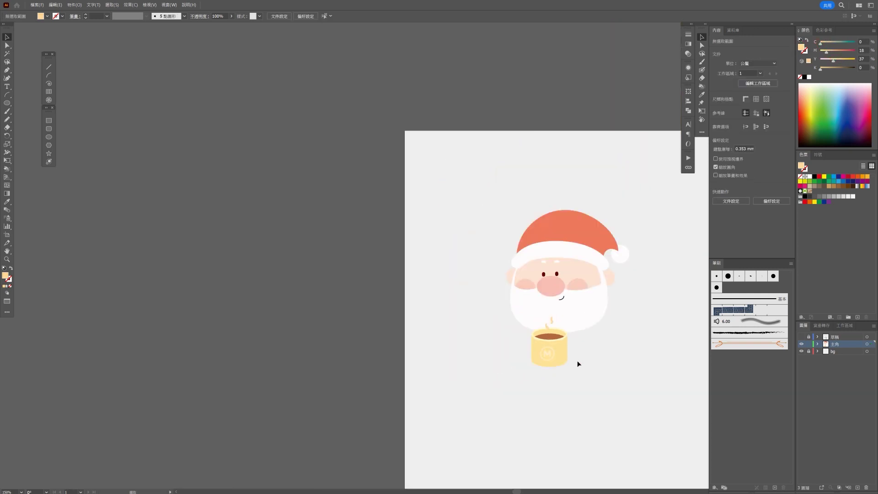
Check the mug and steam, and briefly show then hide the sketch layer.
scroll(506, 351, "up", 3)
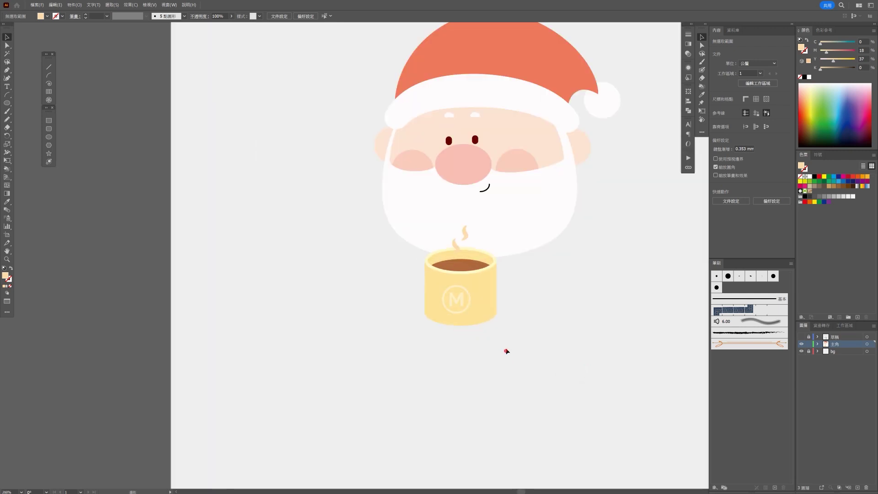
left_click(464, 235)
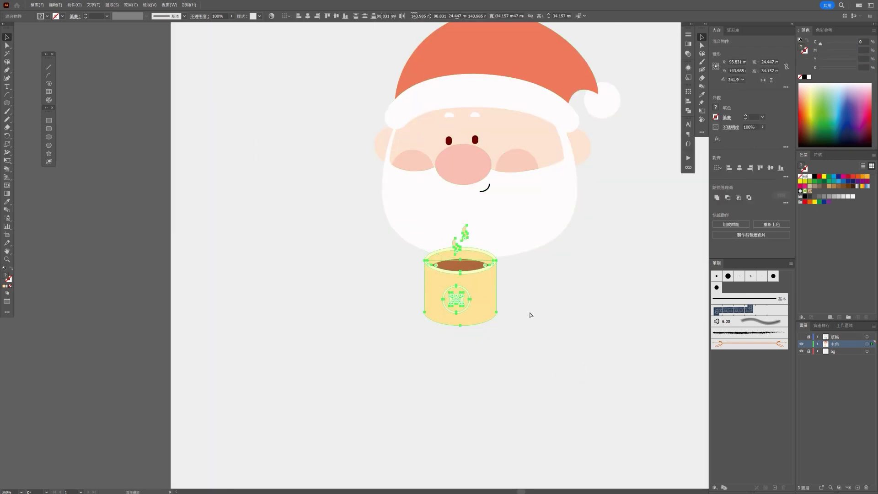
left_click(538, 293)
scroll(589, 313, "right", 3)
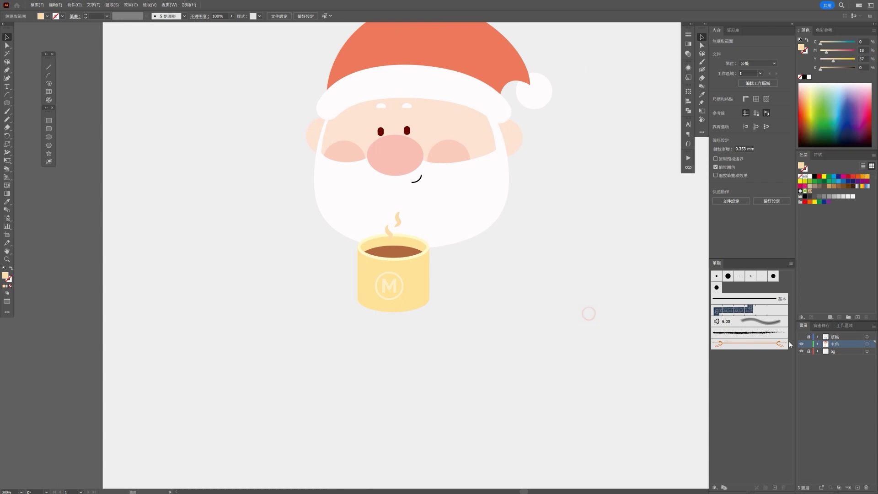
left_click(801, 337)
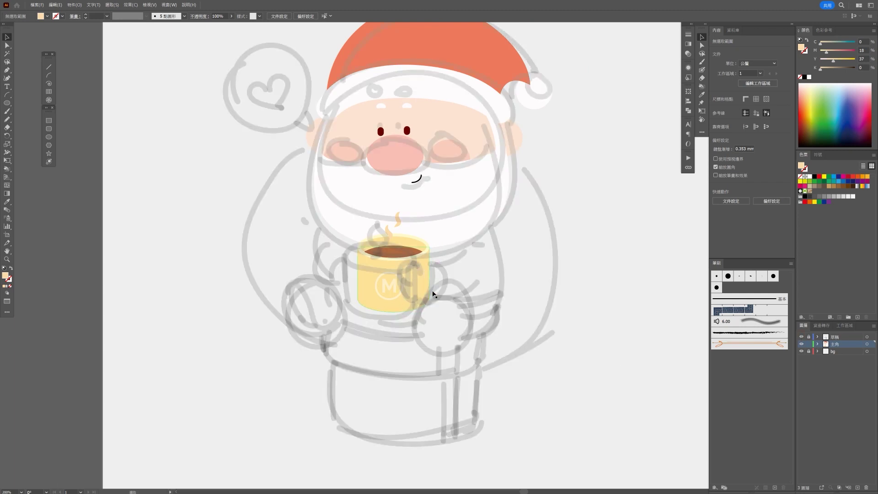
left_click(801, 337)
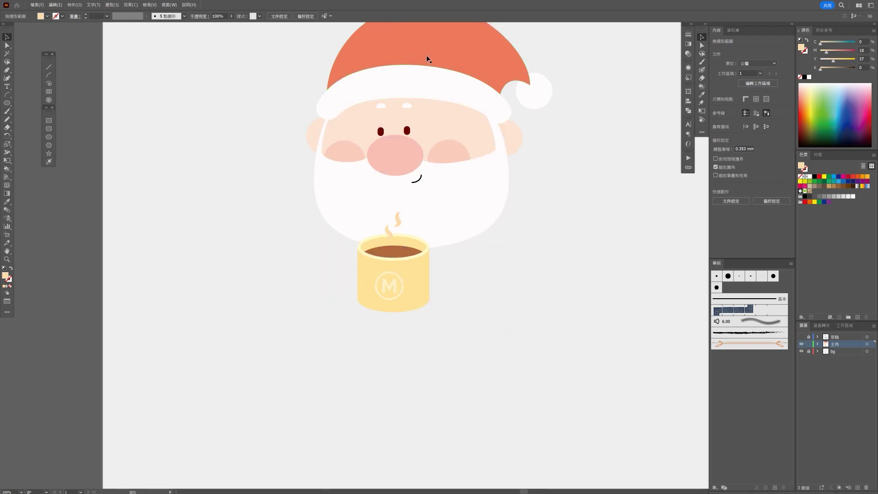
Draw a large ellipse below Santa's face and fill it with the hat's red.
left_click(48, 137)
left_click_drag(333, 133, 509, 338)
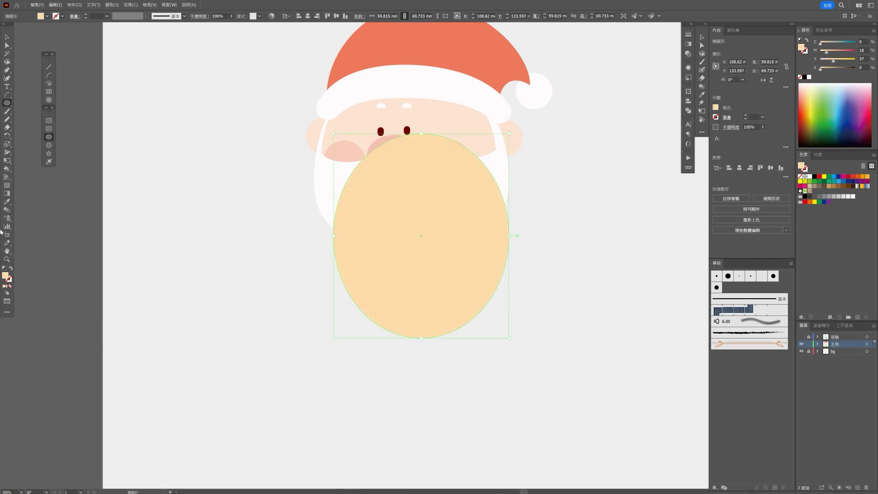
left_click(7, 209)
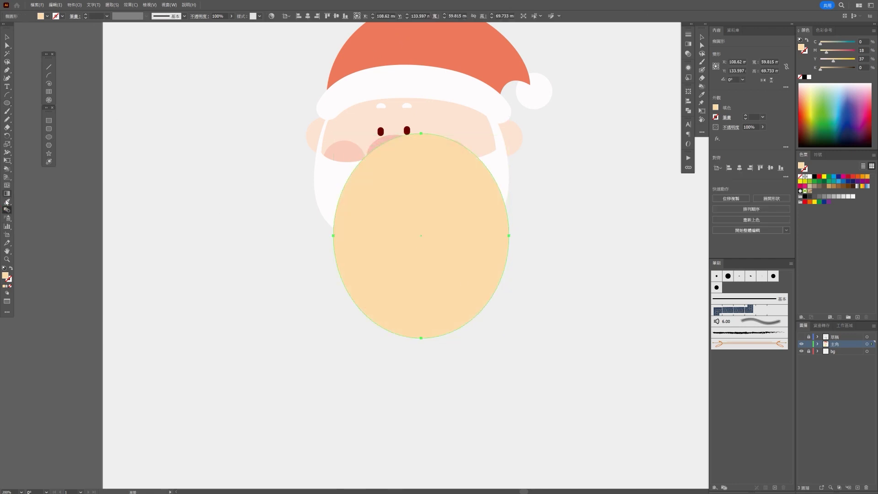
left_click(383, 40)
left_click(7, 36)
Send the red ellipse behind the beard and face via the Arrange menu.
right_click(451, 203)
left_click(504, 369)
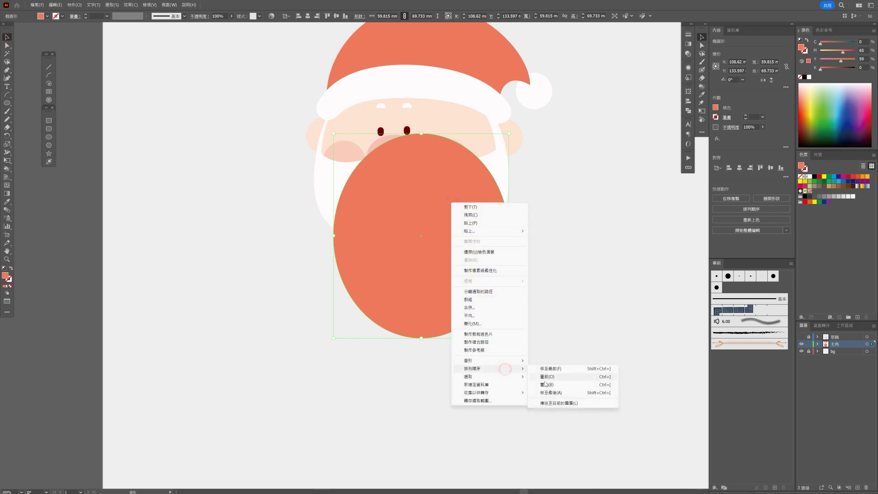
left_click(548, 392)
left_click(7, 45)
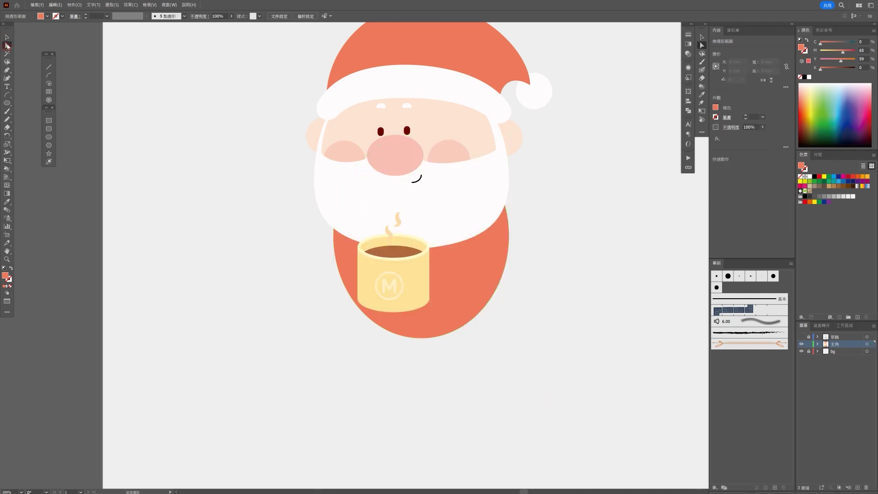
Raise the body's bottom point, lower its side points and widen the lower curve.
left_click_drag(436, 340, 421, 322)
left_click(333, 236)
left_click(509, 237, "shift")
left_click_drag(509, 237, 510, 253)
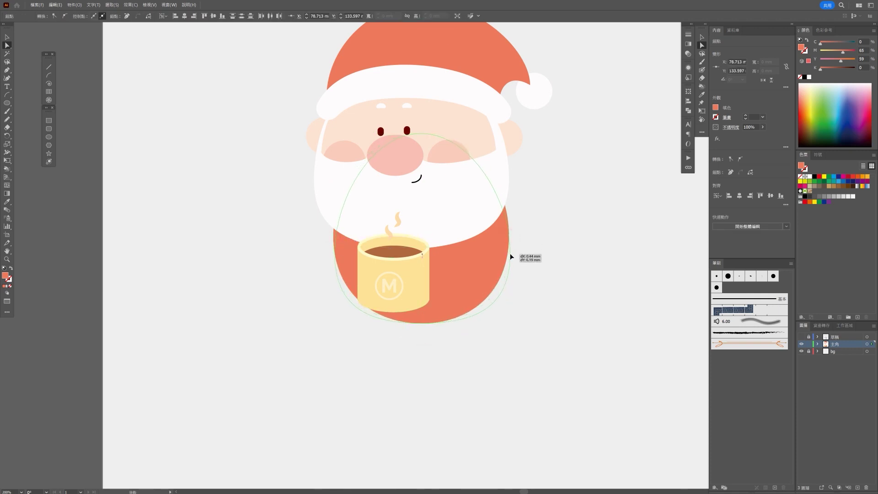
left_click_drag(433, 321, 404, 324)
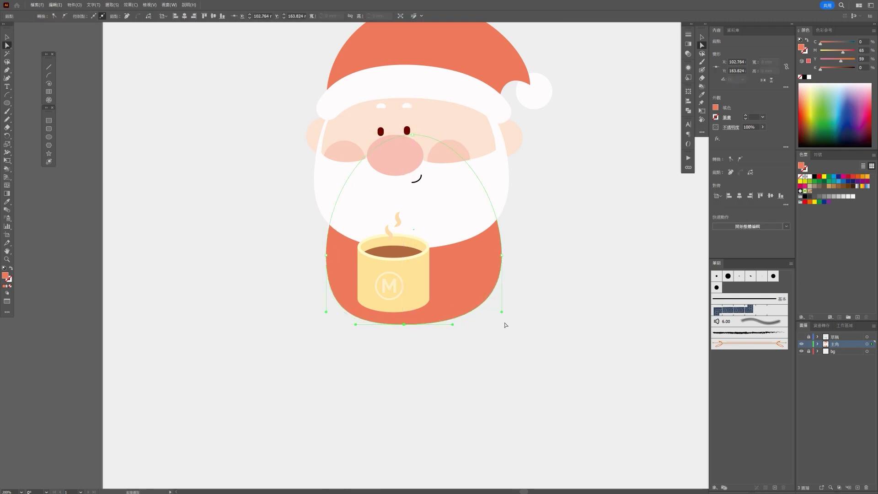
left_click_drag(452, 324, 477, 327)
left_click_drag(501, 254, 507, 256)
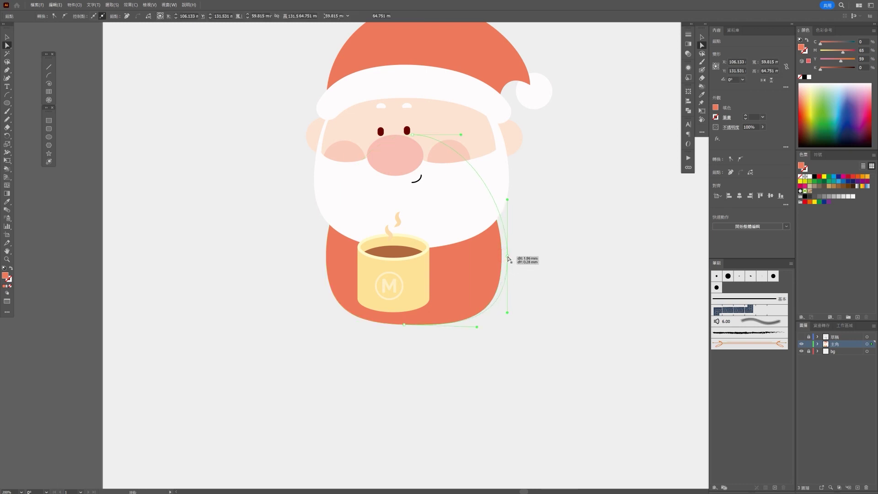
Reshape the body's upper-left curve and nudge the red body into its final position.
left_click(326, 255)
left_click_drag(324, 136, 325, 205)
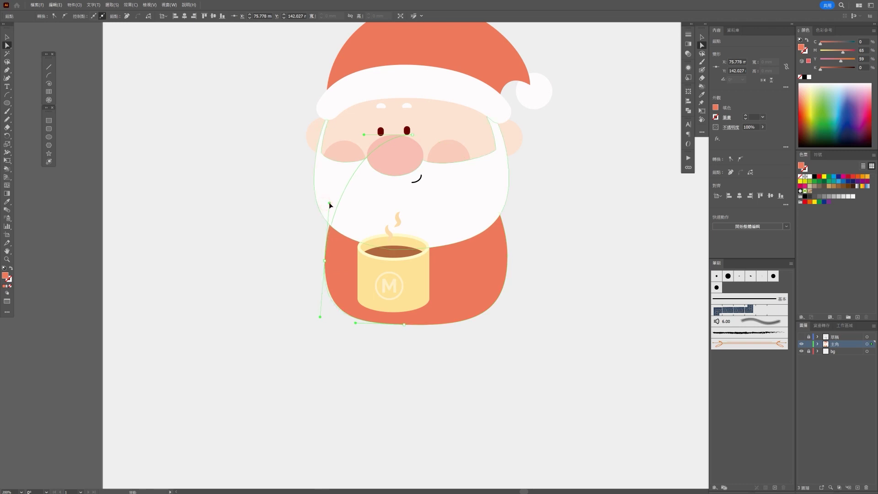
left_click_drag(325, 205, 337, 202)
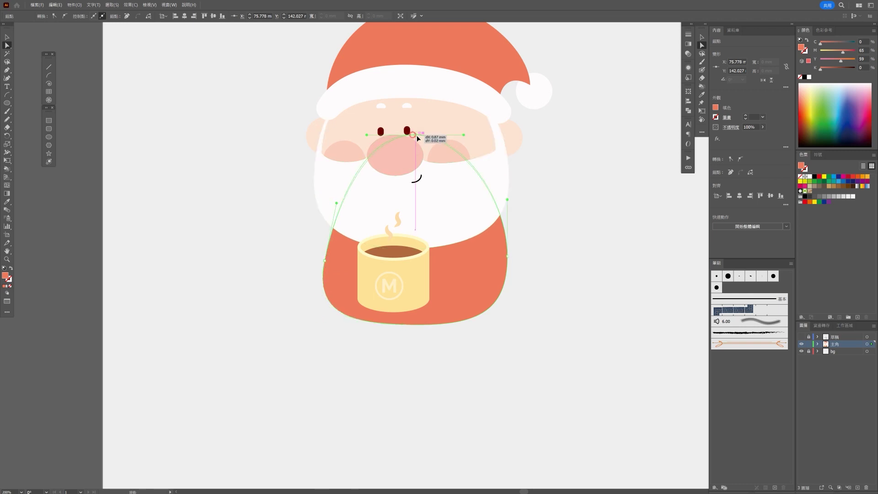
left_click(516, 345)
left_click_drag(467, 300, 474, 289)
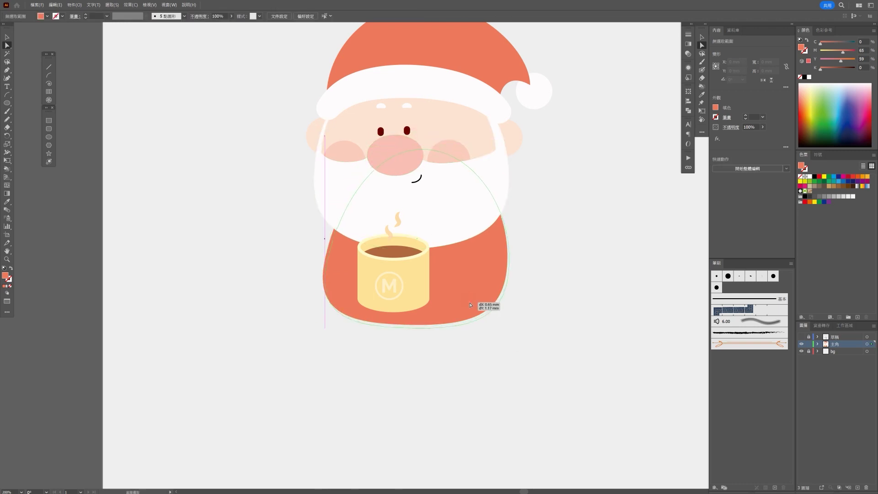
left_click_drag(473, 288, 485, 288)
scroll(563, 303, "down", 1)
scroll(563, 305, "down", 1)
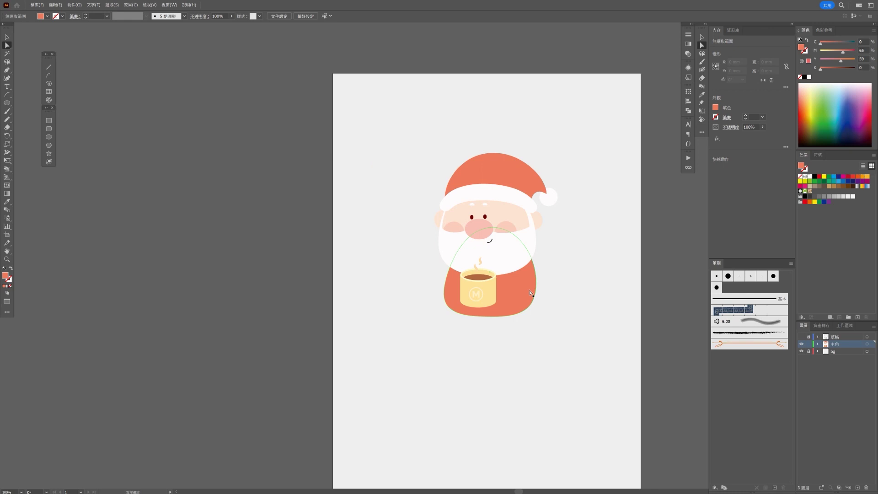
scroll(553, 288, "up", 1)
Draw a light peach circle right of the body and a small ellipse on its top edge.
scroll(539, 293, "up", 3)
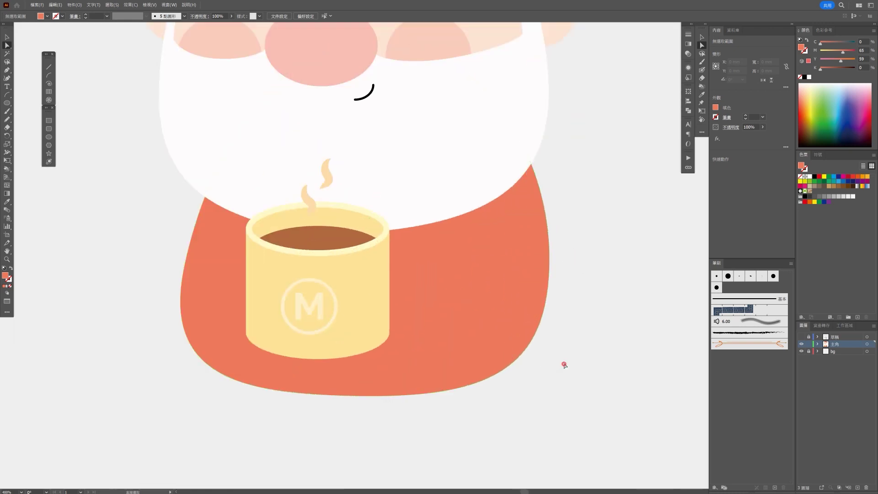
left_click(49, 139)
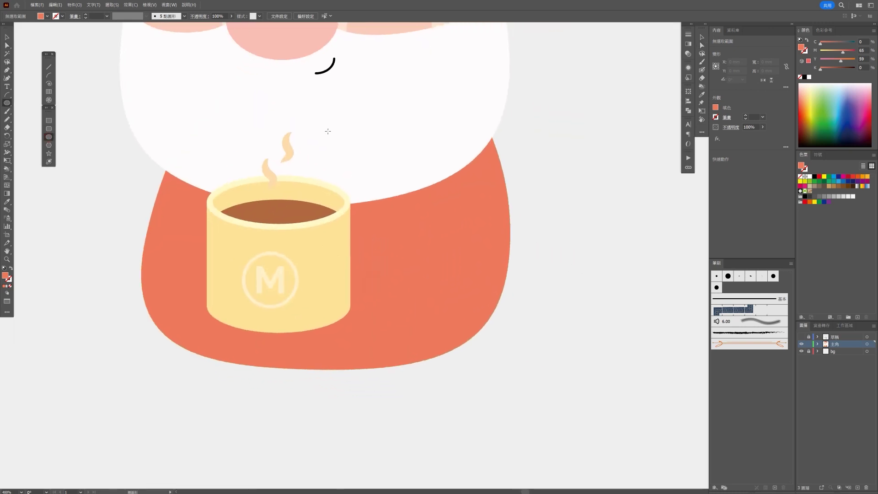
scroll(388, 111, "up", 3)
key("ctrl+shift+a")
mouse_move(425, 298)
left_mouse_down()
mouse_move(475, 365)
mouse_move(490, 364)
left_mouse_up()
scroll(484, 356, "up", 3)
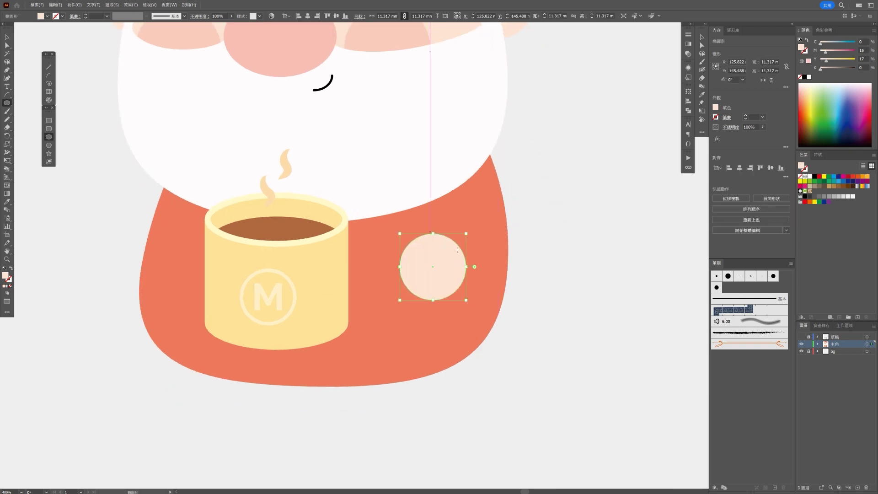
left_click_drag(403, 207, 436, 243)
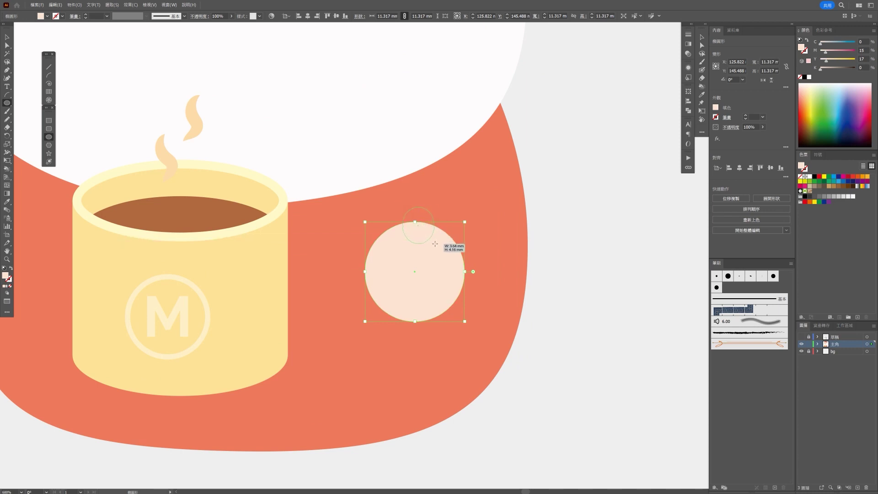
Tilt the small ellipse about 47 degrees and unite it with the circle in Pathfinder.
left_click(7, 36)
scroll(445, 200, "up", 1)
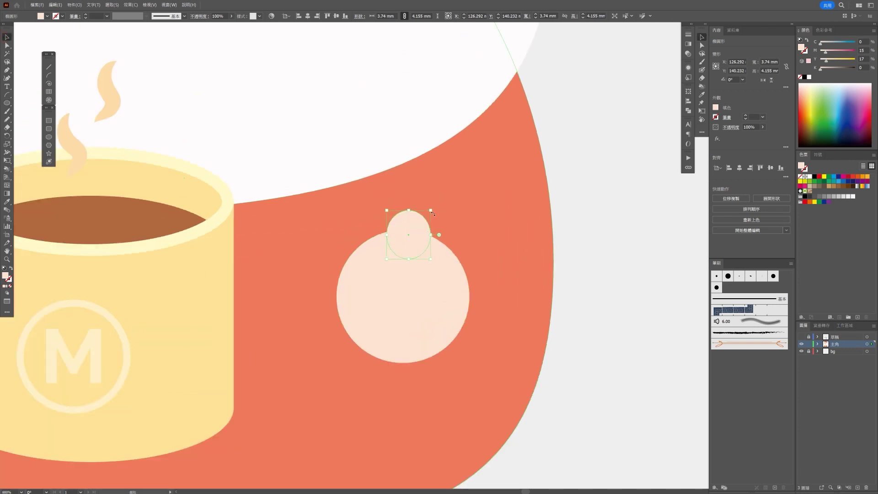
left_click_drag(438, 208, 416, 200)
left_click_drag(394, 237, 404, 240)
key("a")
left_click_drag(469, 296, 455, 298)
left_click(408, 227, "shift")
left_click(717, 197)
Move the hand's left anchor up and left, then fit the artboard in view.
left_click(337, 333)
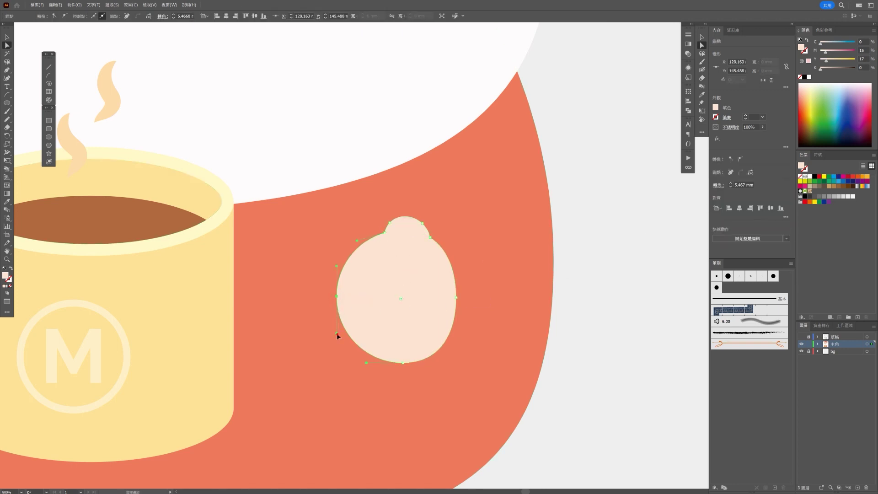
left_click(333, 302)
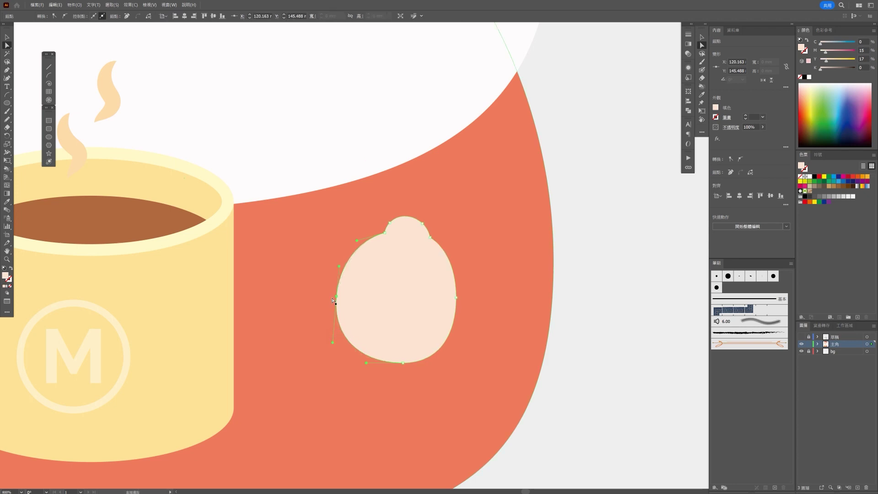
left_click_drag(336, 298, 333, 294)
left_click(347, 287)
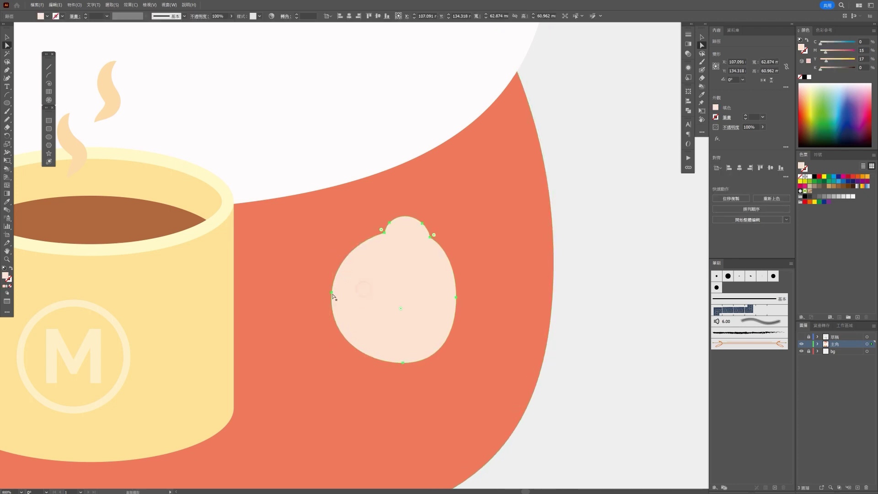
left_click(331, 293)
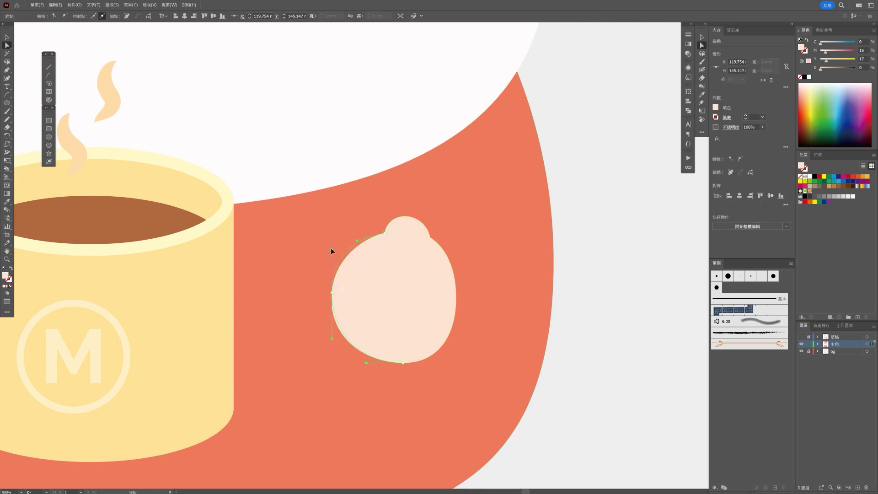
left_click(588, 290)
key("ctrl+0")
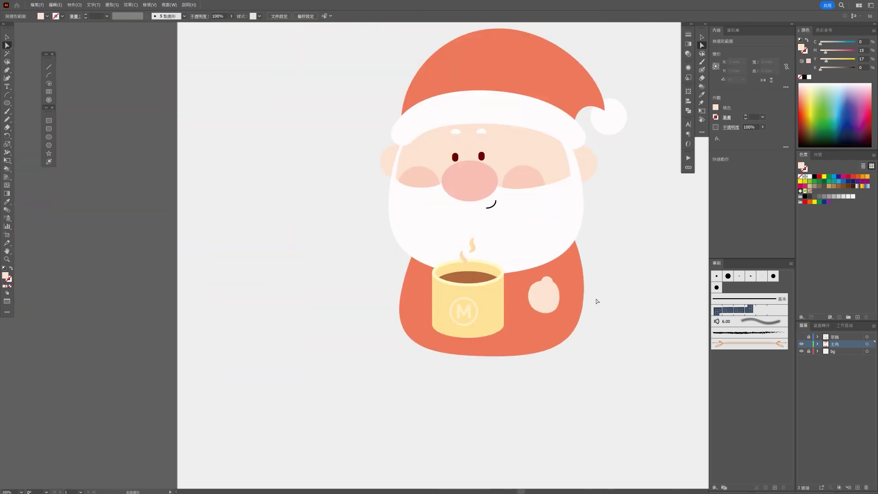
scroll(596, 300, "down", 2)
scroll(597, 302, "up", 3)
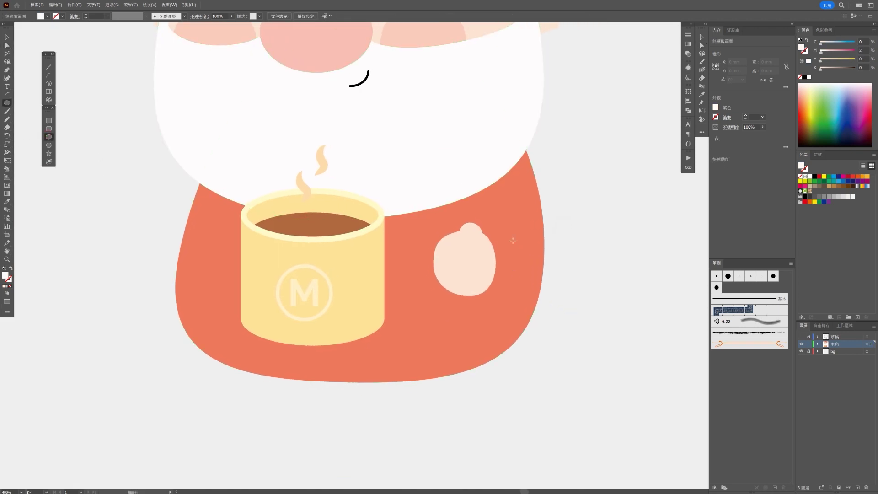
Draw a white ellipse, send it behind the peach hand and slide it under the hand.
left_click_drag(467, 220, 525, 303)
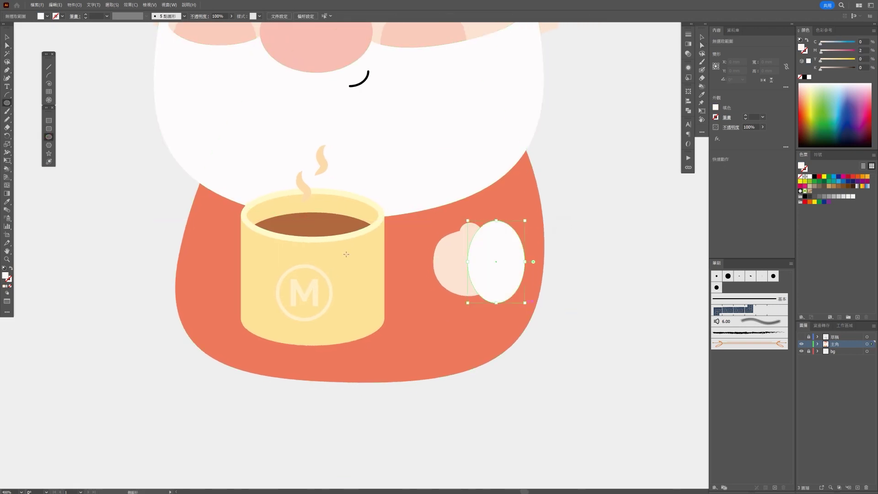
left_click(6, 39)
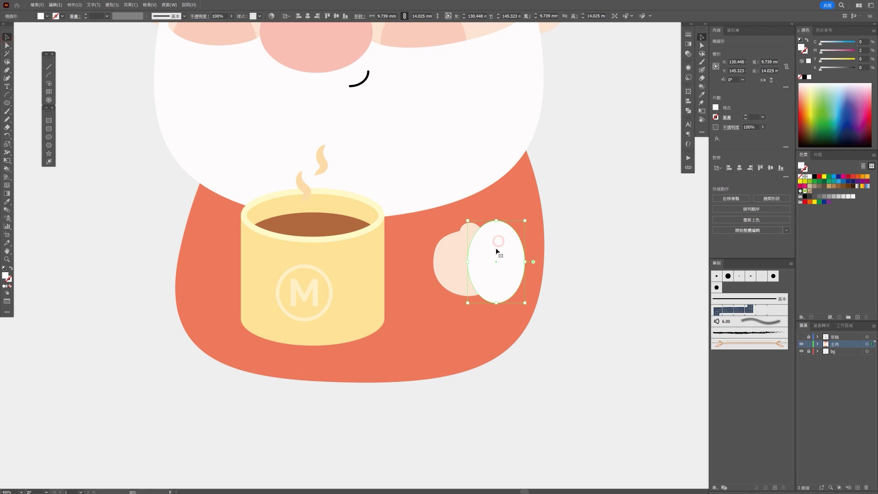
key("ctrl+shift+bracketleft")
key("ctrl+bracketright")
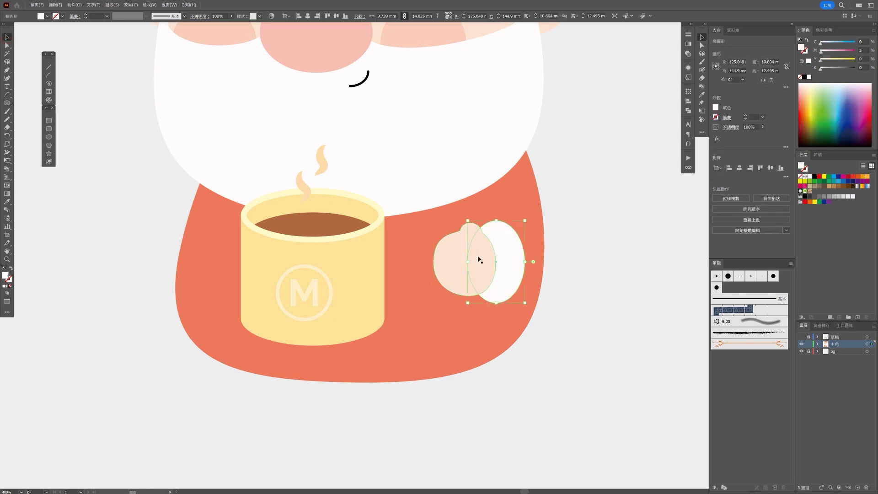
left_click_drag(514, 276, 401, 271)
left_click(480, 272, "shift")
Narrow the peach hand slightly and select the white mug handle.
left_click(576, 376)
scroll(577, 375, "down", 3)
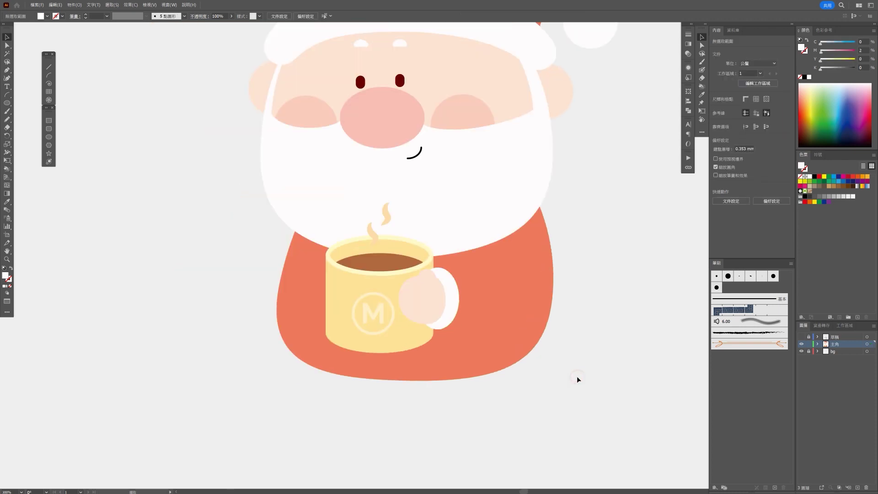
scroll(577, 377, "up", 3)
left_click(394, 261)
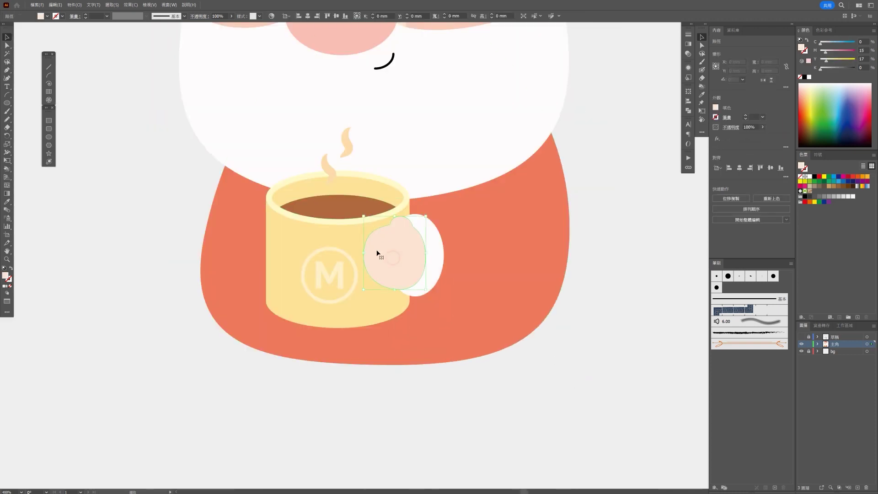
left_click_drag(364, 252, 369, 253)
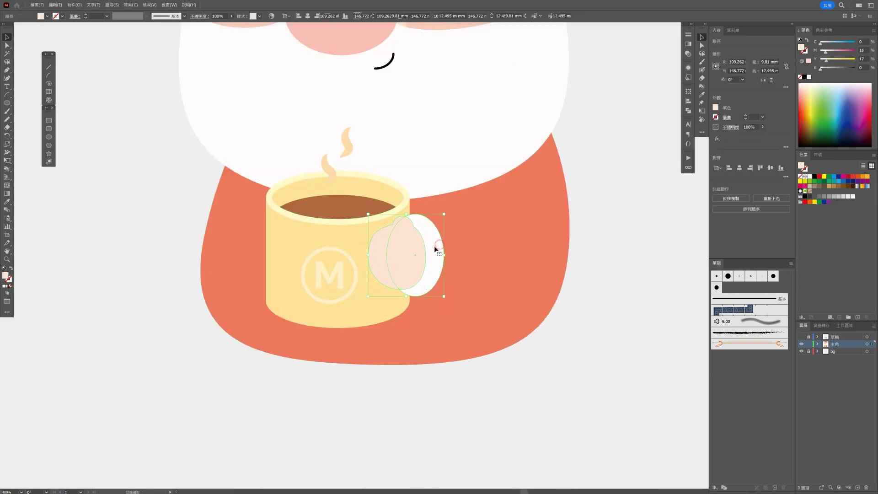
double_click(436, 243)
left_click(549, 311)
double_click(578, 336)
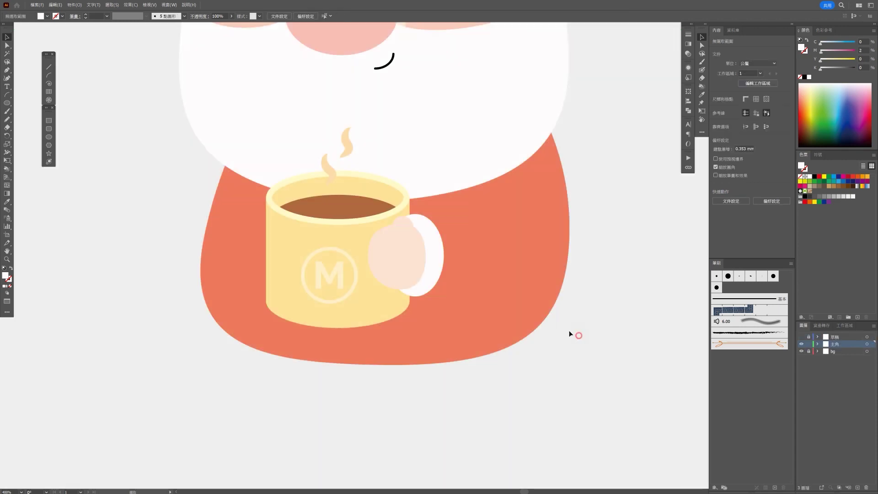
left_click(435, 252)
Draw a pale ellipse for the left hand and pull its right anchor inward.
left_click(436, 256, "shift")
left_click(464, 393)
scroll(461, 392, "down", 1)
scroll(289, 296, "up", 1)
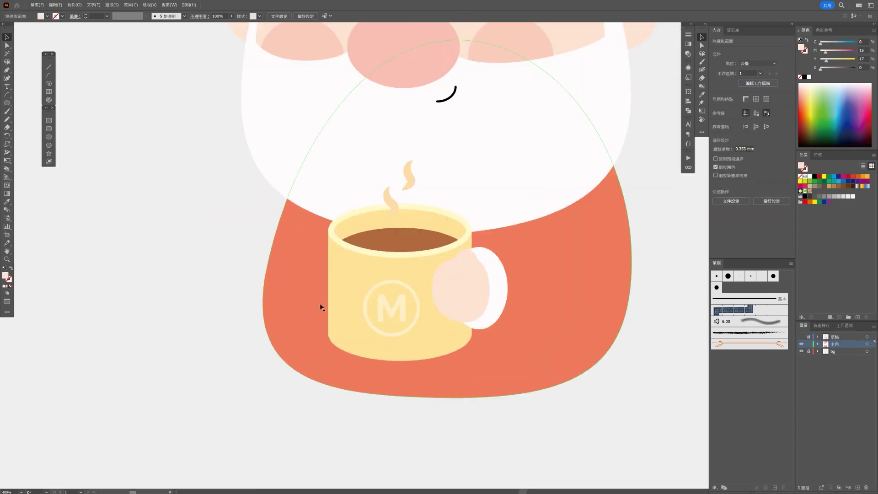
key("l")
left_click_drag(289, 243, 333, 311)
left_click(7, 44)
scroll(256, 242, "up", 3)
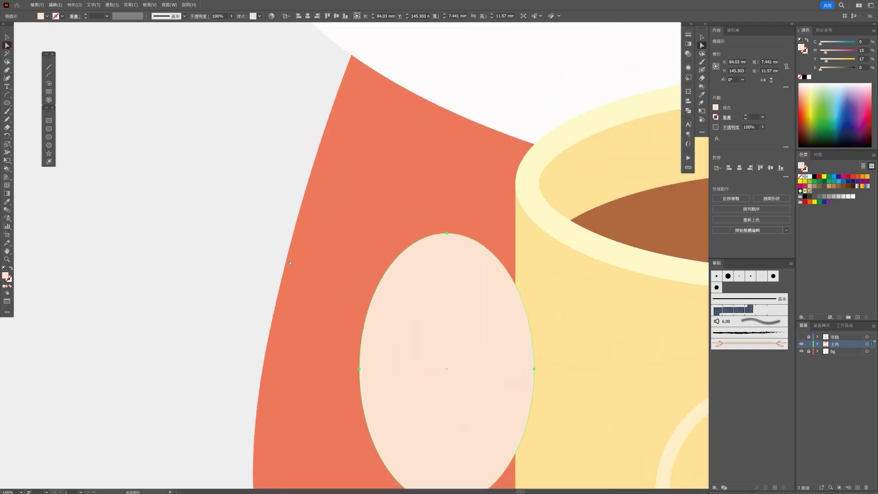
mouse_move(504, 378)
left_mouse_down()
mouse_move(422, 225)
mouse_move(409, 226)
mouse_move(422, 222)
left_mouse_up()
scroll(227, 301, "down", 3)
left_click(229, 226)
Draw a white ellipse next to the left hand for its cuff.
scroll(333, 253, "down", 2)
key("l")
scroll(330, 214, "up", 1)
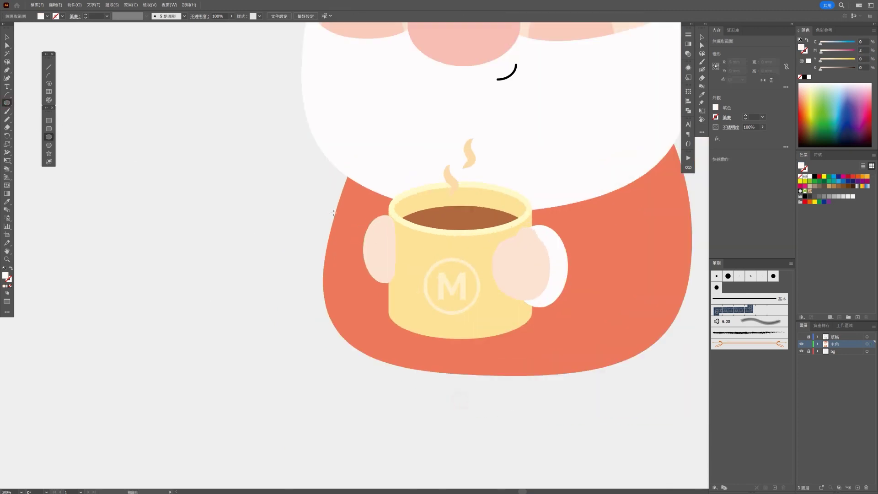
scroll(330, 214, "up", 2)
mouse_move(370, 198)
left_mouse_down()
mouse_move(428, 328)
mouse_move(471, 359)
left_mouse_up()
Lower, narrow and move the white ellipse behind the left hand.
key("v")
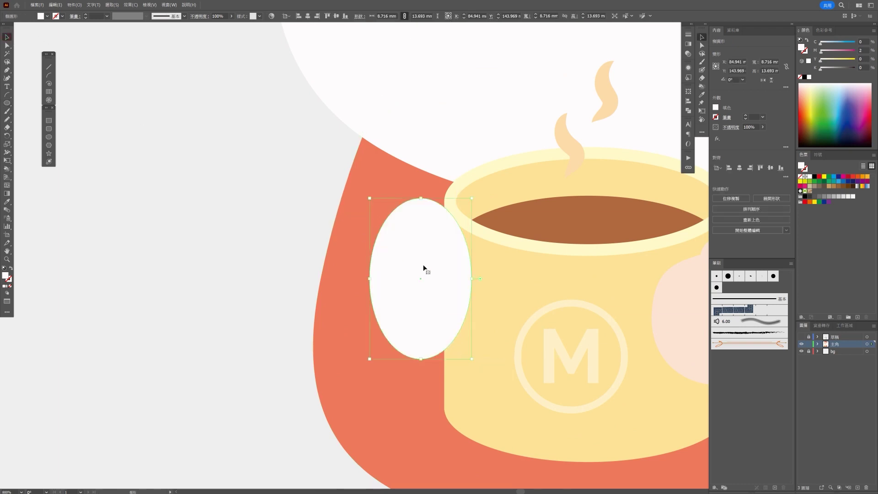
key("ctrl+z")
key("ctrl+shift+z")
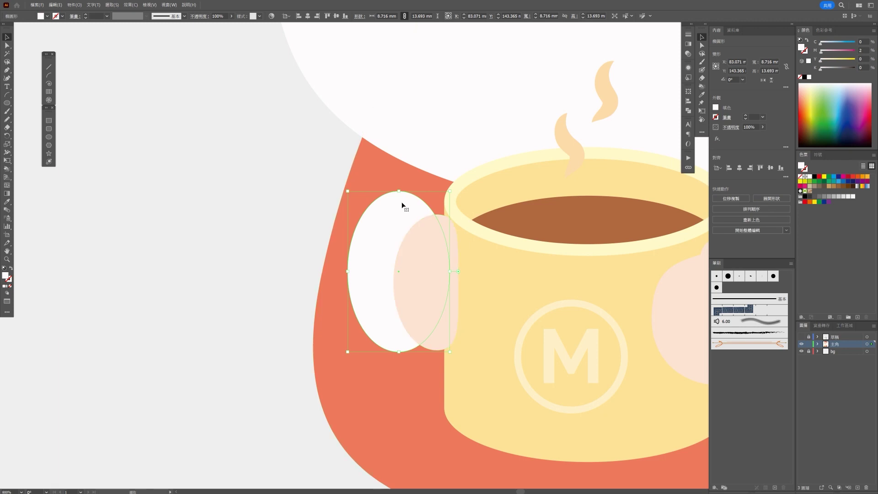
left_click_drag(416, 192, 416, 205)
left_click_drag(467, 272, 448, 274)
mouse_move(384, 249)
left_mouse_down()
mouse_move(402, 254)
mouse_move(368, 279)
left_mouse_up()
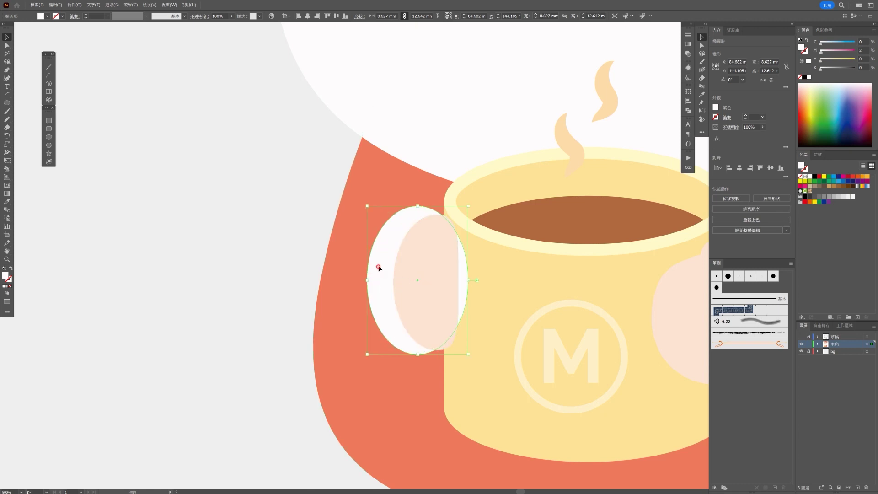
left_click_drag(466, 278, 464, 286)
Undo the cuff's tilt, restore the ellipse and nudge it slightly lower.
key("a")
key("ctrl+z")
key("v")
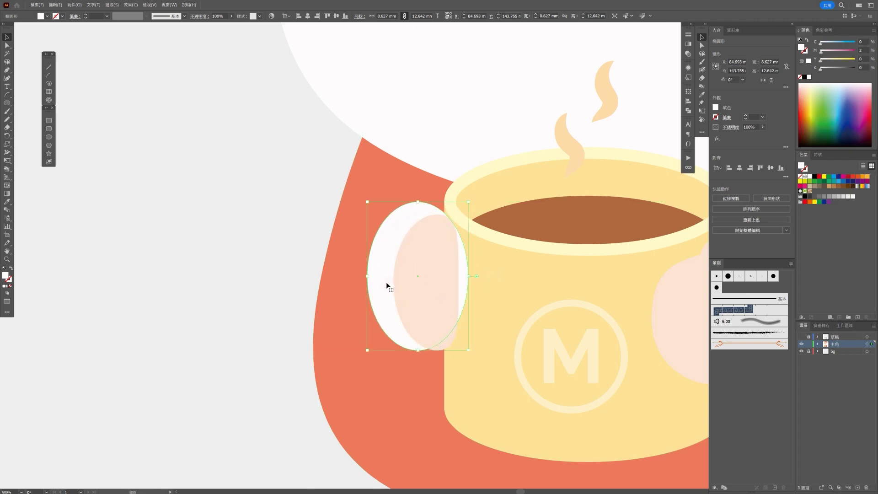
key("ctrl+z")
key("ctrl+z")
key("ctrl+shift+z")
key("ctrl+shift+z")
left_click_drag(385, 262, 385, 267)
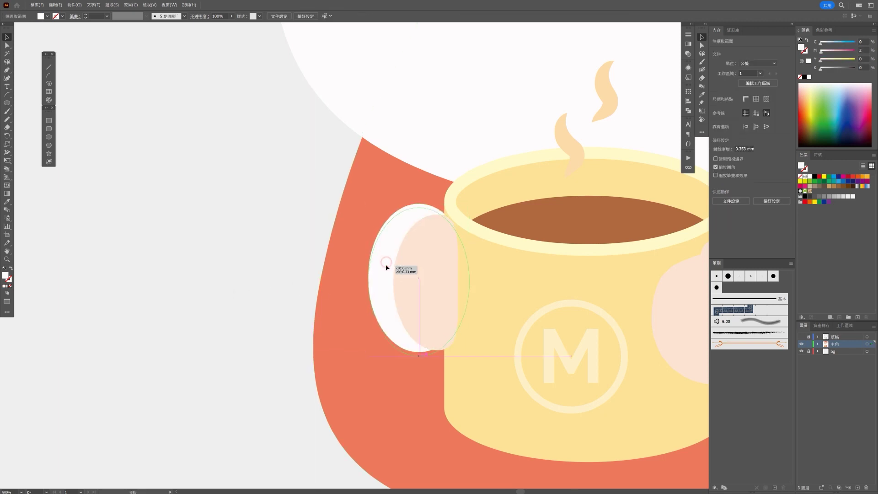
scroll(196, 290, "down", 3)
scroll(214, 320, "down", 2)
scroll(239, 355, "down", 1)
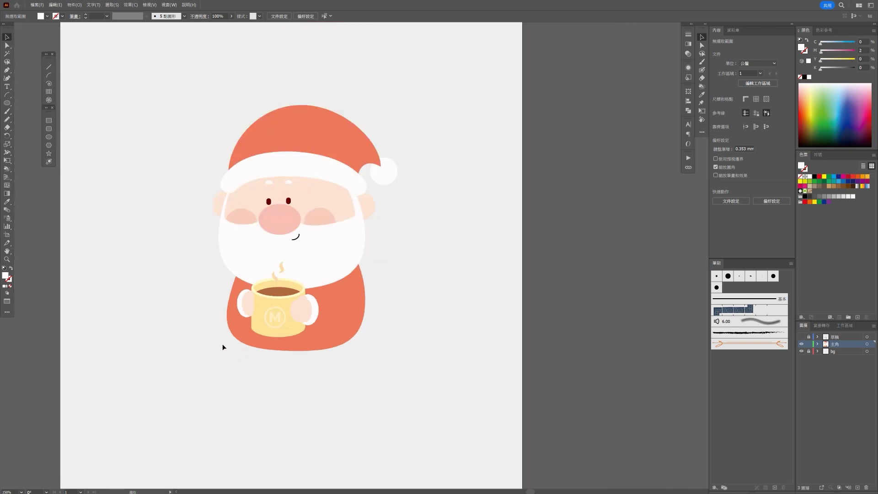
Enlarge the left white cuff up and left, and tilt Santa's right hand slightly.
scroll(223, 347, "down", 1)
left_click_drag(229, 353, 393, 347)
scroll(393, 345, "up", 2)
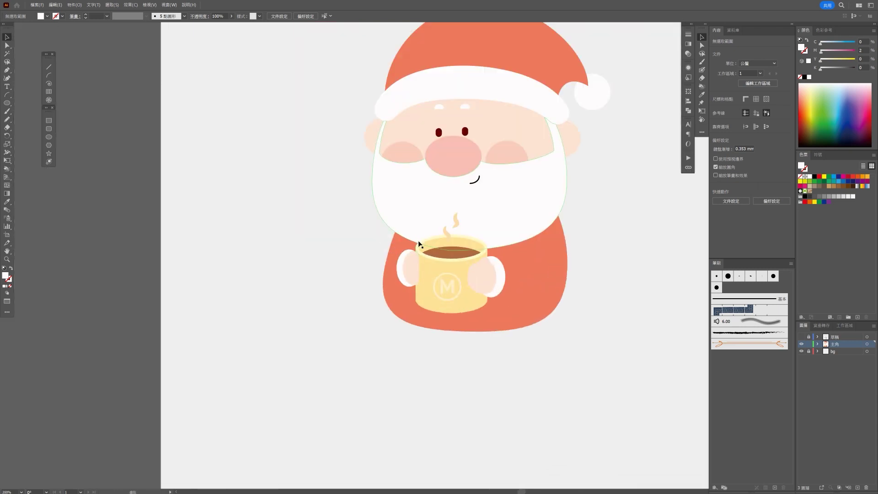
scroll(419, 240, "up", 2)
left_click(380, 263)
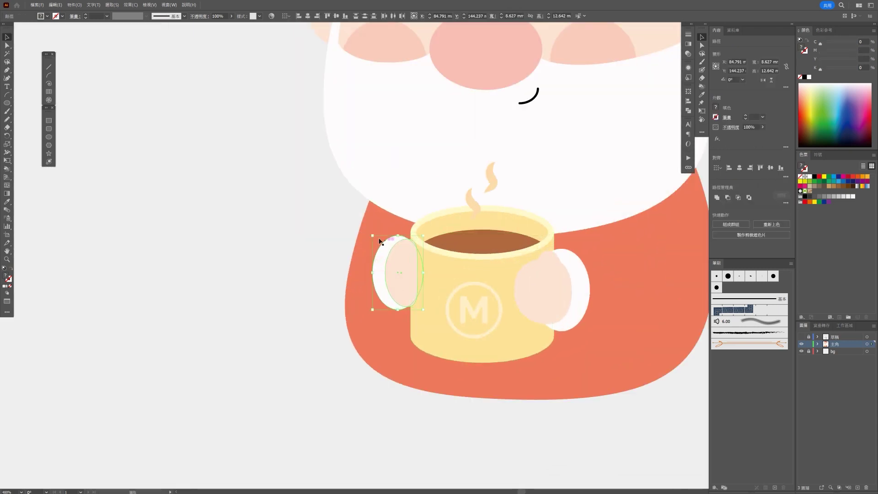
left_click_drag(373, 235, 366, 228)
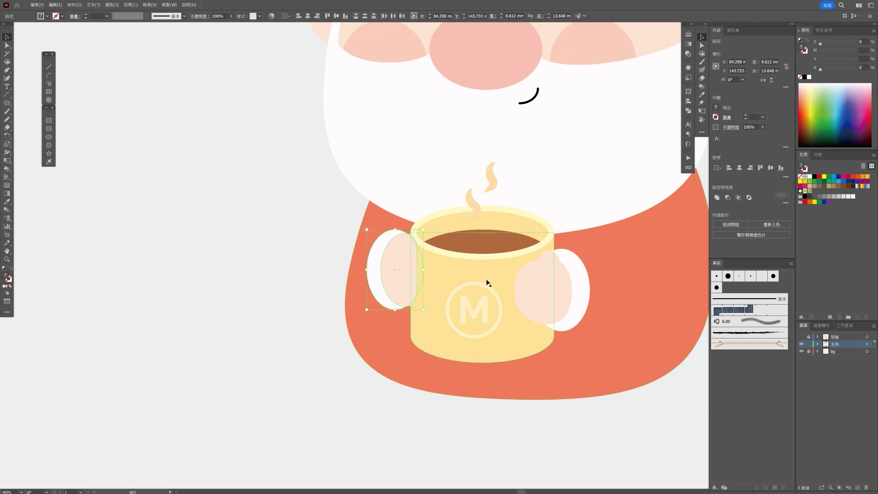
left_click(563, 300)
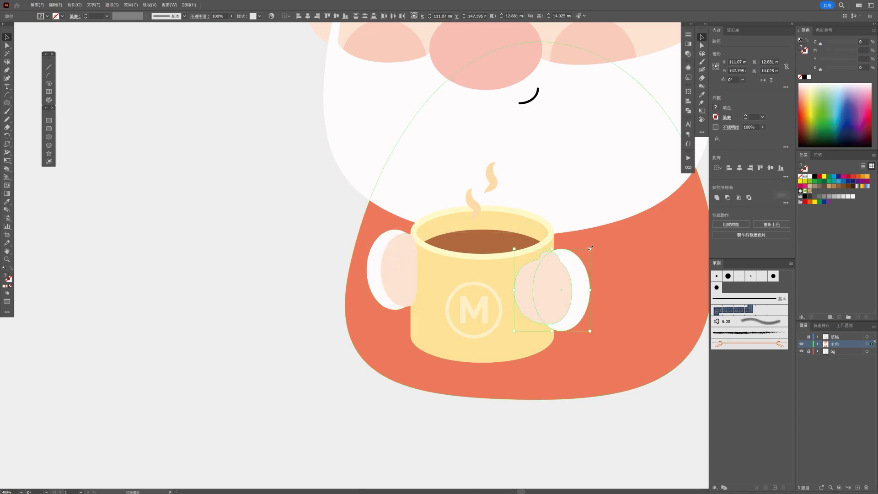
left_click_drag(590, 248, 612, 250)
Raise the mug, shift the left hand over the mug edge and nudge the body.
left_click_drag(462, 328, 473, 314)
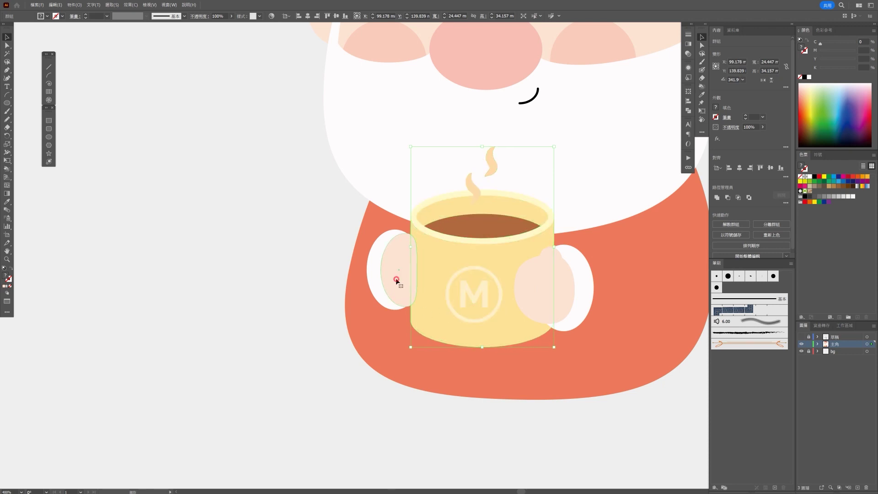
mouse_move(396, 278)
left_mouse_down()
mouse_move(399, 265)
mouse_move(378, 255)
mouse_move(378, 264)
left_mouse_up()
left_click(313, 282)
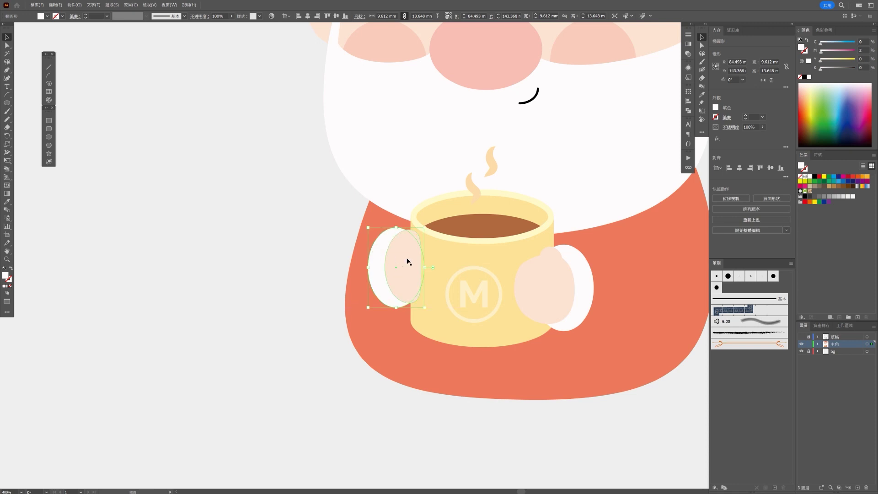
left_click(405, 278)
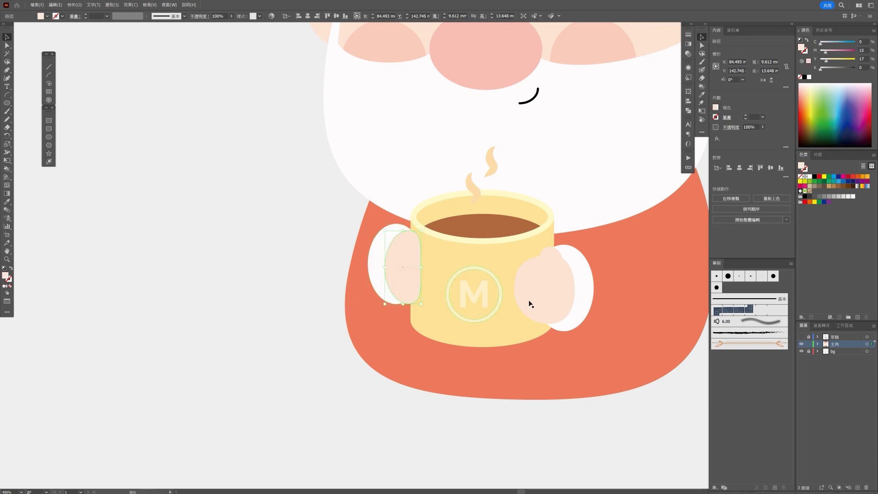
left_click(563, 423)
scroll(590, 404, "down", 2)
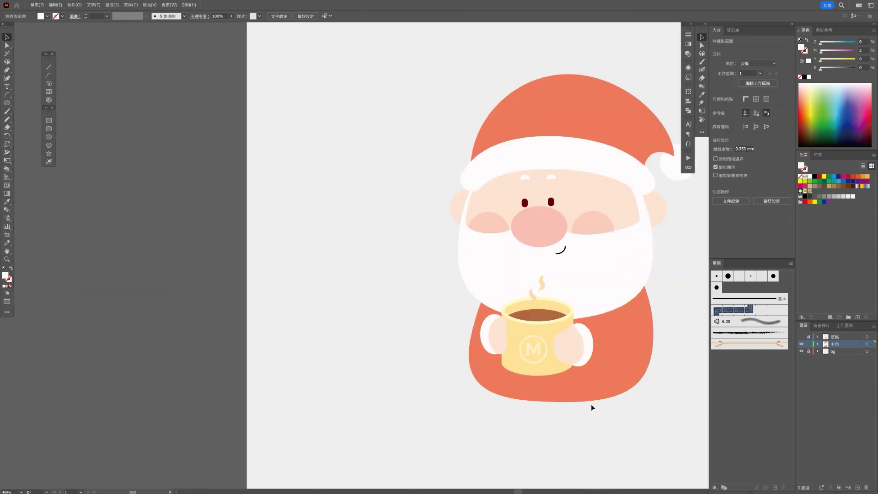
scroll(616, 406, "down", 1)
left_click_drag(530, 362, 532, 360)
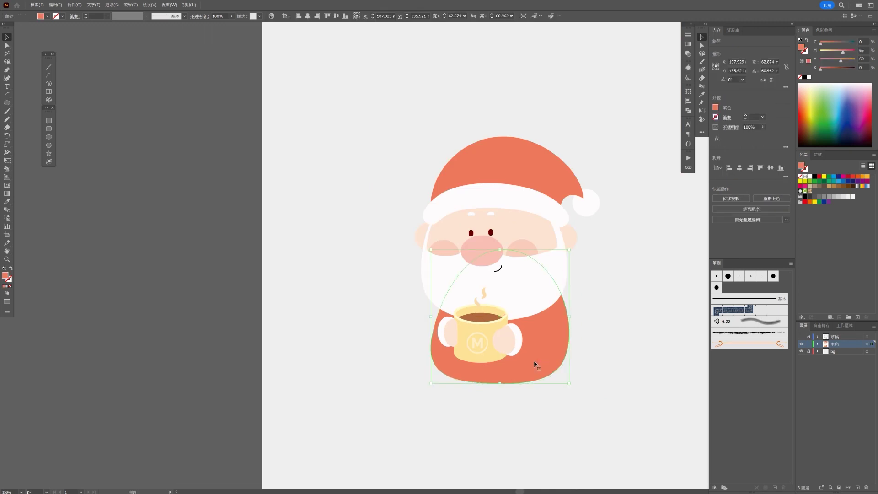
left_click(539, 400)
Move both left-hand ellipses slightly right and down onto the mug.
left_click_drag(539, 400, 489, 372)
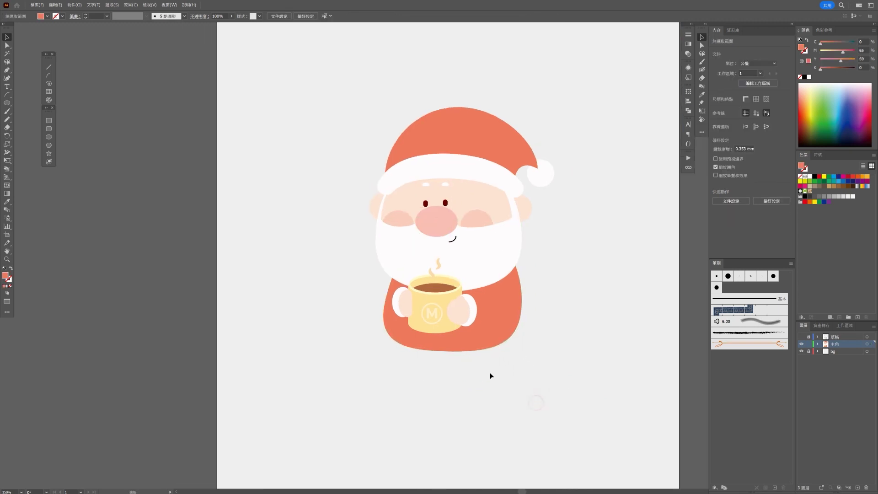
scroll(490, 372, "up", 3)
left_click(487, 290)
scroll(457, 366, "up", 3)
scroll(457, 366, "left", 3)
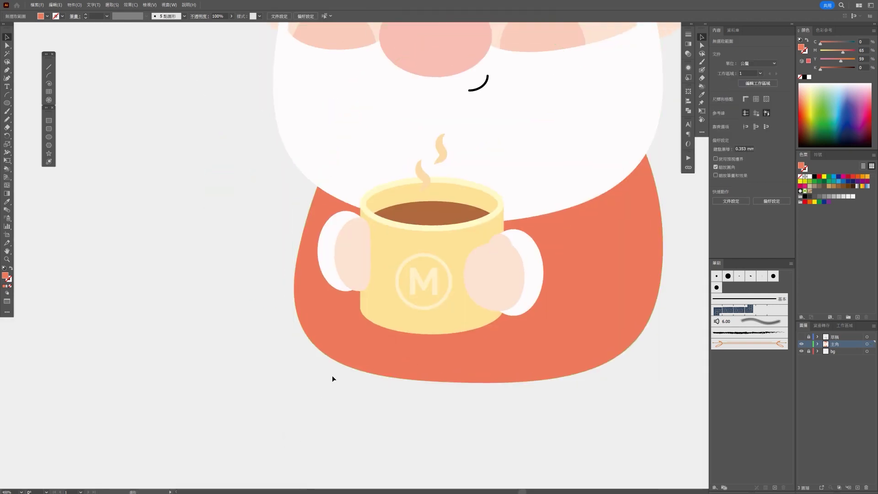
left_click(329, 252)
left_click_drag(349, 259, 351, 262)
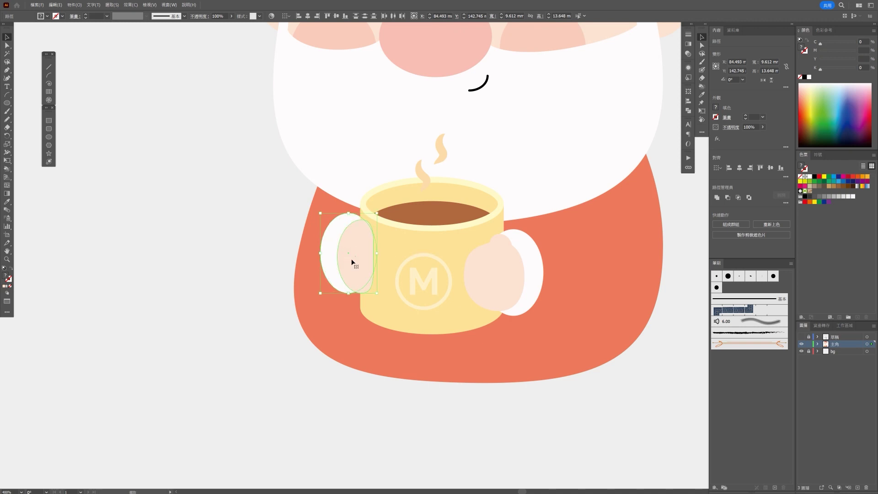
left_click(237, 411)
left_click(48, 129)
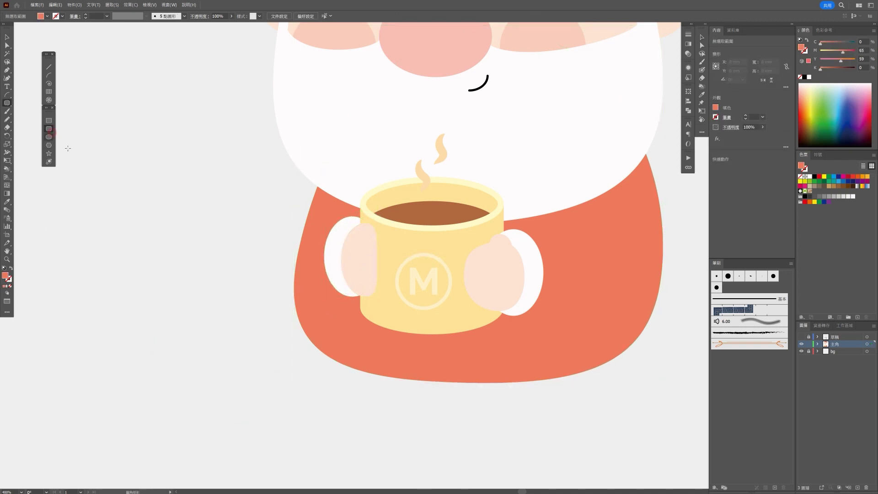
Draw an orange circle of about 12.8 mm, rotate it slightly, place it on the mug's left edge, and send it behind the body.
left_click_drag(216, 192, 288, 265)
left_click_drag(288, 265, 292, 268)
key("v")
left_click_drag(295, 187, 291, 205)
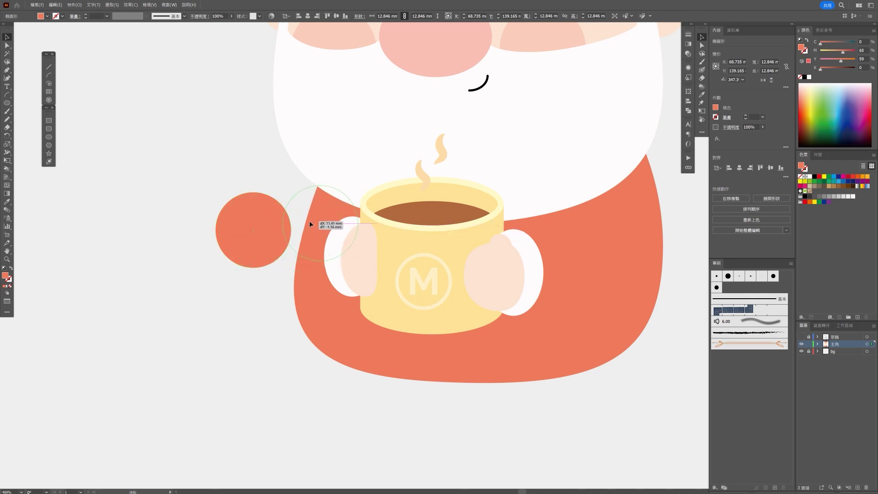
left_click_drag(242, 227, 309, 220)
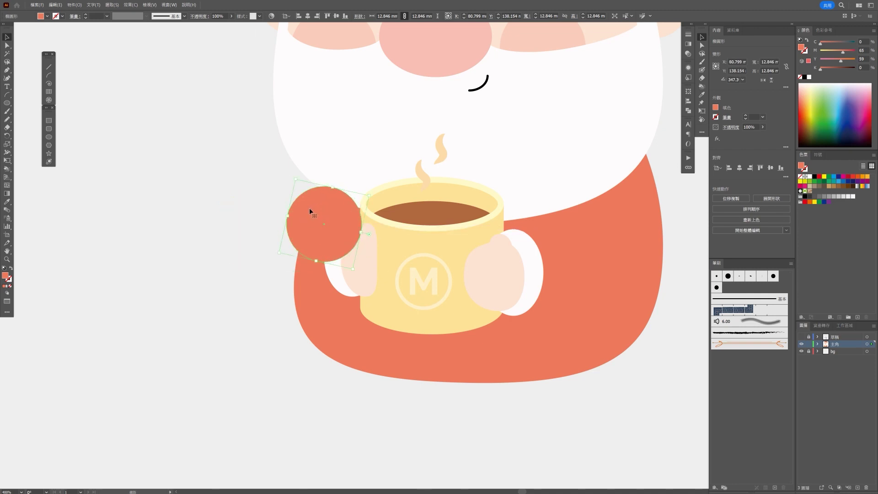
key("Delete")
Nudge the arm circle slightly to the right.
scroll(261, 256, "down", 1)
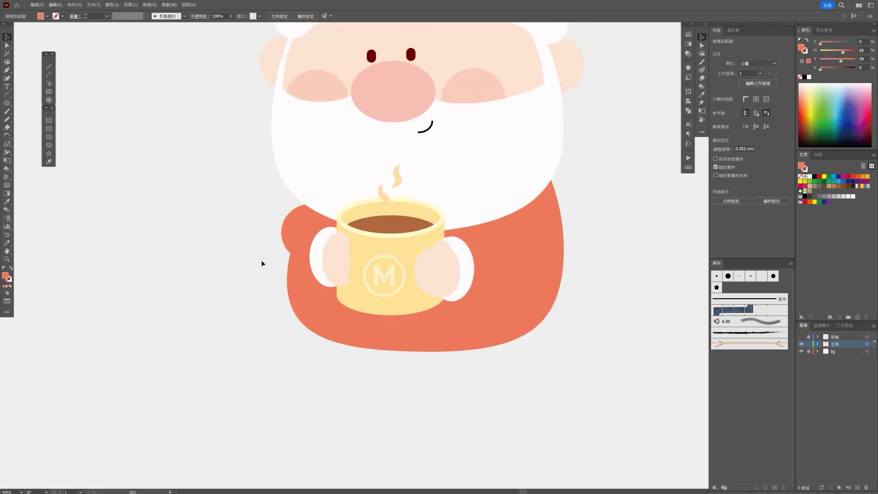
scroll(261, 260, "down", 2)
scroll(265, 267, "down", 2)
scroll(268, 275, "up", 2)
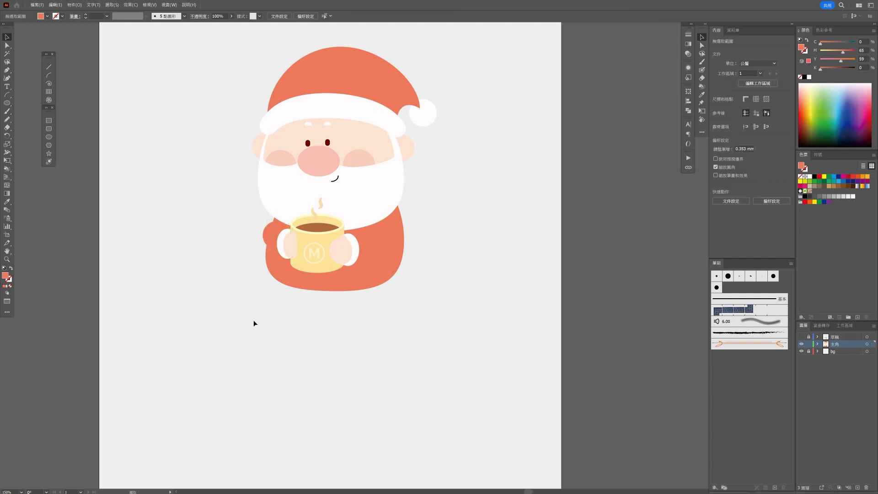
scroll(254, 325, "down", 2)
scroll(262, 316, "up", 2)
scroll(261, 211, "up", 2)
left_click_drag(262, 208, 265, 209)
Reshape the circle's left, lower-left and bottom anchors into a rounded arm curving around the mug.
key("a")
key("ctrl+plus")
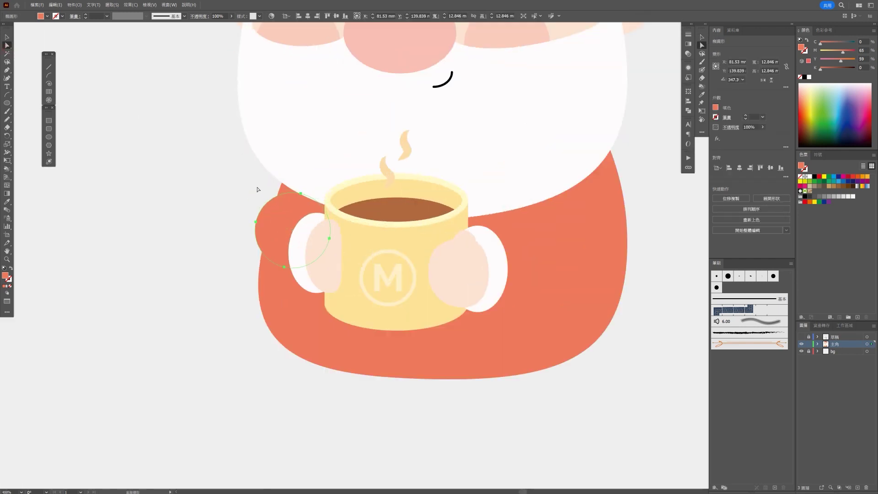
left_click(256, 222)
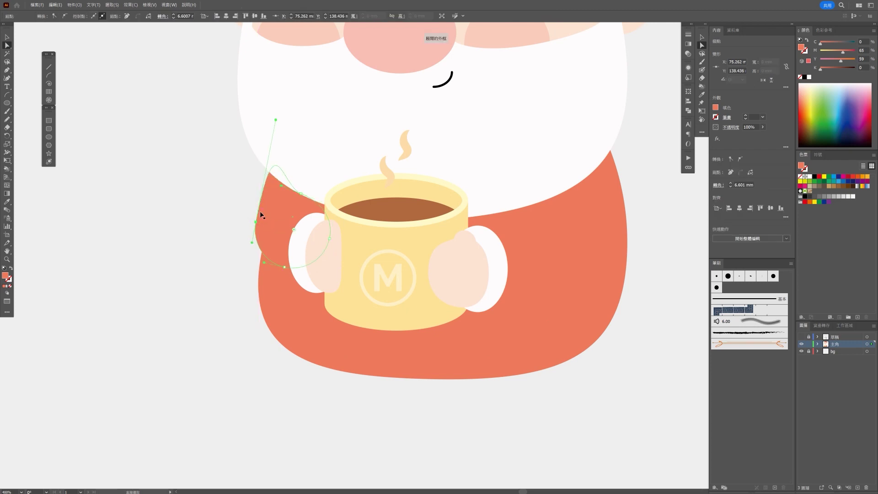
left_click_drag(256, 222, 258, 213)
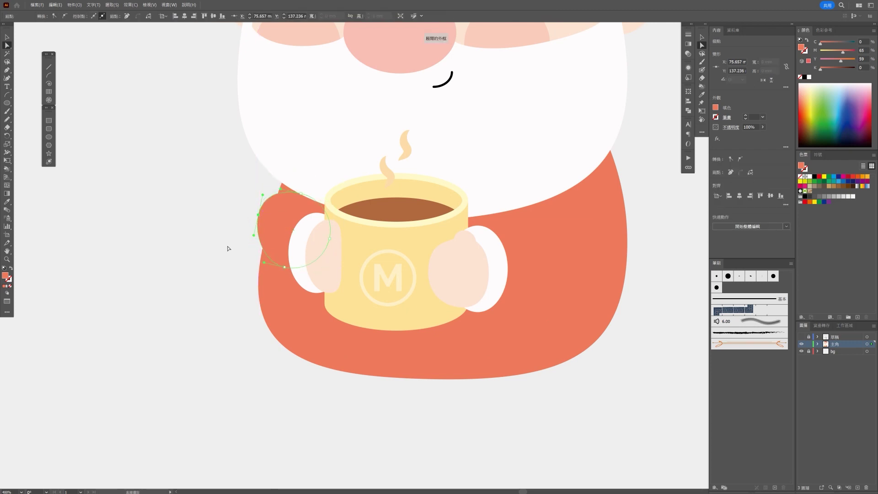
left_click(229, 249)
left_click(259, 215)
left_click_drag(254, 238, 253, 239)
left_click_drag(284, 267, 298, 285)
left_click(231, 273)
key("ctrl+1")
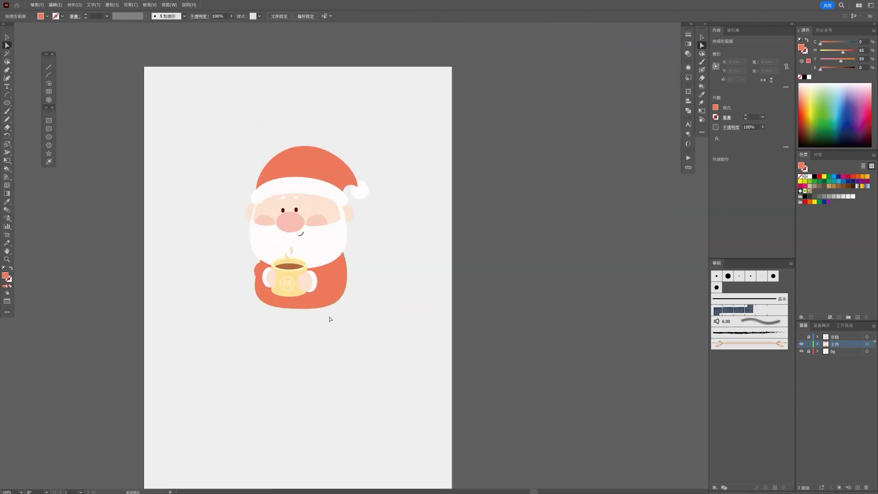
Select and deselect the left arm path to check its position.
scroll(261, 277, "up", 4)
left_click(272, 227)
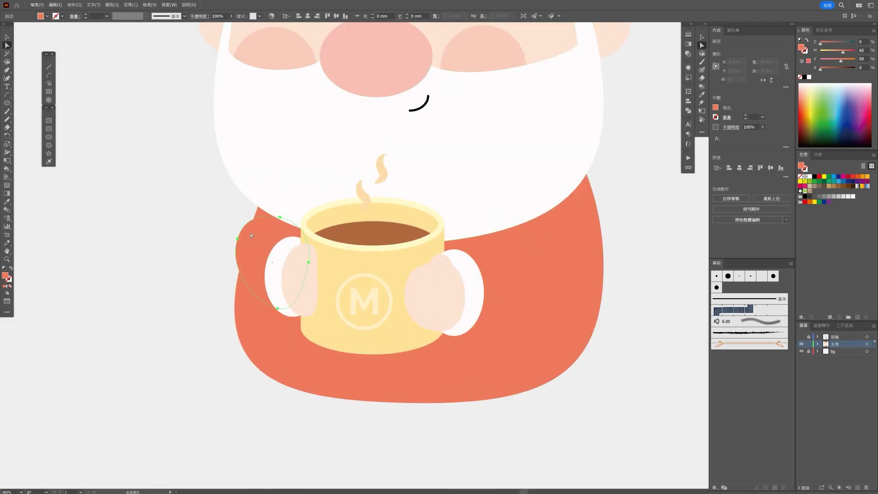
key("ctrl+shift+a")
scroll(409, 293, "down", 2)
scroll(458, 285, "down", 2)
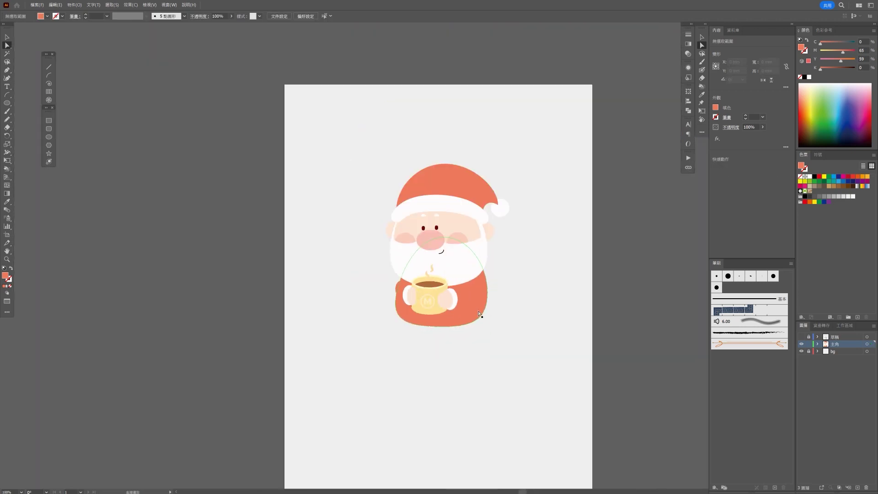
scroll(523, 333, "up", 2)
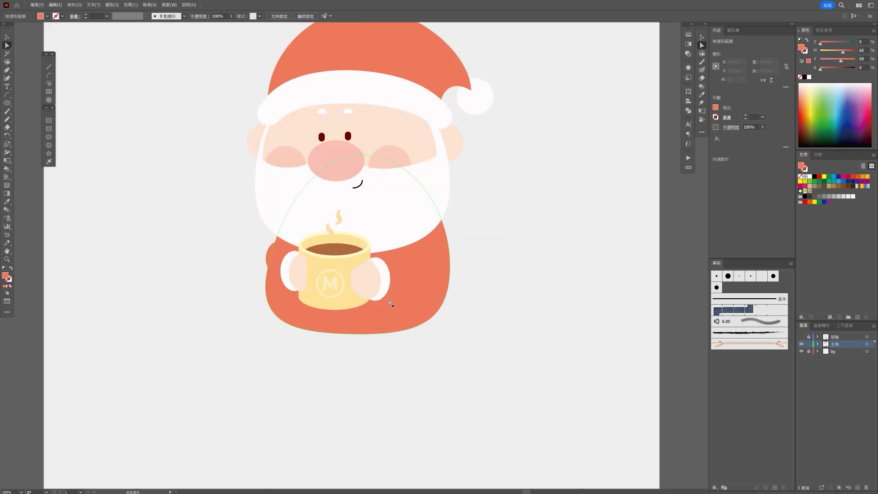
scroll(391, 303, "up", 1)
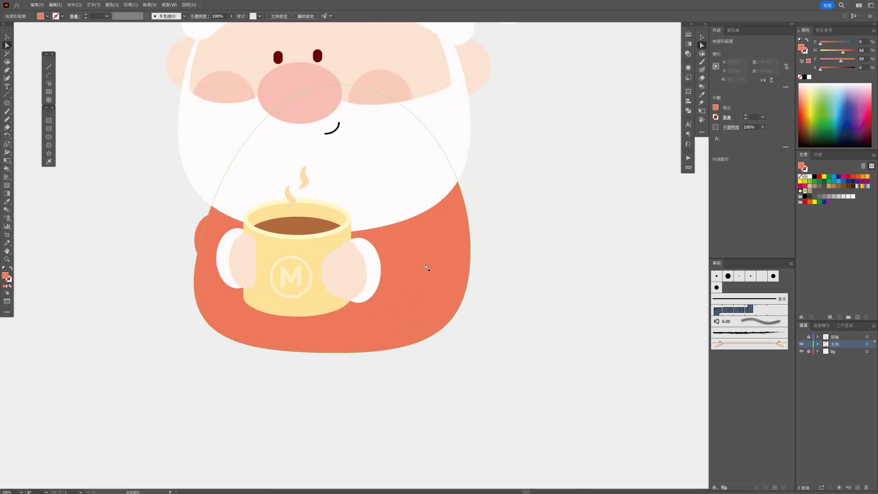
Draw a three-point smooth curve on the body to the right of the mug.
key("shift+grave")
left_click(429, 277)
left_click(404, 296)
left_click(368, 302)
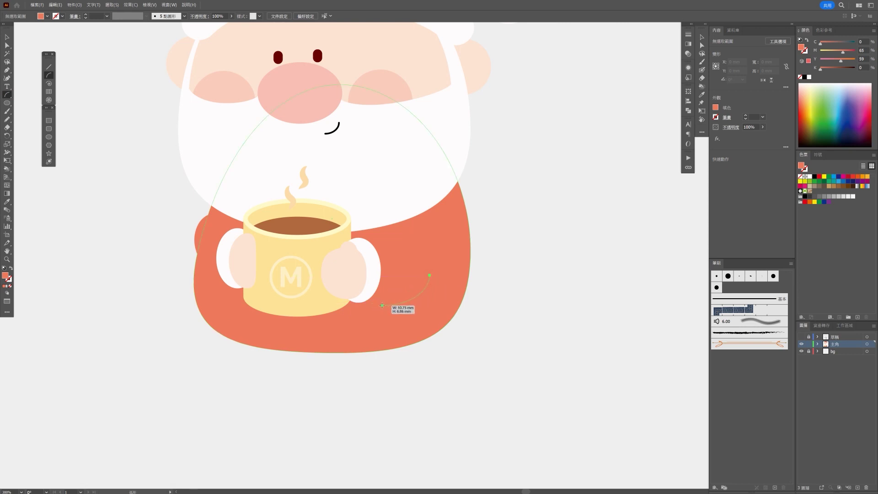
key("Escape")
Colour the curve with the sampled sweater orange and move it up and left.
left_click(7, 201)
left_click(421, 240)
left_click(8, 36)
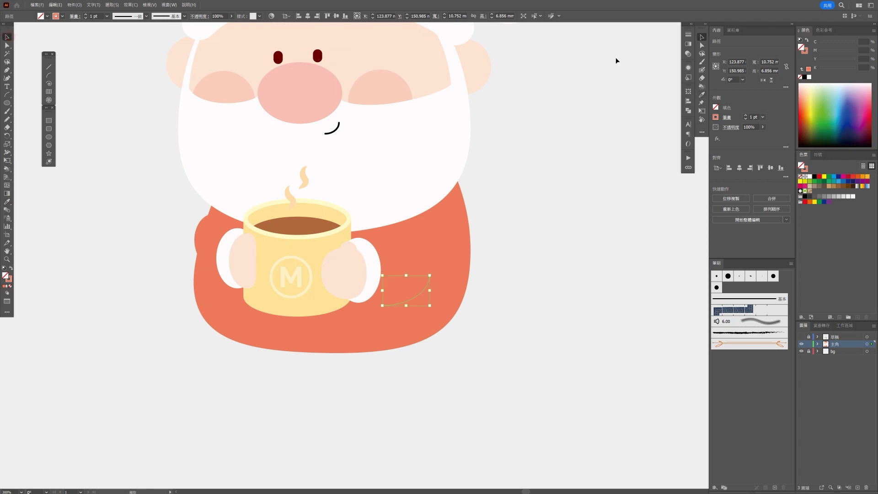
left_click(806, 53)
scroll(407, 313, "up", 2)
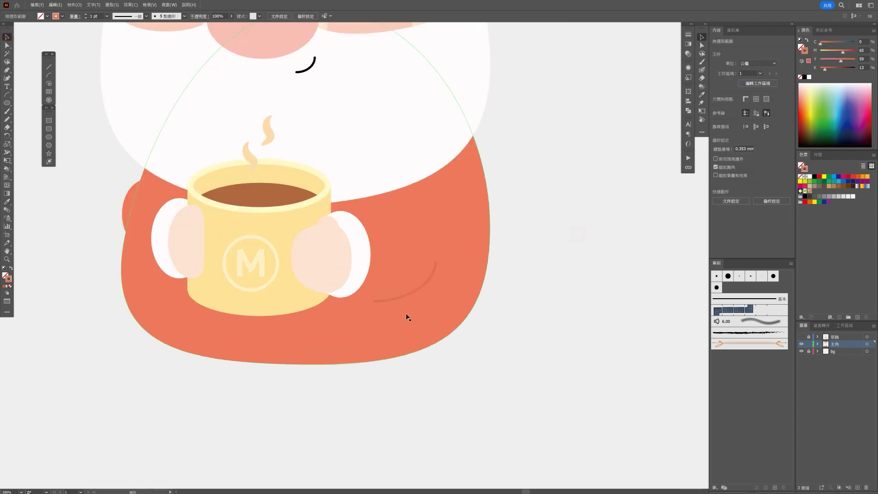
scroll(408, 286, "up", 2)
left_click_drag(408, 286, 381, 270)
Deselect the curve and select Santa's orange body shape.
left_click(475, 328)
left_click(597, 280)
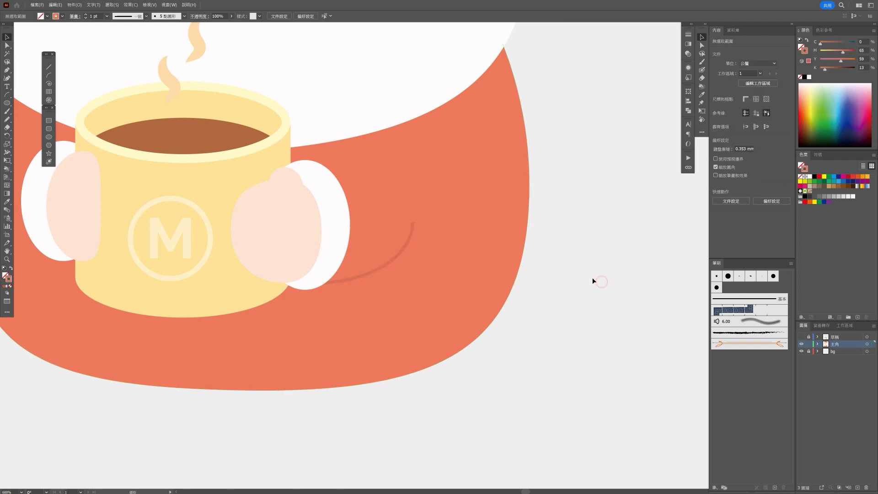
scroll(598, 279, "down", 5)
scroll(571, 284, "up", 2)
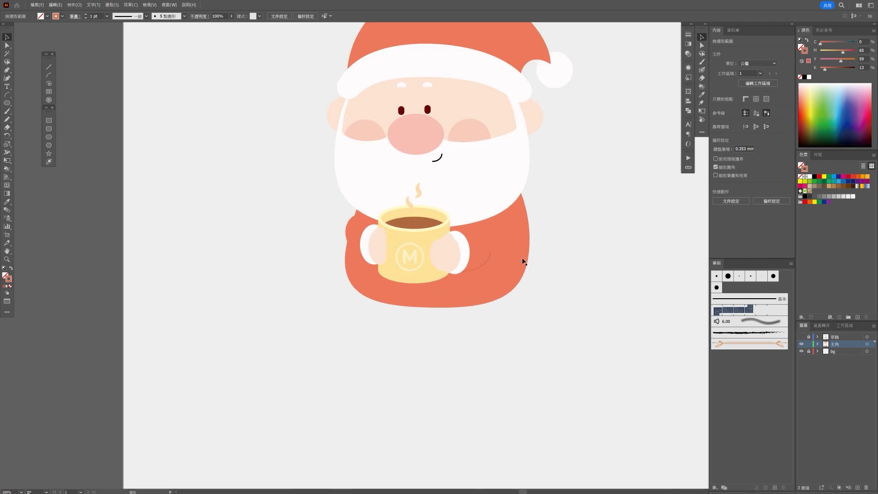
left_click(525, 256)
Shift the piece beside Santa's left arm leftward and zoom in around the mug.
left_click_drag(529, 130, 524, 140)
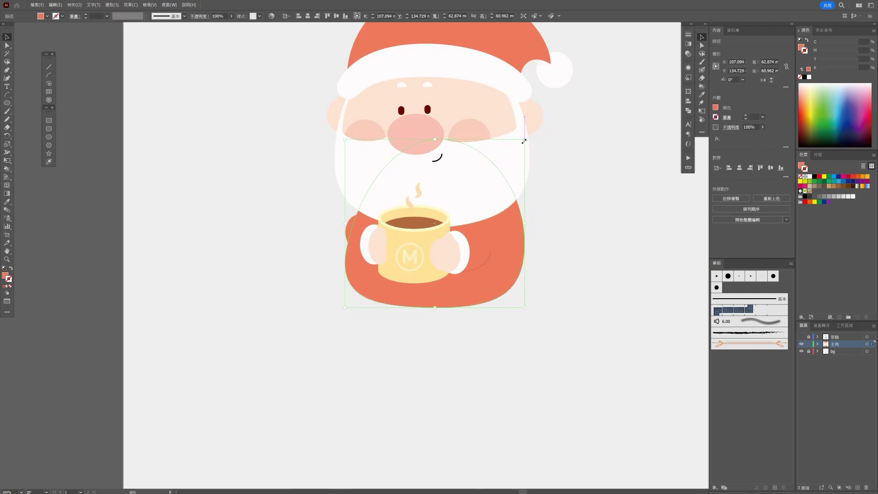
left_click(568, 264)
left_click(528, 260)
left_click(337, 239)
left_click_drag(352, 230, 339, 229)
left_click(339, 229)
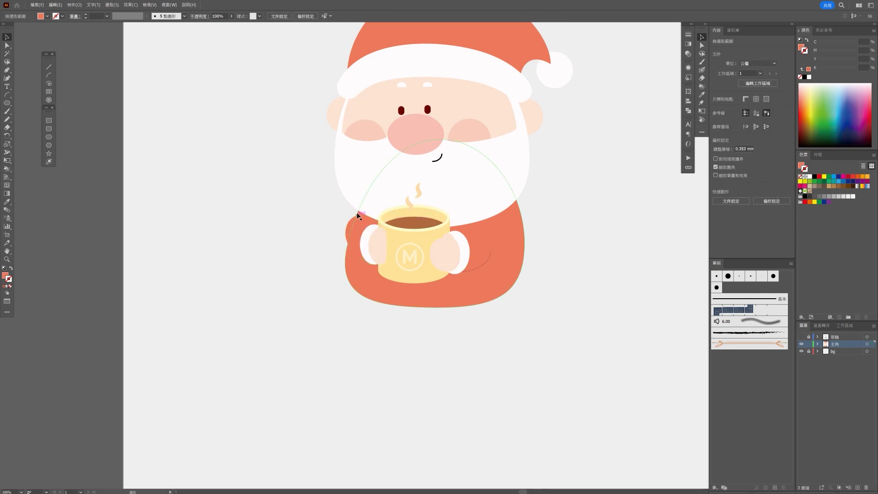
scroll(358, 216, "up", 3)
key("ctrl+0")
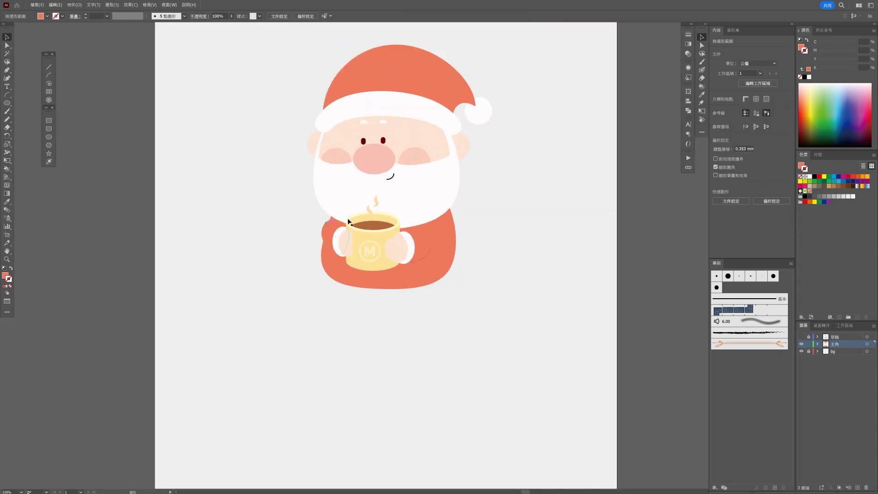
key("ctrl+plus")
Draw two arcs from the body's left and right sides across the lap and join them.
left_click(48, 75)
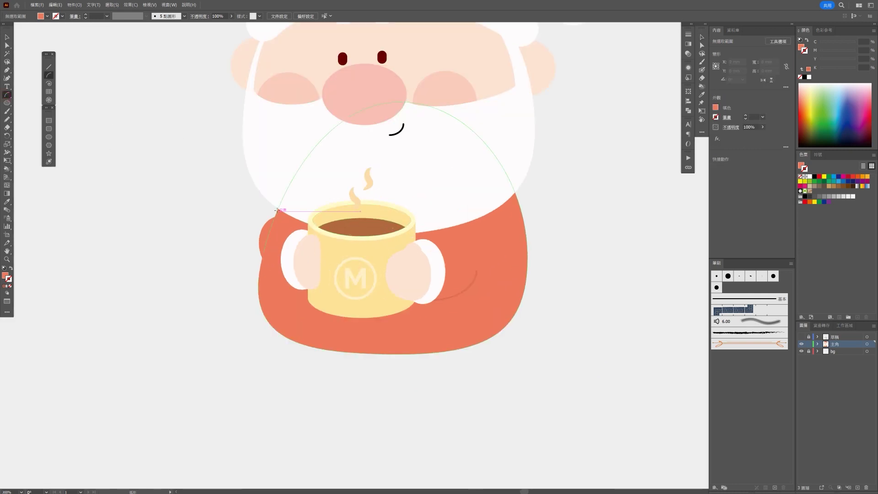
left_click_drag(277, 213, 371, 237)
mouse_move(520, 193)
left_mouse_down()
mouse_move(370, 237)
mouse_move(393, 246)
left_mouse_up()
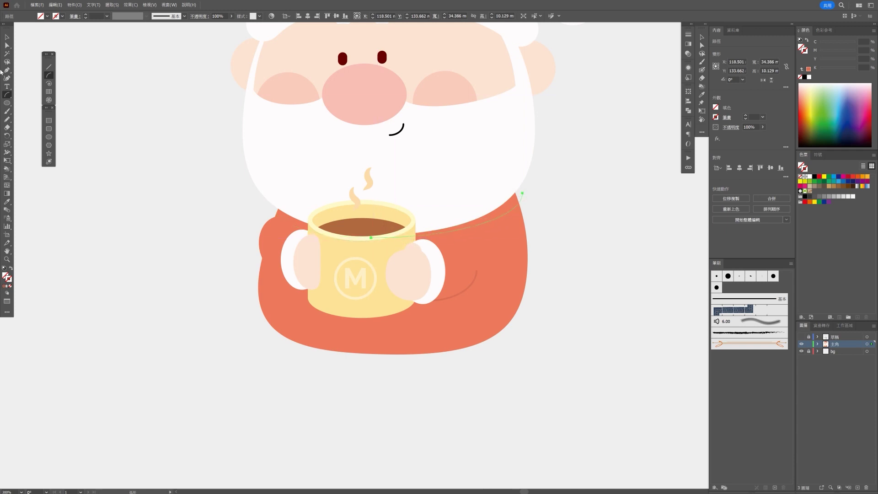
left_click(6, 37)
left_click(276, 211, "shift")
right_click(276, 208)
left_click(308, 296)
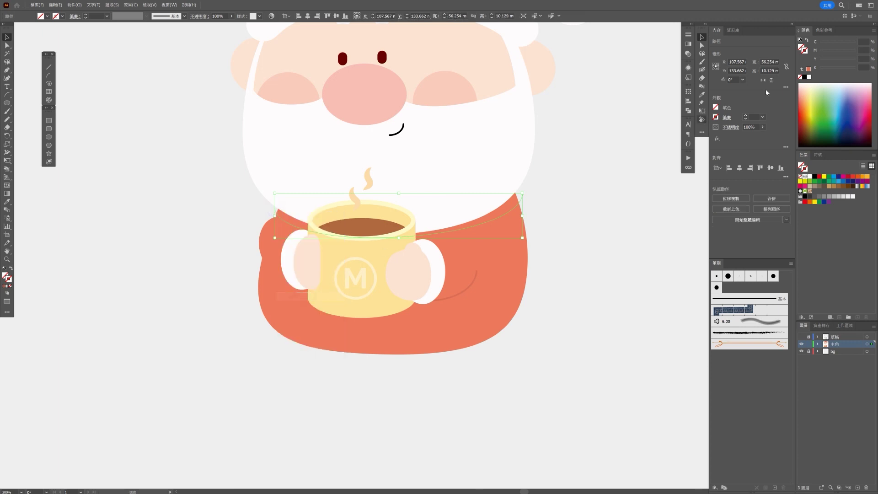
Give the joined curve a thick white 19 pt stroke.
left_click(810, 77)
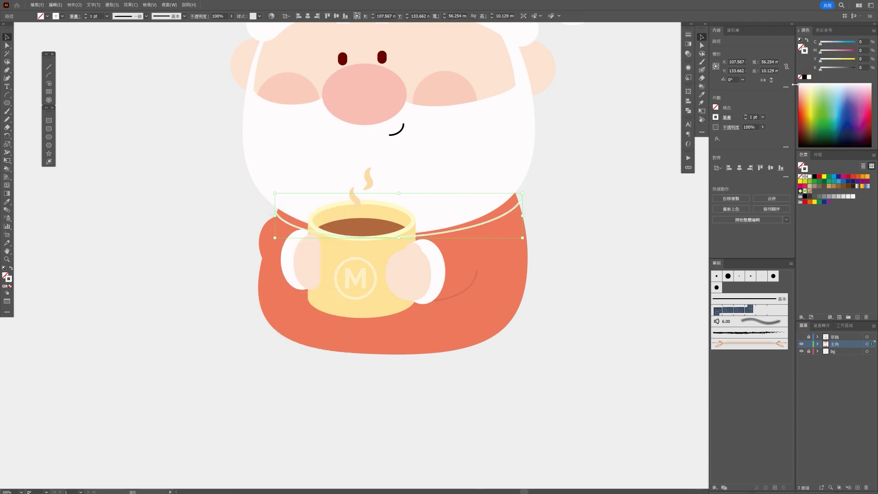
left_click(727, 118)
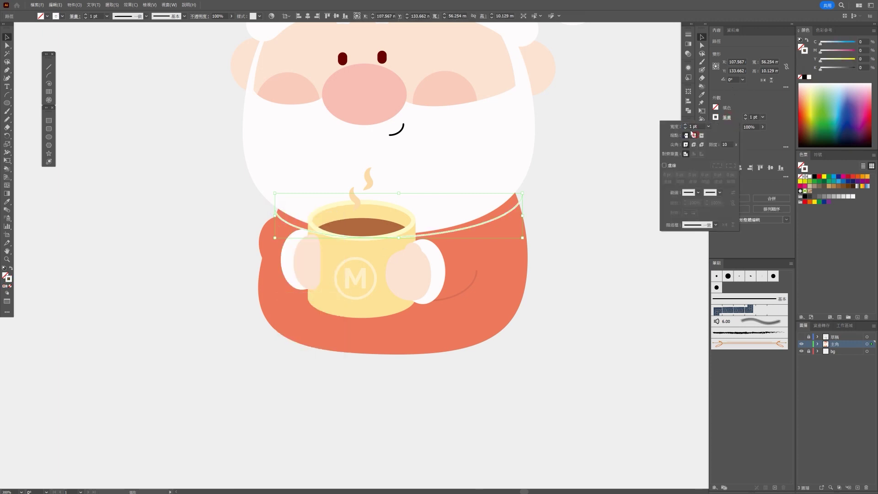
left_click(686, 125)
left_click(685, 125)
left_click(686, 124)
left_click(686, 124)
left_click(686, 124)
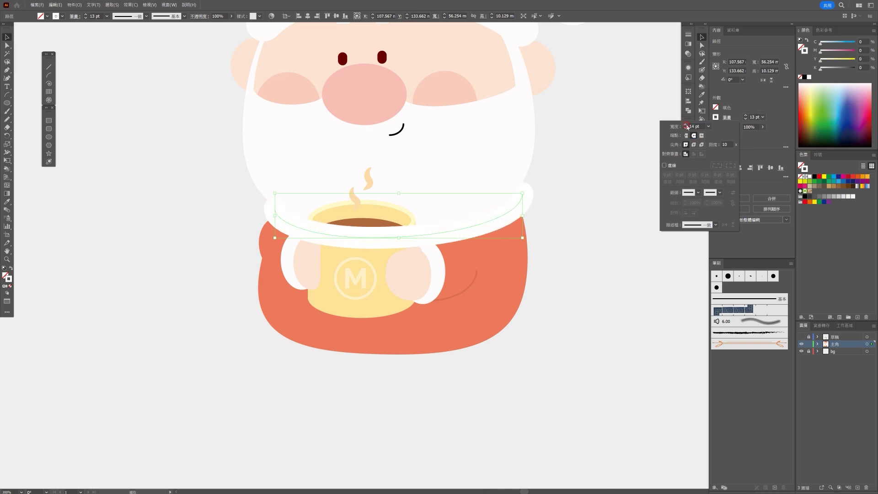
left_click_drag(511, 204, 522, 204)
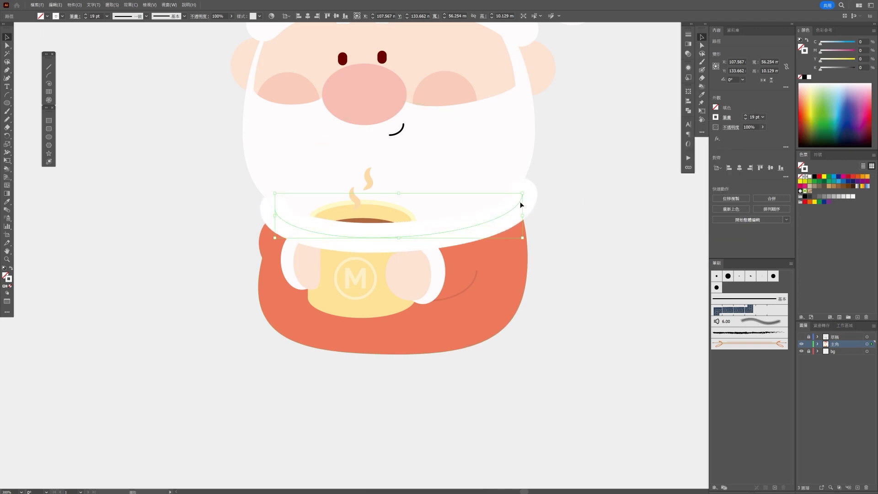
key("ctrl+z")
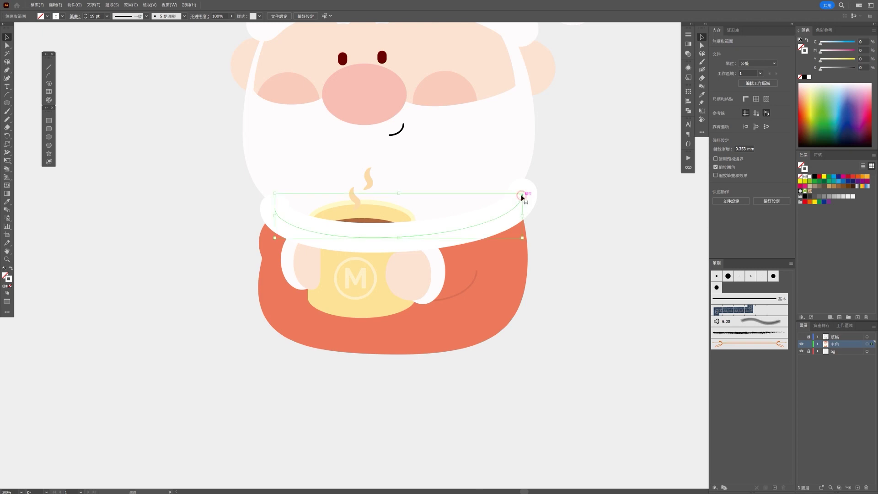
key("ctrl+z")
key("ctrl+shift+z")
key("ctrl+shift+z")
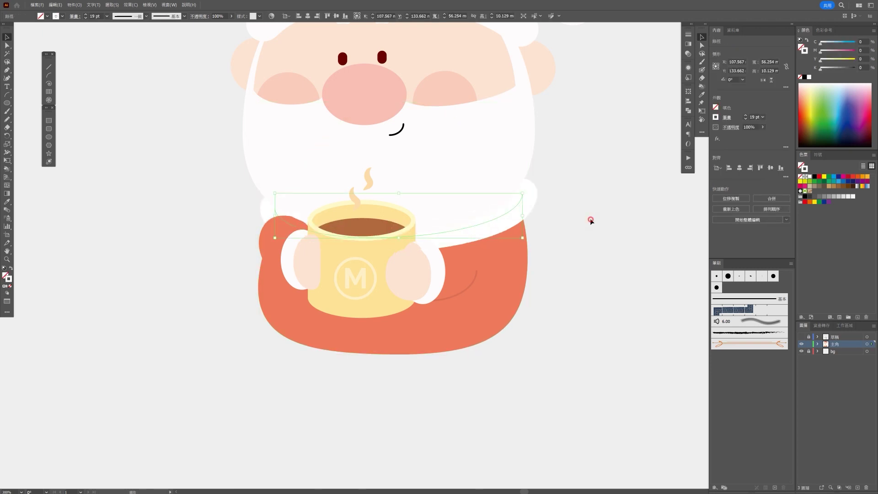
Check the orange body and the beard group's fill colour, leaving them unchanged.
left_click(590, 218)
left_click_drag(515, 212, 515, 205)
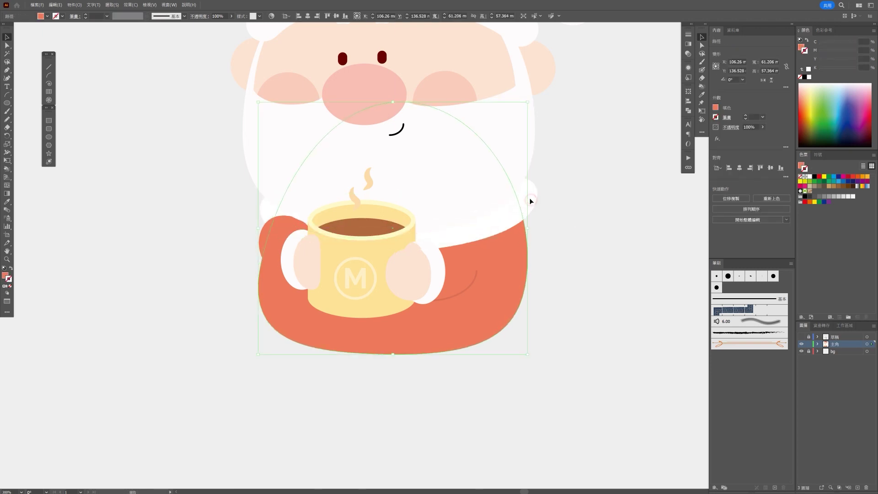
key("ctrl+shift+a")
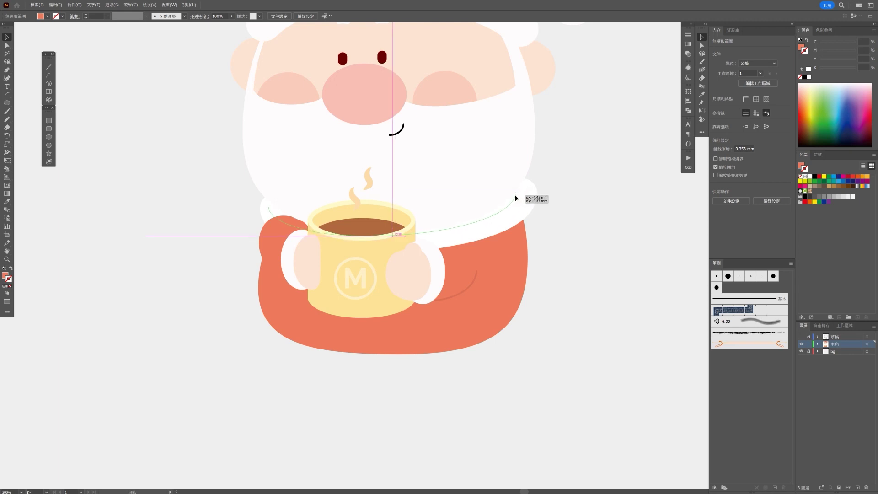
left_click(515, 194)
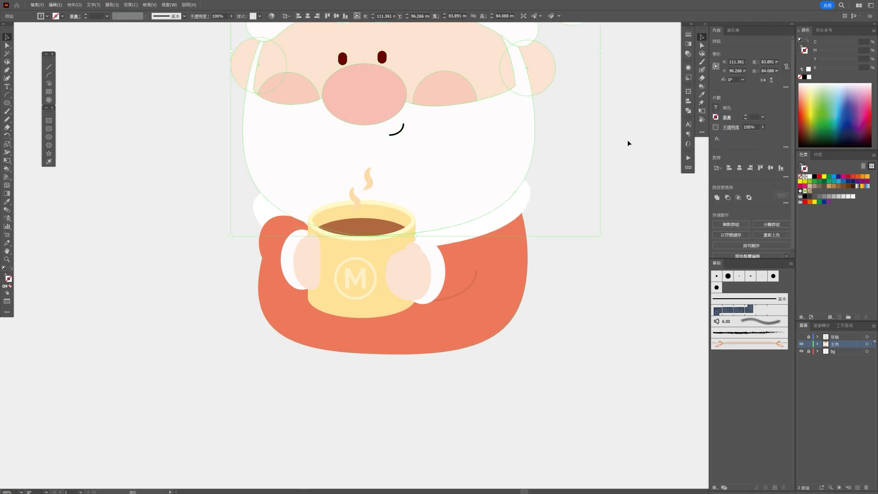
double_click(468, 169)
left_click(801, 46)
key("Escape")
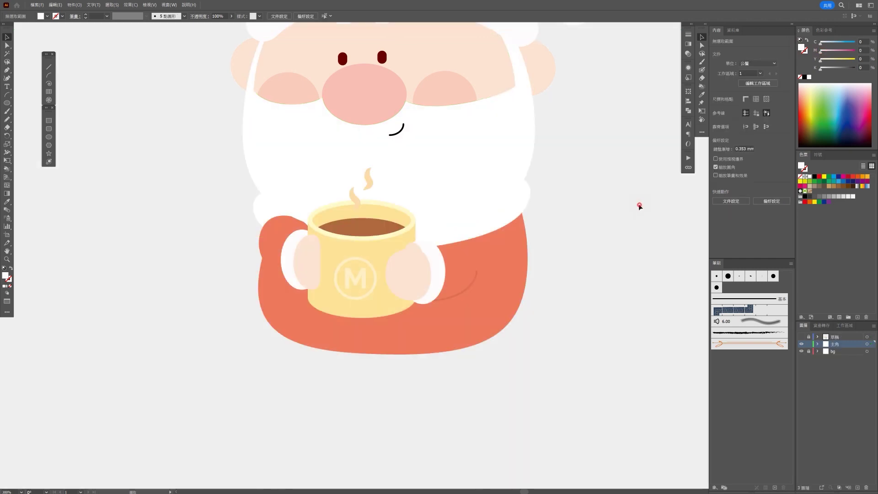
scroll(582, 238, "down", 3)
scroll(582, 238, "down", 3)
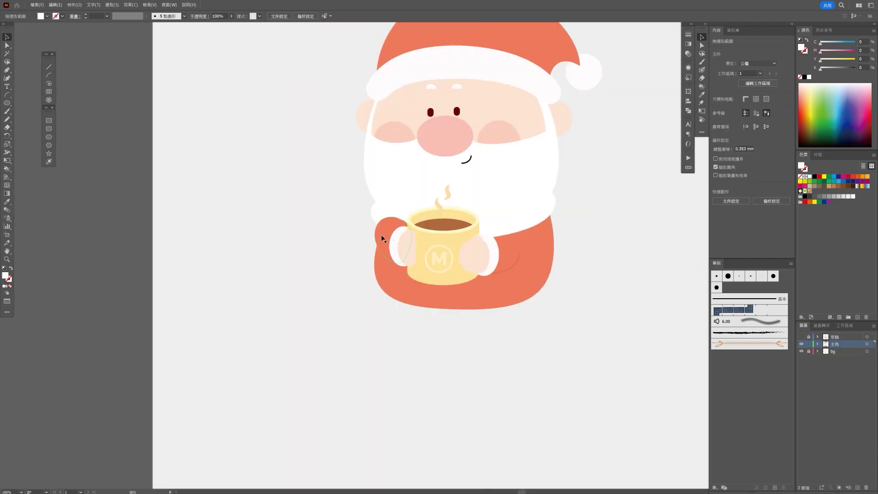
Select the white band curve and open the Object menu.
left_click(381, 237)
left_click(361, 249)
scroll(352, 264, "down", 1)
scroll(352, 266, "down", 3)
scroll(504, 224, "up", 4)
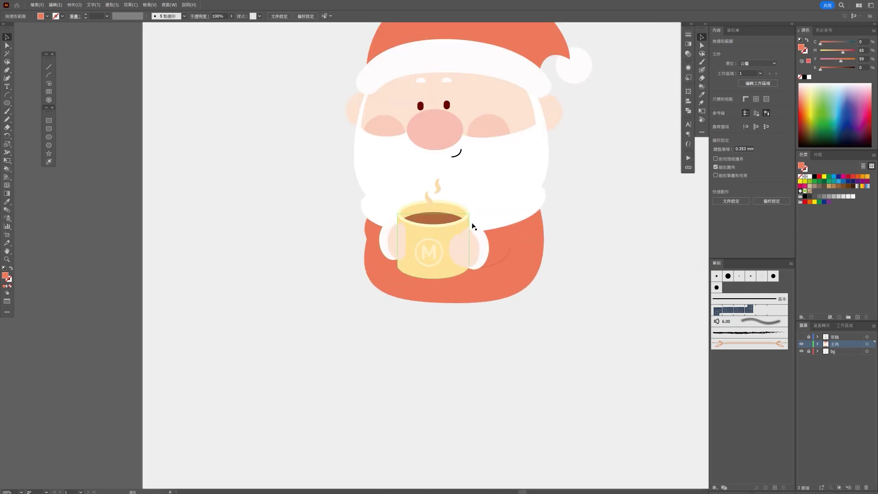
left_click(504, 219)
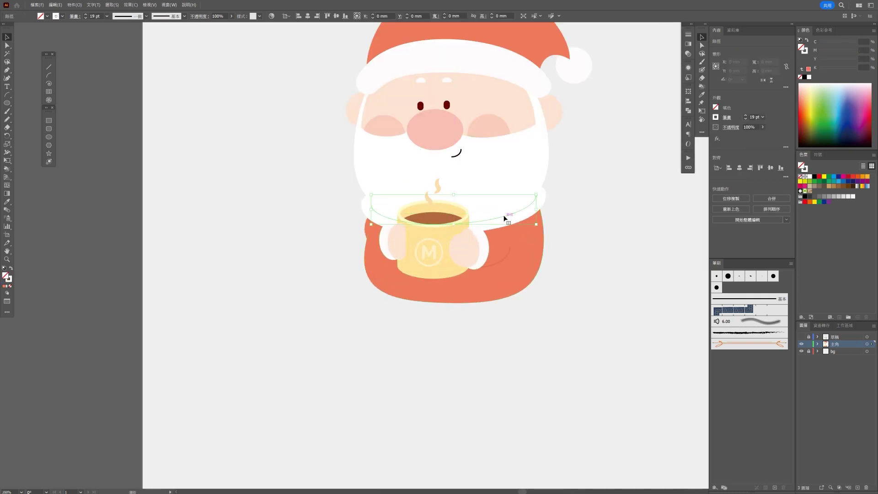
left_click(75, 5)
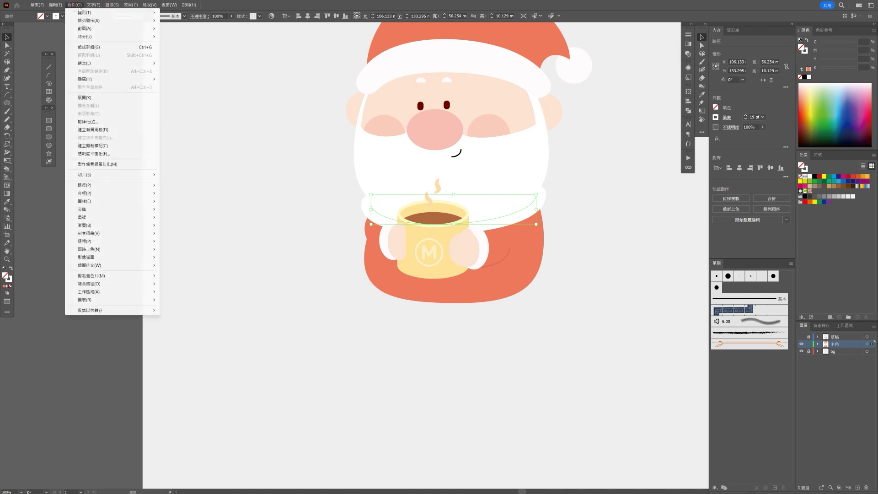
Expand the white band's stroke into a filled shape.
left_click(89, 98)
left_click(419, 282)
left_click(466, 336)
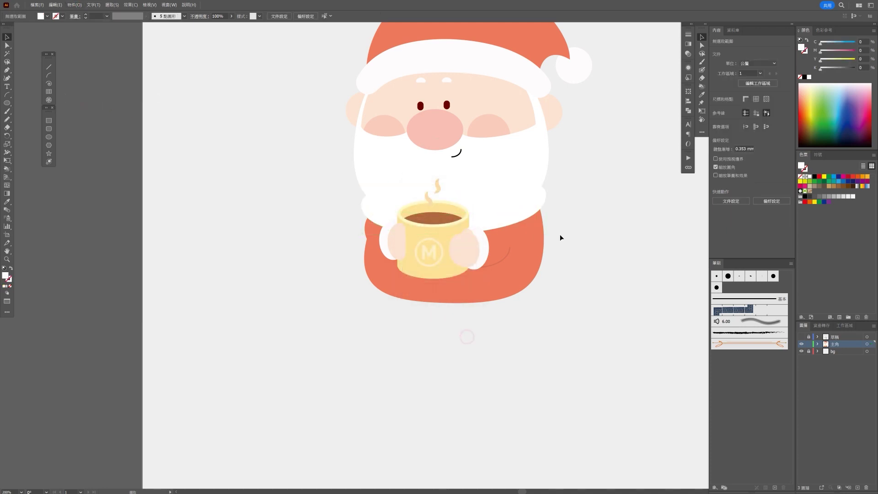
key("ctrl+0")
scroll(562, 231, "up", 5)
Scale the expanded band down slightly around its centre and shift it down-right.
left_click(505, 156)
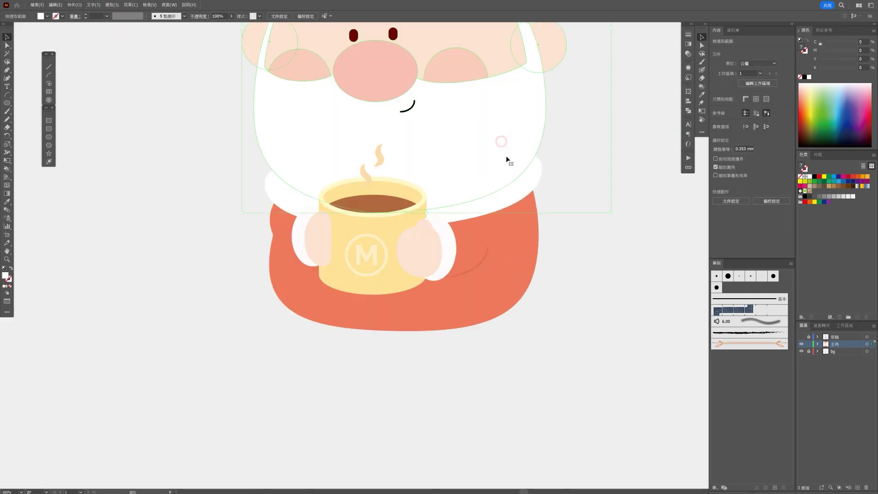
scroll(574, 197, "down", 1)
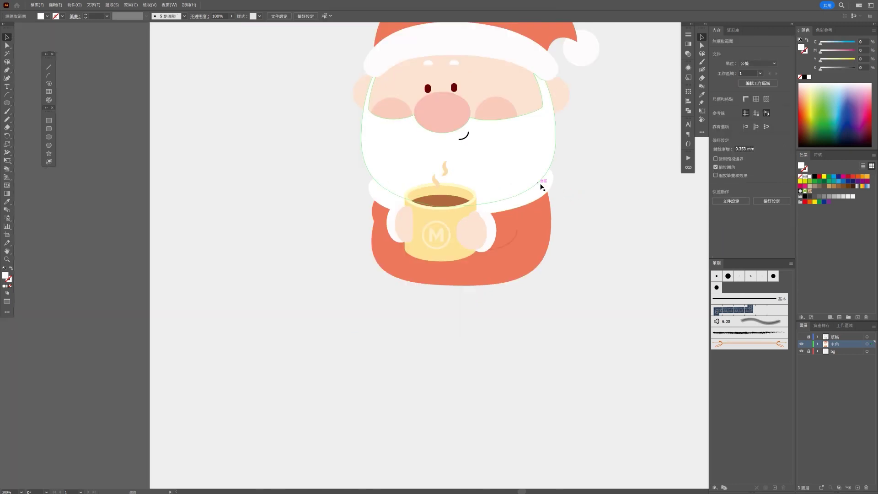
left_click(541, 185)
scroll(550, 177, "up", 3)
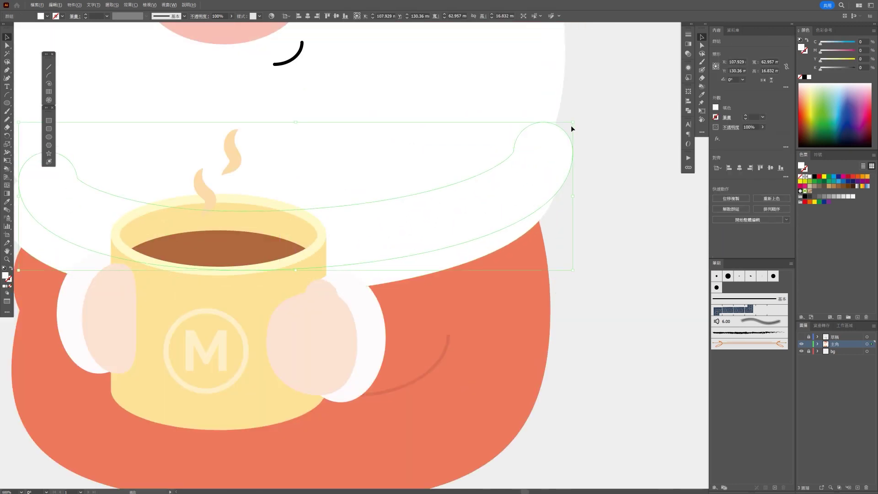
left_click_drag(571, 128, 499, 199)
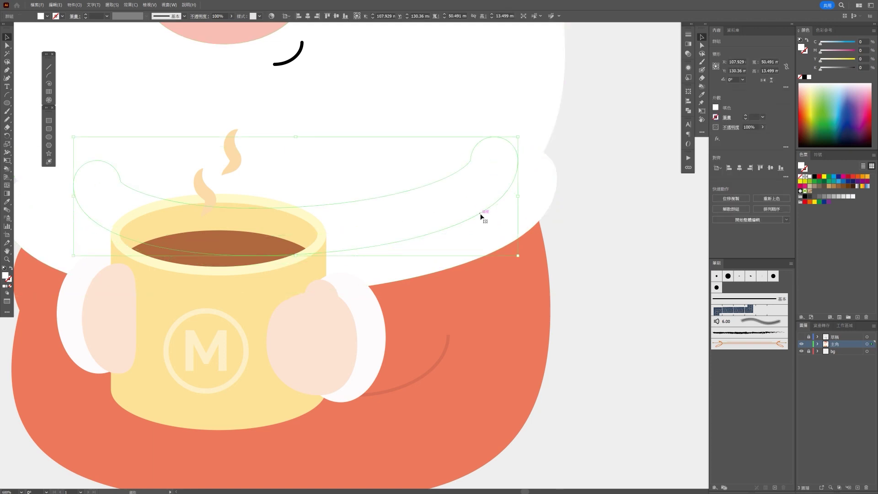
left_click_drag(480, 215, 486, 225)
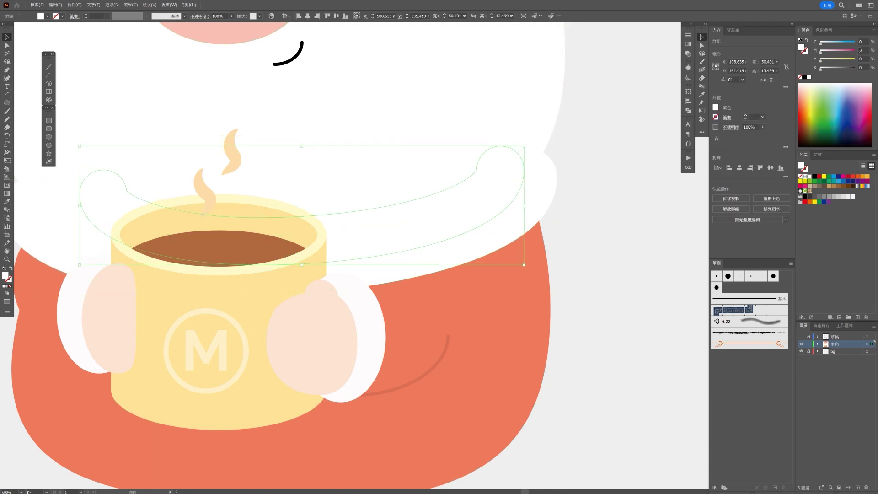
Add light-blue shading along the band's lower edge and nudge the band into place.
left_click_drag(824, 45, 825, 47)
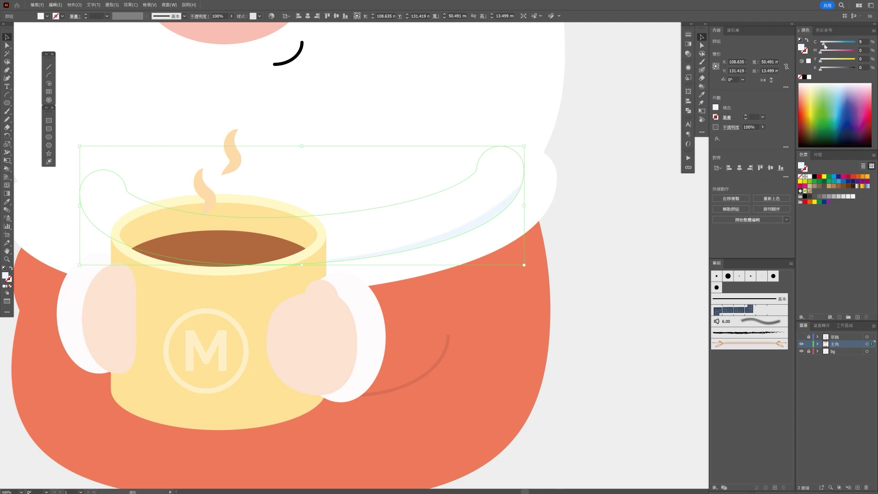
left_click(585, 235)
left_click_drag(482, 224, 486, 215)
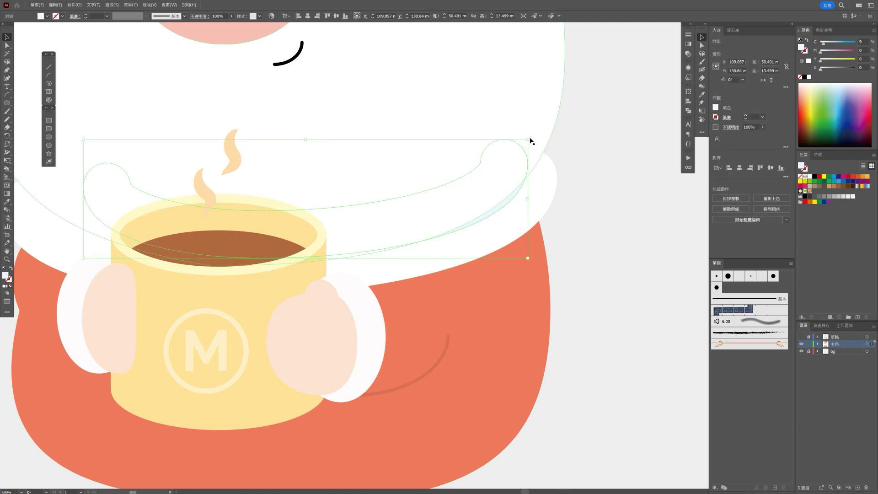
left_click(577, 177)
left_click_drag(503, 209, 492, 209)
left_click(607, 210)
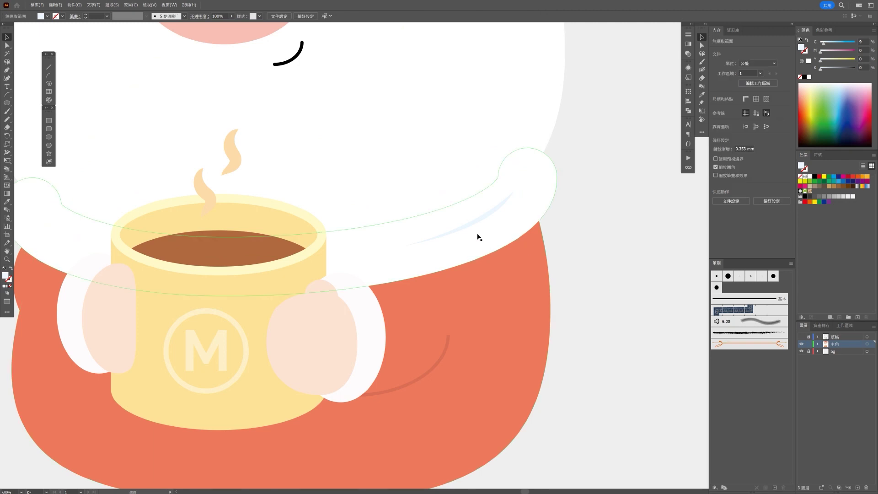
scroll(548, 254, "down", 1, "alt")
scroll(547, 253, "down", 3, "alt")
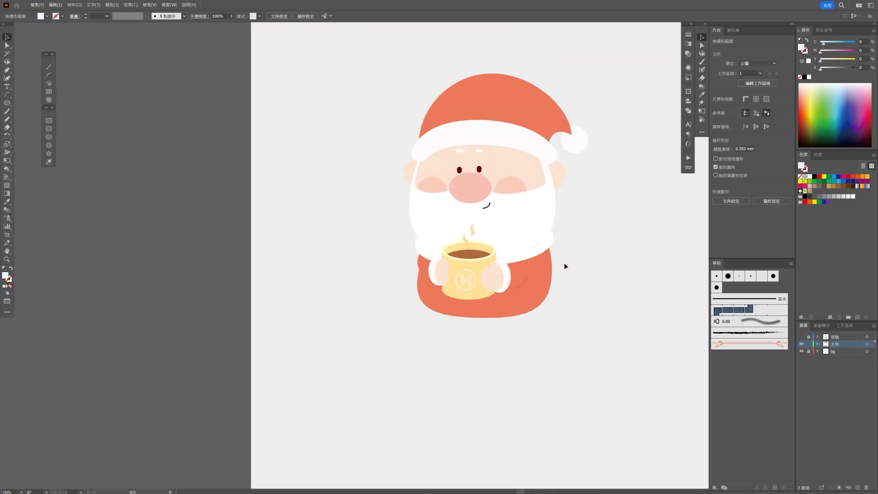
scroll(564, 266, "up", 1, "alt")
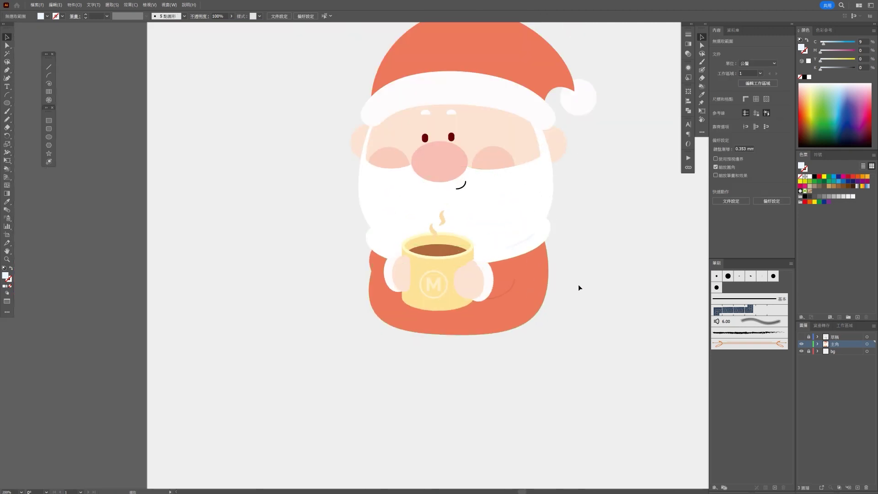
scroll(581, 285, "down", 2, "alt")
scroll(635, 305, "up", 2, "alt")
Nudge the arm group's left part rightward and select the sleeve shape.
left_click(319, 221)
left_click_drag(313, 221, 325, 220)
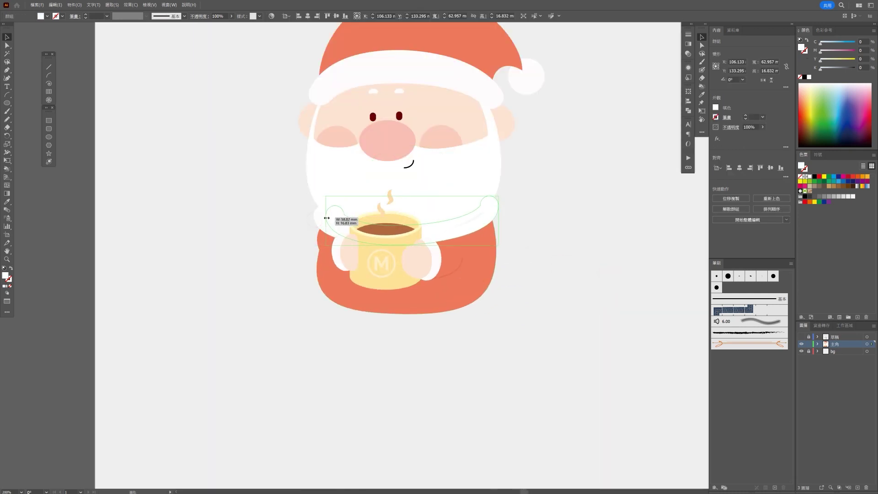
left_click(287, 255)
scroll(297, 268, "down", 2, "alt")
scroll(297, 267, "up", 3, "alt")
left_click(370, 245)
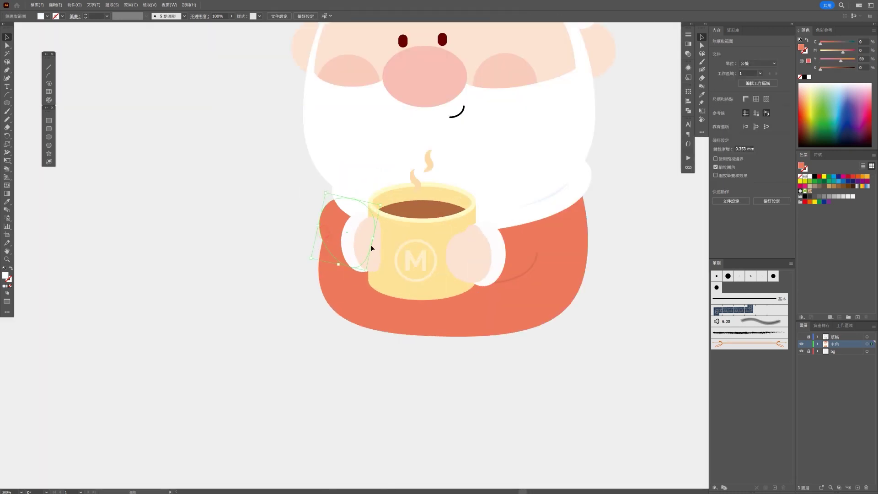
Move both hands, the mug and the right arm's arc slightly up and to the left.
key("w")
left_click(403, 251)
left_click(470, 251)
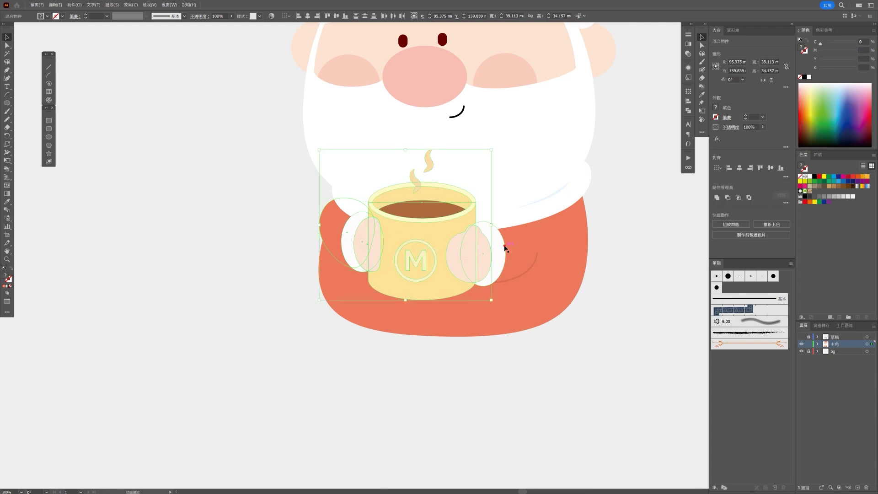
left_click(516, 276)
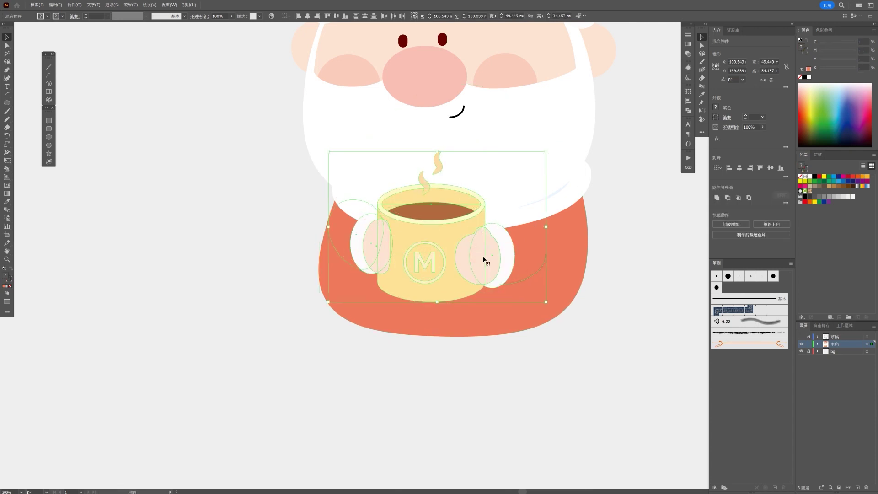
left_click_drag(482, 259, 476, 251)
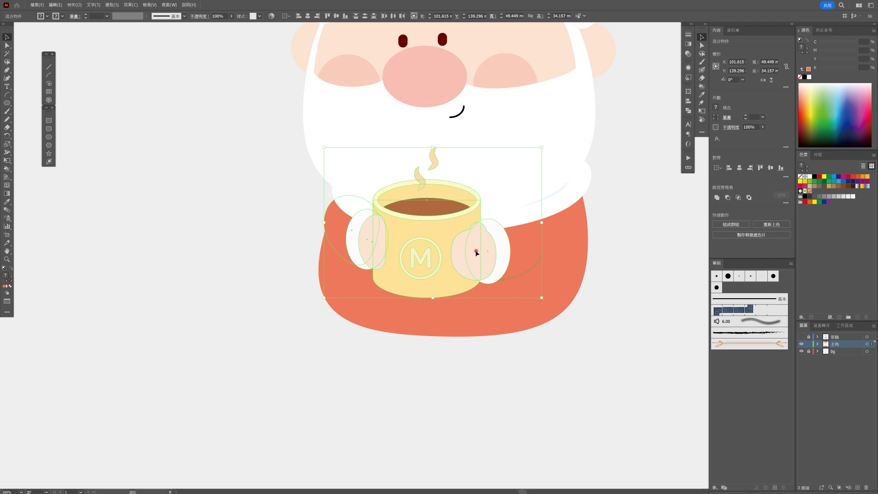
key("ctrl+shift+a")
key("ctrl+1")
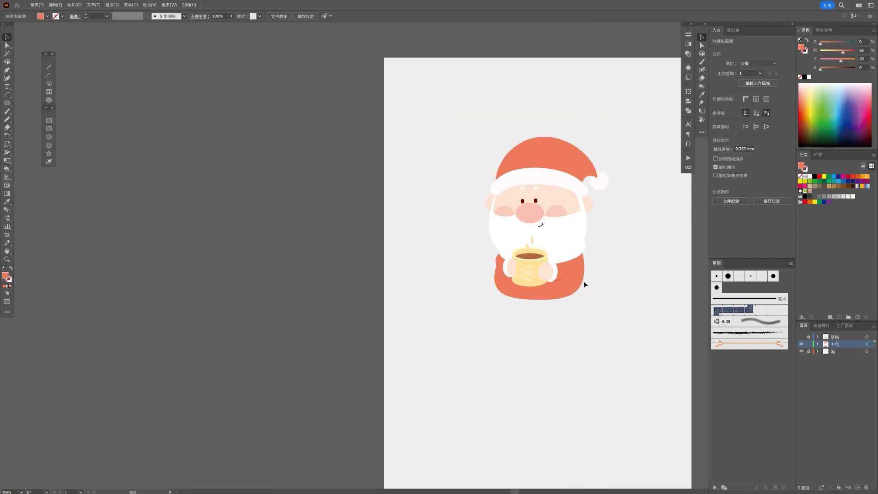
scroll(551, 288, "down", 1)
scroll(542, 297, "up", 2)
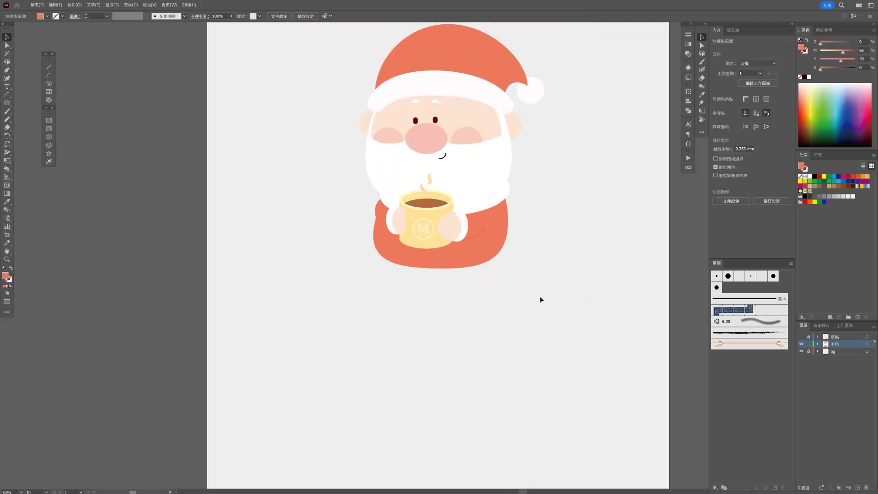
scroll(503, 286, "down", 1)
scroll(457, 258, "up", 1)
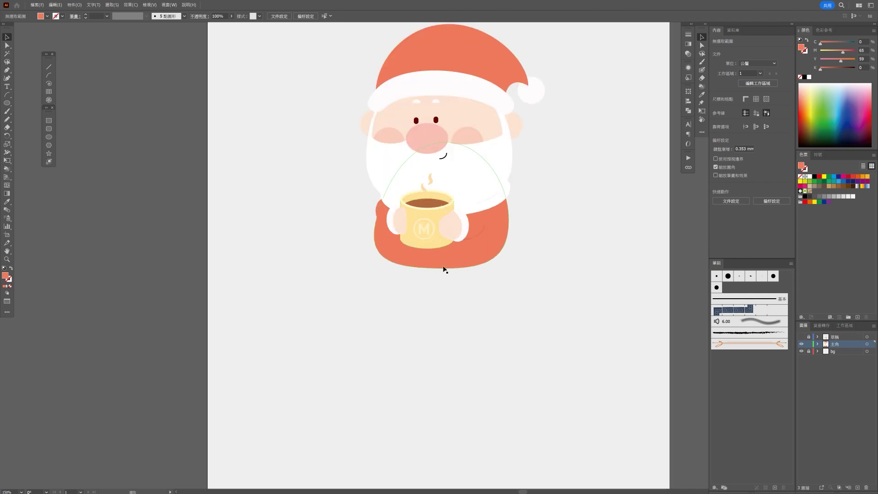
Inspect the red body outline and its left anchor with Direct Selection.
left_click(8, 45)
scroll(320, 183, "up", 1)
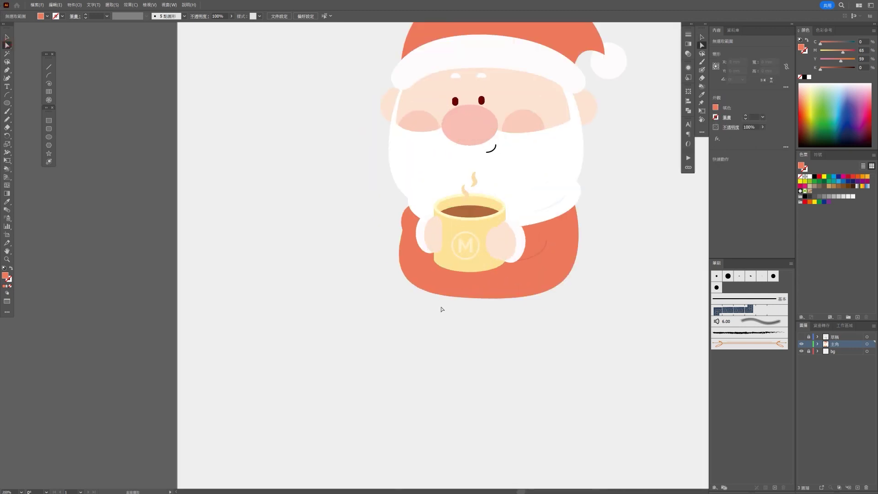
left_click(406, 247)
left_click(402, 238)
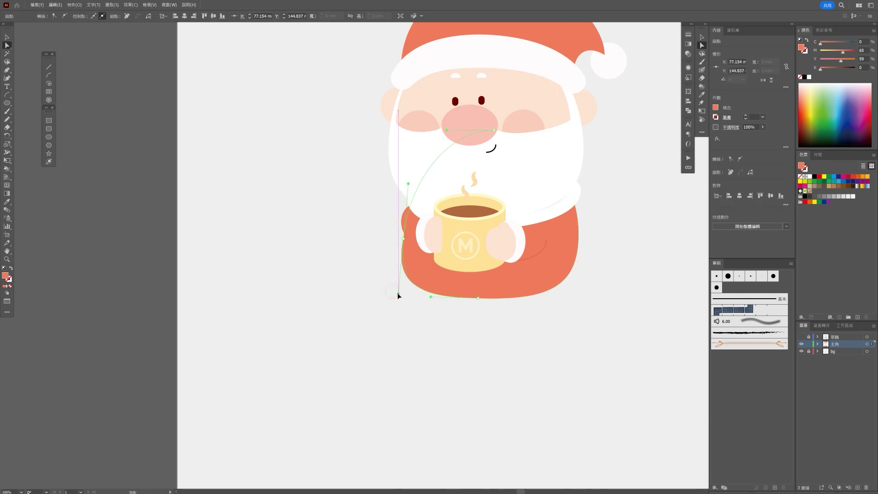
left_click(397, 299)
scroll(538, 309, "down", 1)
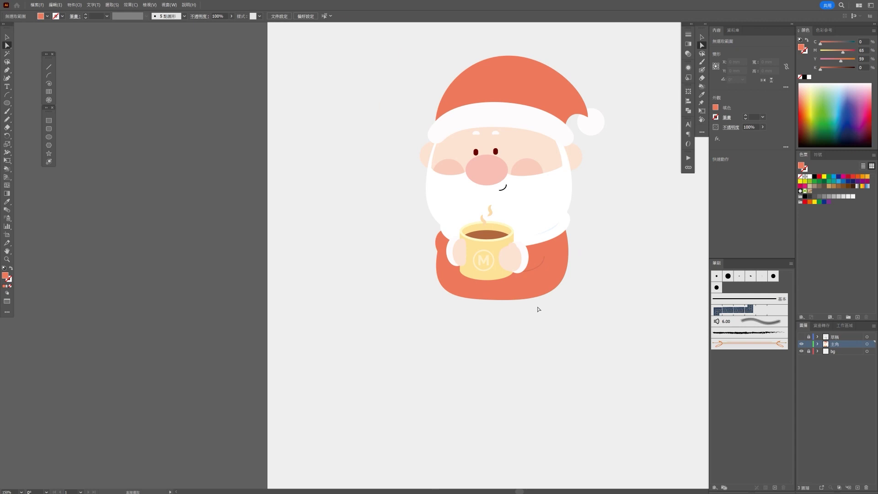
scroll(551, 307, "down", 1)
scroll(556, 304, "up", 1)
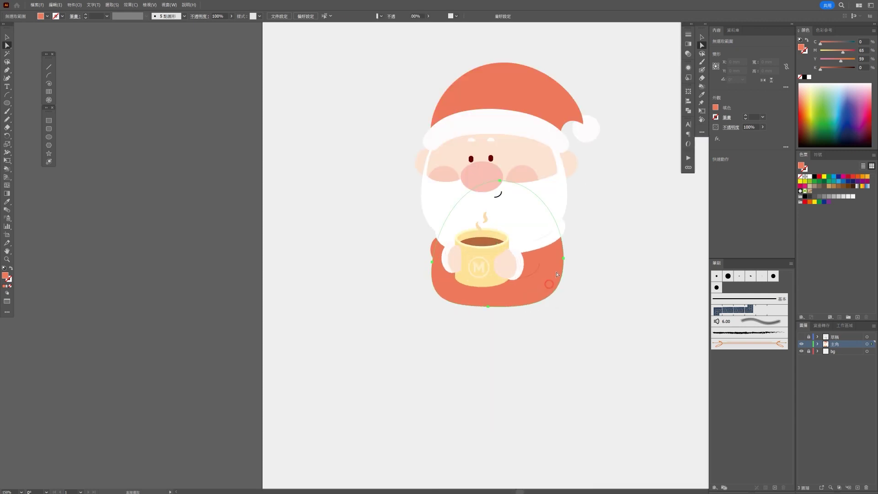
scroll(553, 288, "up", 1)
left_click(565, 258)
left_click(593, 268)
scroll(593, 307, "up", 1)
Draw an oval boot at Santa's lower left with a soft brown fill.
left_click(6, 103)
left_click_drag(264, 243, 331, 325)
left_click(834, 68)
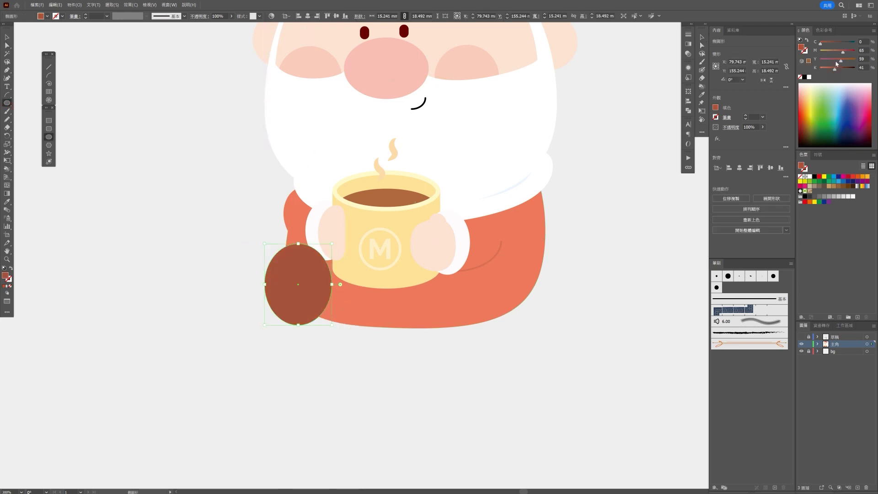
left_click(836, 53)
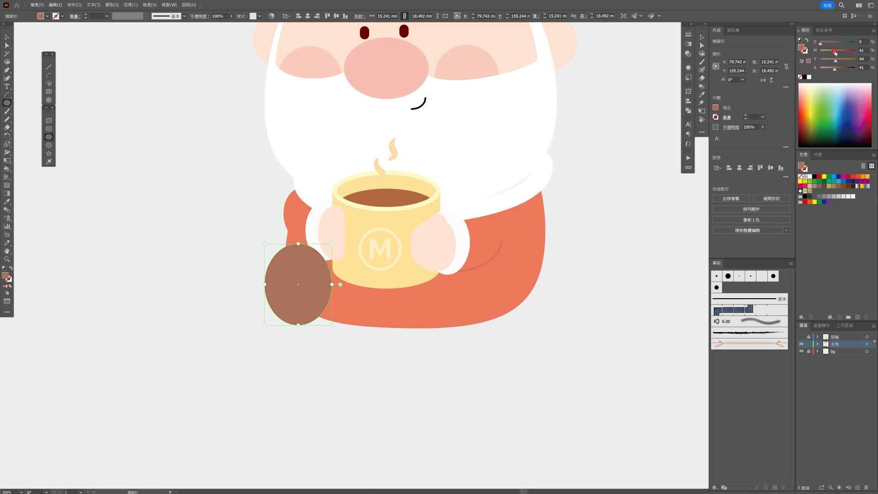
Duplicate the brown oval to Santa's right side and select the right copy.
left_click(7, 37)
mouse_move(294, 298)
left_mouse_down()
mouse_move(478, 286)
mouse_move(296, 297)
left_mouse_up()
left_click(350, 339)
key("ctrl+0")
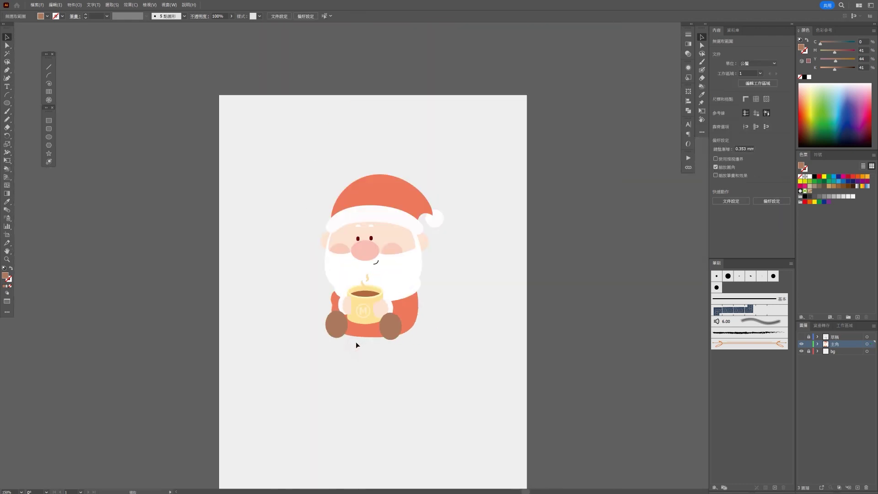
scroll(387, 347, "up", 5)
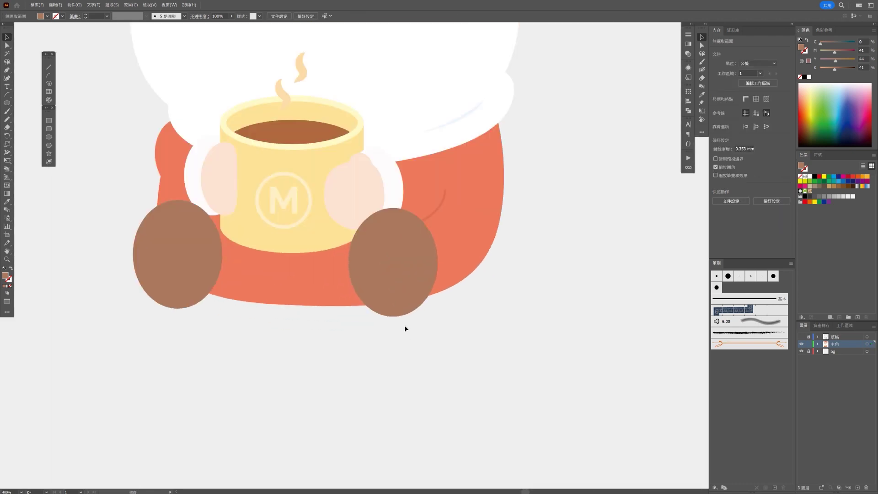
left_click(402, 278)
scroll(462, 293, "up", 3)
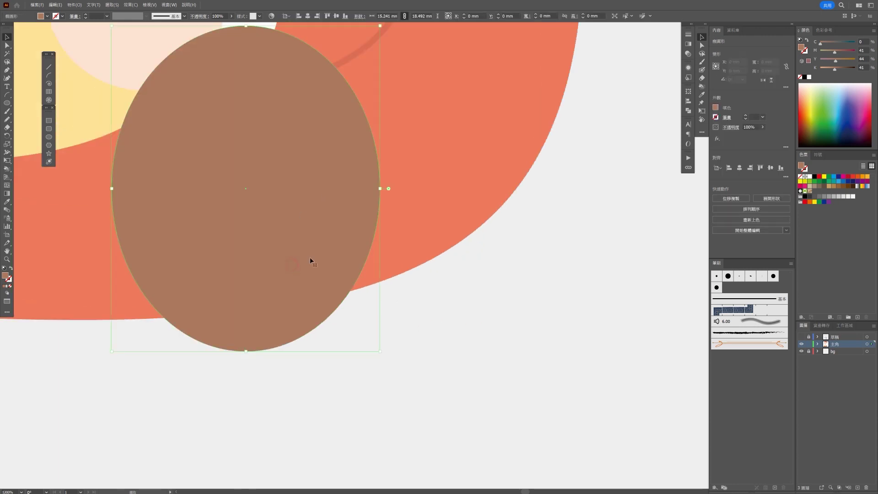
scroll(357, 242, "down", 1)
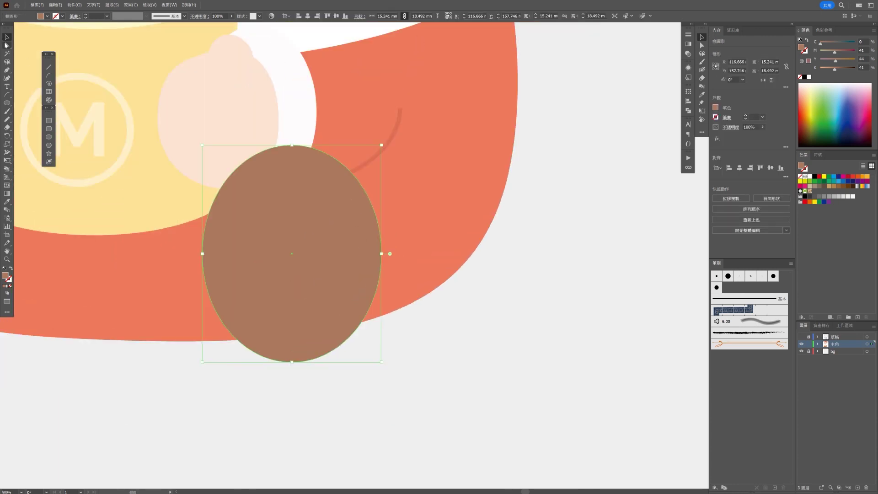
Raise the bottom anchors to flatten both boots, then nudge the left boot slightly.
key("a")
scroll(239, 319, "down", 2)
scroll(207, 267, "up", 1)
left_click_drag(223, 237, 224, 237)
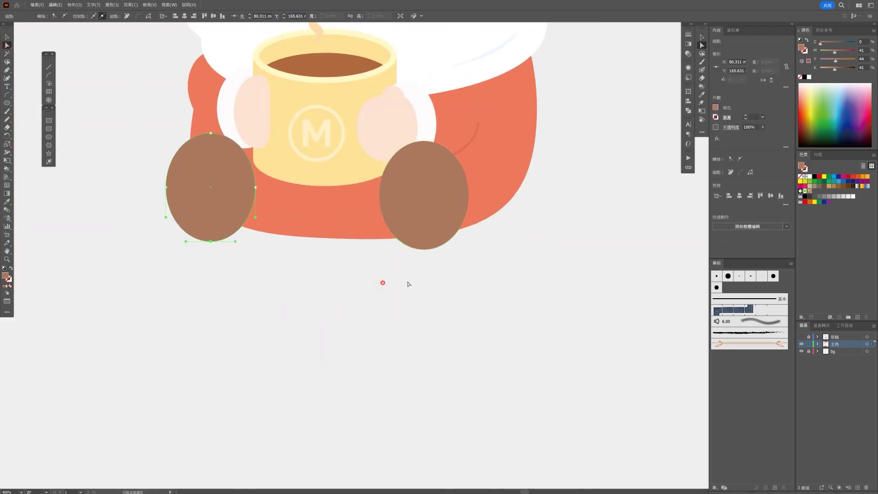
left_click_drag(444, 248, 424, 242)
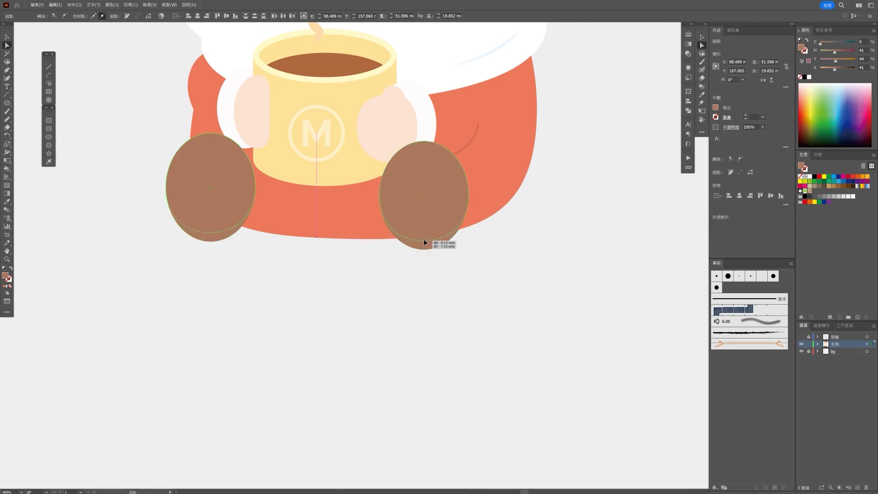
left_click_drag(195, 180, 193, 187)
left_click(440, 181)
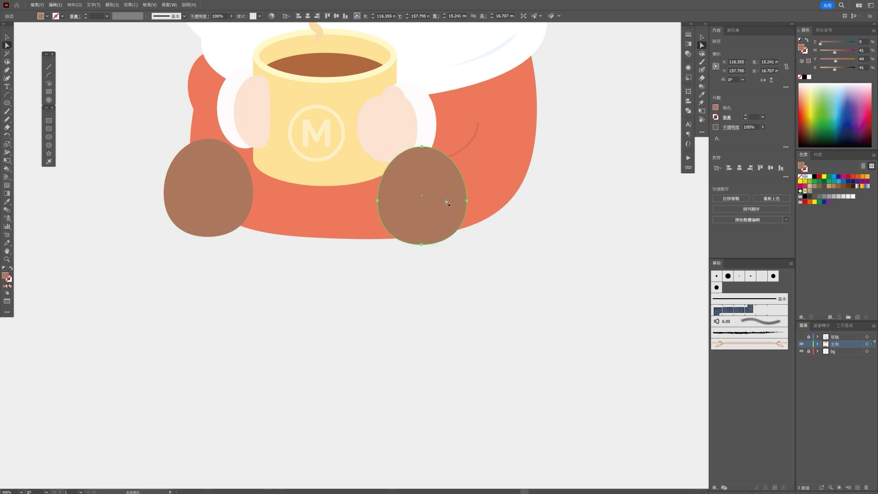
Make a copy of the right boot oval a lighter brown for shading.
key("Right")
key("Right")
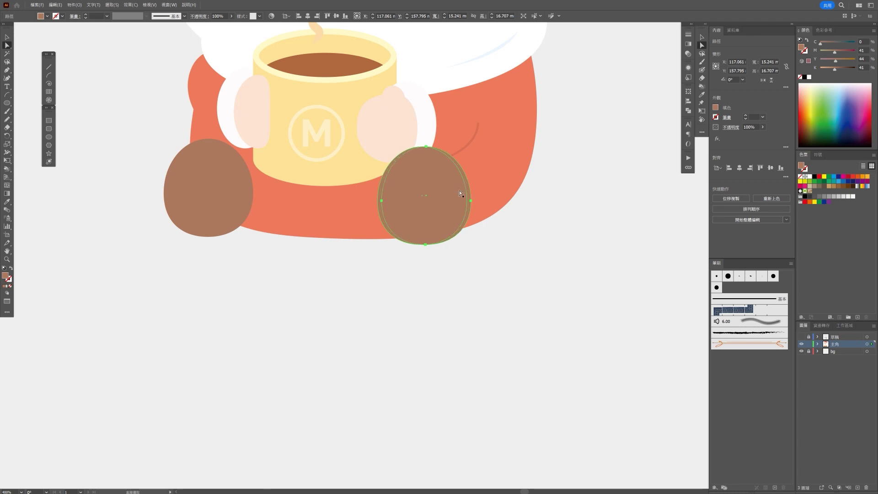
left_click_drag(835, 68, 835, 52)
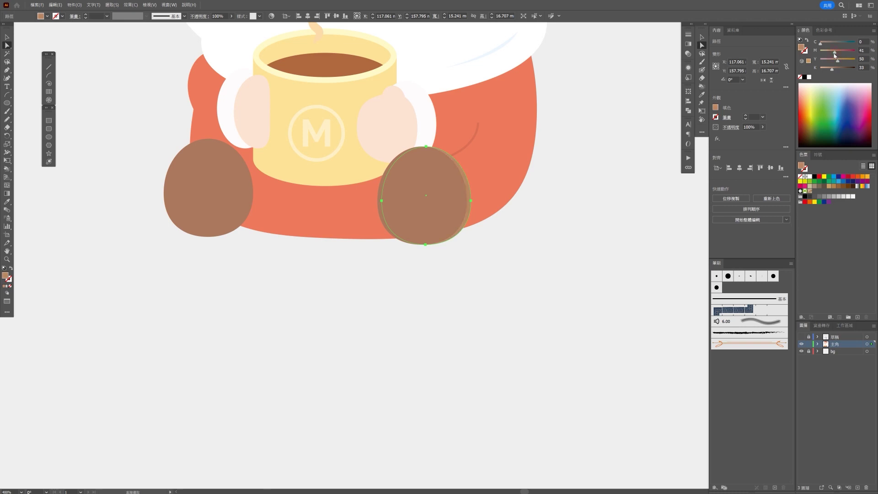
key("ctrl+z")
key("ctrl+z")
key("ctrl+z")
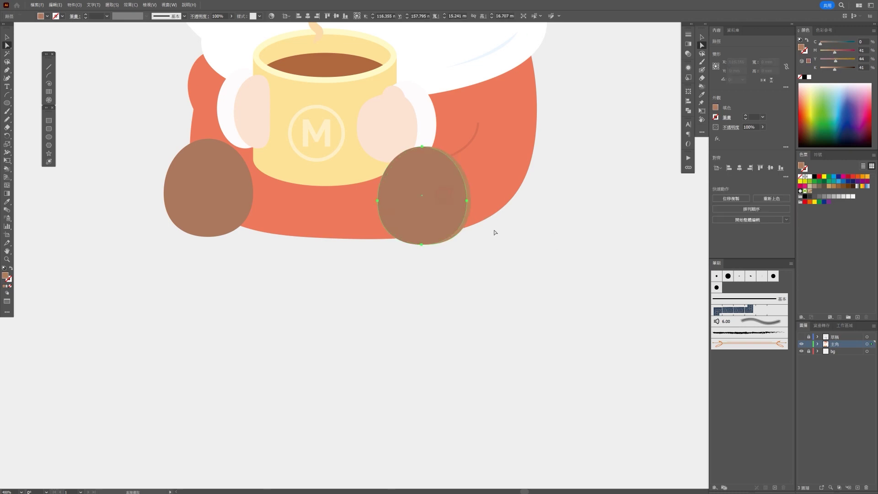
scroll(496, 231, "up", 1)
scroll(665, 245, "up", 1)
key("ctrl+shift+z")
key("ctrl+shift+z")
key("ctrl+shift+z")
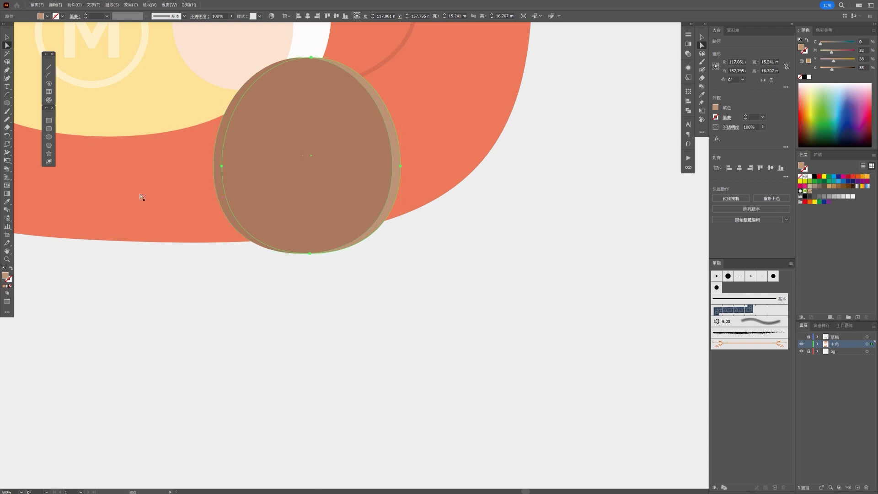
key("ctrl+z")
key("v")
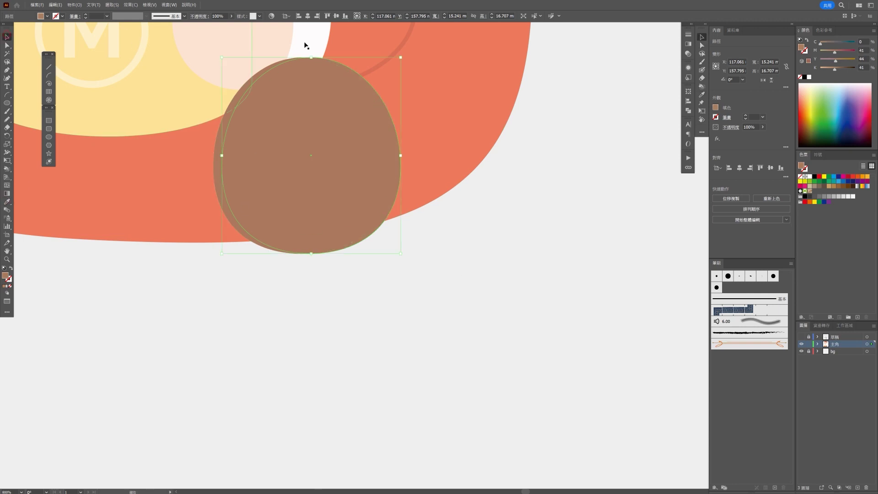
left_click_drag(835, 70, 832, 69)
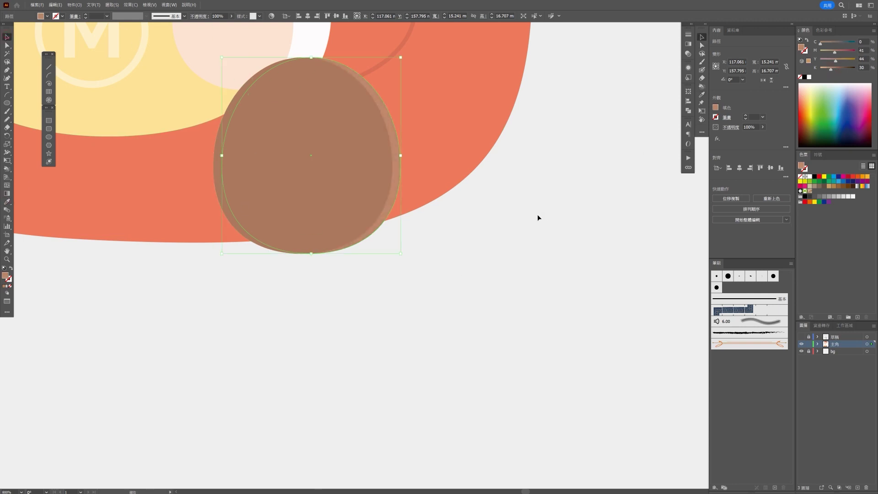
Offset and shrink the lighter oval so it peeks out beside the dark boot.
left_click(505, 215)
scroll(429, 233, "up", 2)
scroll(430, 233, "right", 2)
left_click_drag(325, 229, 373, 227)
left_click_drag(288, 116, 287, 137)
left_click_drag(377, 225, 349, 225)
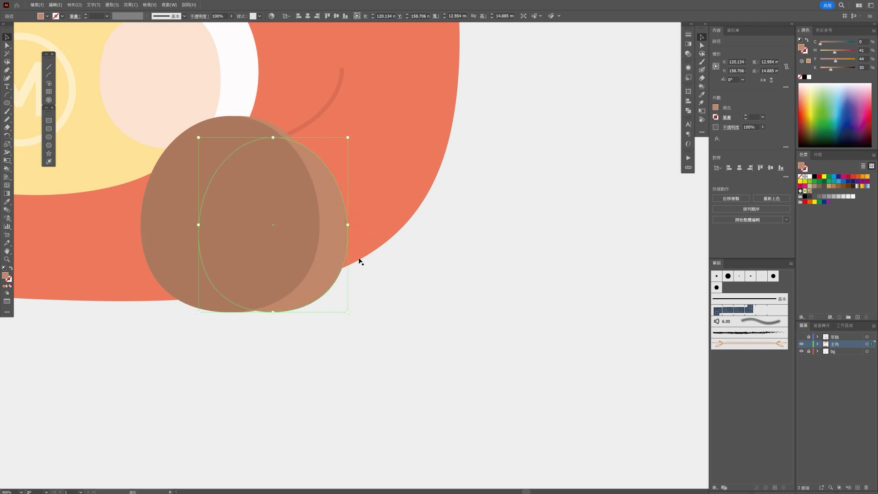
left_click(393, 317)
scroll(389, 319, "down", 2)
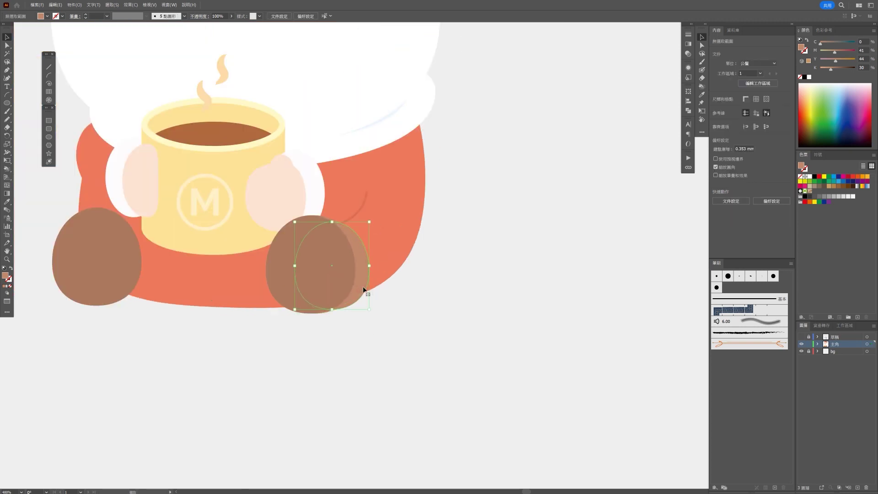
scroll(364, 306, "up", 2)
left_click_drag(357, 273, 353, 275)
left_click(387, 299)
Lower the dark oval's top and stretch the light-brown shade downward.
scroll(395, 320, "down", 3)
scroll(430, 272, "up", 2)
left_click(398, 260)
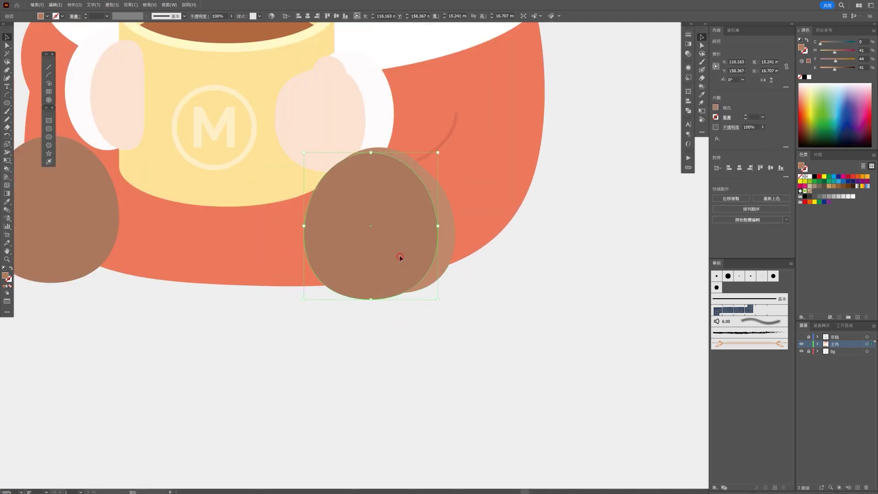
left_click(424, 176)
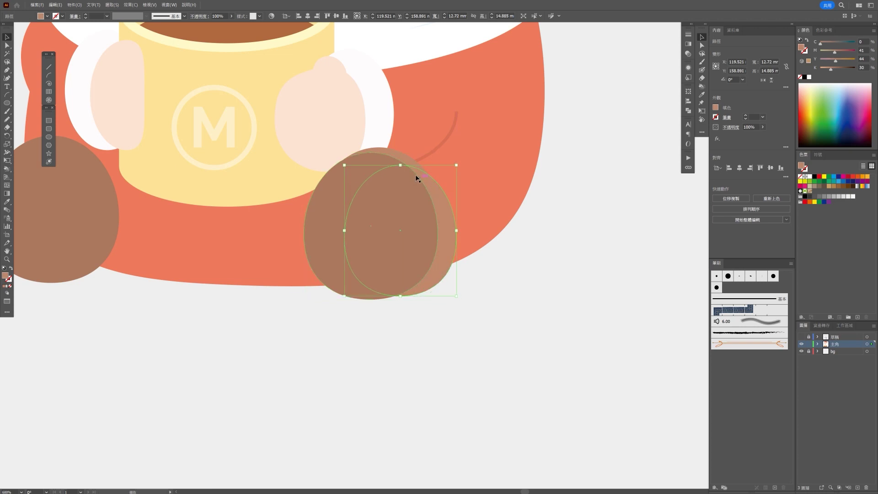
left_click_drag(401, 164, 401, 170)
left_click_drag(450, 215, 452, 210)
left_click(391, 151)
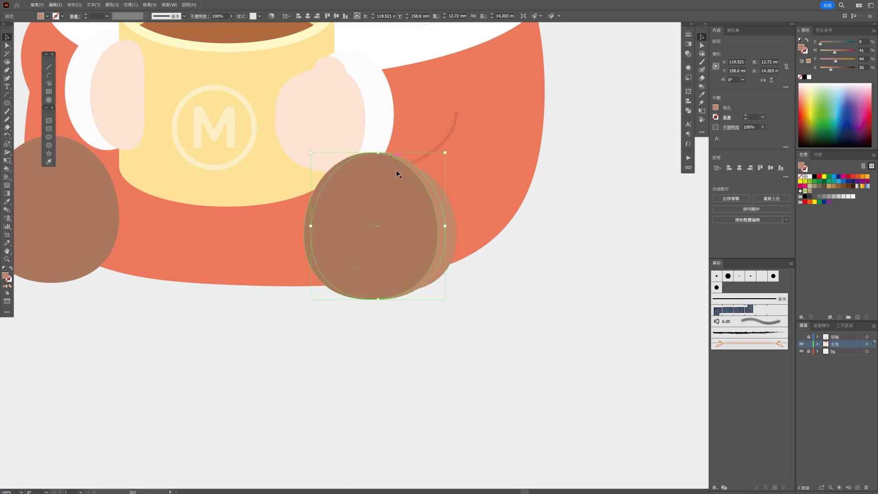
left_click(490, 310)
left_click(449, 262)
left_click_drag(402, 294, 403, 300)
left_click(425, 313)
Pan over to the left boot and select it.
scroll(433, 310, "down", 2)
scroll(434, 310, "down", 1)
scroll(438, 292, "up", 2)
left_click(435, 274)
left_click(457, 297)
scroll(458, 300, "down", 2)
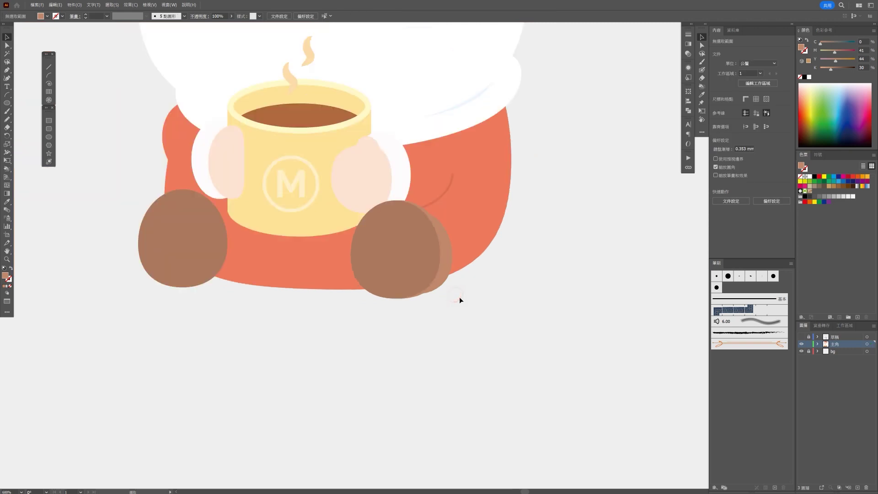
left_click_drag(455, 316, 575, 284)
left_click(402, 247)
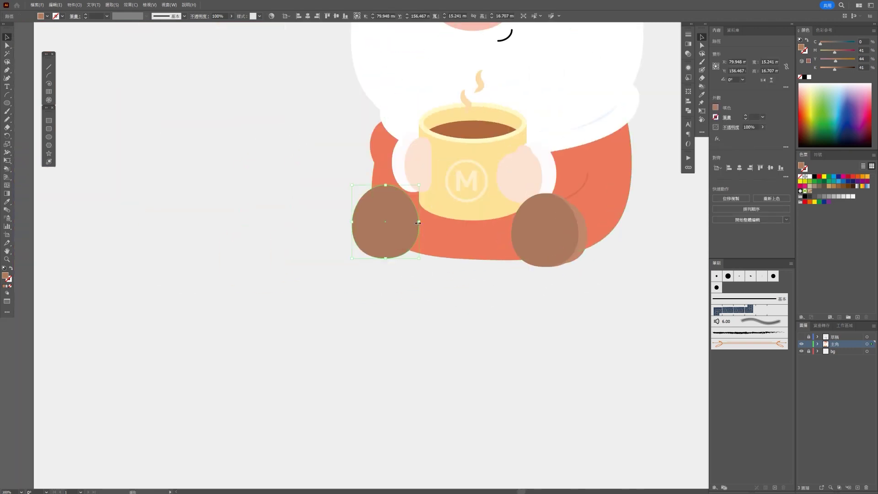
Tilt the left boot about 12 degrees and sample the lighter brown onto its shade.
left_click_drag(418, 184, 409, 179)
left_click_drag(390, 242, 386, 242)
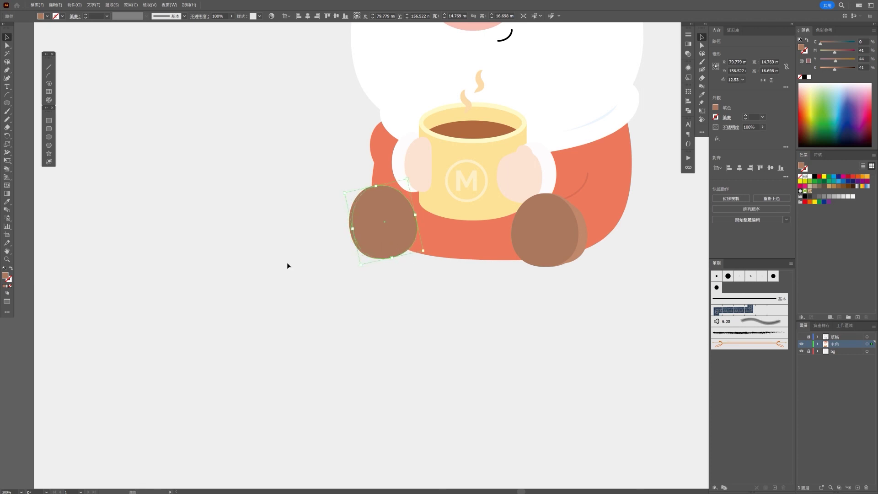
left_click(7, 202)
scroll(632, 221, "up", 2)
left_click(529, 262)
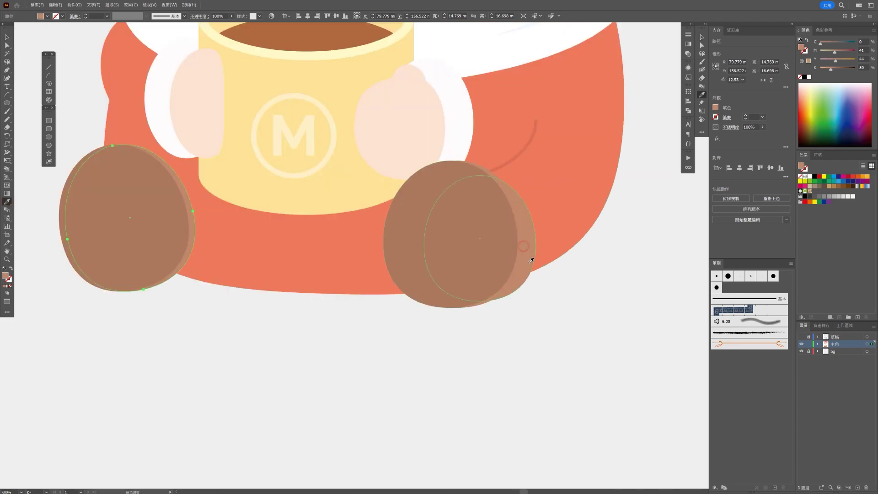
Offset and slightly shorten the left boot's lighter shade ellipse.
left_click(7, 38)
key("Right")
key("Right")
key("Right")
key("Right")
key("Right")
key("Right")
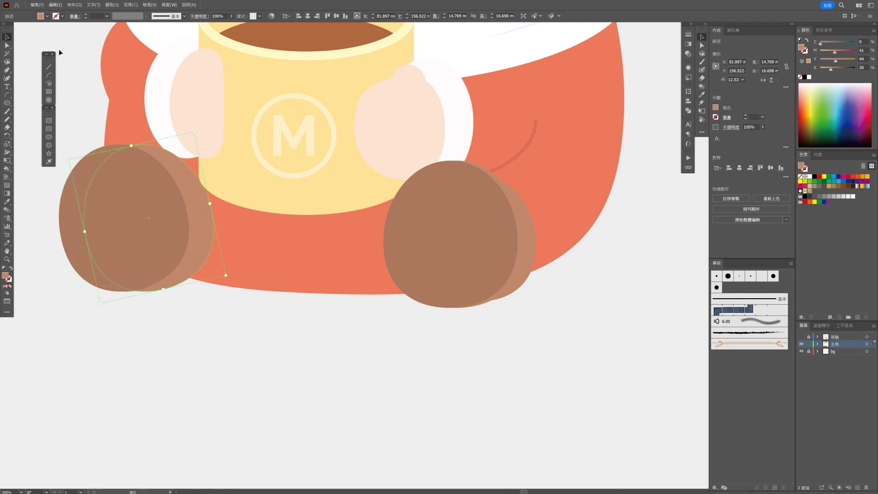
left_click_drag(133, 147, 135, 162)
left_click_drag(212, 211, 215, 209)
left_click(195, 303)
Shift the left boot and its shade slightly right together.
scroll(192, 299, "down", 4, "alt")
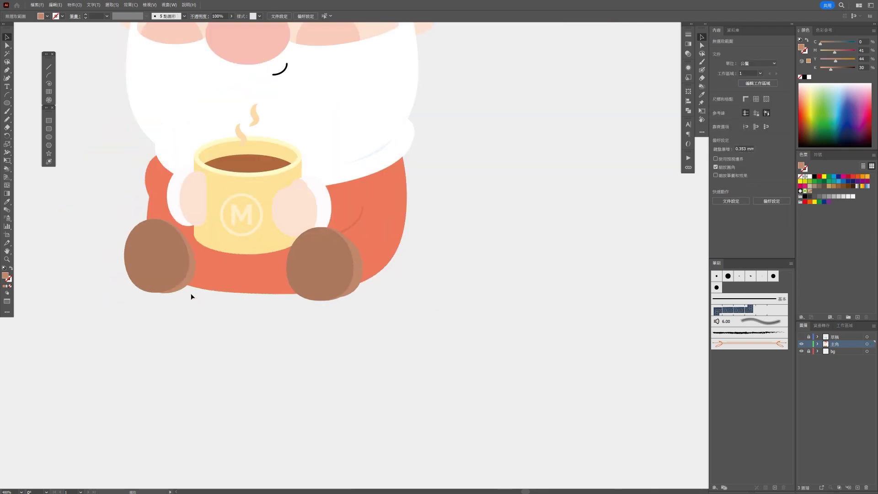
scroll(190, 300, "up", 4, "alt")
left_click(191, 275)
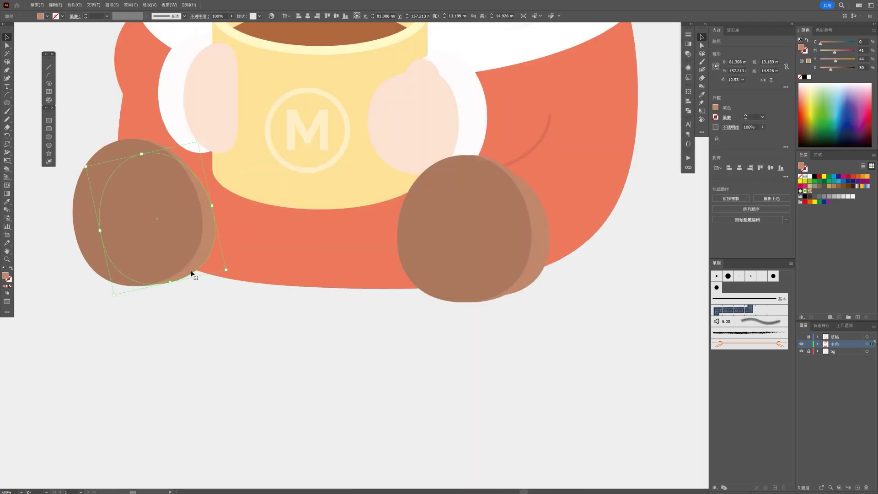
left_click(196, 242, "shift")
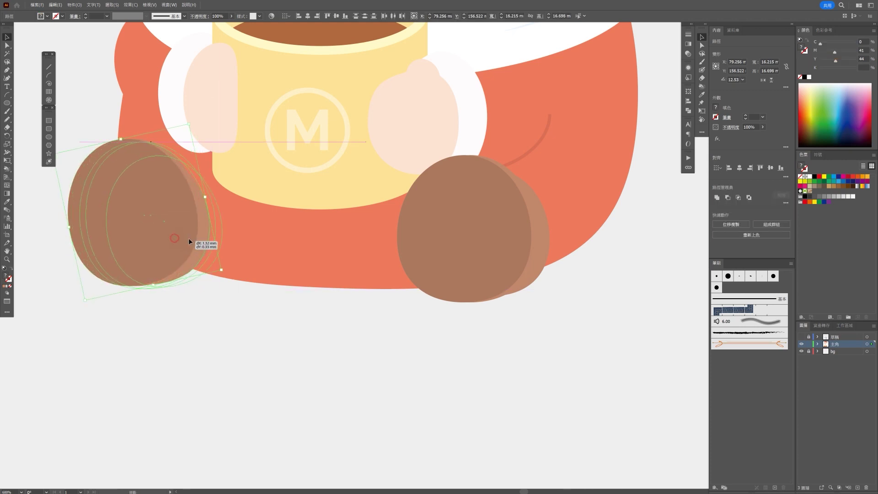
left_click_drag(183, 244, 186, 239)
left_click(275, 312)
scroll(293, 320, "down", 4, "alt")
scroll(292, 320, "down", 1, "alt")
scroll(279, 302, "up", 4, "alt")
left_click_drag(276, 291, 278, 290)
Select the right boot pieces, then view the whole Santa artboard zoomed out.
left_click(465, 302)
left_click(465, 301, "shift")
scroll(460, 281, "up", 3, "alt")
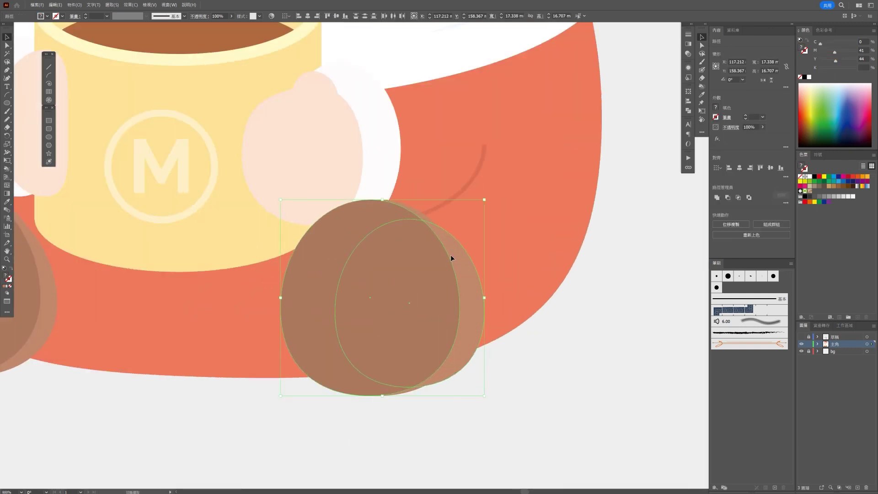
left_click(445, 400)
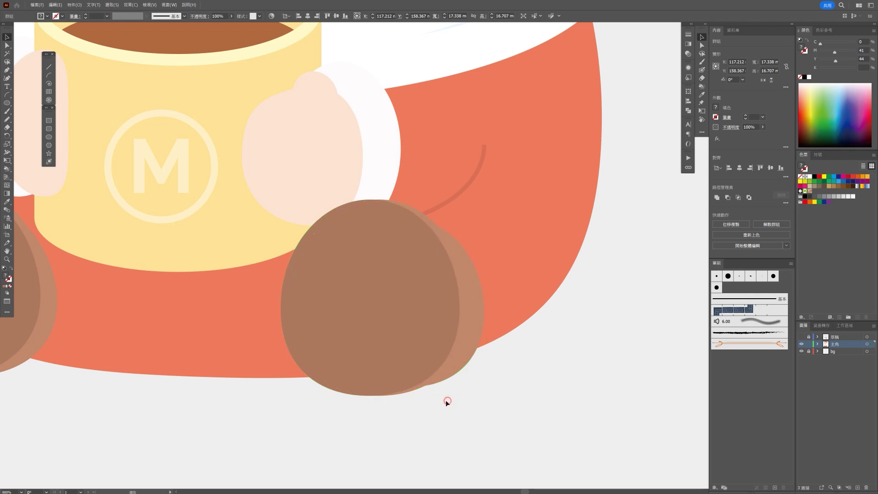
key("ctrl+0")
key("ctrl+minus")
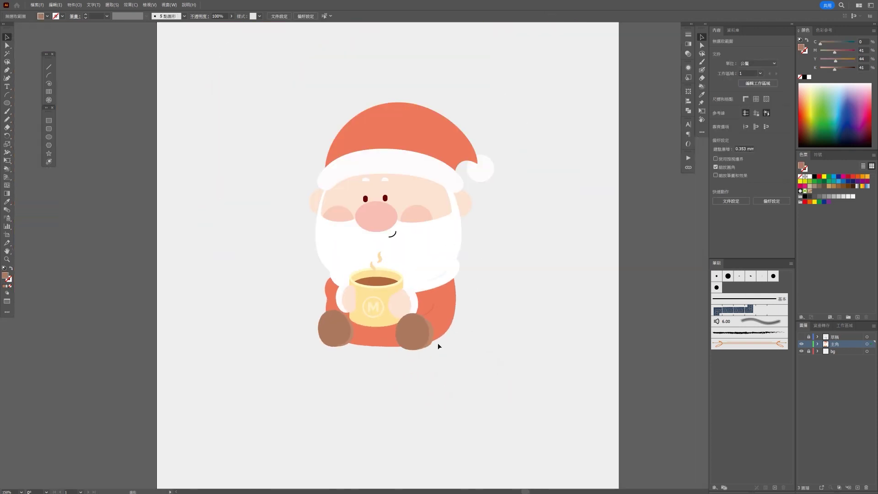
Move the white fur band down, widening it and reducing its height.
scroll(438, 346, "up", 3, "alt")
left_click(430, 237)
mouse_move(429, 285)
left_mouse_down()
mouse_move(416, 318)
mouse_move(479, 305)
left_mouse_up()
left_click_drag(334, 343, 334, 336)
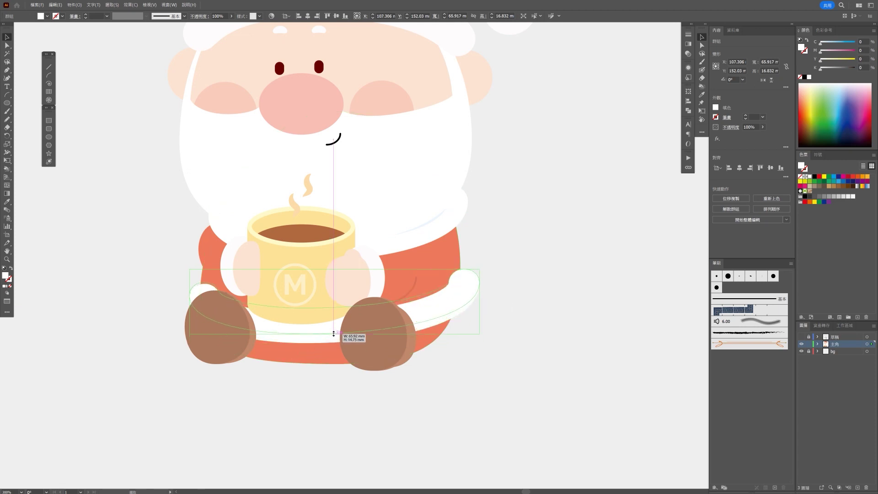
left_click_drag(460, 294, 460, 291)
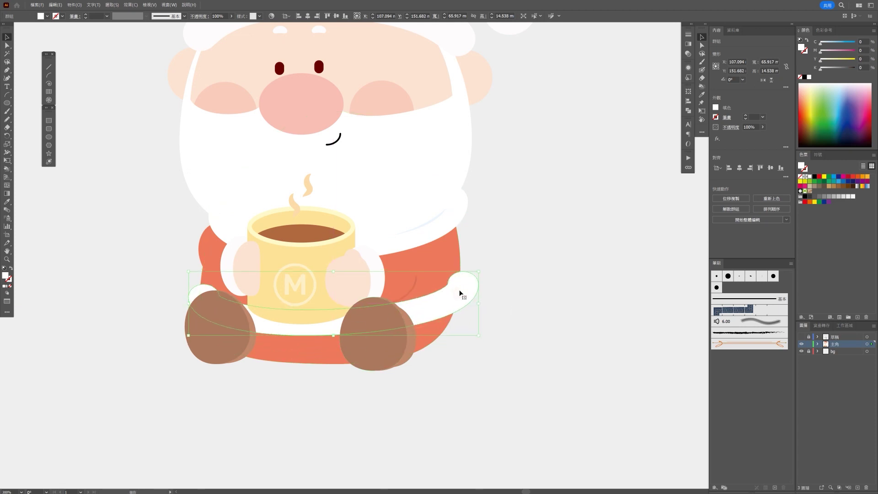
Check the fur band group, red body and left arm by selecting each.
double_click(460, 292)
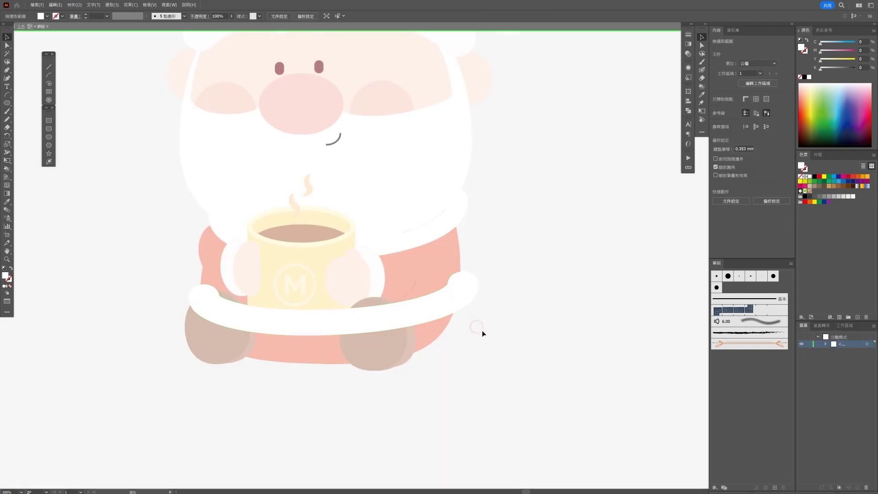
double_click(496, 341)
left_click(471, 303)
left_click(299, 361)
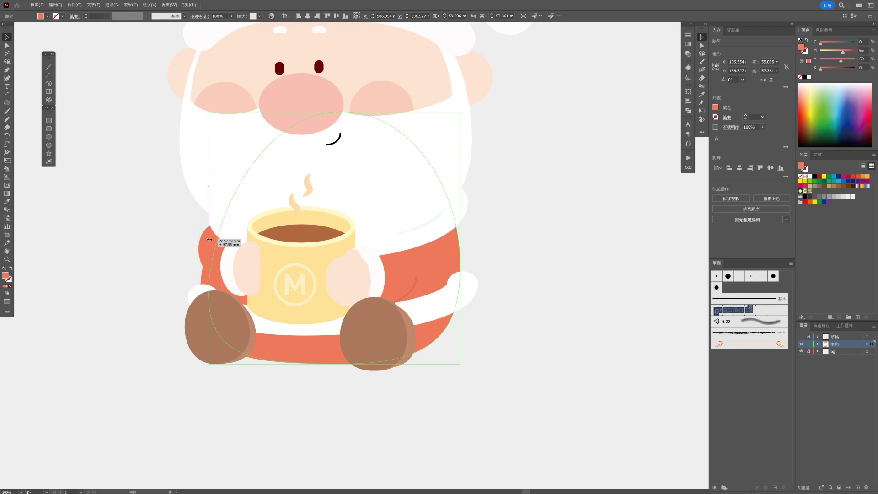
left_click(156, 307)
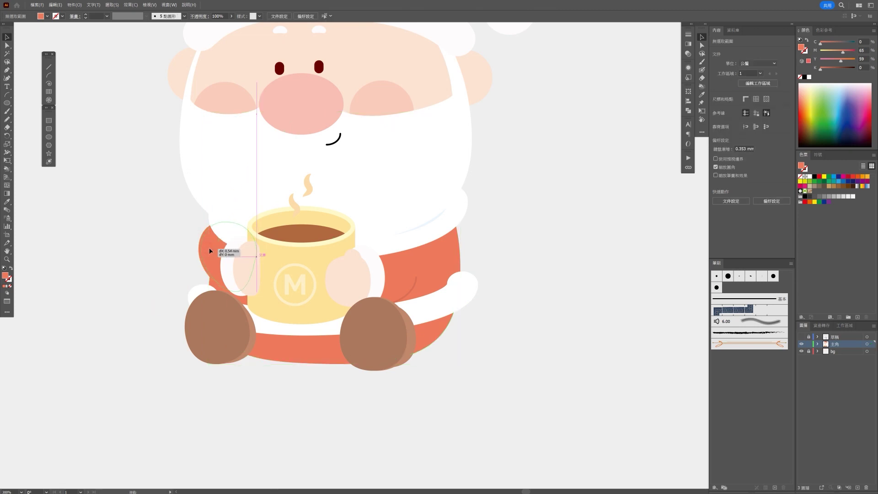
left_click(209, 247)
left_click(500, 305)
Shift the fur band right and down across Santa's lap.
scroll(500, 306, "down", 3)
scroll(502, 310, "down", 3)
scroll(502, 309, "up", 3)
scroll(492, 319, "up", 3)
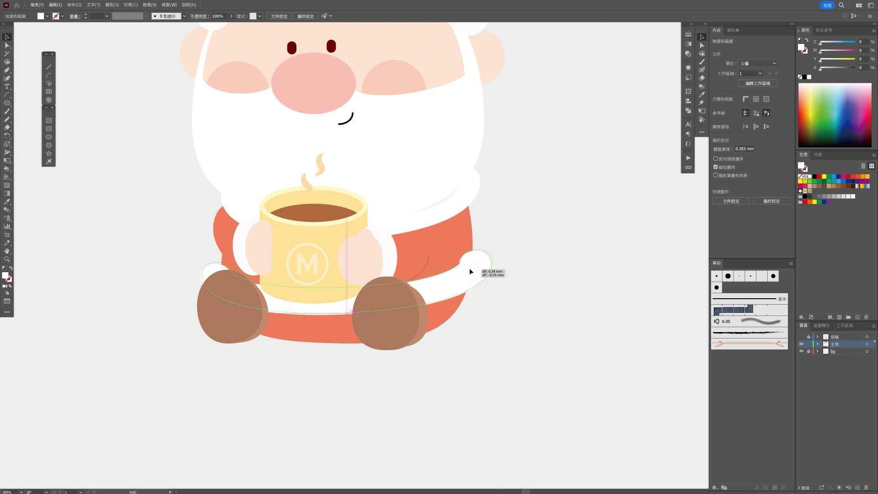
left_click(461, 267)
mouse_move(471, 270)
left_mouse_down()
mouse_move(483, 274)
mouse_move(492, 260)
left_mouse_up()
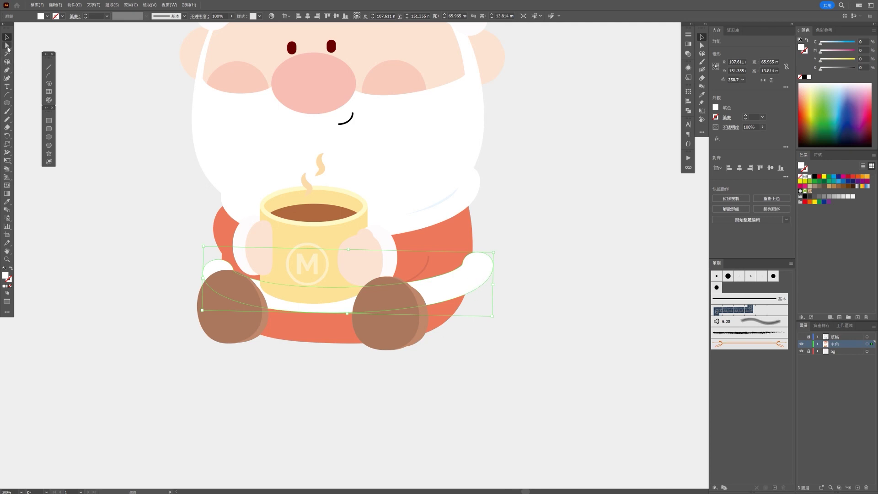
Pull the band's inner-curve and top-right anchors to start rounding its right end.
left_click(7, 45)
scroll(480, 259, "up", 3)
scroll(451, 288, "up", 4)
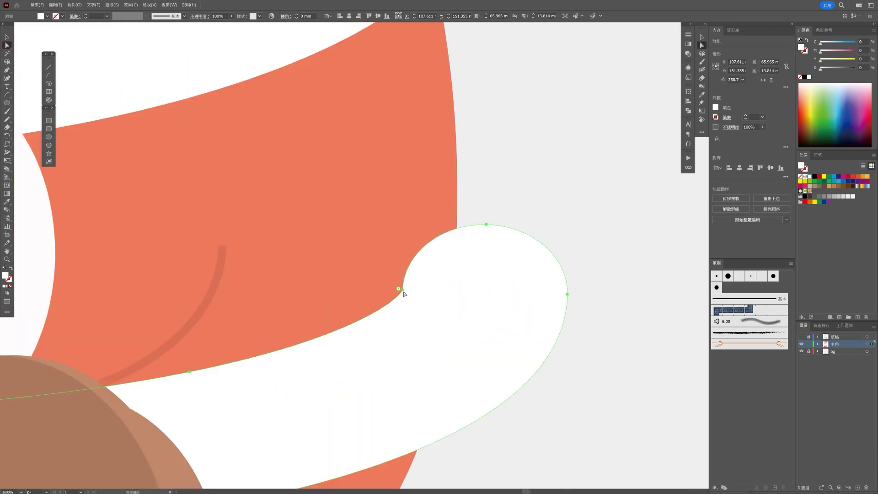
left_click_drag(400, 290, 452, 268)
mouse_move(485, 225)
left_mouse_down()
mouse_move(455, 237)
mouse_move(454, 257)
left_mouse_up()
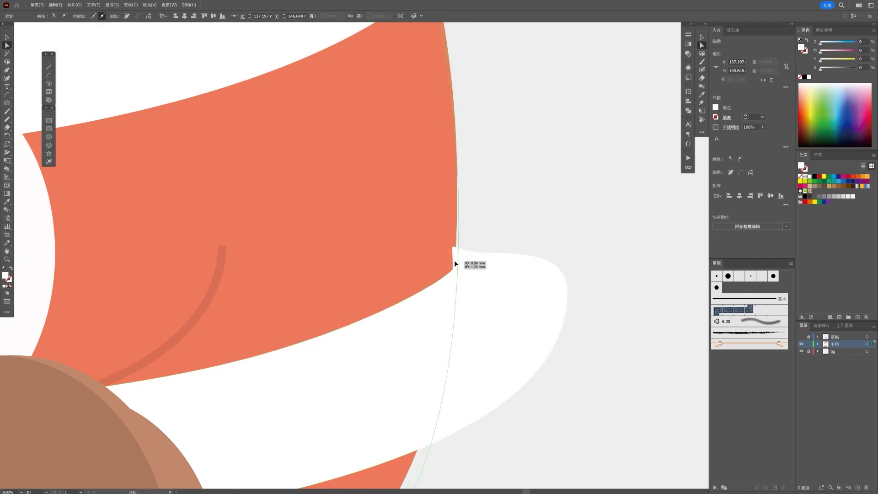
left_click(454, 249)
left_click(455, 232)
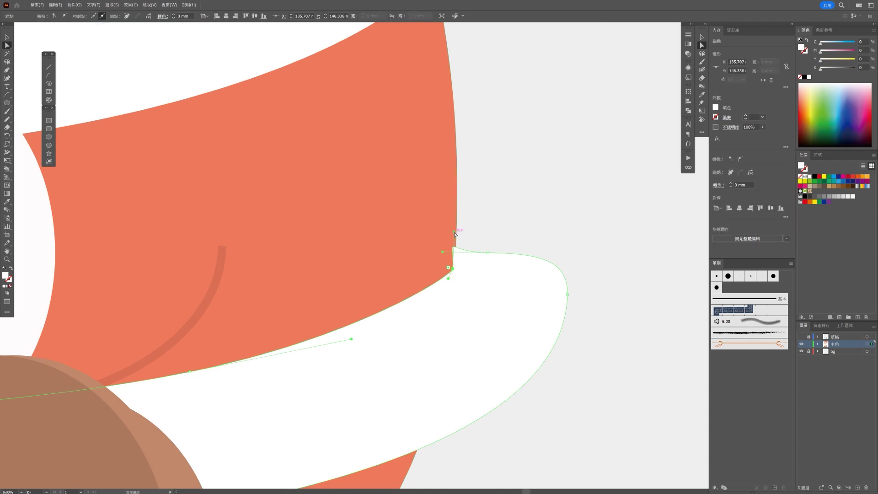
left_click_drag(459, 260, 458, 249)
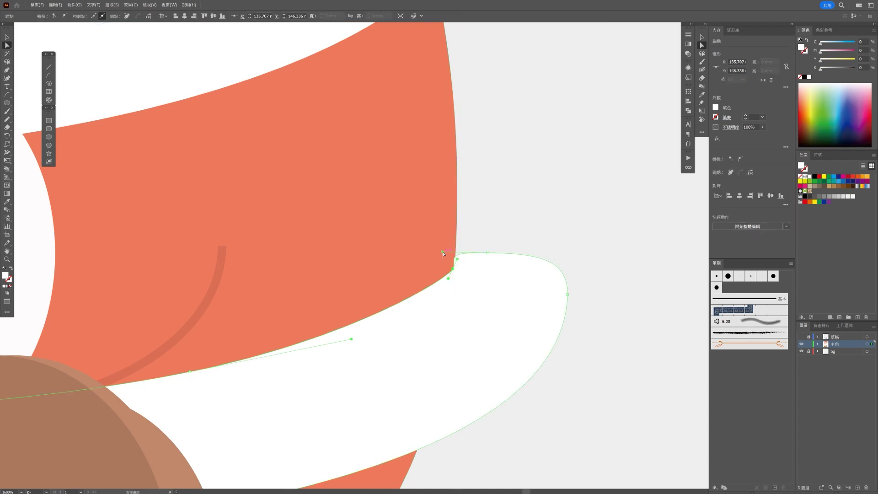
left_click_drag(458, 248, 453, 243)
Pull the right anchor inward and smooth the band's top-right curve.
left_click_drag(567, 295, 509, 316)
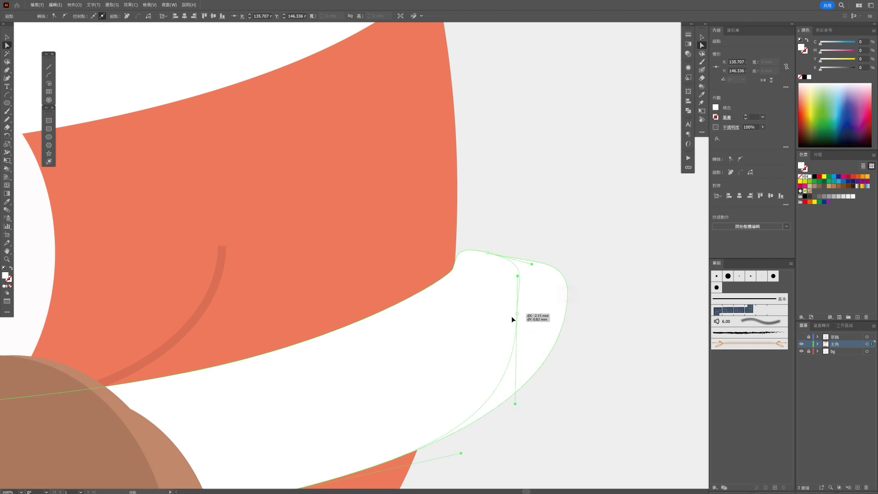
left_click_drag(511, 283, 514, 280)
left_click(514, 280)
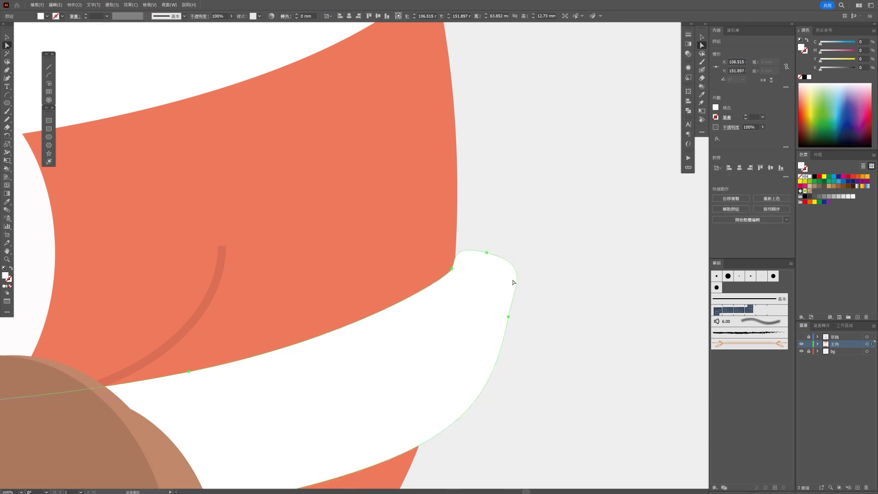
mouse_move(499, 237)
left_mouse_down()
mouse_move(532, 264)
mouse_move(508, 260)
left_mouse_up()
left_click(511, 251)
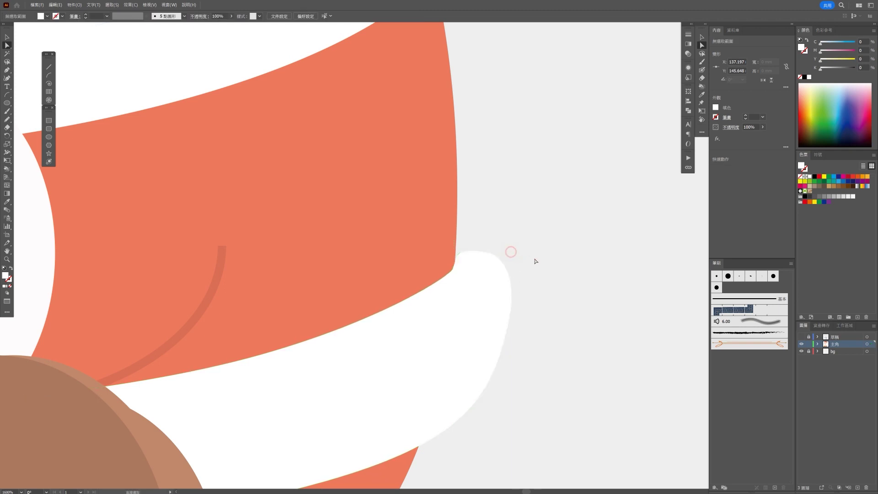
scroll(544, 281, "down", 5)
scroll(537, 284, "up", 5)
Reshape the top corner, right side and lower-right curve into an upturned tip.
left_click(521, 241)
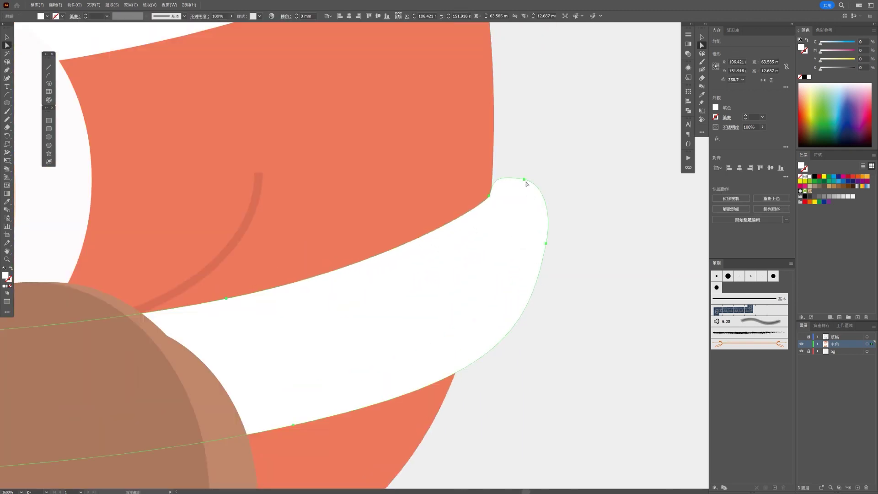
left_click(490, 195)
left_click_drag(490, 195, 499, 182)
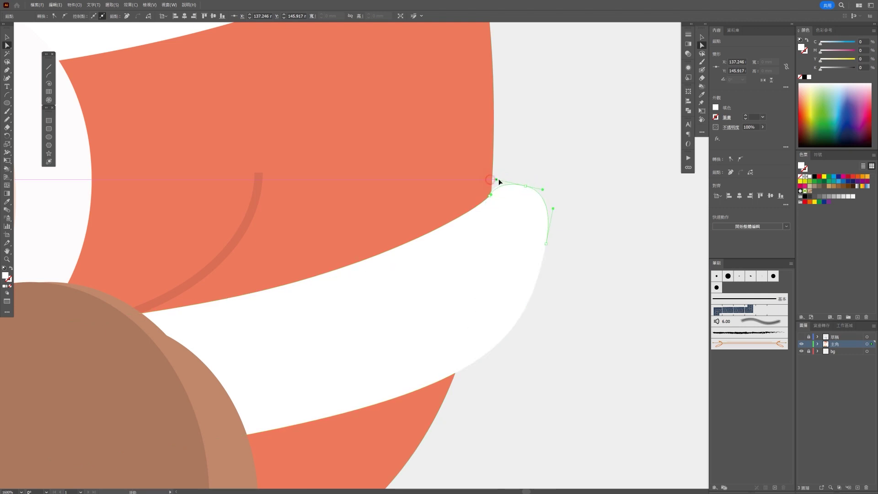
left_click_drag(525, 186, 518, 191)
left_click_drag(547, 245, 529, 266)
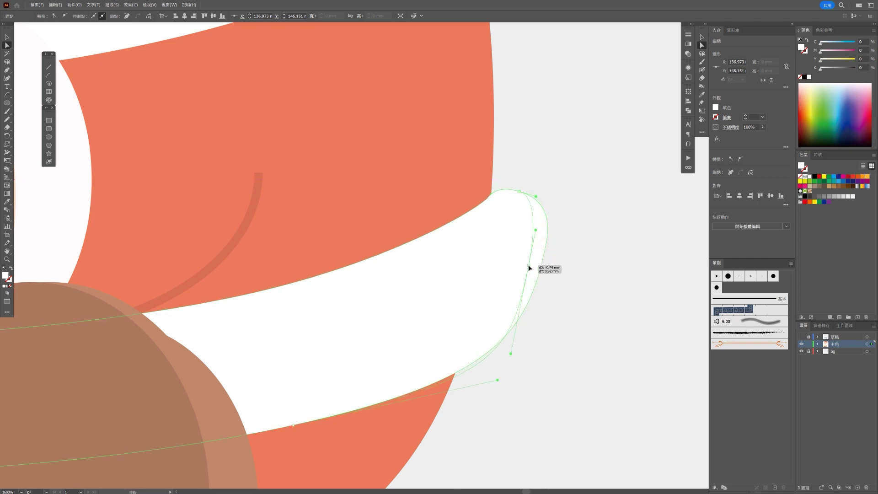
left_click_drag(493, 380, 437, 389)
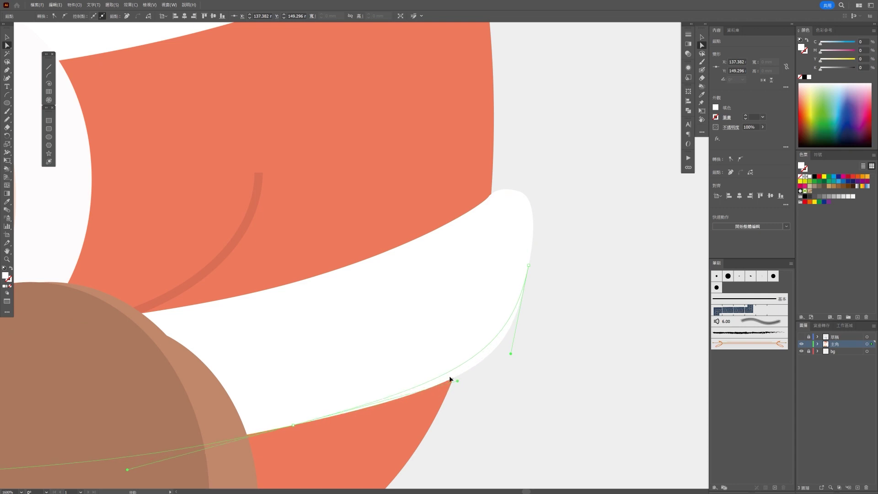
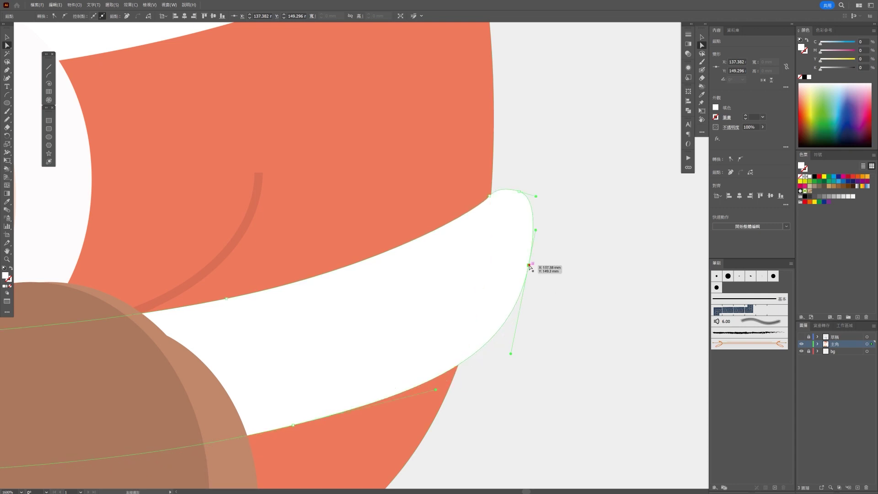
Drag the white shape's top and left anchors so its curve tucks under the red trouser leg.
key("ctrl+shift+a")
scroll(561, 309, "down", 5)
scroll(537, 342, "down", 3)
scroll(537, 341, "up", 3)
left_click(508, 250)
scroll(509, 251, "up", 3)
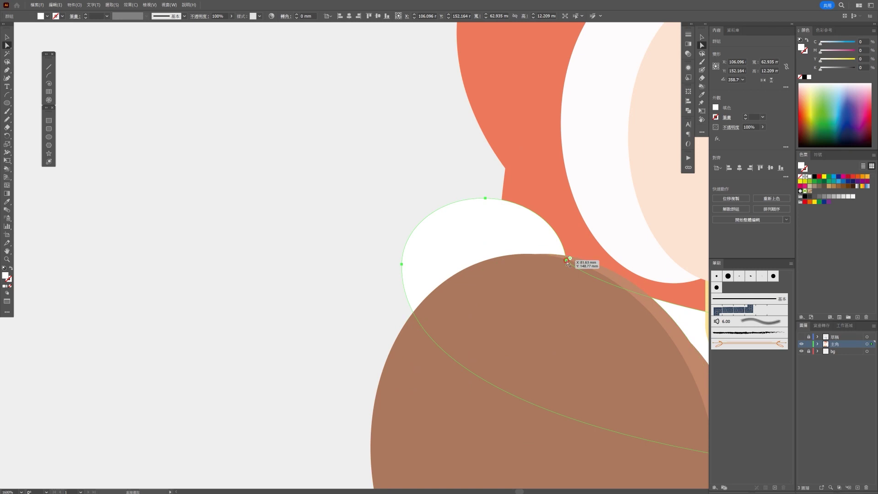
left_click_drag(567, 261, 506, 231)
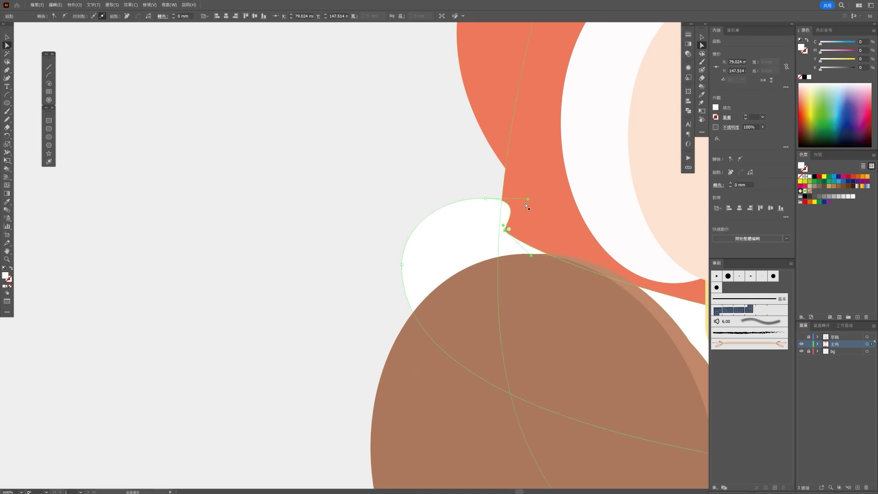
left_click(494, 198)
left_click_drag(489, 199, 495, 222)
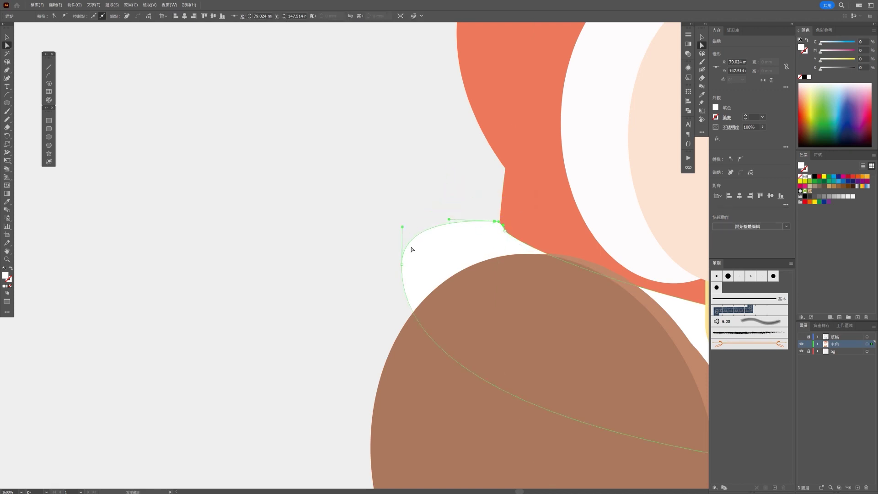
left_click_drag(401, 264, 451, 291)
left_click_drag(451, 254, 443, 255)
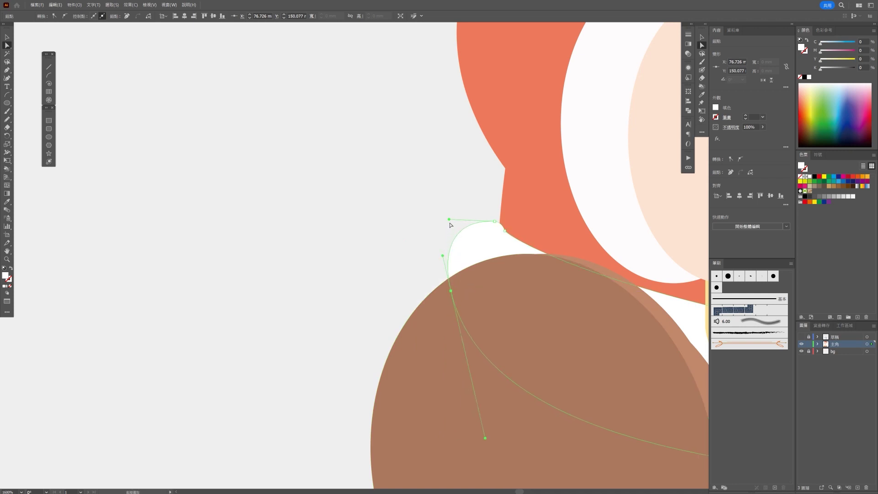
scroll(435, 273, "down", 5)
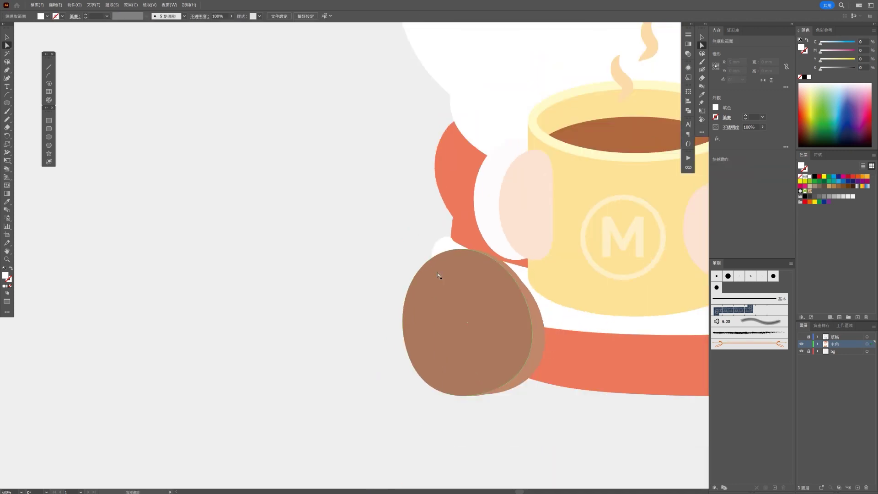
Nudge Santa's left brown boot a few pixels to the right.
scroll(515, 343, "down", 1)
scroll(566, 354, "down", 1)
scroll(491, 343, "down", 1)
scroll(491, 342, "down", 1)
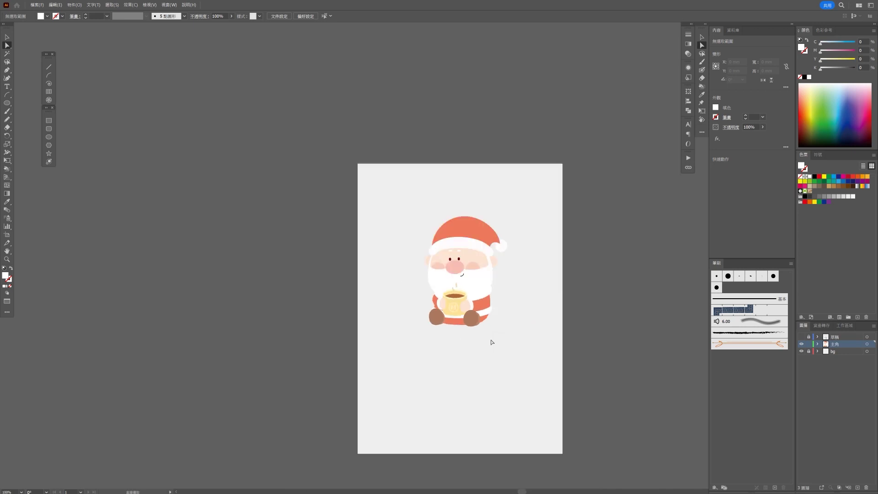
scroll(490, 342, "up", 3)
scroll(484, 337, "up", 1)
left_click(355, 243)
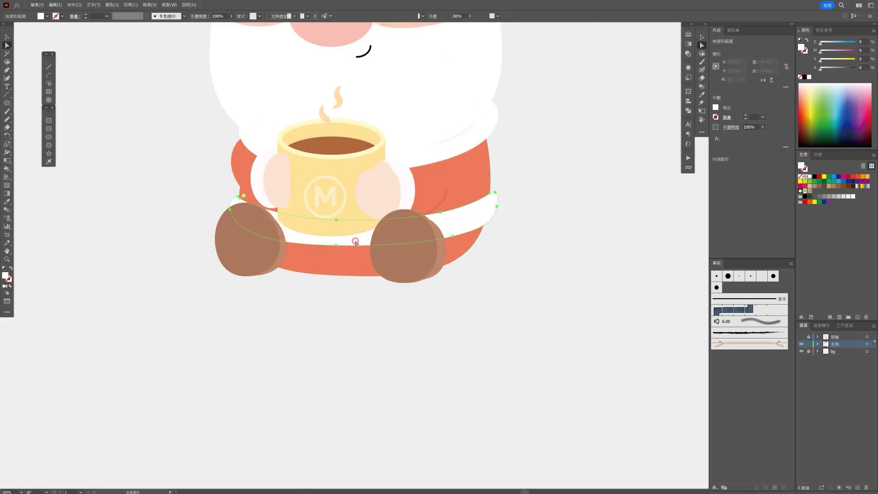
left_click(252, 257)
left_click_drag(251, 257, 253, 256)
left_click(354, 305)
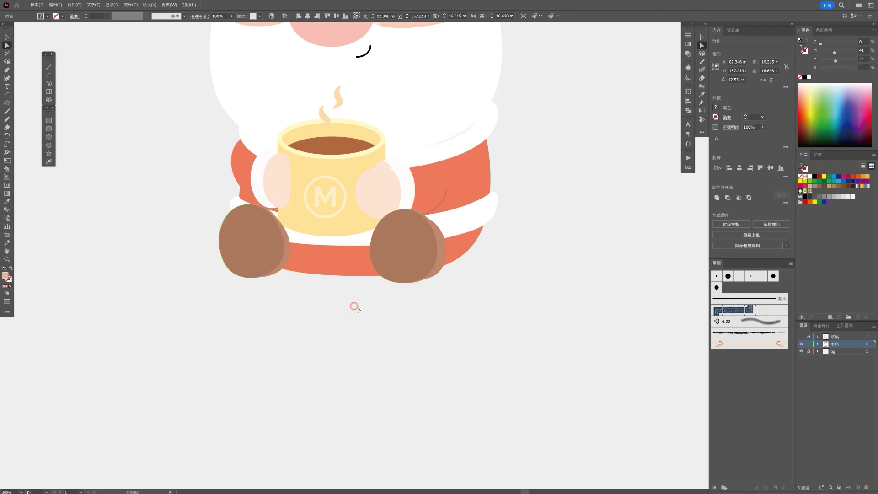
Zoom out and select all to review the whole artboard.
scroll(354, 306, "down", 2)
scroll(380, 309, "down", 2)
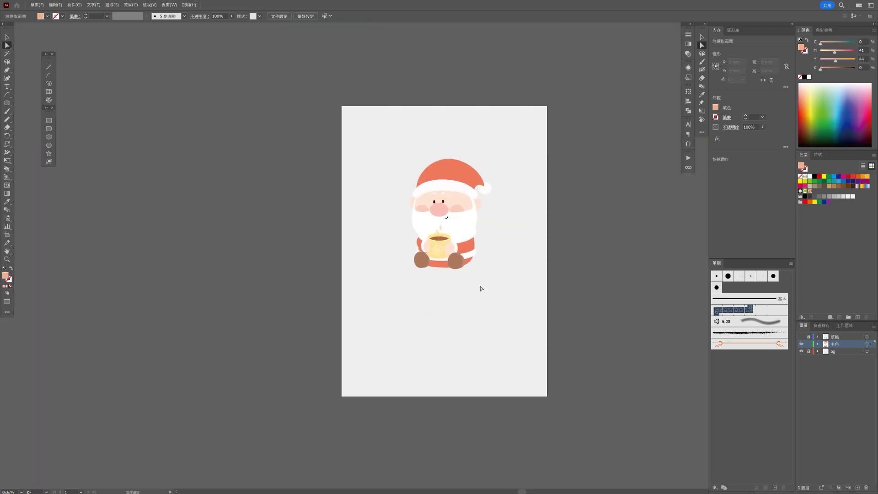
scroll(480, 288, "up", 1)
scroll(481, 288, "up", 1)
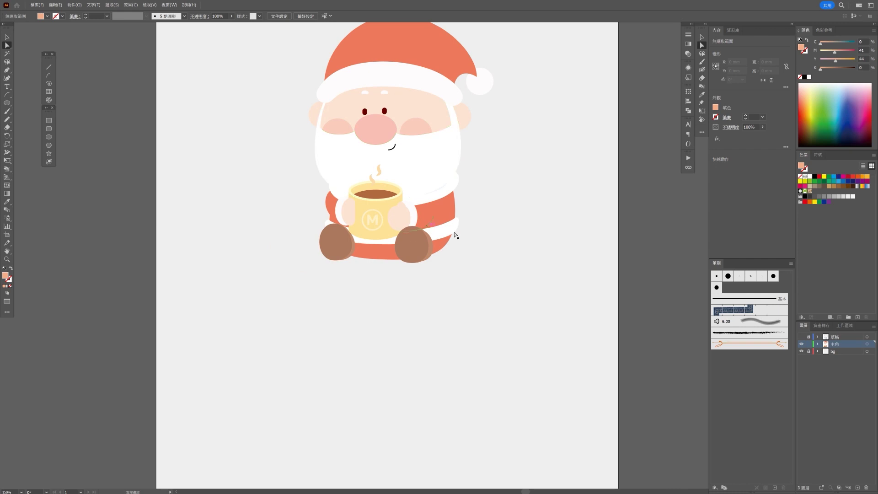
scroll(475, 252, "down", 1)
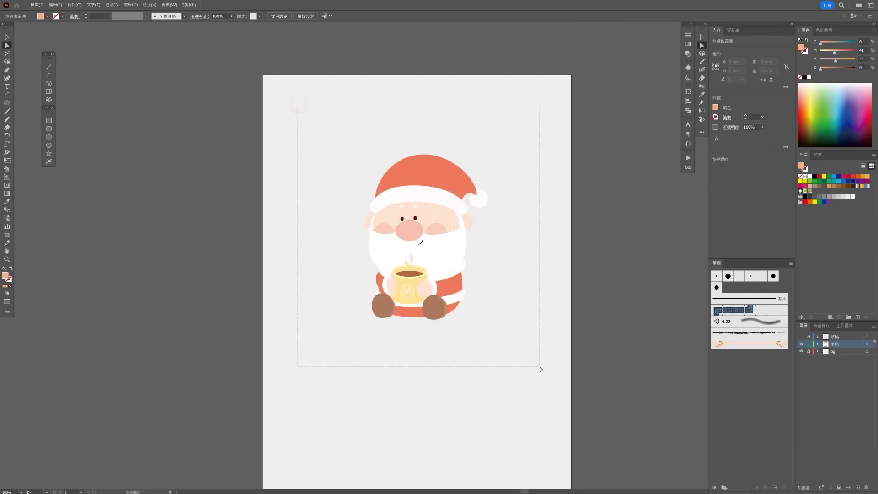
key("ctrl+a")
left_click(535, 358)
scroll(508, 353, "up", 2)
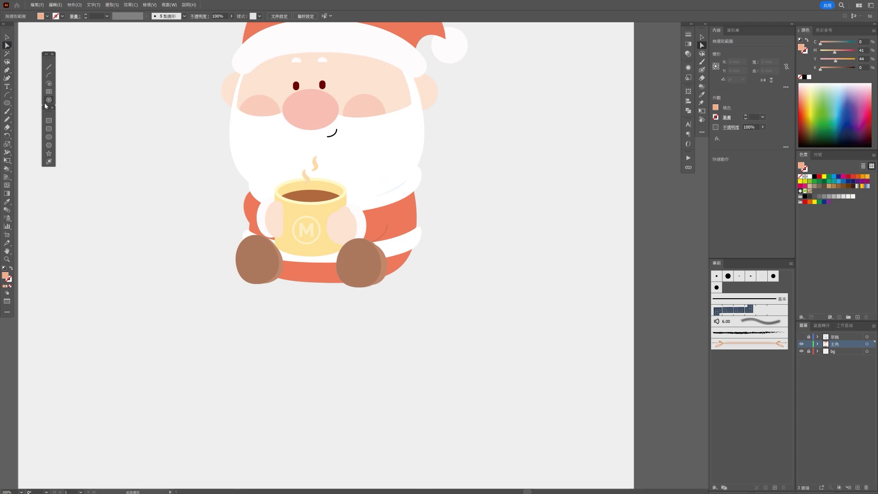
left_click(49, 137)
Draw a wide peach ellipse under Santa's boots and drop a copy well below it.
left_click_drag(246, 277, 415, 310)
left_click_drag(325, 385, 357, 353)
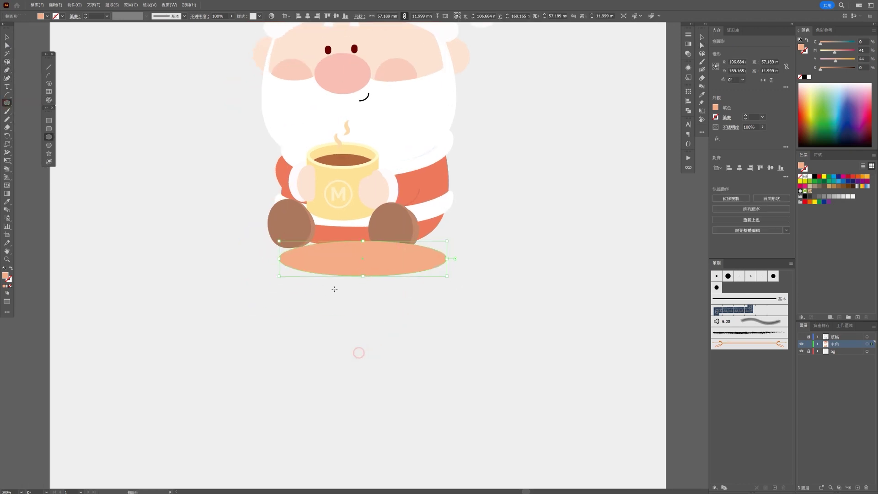
left_click(6, 38)
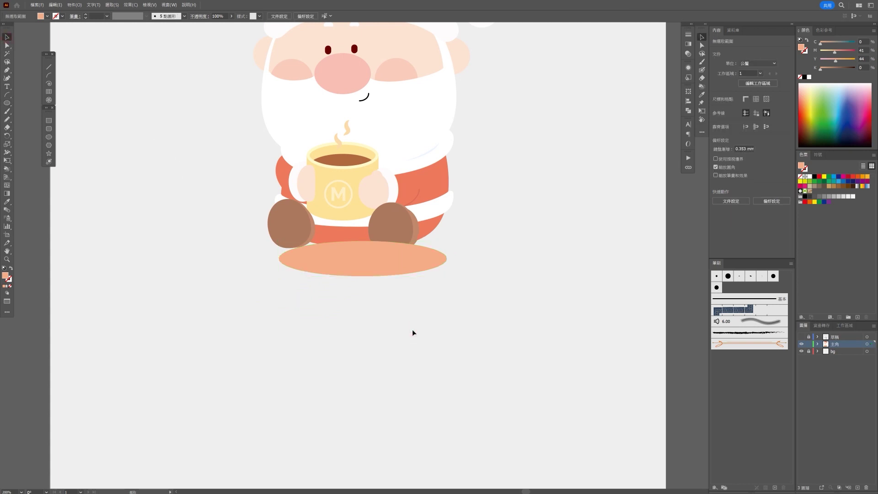
left_click(372, 256)
left_click_drag(371, 257, 367, 357)
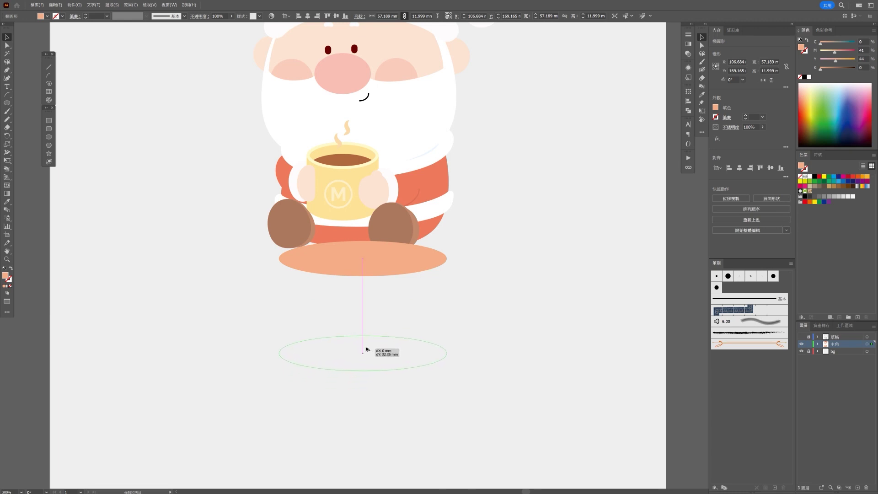
left_click_drag(368, 357, 367, 350)
left_click(502, 280)
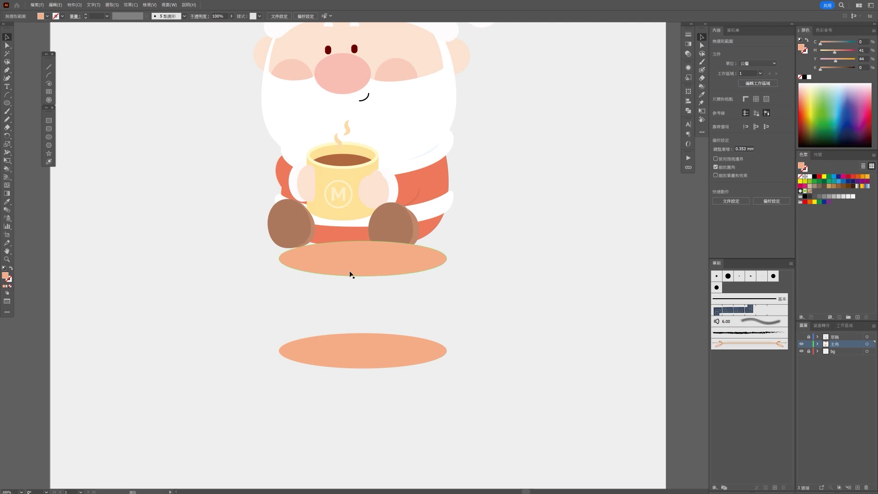
Copy the upper ellipse slightly lower and draw a rectangle spanning between the two ellipses.
left_click(374, 261)
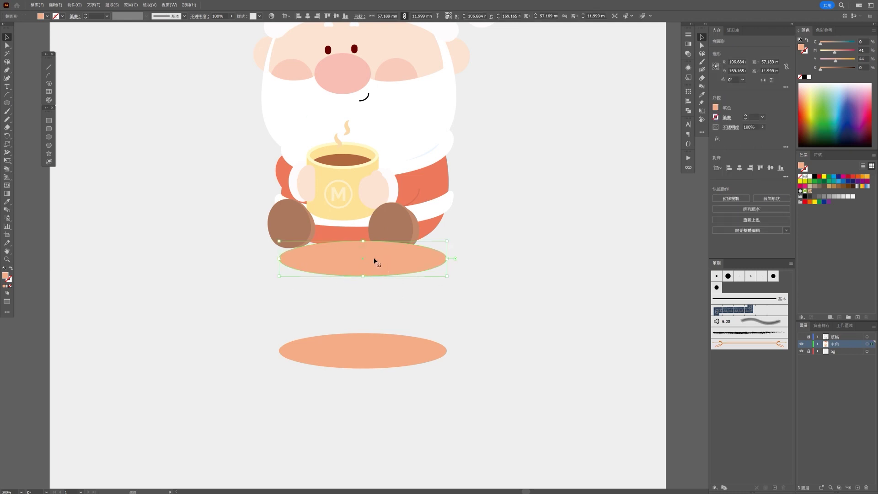
left_click_drag(365, 262, 367, 286)
left_click(470, 323)
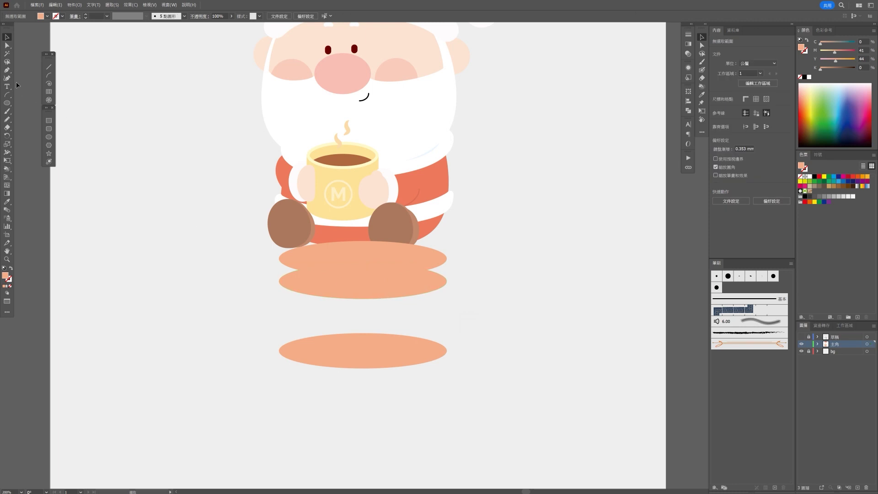
left_click(48, 120)
scroll(331, 261, "up", 2)
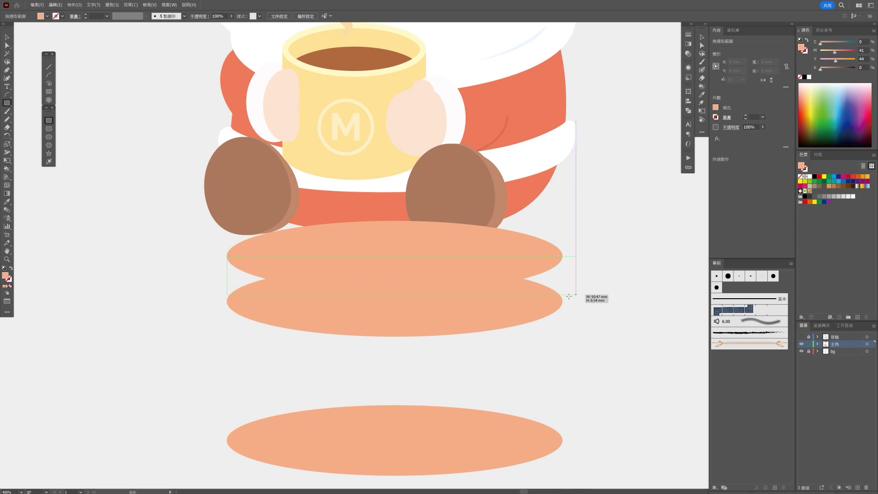
left_click_drag(227, 256, 562, 302)
Unite the rectangle with the lower ellipse into a cylinder body, then select the top, body and bottom ellipse.
left_click(6, 39)
left_click(375, 318, "shift")
left_click(727, 213)
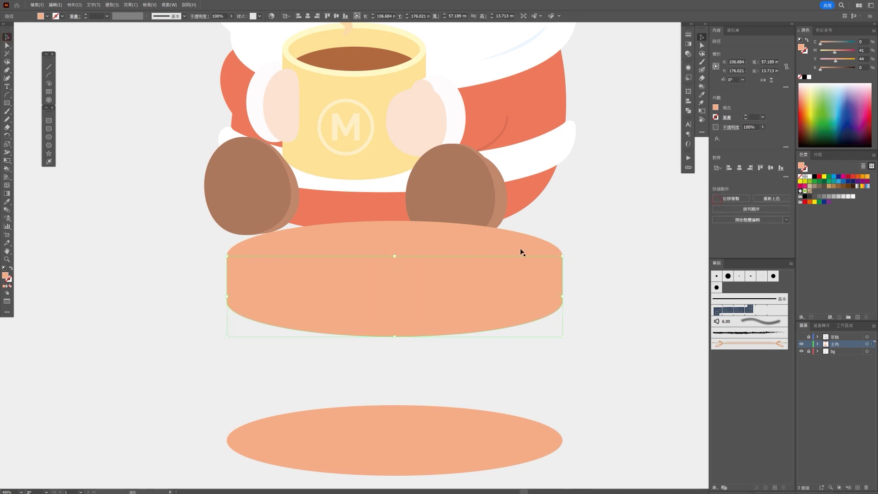
left_click(421, 249)
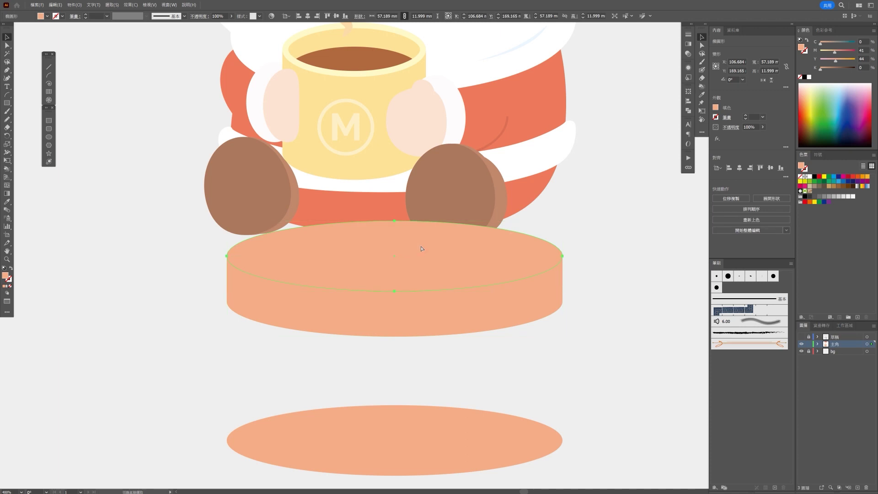
left_click(431, 318, "shift")
left_click(443, 417, "shift")
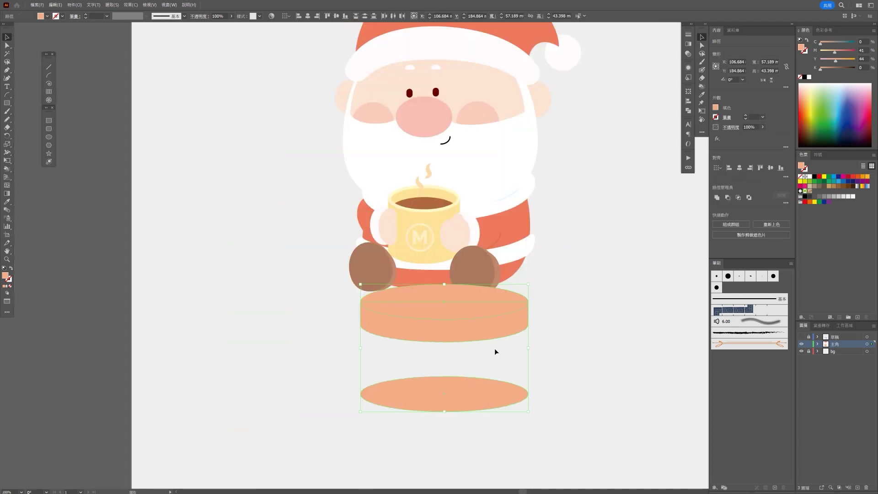
Recolour the base shapes yellow-green, with a slightly darker green cylinder body.
scroll(494, 347, "down", 2)
left_click(483, 388, "shift")
left_click(481, 388, "shift")
left_click(815, 100)
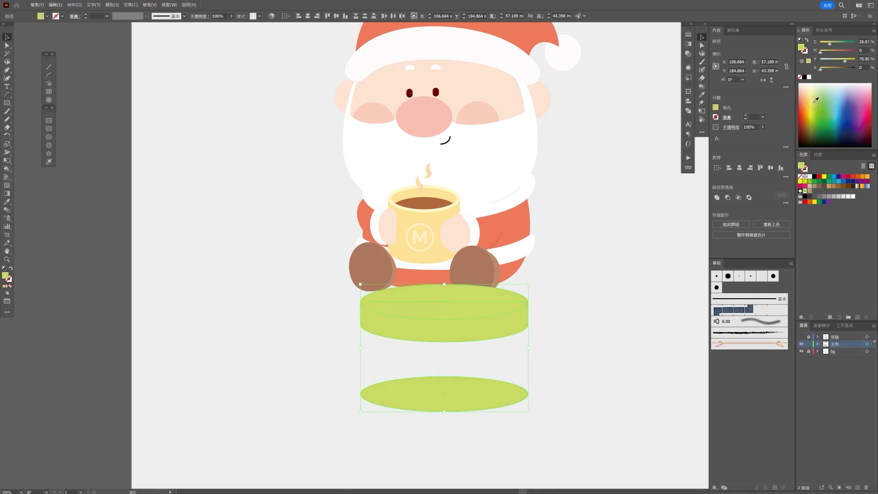
left_click(571, 310)
left_click(462, 337)
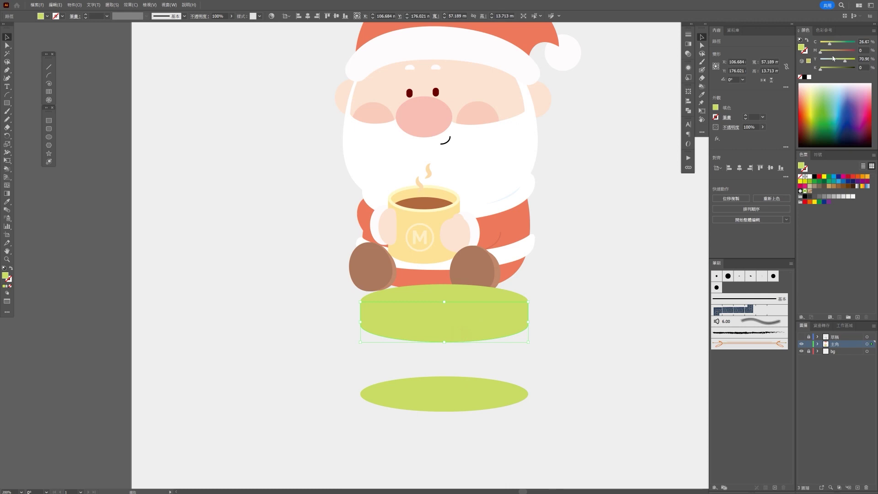
left_click_drag(824, 53, 833, 44)
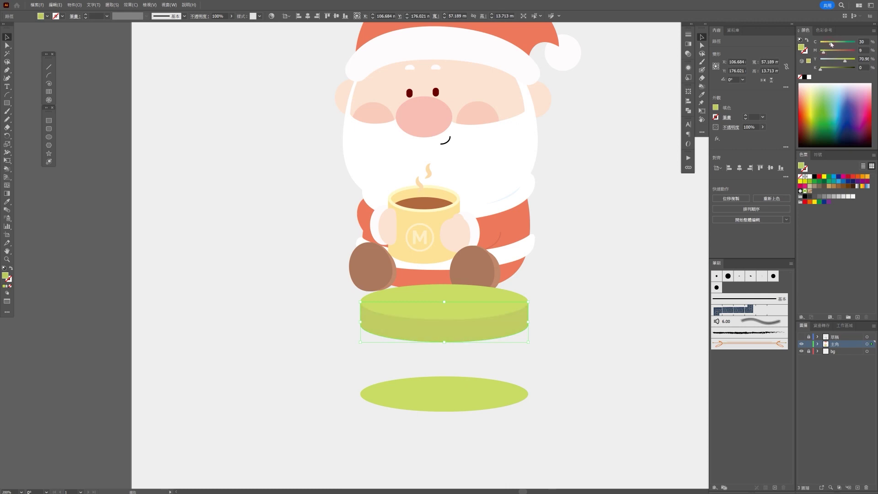
left_click(605, 281)
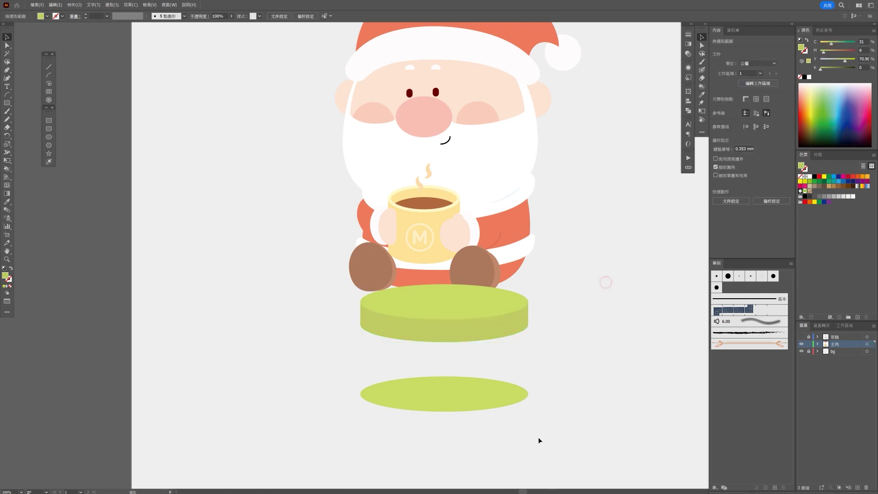
Place the disc copy below the original and scale it slightly narrower.
scroll(521, 397, "up", 2)
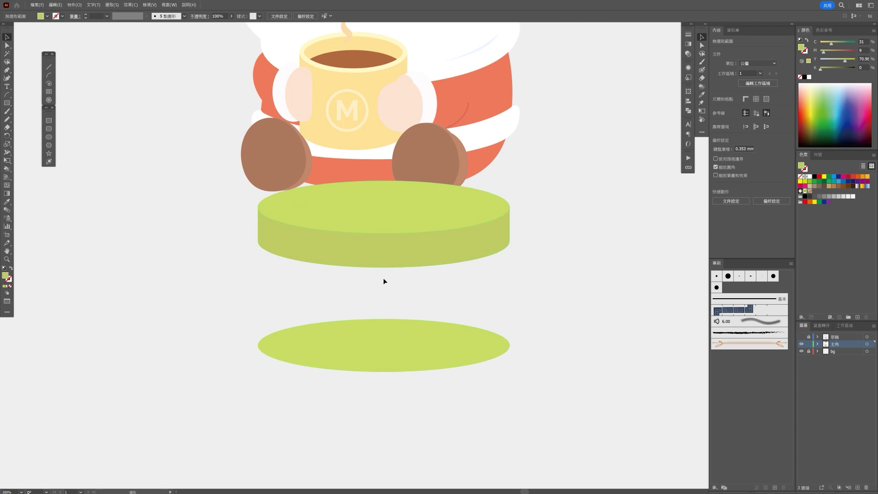
left_click_drag(394, 349, 412, 222)
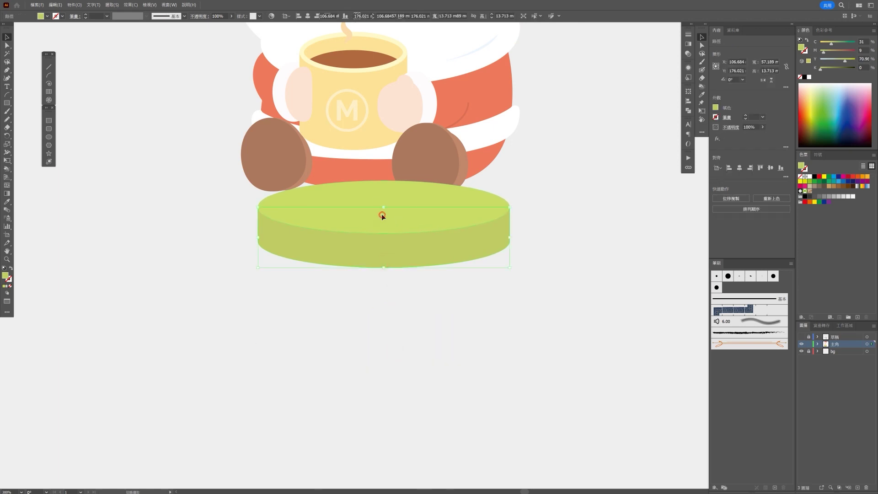
left_click_drag(413, 313, 413, 361)
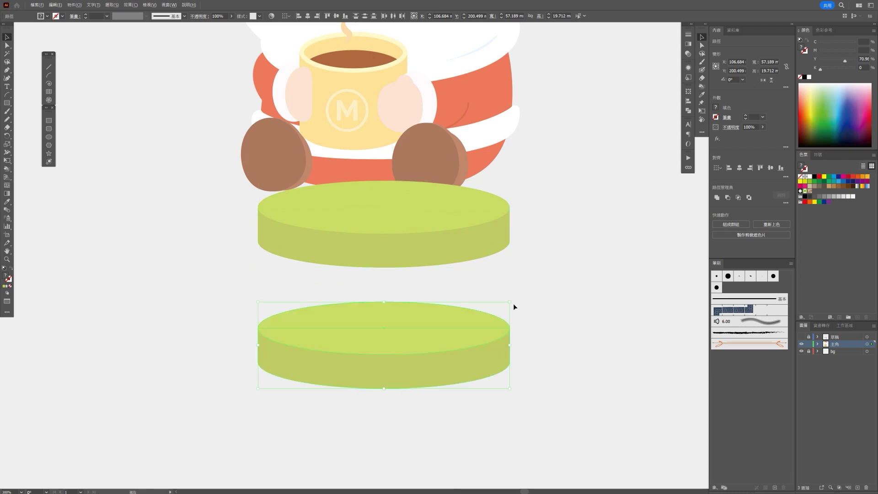
left_click_drag(510, 302, 505, 305)
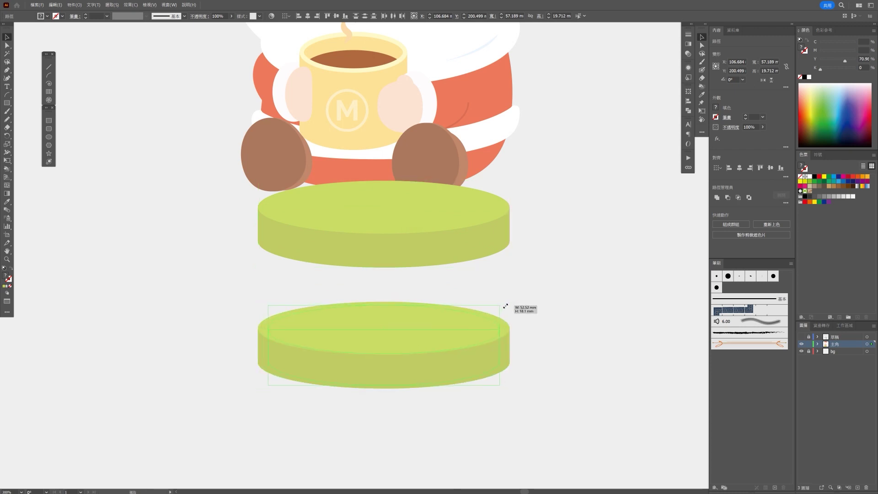
left_click_drag(505, 306, 506, 304)
left_click(546, 305)
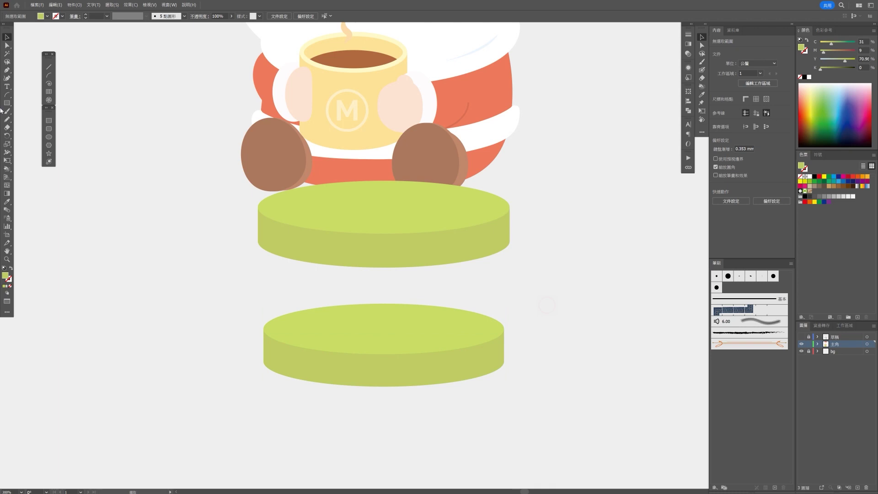
left_click(7, 45)
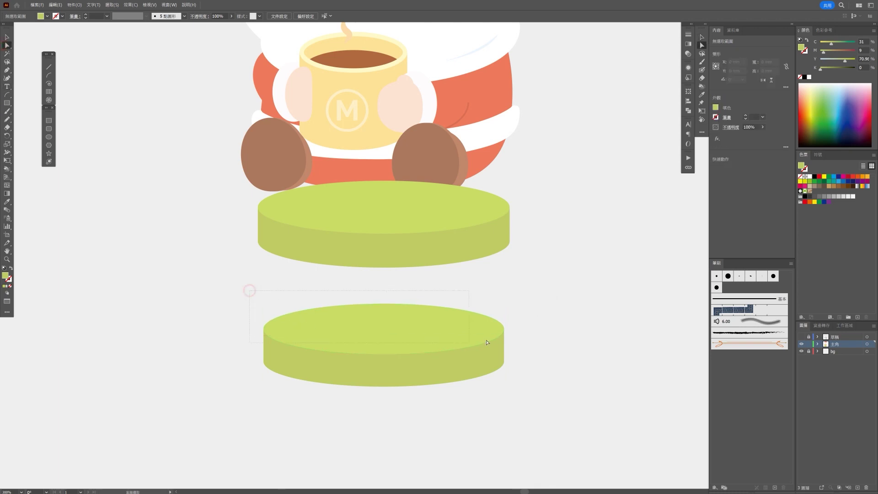
Try deleting the lower disc's top anchors, then undo the change.
mouse_move(532, 359)
left_mouse_down()
mouse_move(510, 348)
mouse_move(490, 239)
left_mouse_up()
left_click(7, 37)
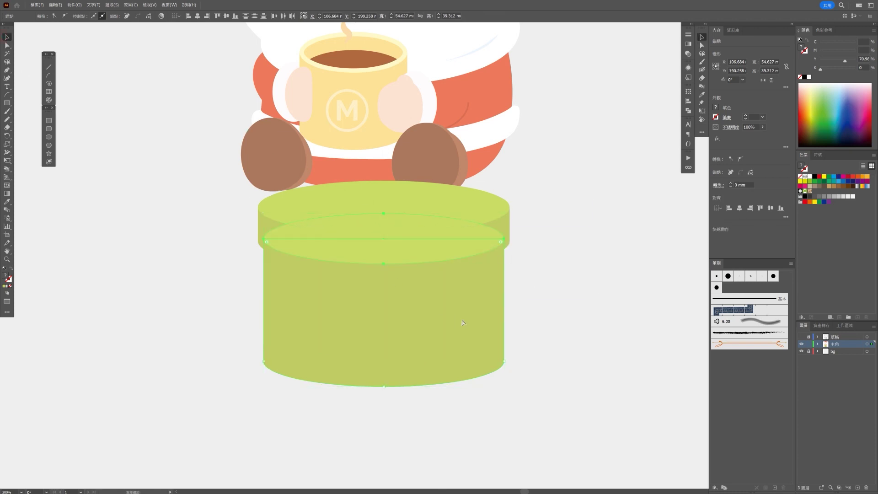
key("Delete")
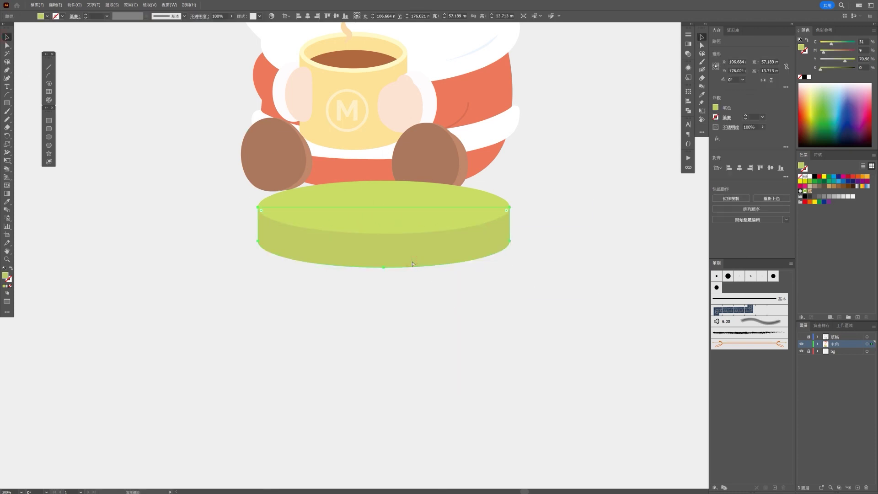
key("ctrl+z")
left_click(579, 328)
Nudge the tall green cylinder up under Santa's lap.
scroll(570, 327, "down", 5)
scroll(570, 328, "down", 2)
left_click(498, 222)
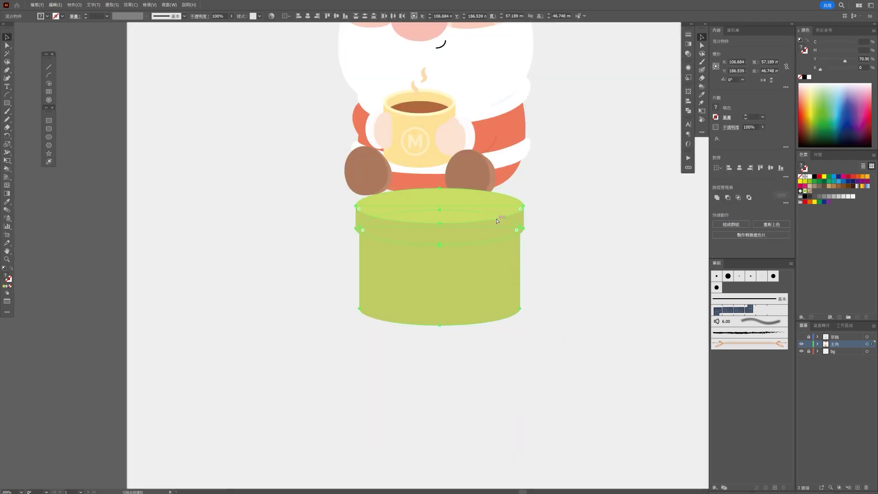
key("shift+Up")
key("shift+Up")
key("shift+Up")
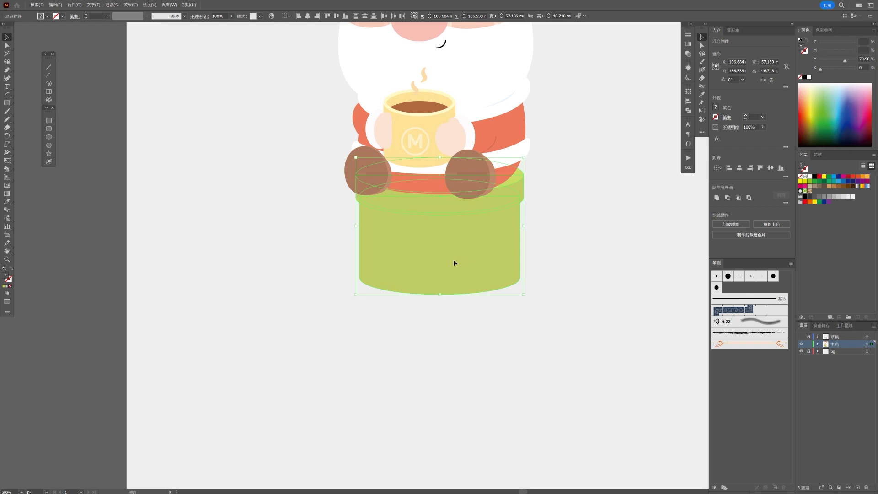
left_click_drag(453, 265, 452, 269)
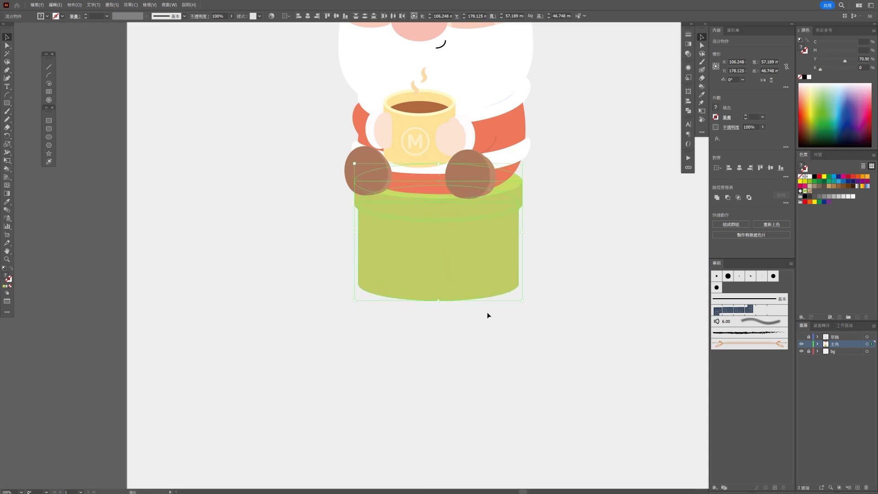
left_click(493, 336)
Unite the cylinder group into one shape and give it a darker olive-green fill.
left_click(475, 269)
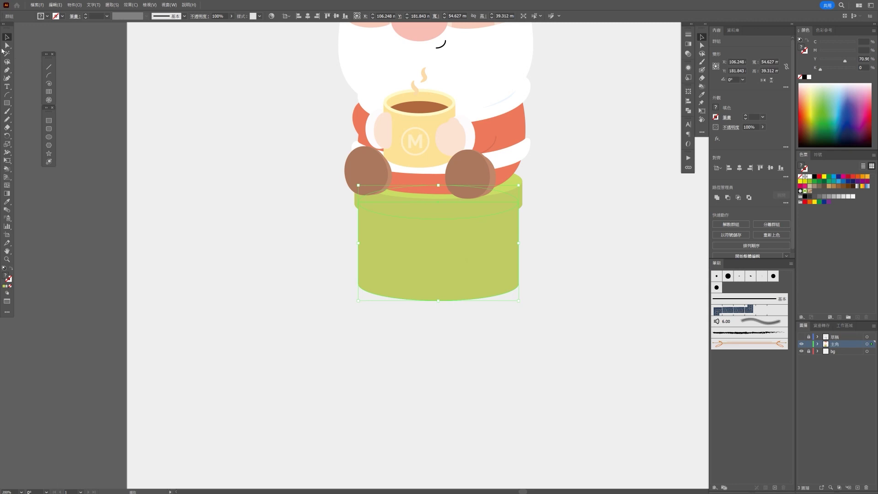
left_click(719, 201)
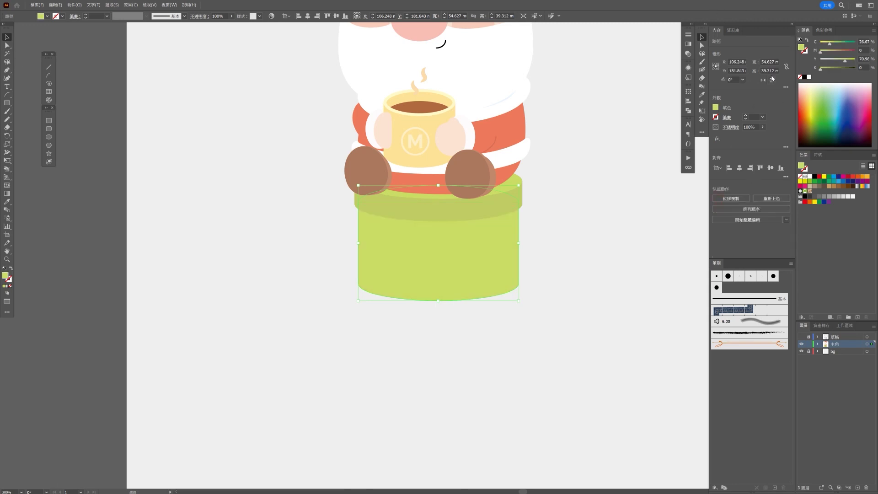
left_click(833, 46)
left_click(7, 202)
left_click(428, 208)
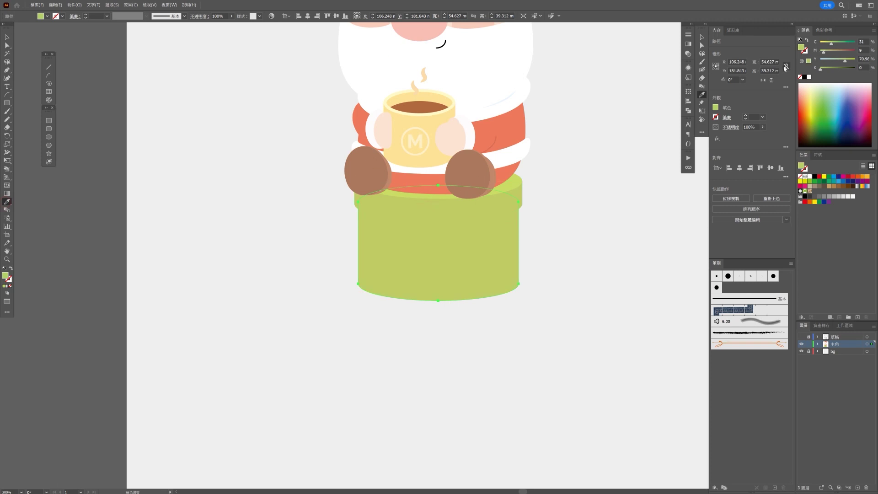
left_click(824, 69)
key("ctrl+shift+a")
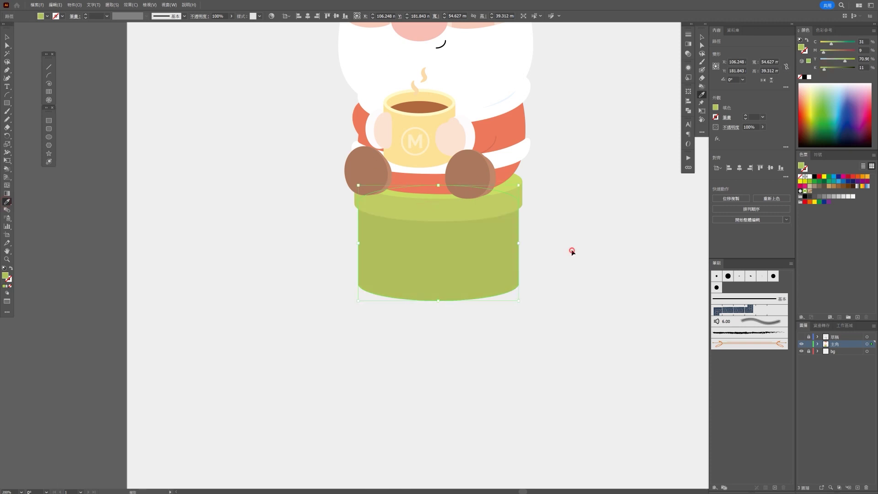
Raise the cylinder's bottom anchors to shorten the gift box body.
scroll(571, 252, "down", 3)
scroll(571, 251, "down", 1)
scroll(530, 261, "up", 4)
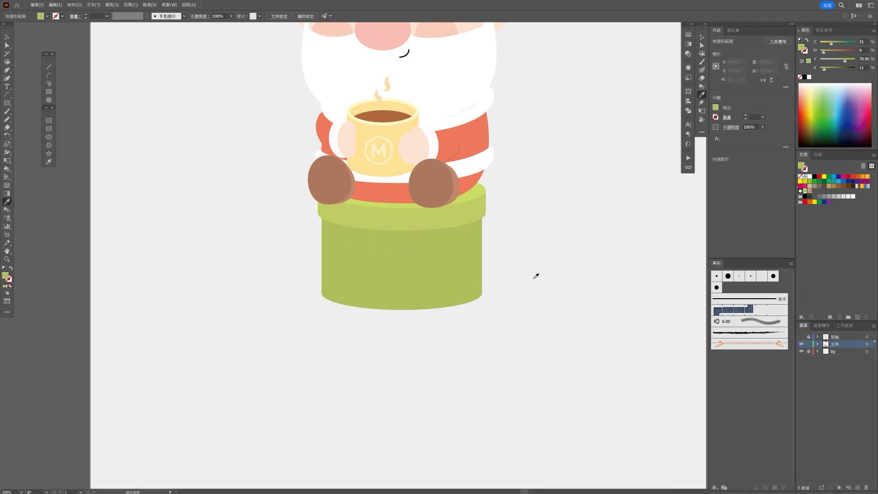
left_click(7, 45)
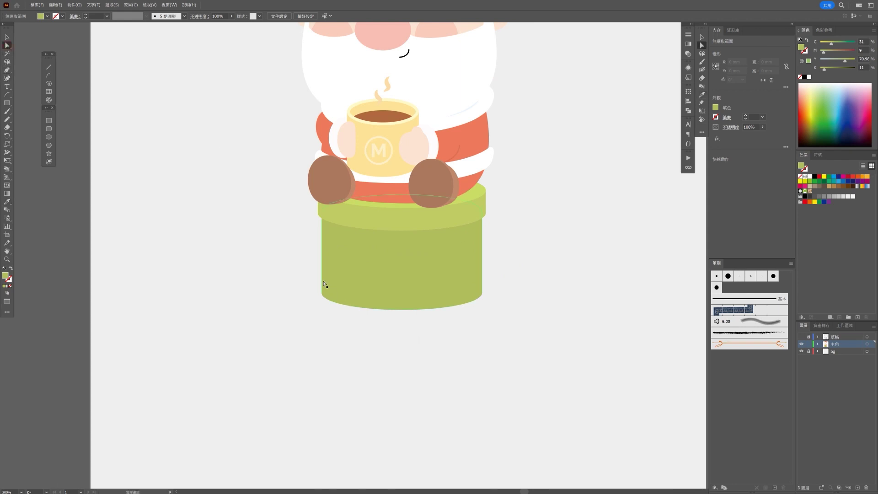
left_click(482, 292)
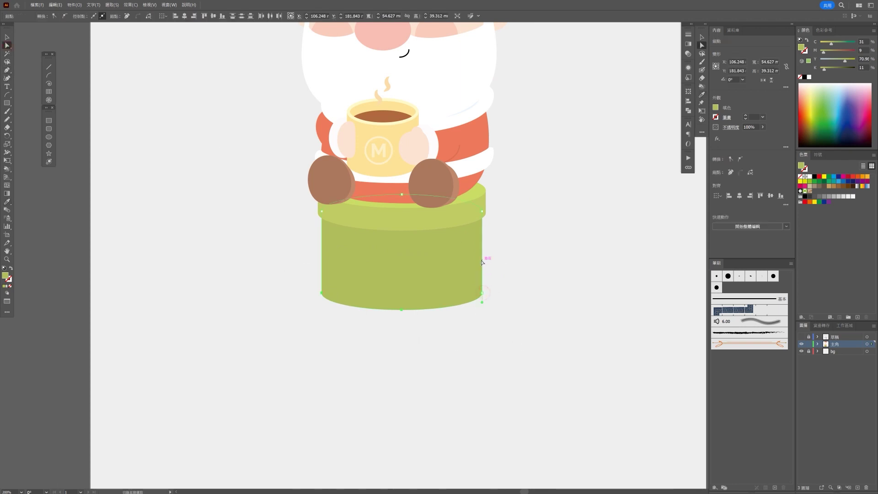
left_click_drag(401, 311, 401, 281)
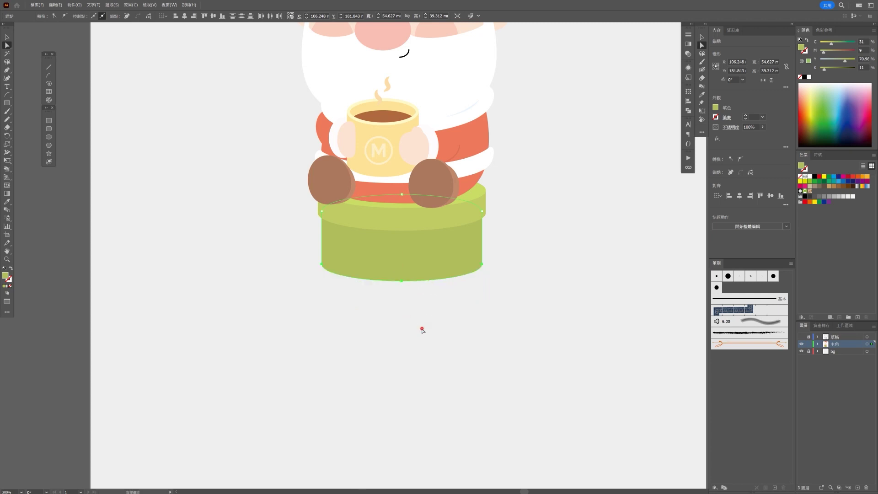
left_click(422, 330)
Fit the artboard in view and select the Santa group.
key("ctrl+0")
scroll(428, 338, "up", 1, "alt")
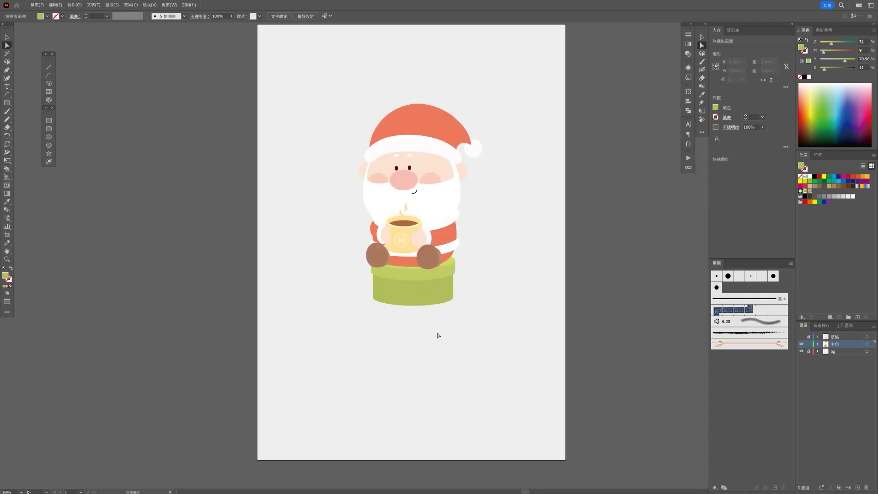
key("v")
scroll(500, 257, "up", 1)
left_click(422, 223)
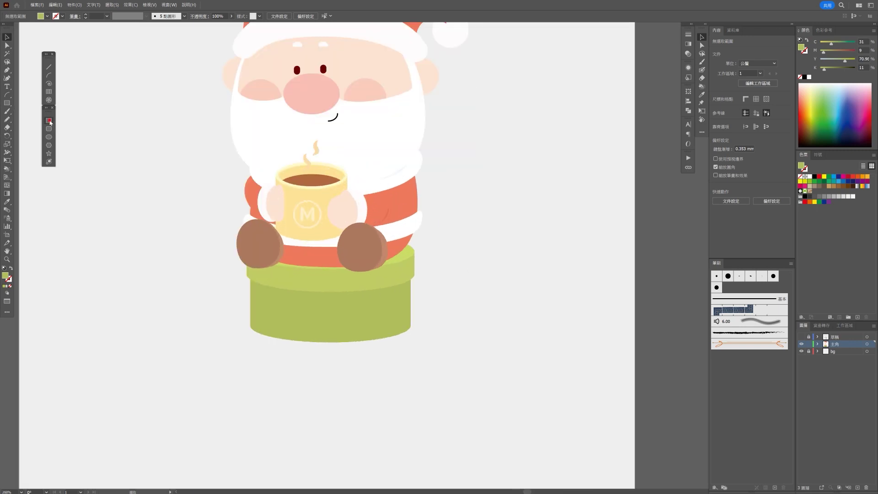
left_click(49, 120)
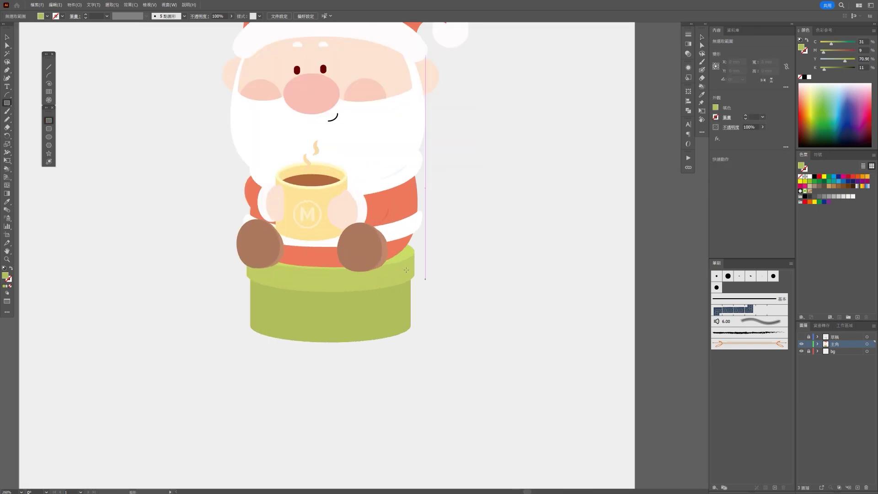
Draw a tall narrow strip over the box's right side and make it yellow with C and K at 0.
left_click_drag(378, 231, 393, 353)
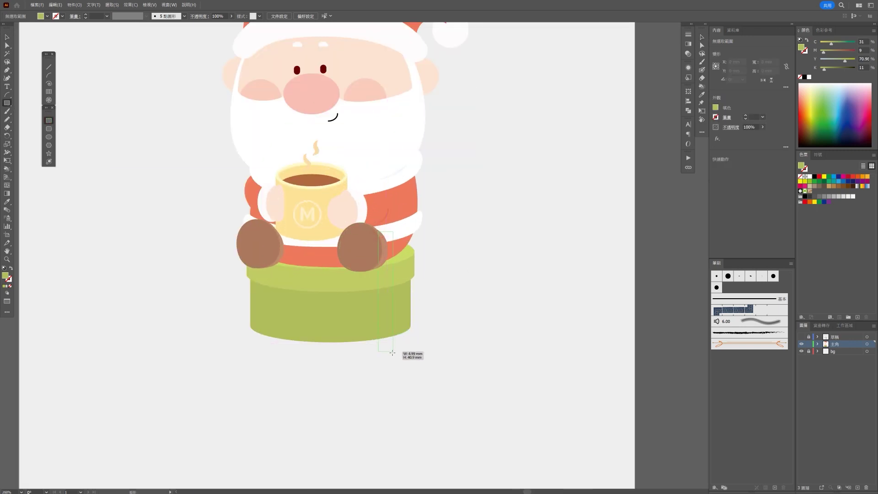
left_click_drag(826, 46, 820, 44)
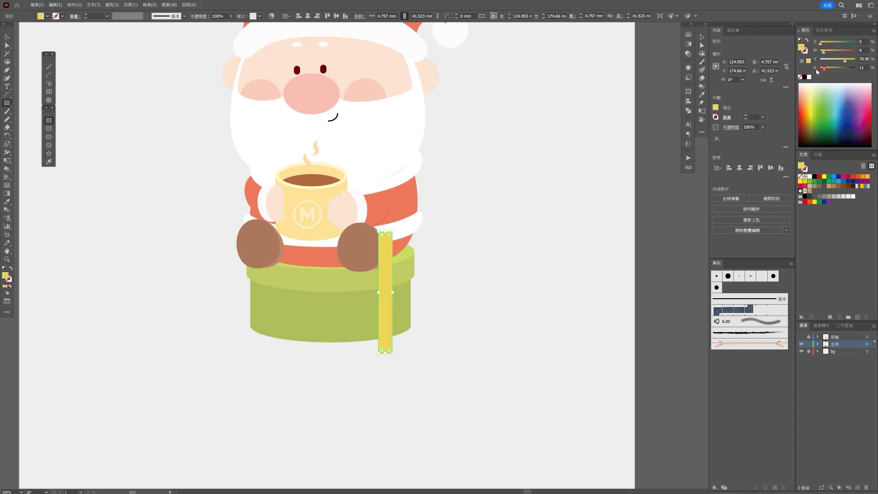
left_click_drag(823, 70, 819, 69)
key("v")
left_click(510, 284)
key("ctrl+0")
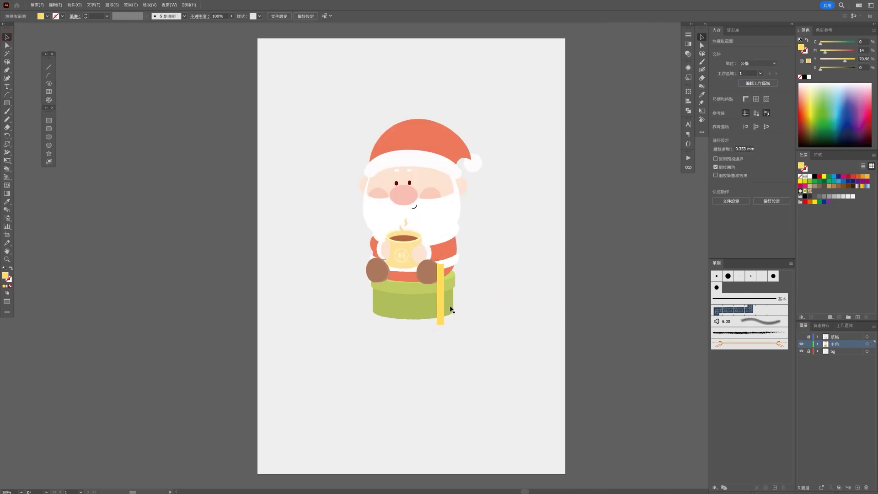
scroll(449, 316, "up", 3)
Shift the yellow ribbon strip slightly to the right on the green box.
left_click(429, 280)
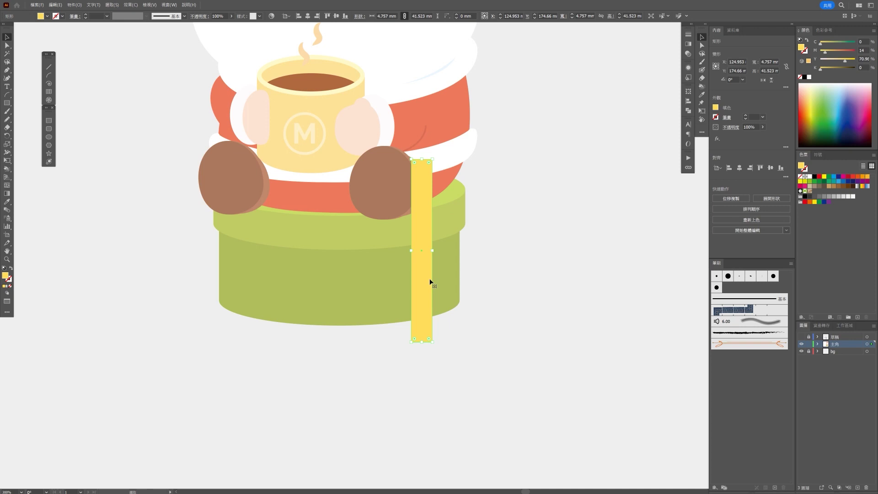
left_click(544, 234)
scroll(460, 208, "up", 5)
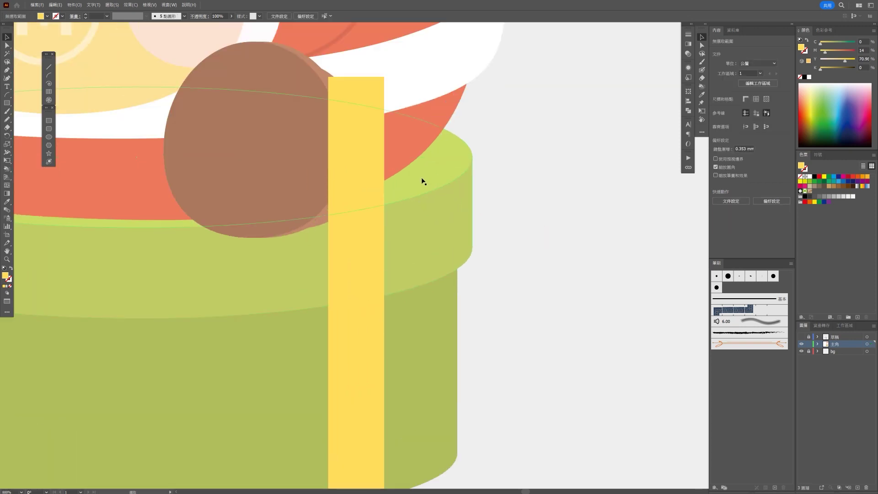
scroll(423, 181, "down", 5)
left_click(409, 255)
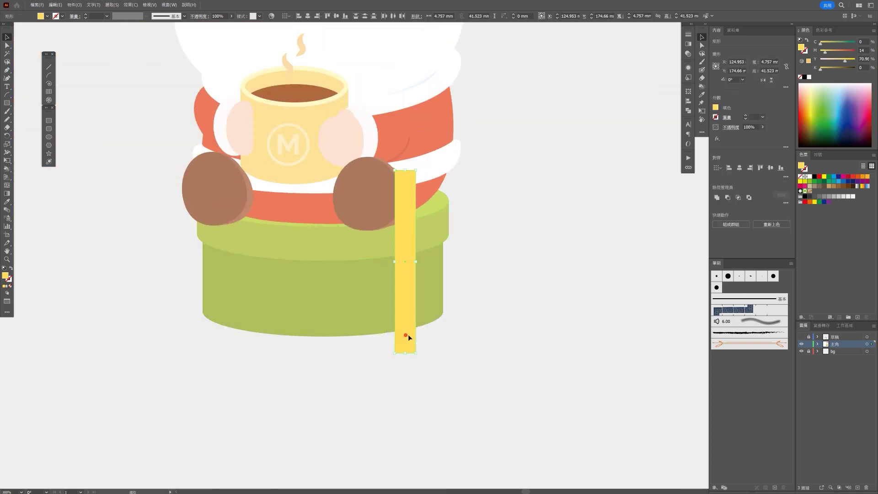
left_click_drag(408, 337, 424, 331)
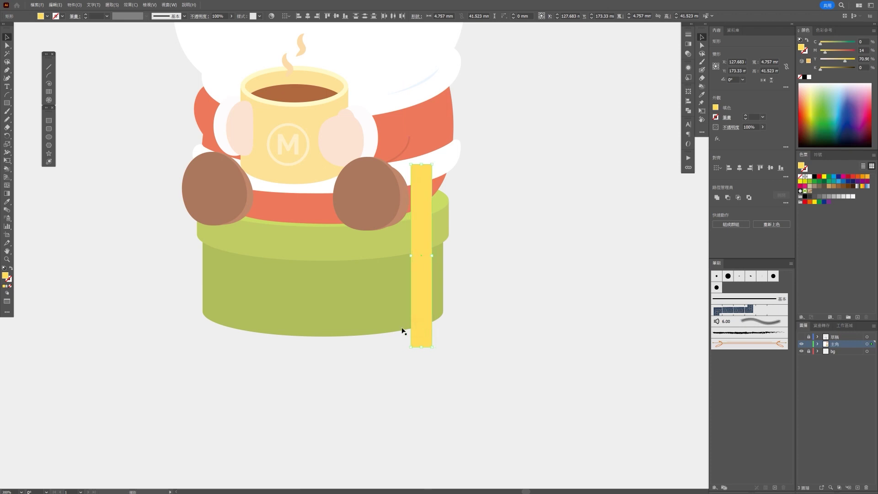
left_click(425, 312)
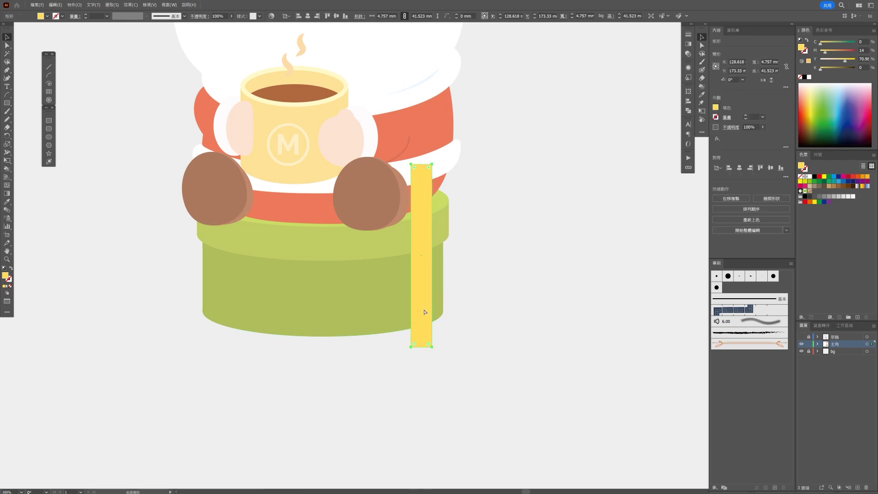
left_click(492, 308)
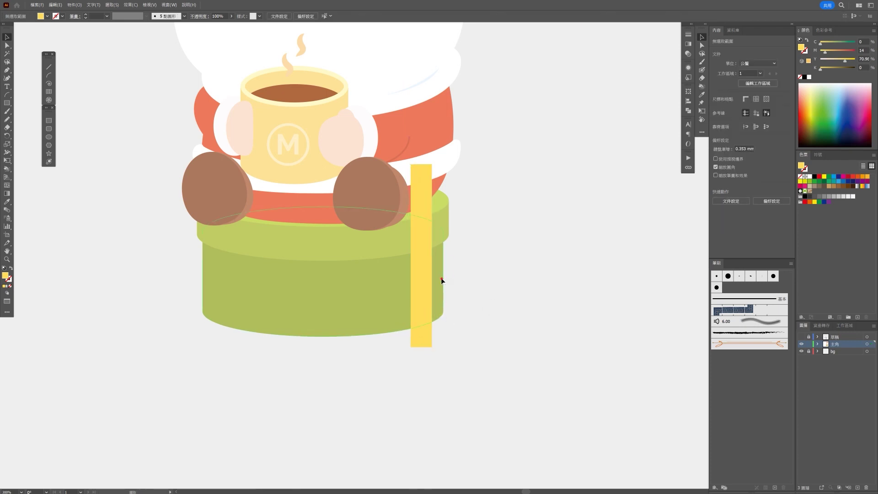
left_click(441, 279)
key("a")
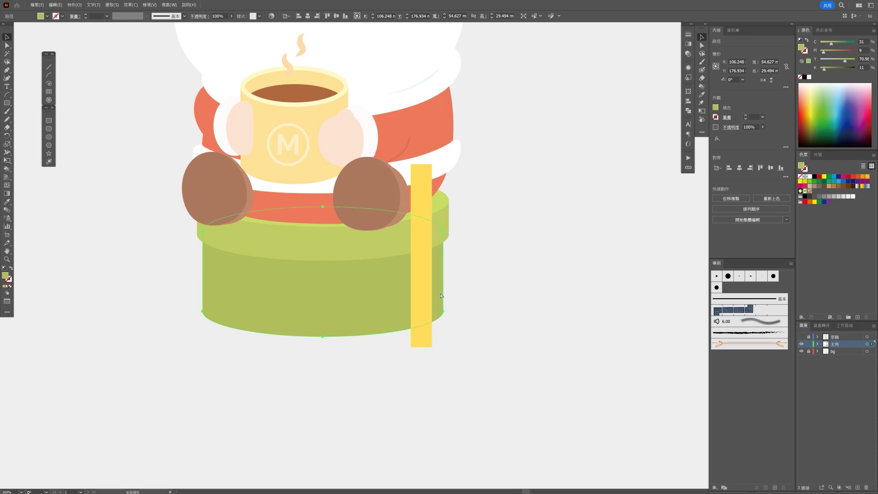
Divide the yellow strip with the box's lid ellipse using Pathfinder Divide.
left_click(427, 285)
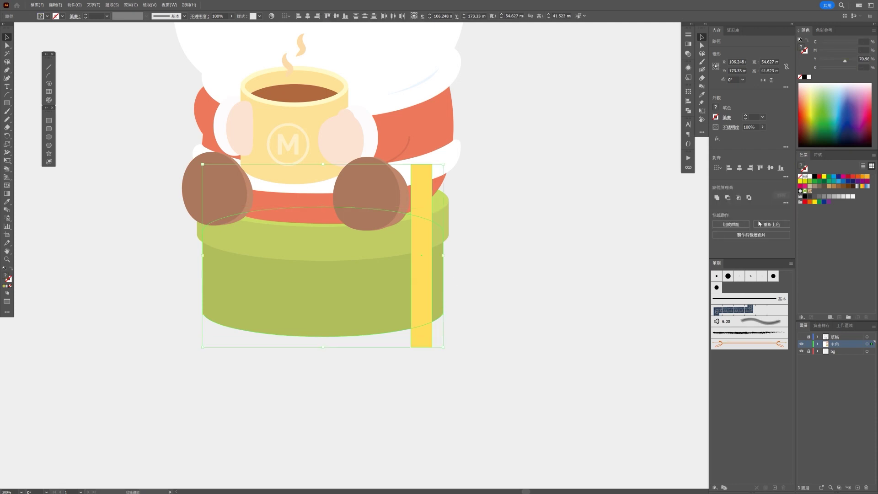
left_click(548, 247)
left_click(445, 230)
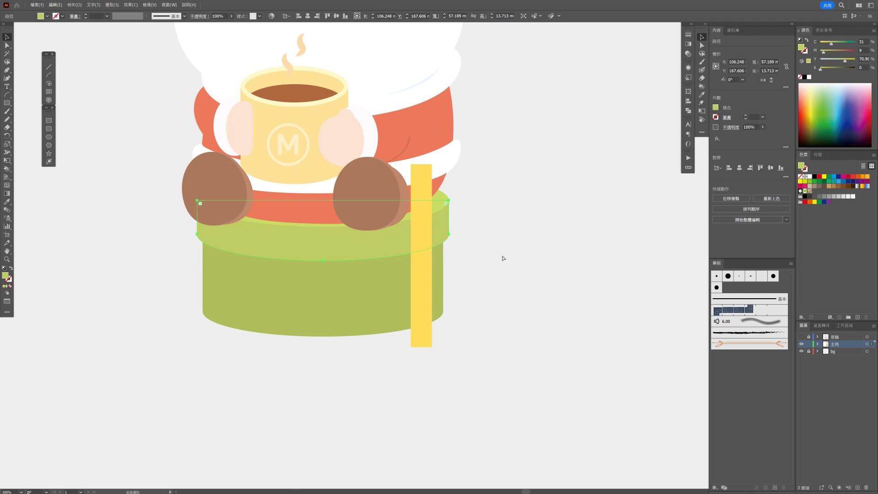
left_click(422, 213, "shift")
left_click(609, 247)
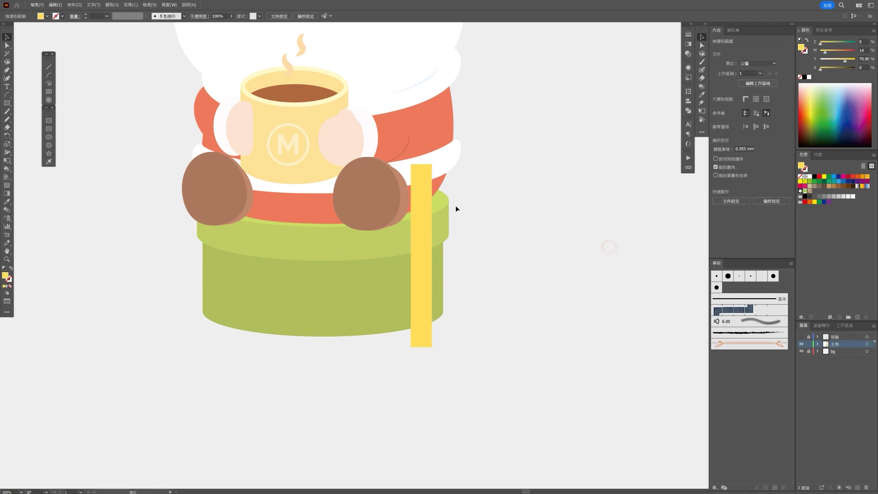
left_click(442, 203)
left_click(417, 190, "shift")
left_click(731, 199)
left_click(597, 254)
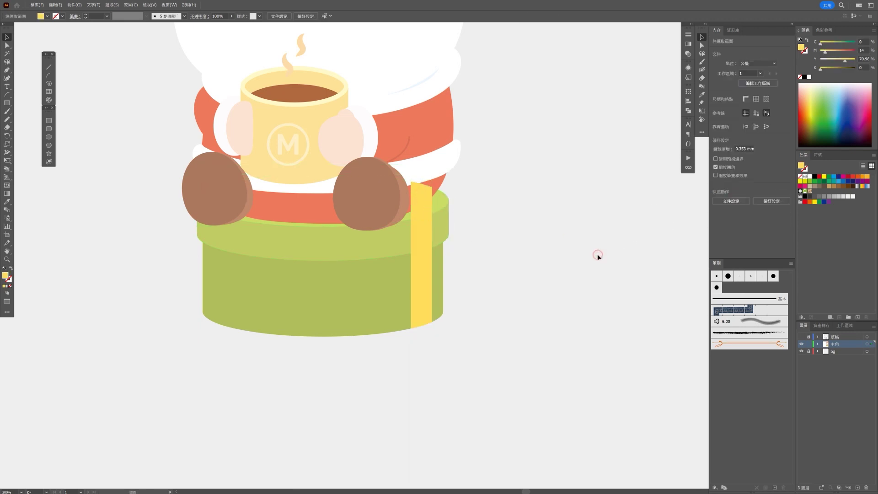
Darken the lower side piece of the ribbon slightly by raising K.
left_click(428, 284)
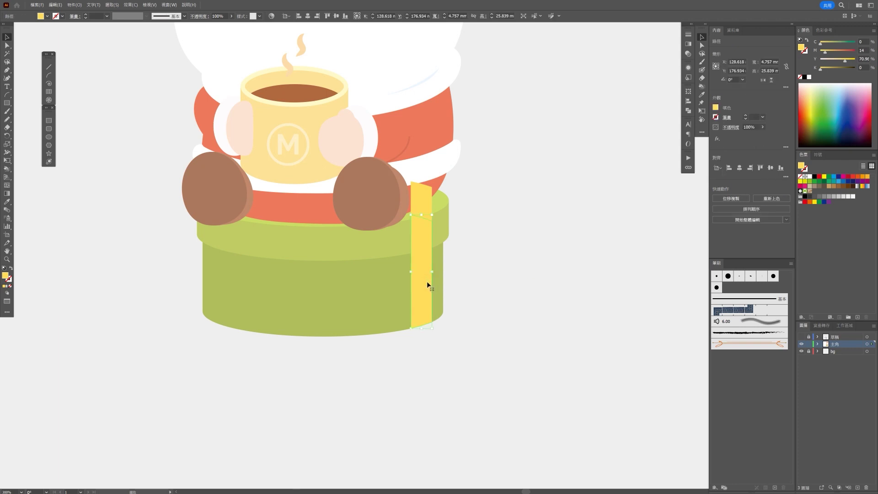
left_click_drag(821, 73, 823, 72)
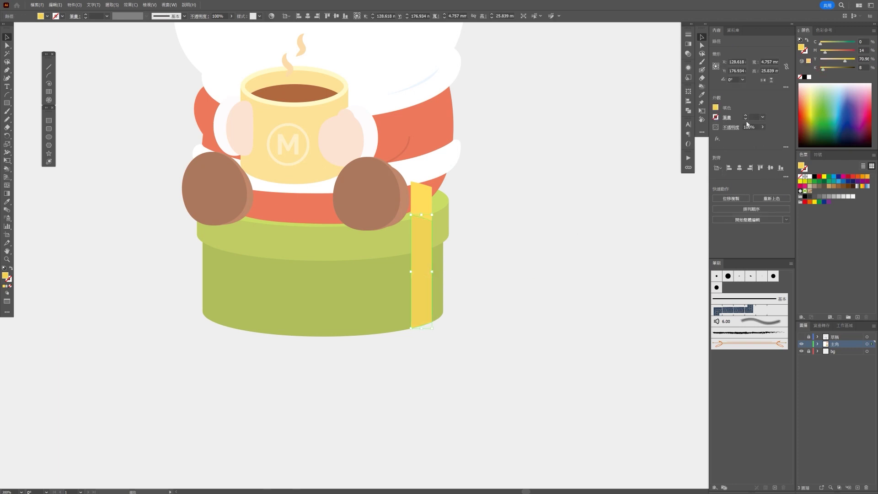
left_click_drag(420, 283, 463, 395)
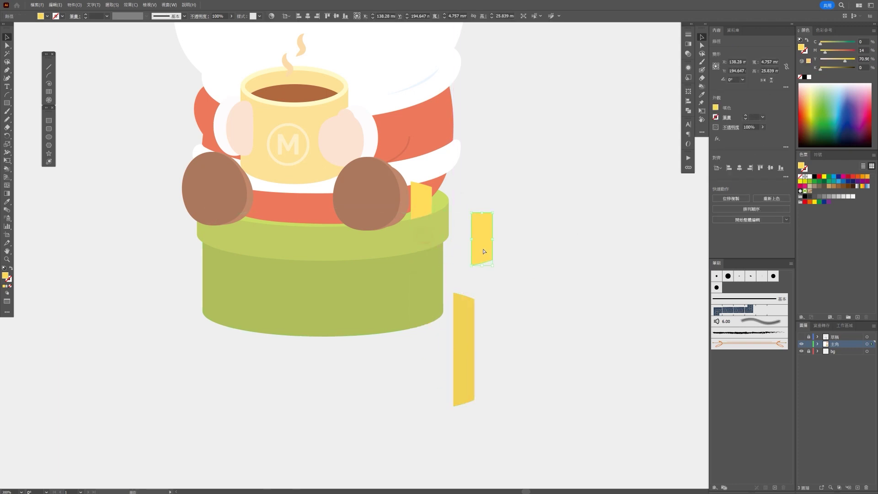
key("ctrl+z")
left_click(426, 211)
scroll(544, 259, "down", 3)
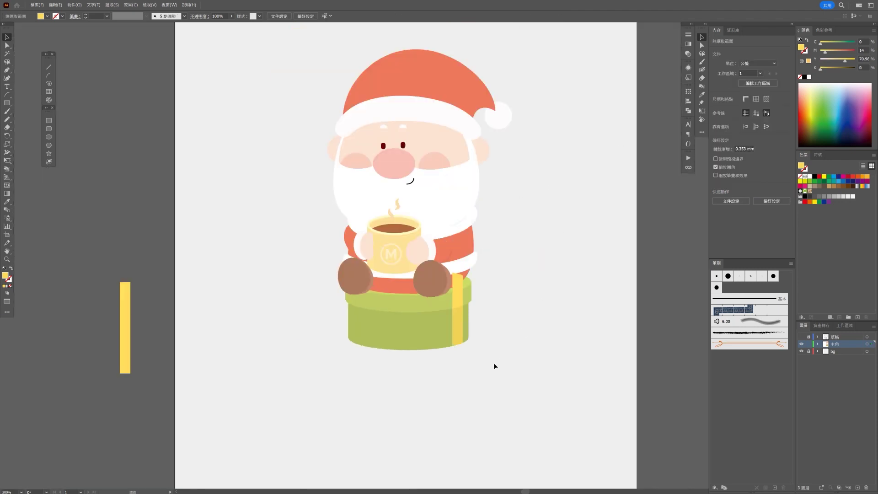
left_click(494, 364)
scroll(494, 364, "up", 3)
scroll(462, 301, "up", 2)
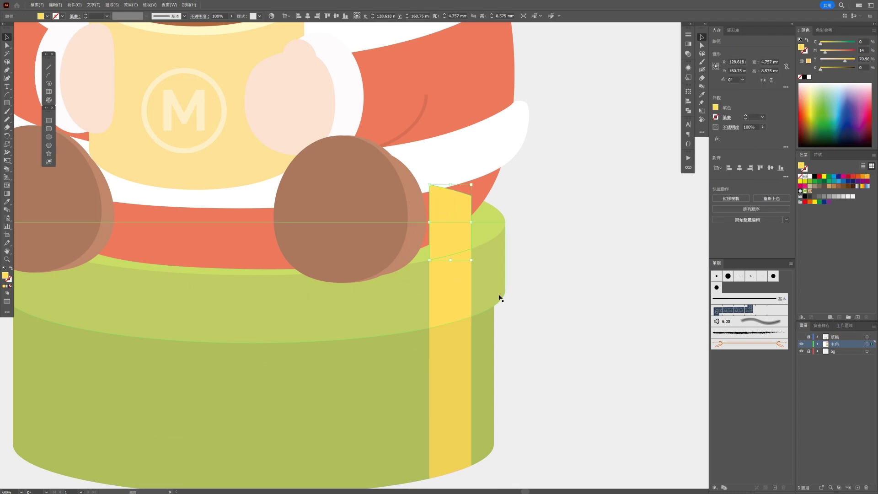
With Direct Selection, raise the lower ribbon piece's top edge up onto the drum lid.
left_click(8, 45)
left_click(449, 241)
left_click_drag(471, 246, 471, 224)
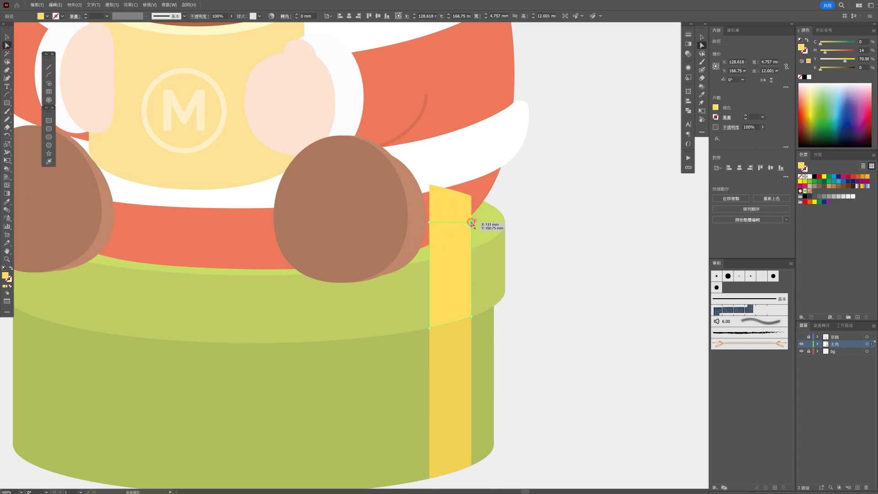
left_click(471, 223)
left_click(457, 214)
left_click_drag(463, 233, 632, 218)
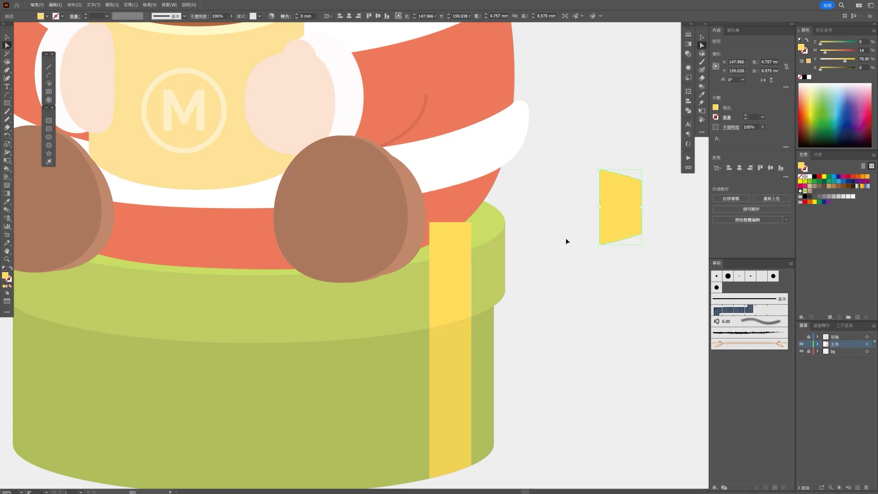
key("ctrl+z")
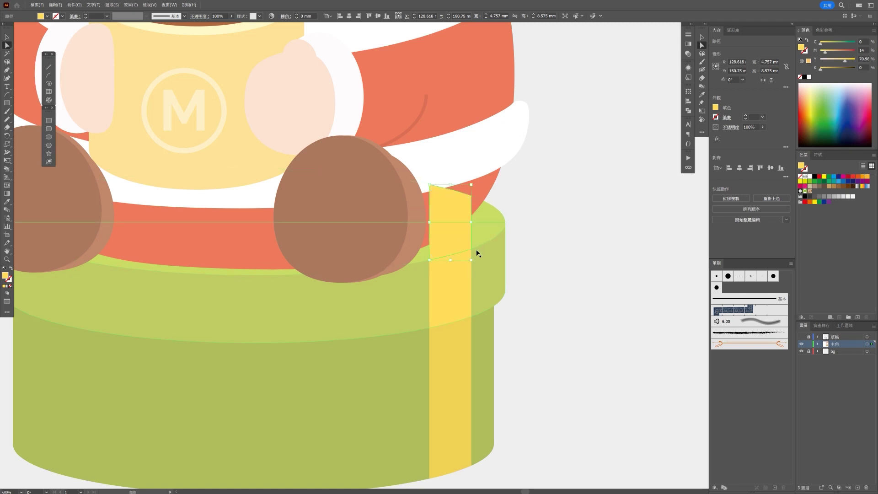
Select both ribbon pieces and apply Pathfinder Minus Front, then nudge the remaining strip.
left_click(454, 283, "shift")
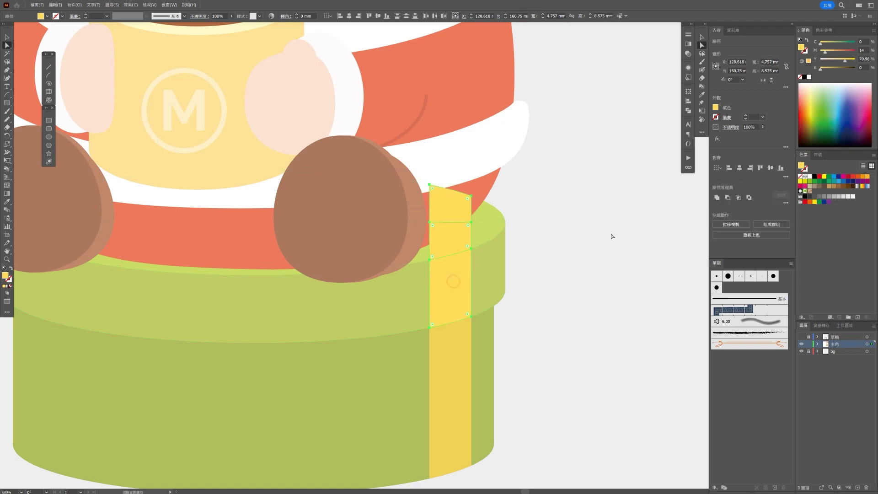
left_click(728, 197)
left_click(574, 264)
left_click_drag(455, 284, 631, 266)
key("Delete")
left_click(455, 215)
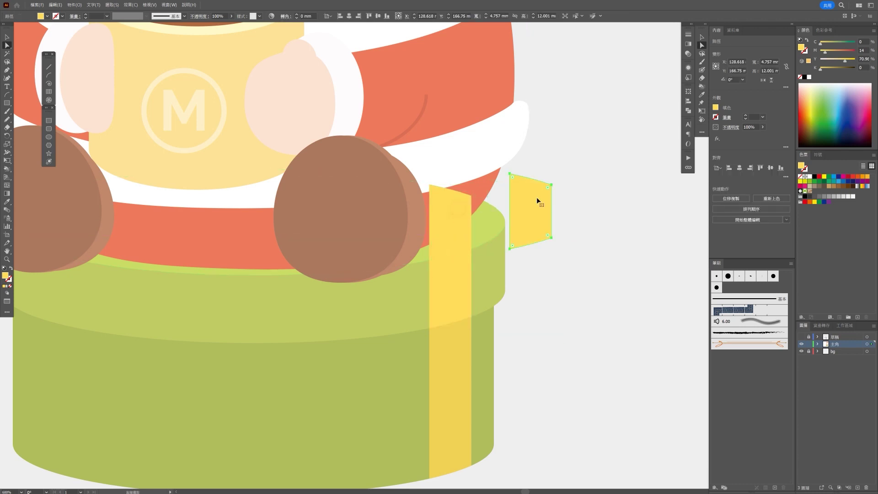
left_click(451, 290, "shift")
left_click(728, 200)
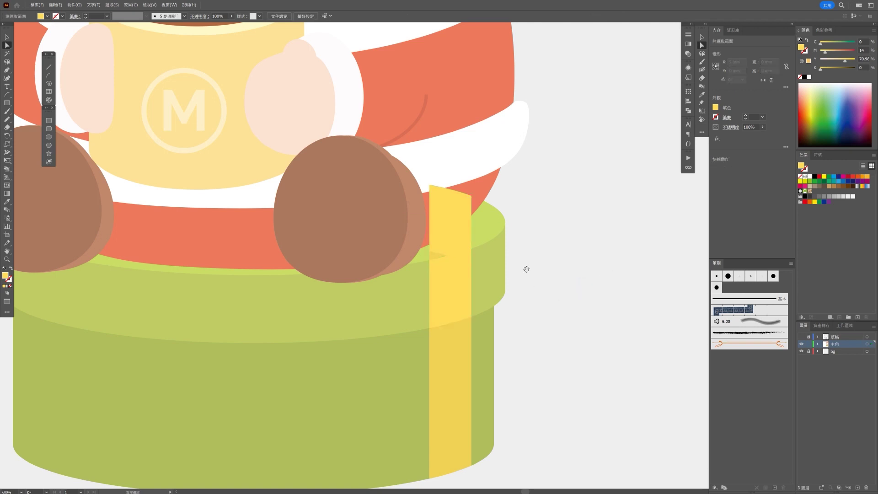
left_click_drag(471, 223, 622, 196)
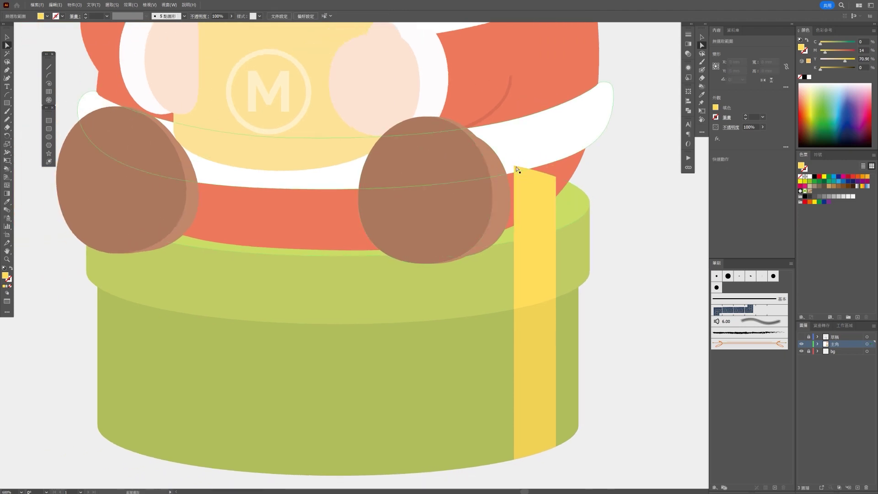
Adjust the ribbon strip's corner points and undo the accidental stretched sliver.
left_click(514, 166)
left_click_drag(555, 177, 324, 192)
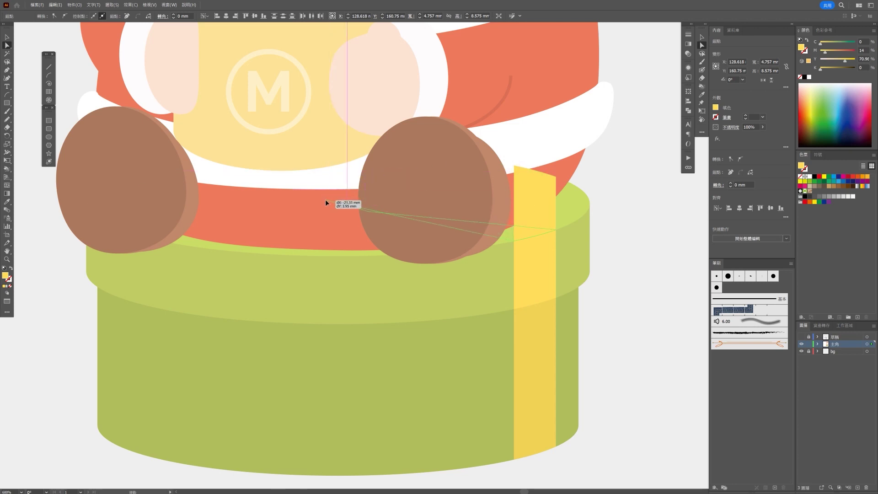
left_click_drag(325, 192, 325, 200)
left_click(651, 268)
scroll(651, 269, "down", 2)
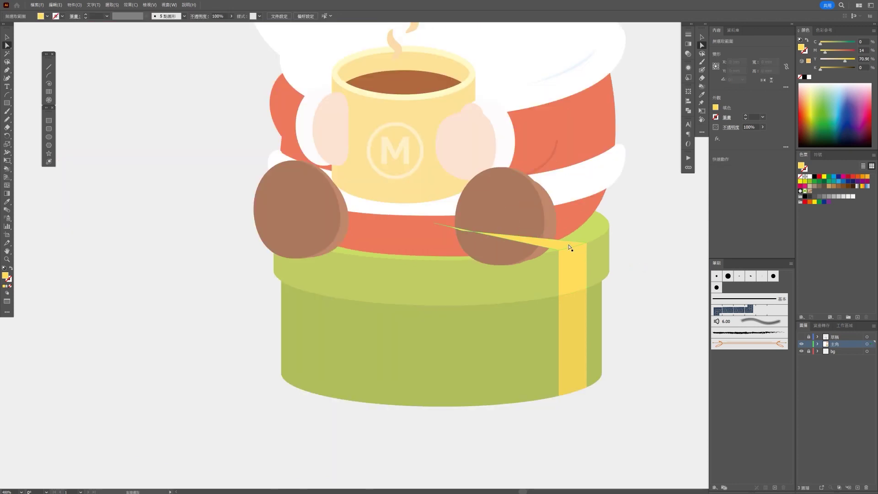
key("ctrl+z")
Test sending the yellow strip behind the box body, then undo it.
left_click(564, 248)
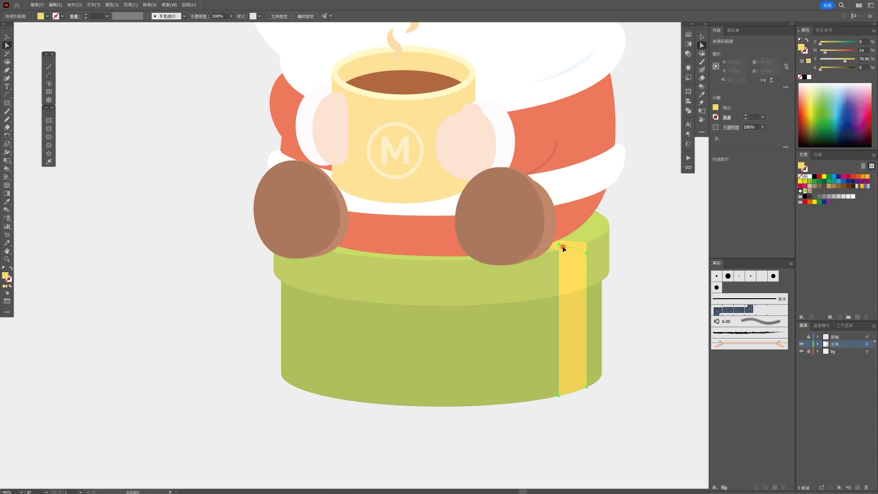
key("ctrl+[")
left_click(571, 335)
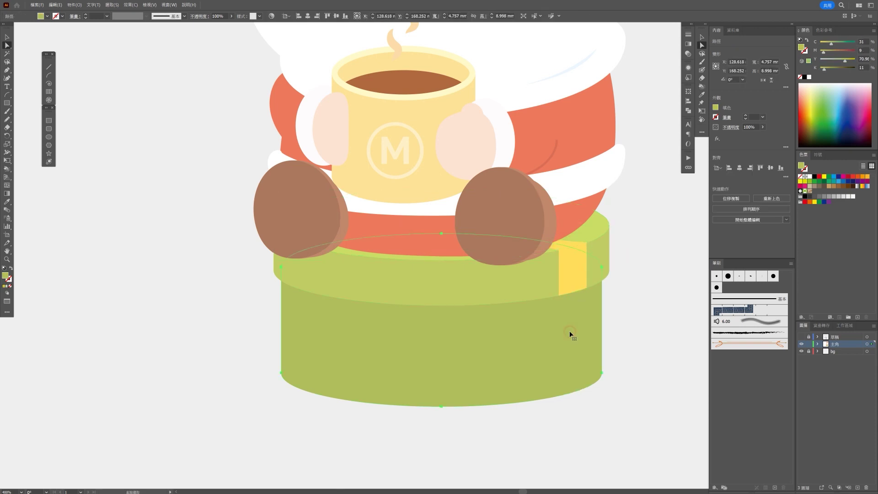
key("ctrl+z")
Slightly adjust the colour of the thin line at the strip's top, then zoom out to review.
key("ctrl+equal")
key("ctrl+equal")
left_click(565, 225)
left_click_drag(824, 53, 822, 53)
left_click(672, 219)
scroll(672, 233, "down", 3)
scroll(658, 274, "down", 2)
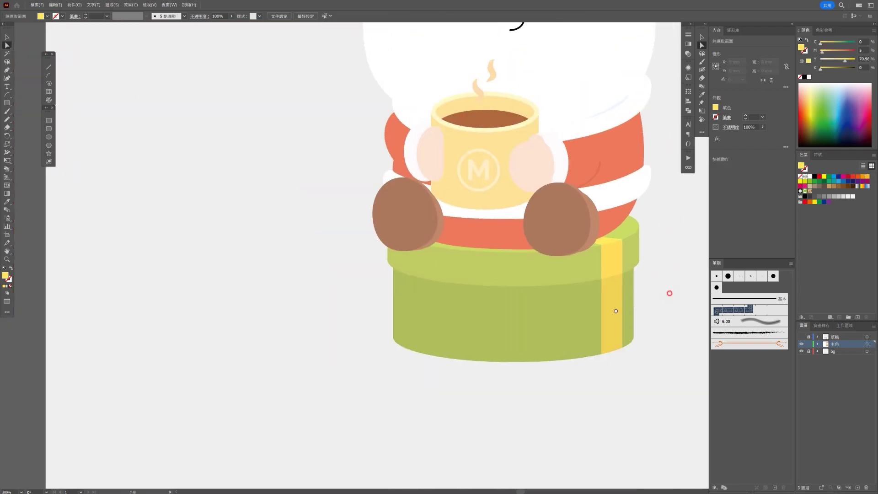
scroll(617, 309, "down", 3)
scroll(595, 315, "down", 2)
scroll(599, 318, "up", 2)
Duplicate the yellow ribbon stripe, flip it horizontally, and place it on the box's left side.
scroll(599, 318, "up", 2)
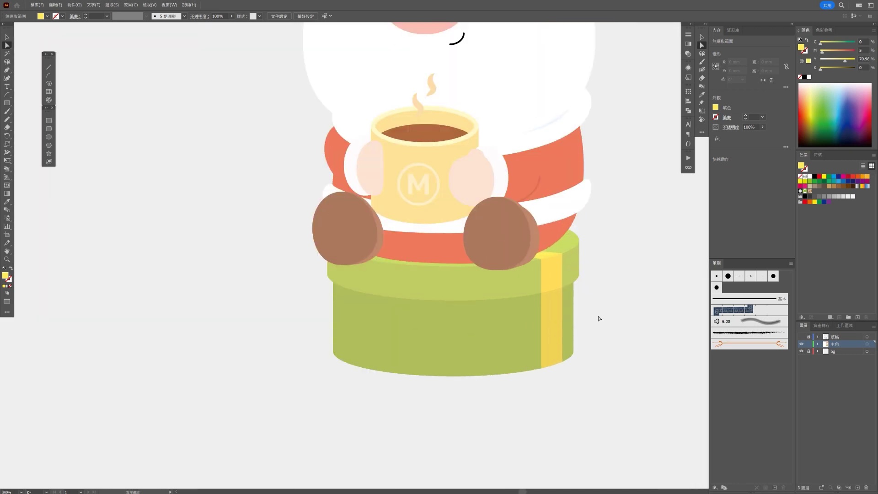
scroll(566, 337, "down", 1)
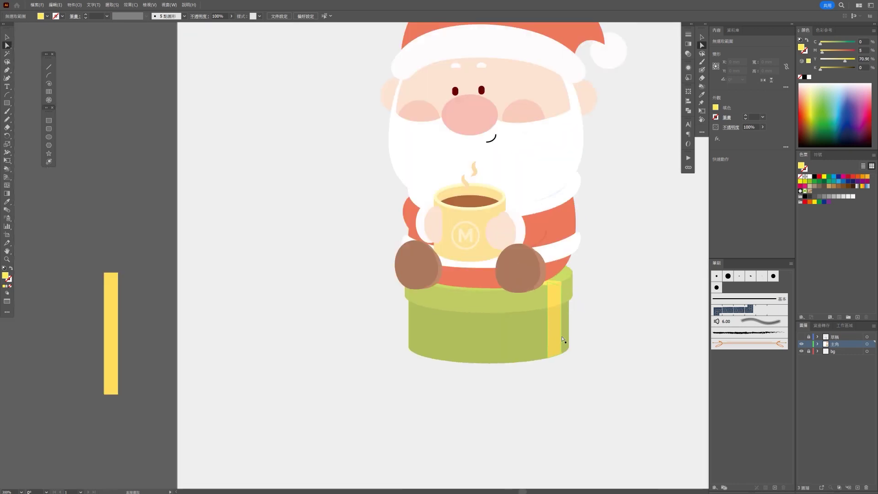
left_click(7, 44)
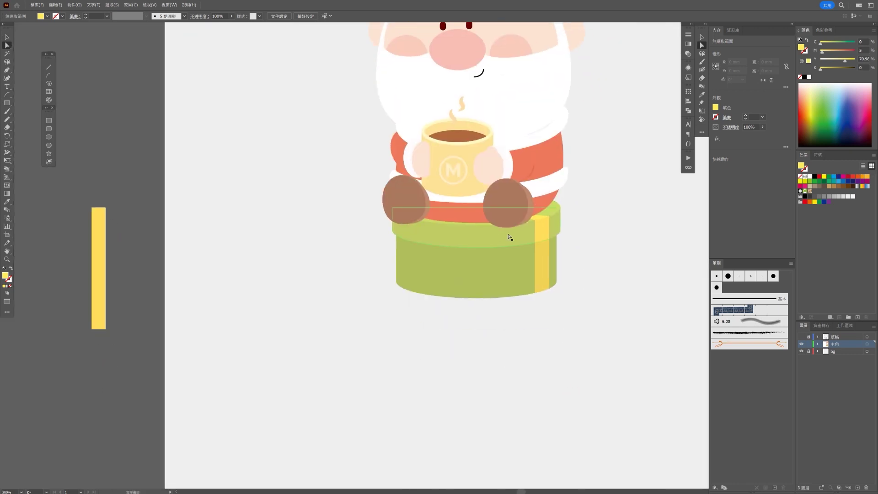
scroll(509, 235, "up", 2)
left_click(572, 234)
left_click_drag(577, 299, 351, 300)
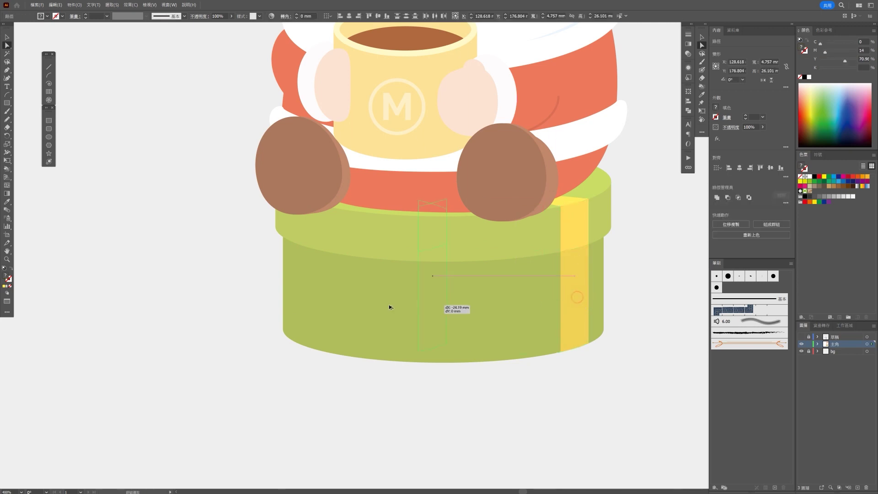
left_click(762, 80)
mouse_move(349, 300)
left_mouse_down()
mouse_move(311, 296)
mouse_move(319, 300)
left_mouse_up()
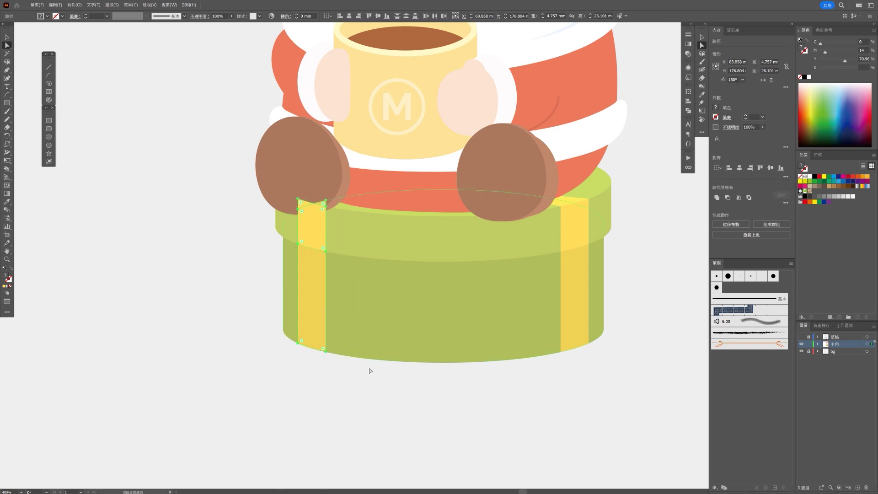
left_click(368, 368)
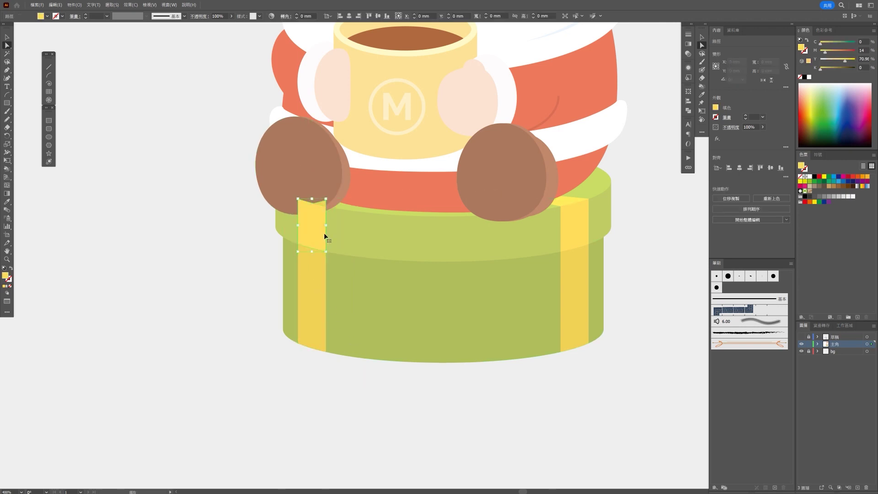
Deselect the box's top ellipse, zoom out and recentre Santa, then pick the path by his mitten.
left_click(364, 235)
key("ctrl+shift+a")
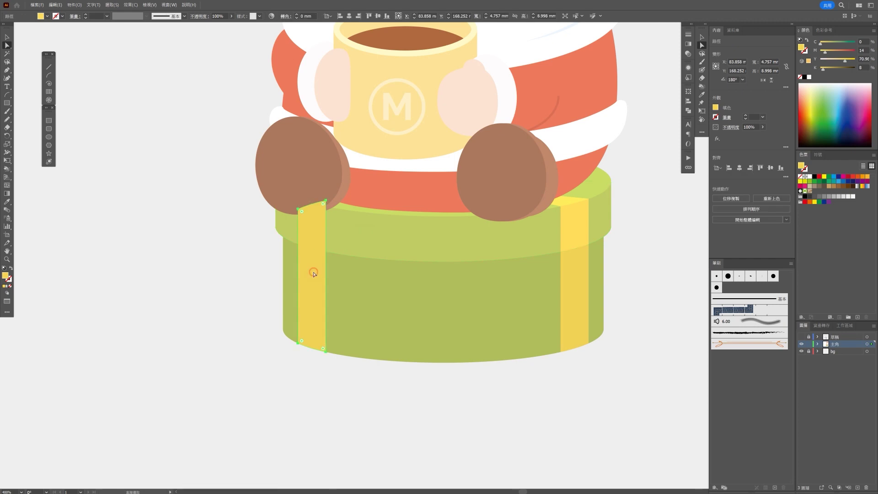
key("ctrl+minus")
scroll(257, 380, "down", 3)
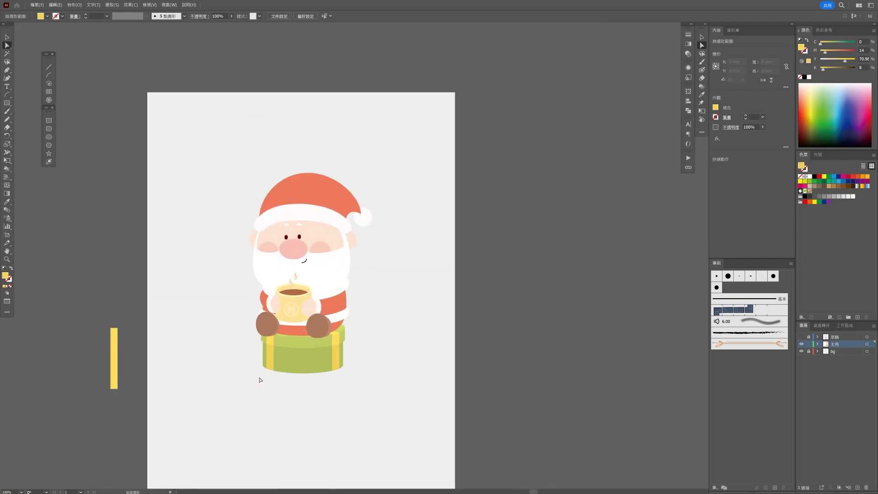
scroll(261, 378, "down", 1)
left_click_drag(307, 417, 427, 309)
scroll(383, 253, "up", 2)
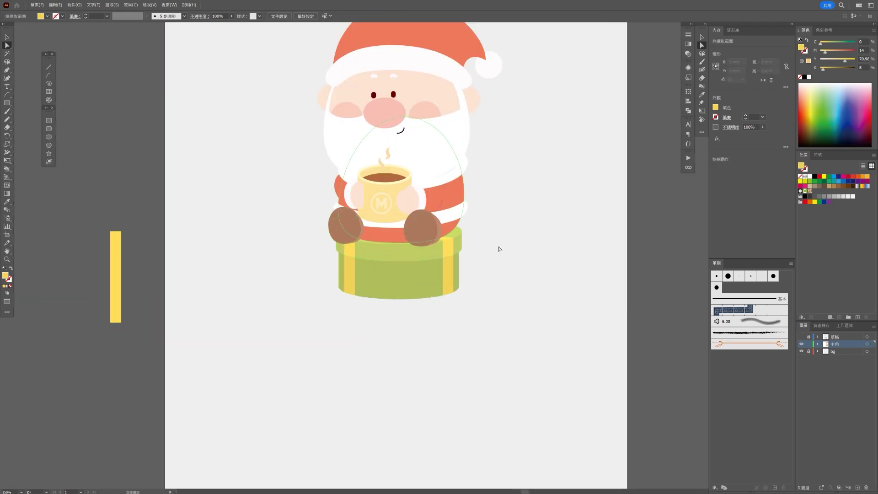
scroll(446, 256, "up", 5)
left_click(404, 239)
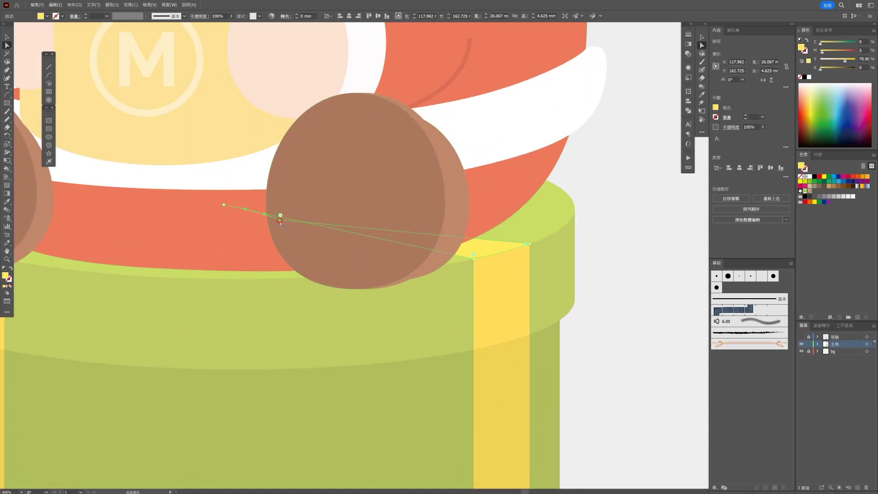
Pull the curved path's anchors up and left beside Santa's right mitten, then zoom out.
left_click_drag(280, 221, 255, 196)
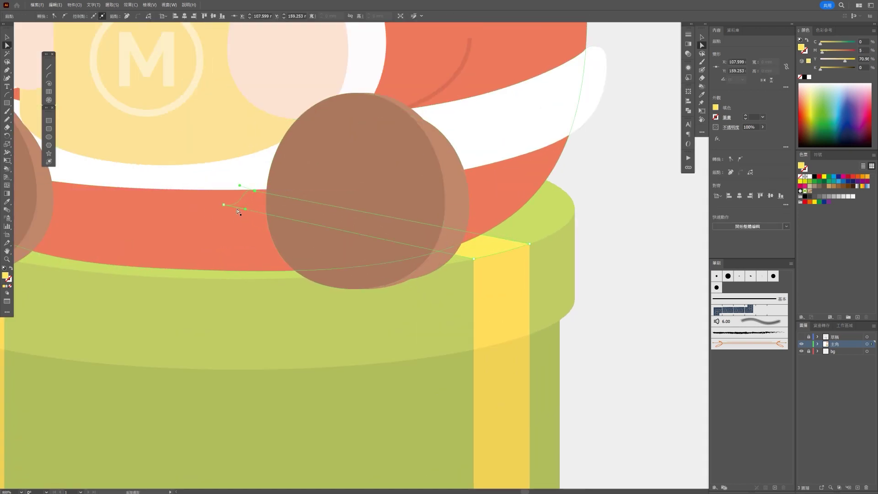
left_click_drag(224, 204, 188, 191)
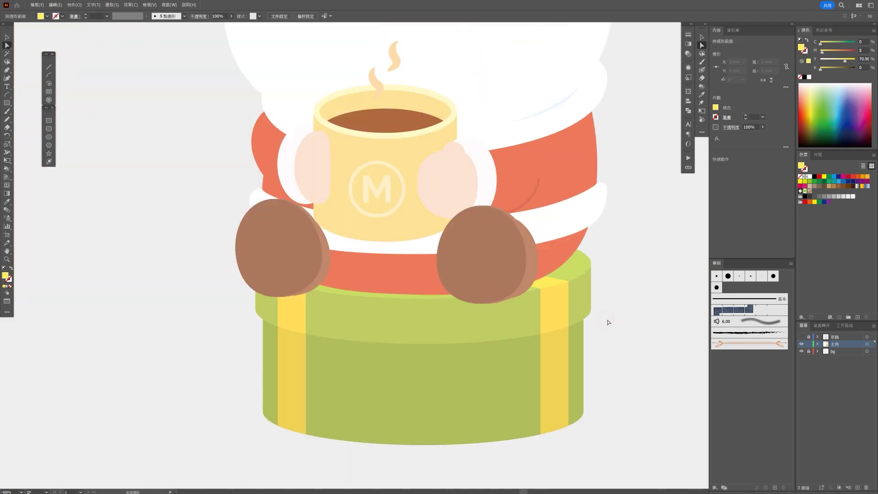
key("ctrl+0")
left_click(602, 367)
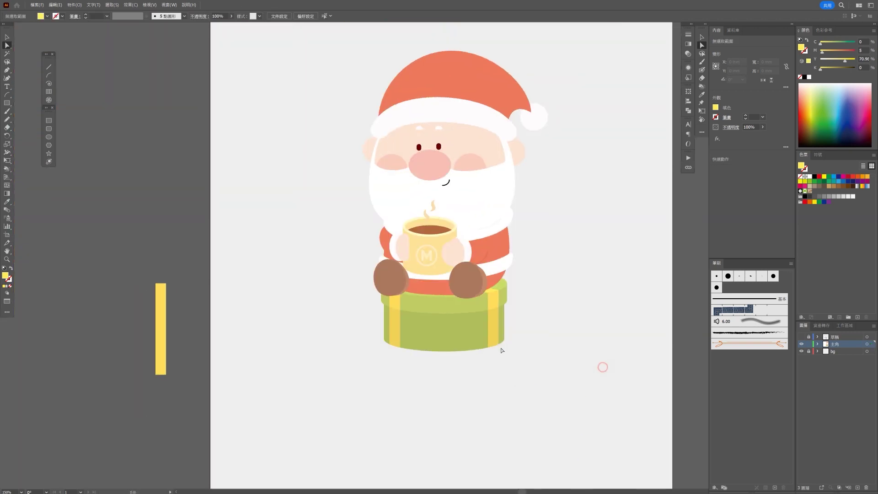
key("v")
key("ctrl+minus")
key("ctrl+minus")
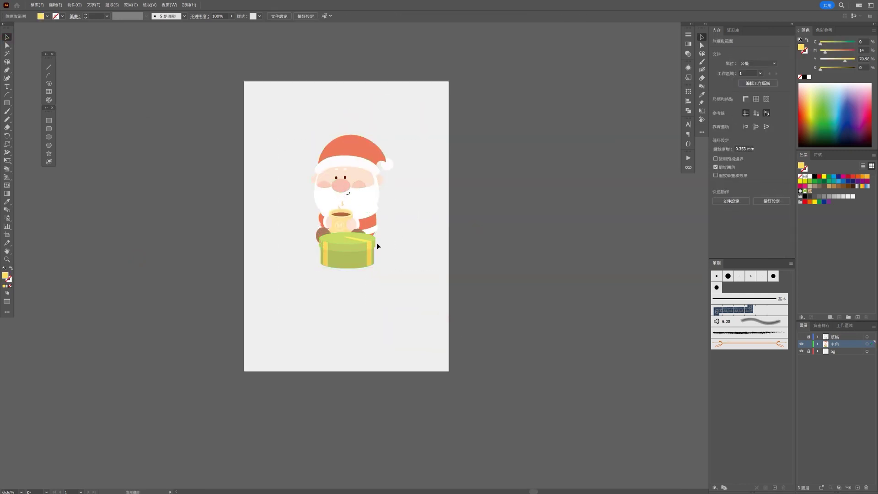
left_click(356, 249)
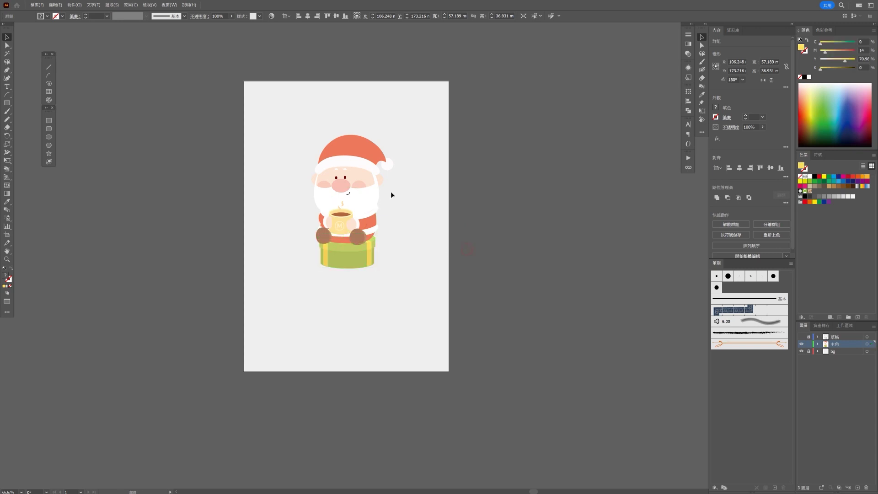
Select the mug body and try tan, orange, red-orange and magenta swatch fills.
left_click(393, 194)
key("ctrl+plus")
key("ctrl+plus")
key("ctrl+plus")
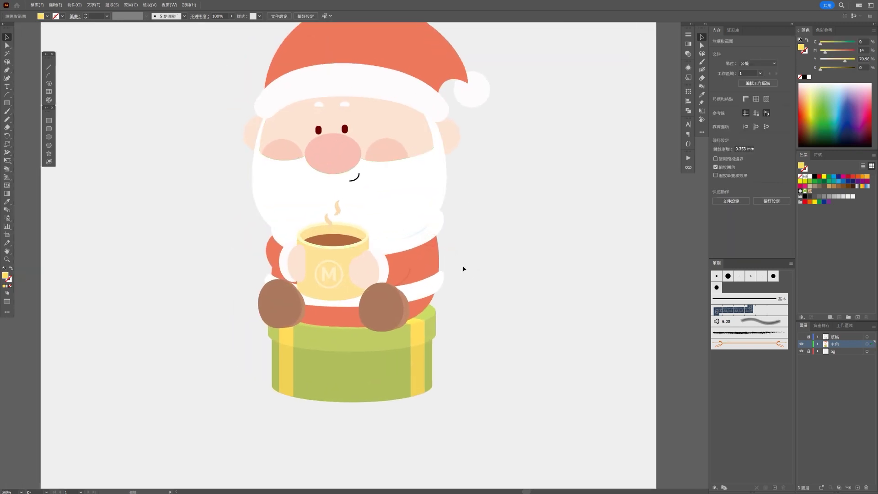
left_click(5, 46)
left_click(342, 260)
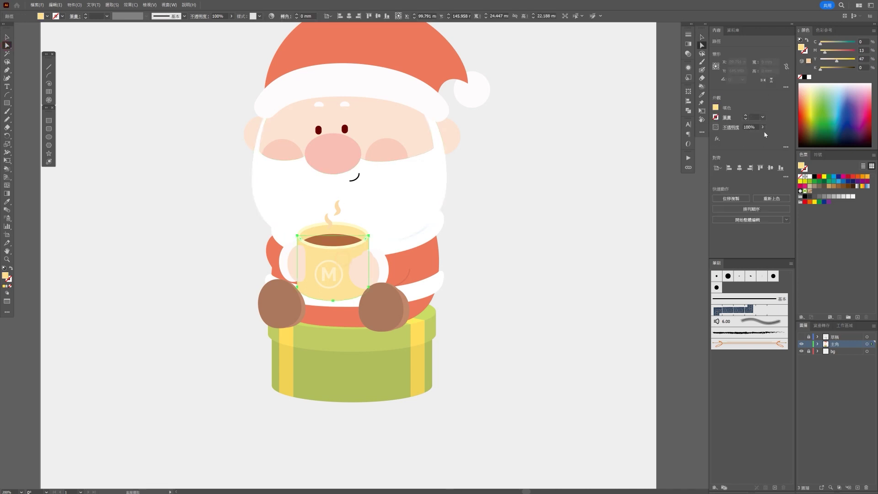
left_click(826, 187)
left_click(860, 177)
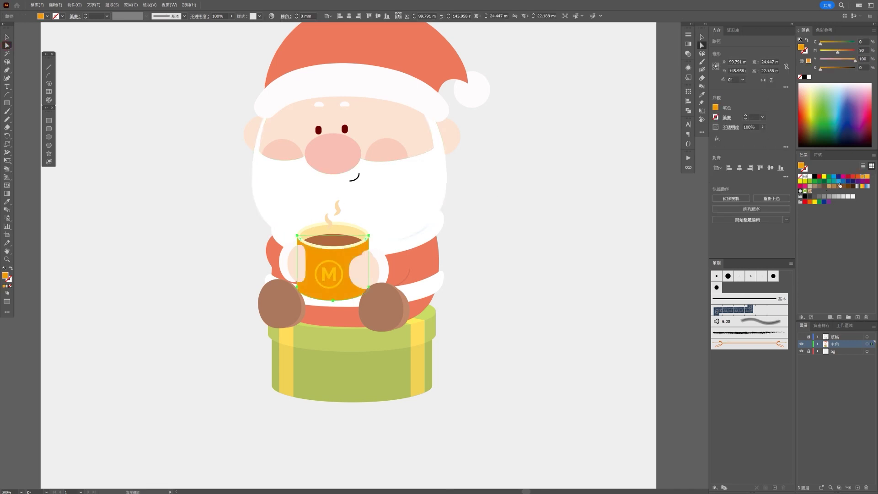
left_click(857, 178)
left_click(834, 178)
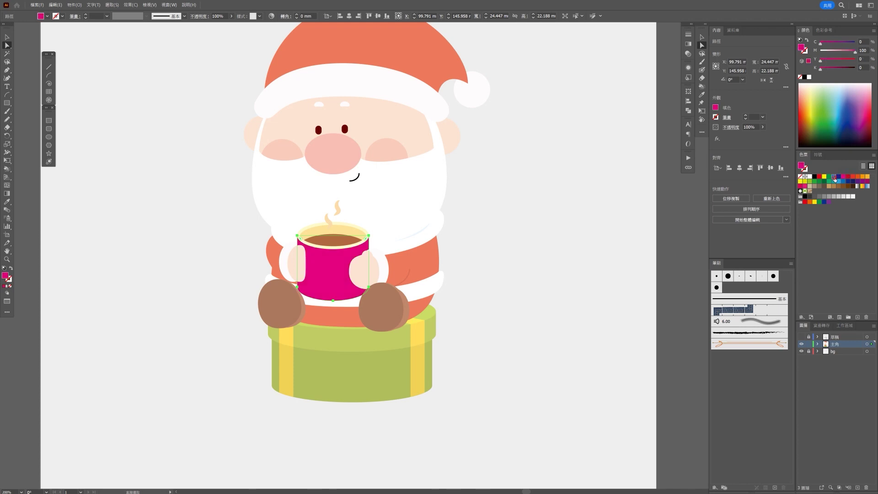
double_click(829, 186)
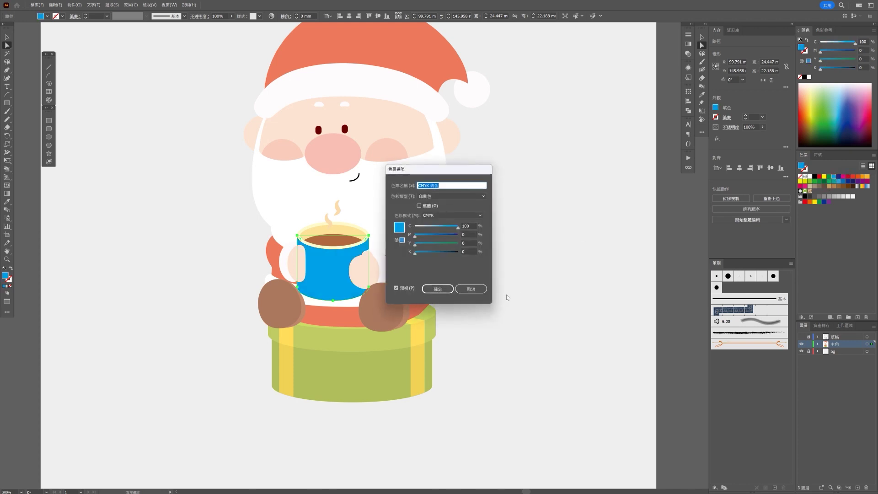
left_click(471, 288)
Pick a light peach-orange from the Color panel spectrum for the mug, then deselect.
left_click(807, 92)
mouse_move(807, 91)
left_mouse_down()
mouse_move(807, 103)
mouse_move(803, 91)
left_mouse_up()
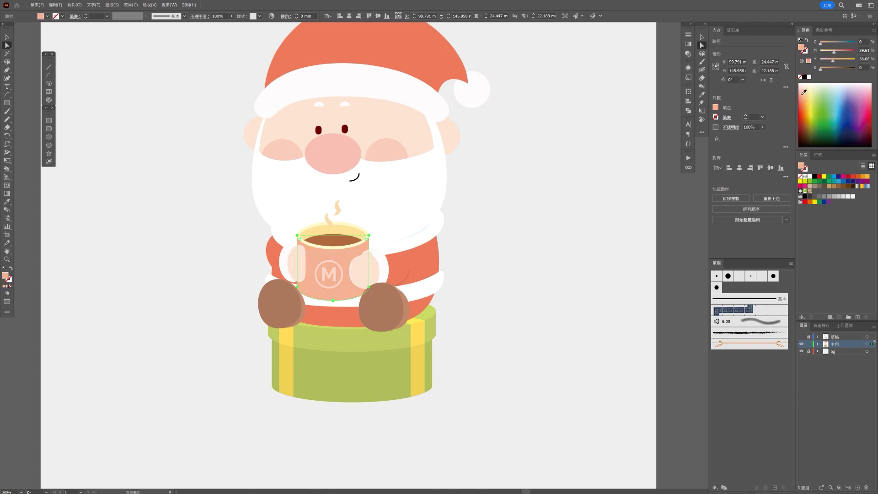
left_click_drag(804, 91, 805, 94)
left_click(628, 163)
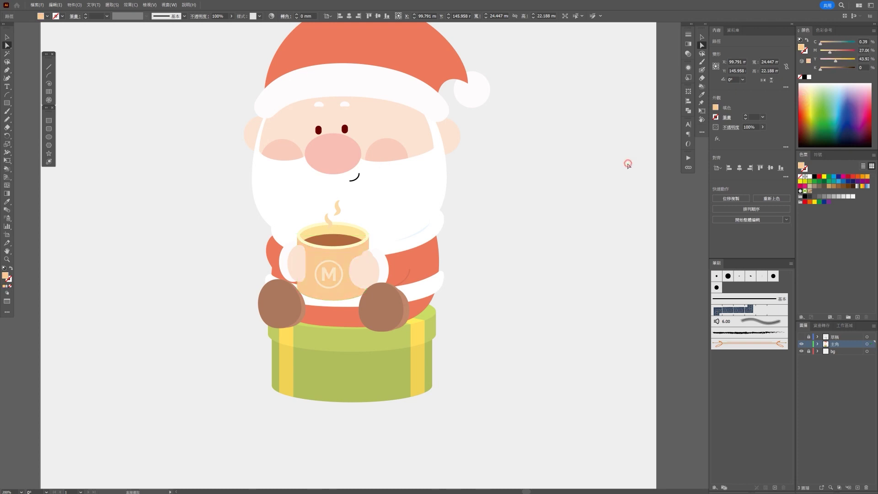
key("ctrl+0")
key("ctrl+minus")
key("ctrl+plus")
key("ctrl+plus")
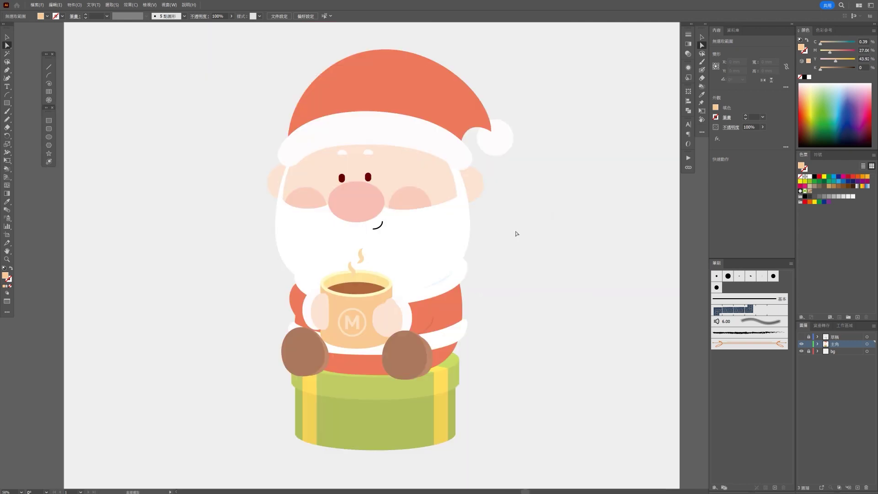
Alt-drag a spare copy of Santa to the right of the artboard.
scroll(352, 170, "up", 3, "alt")
scroll(344, 165, "up", 4, "alt")
left_click(336, 215)
left_click(439, 214, "shift")
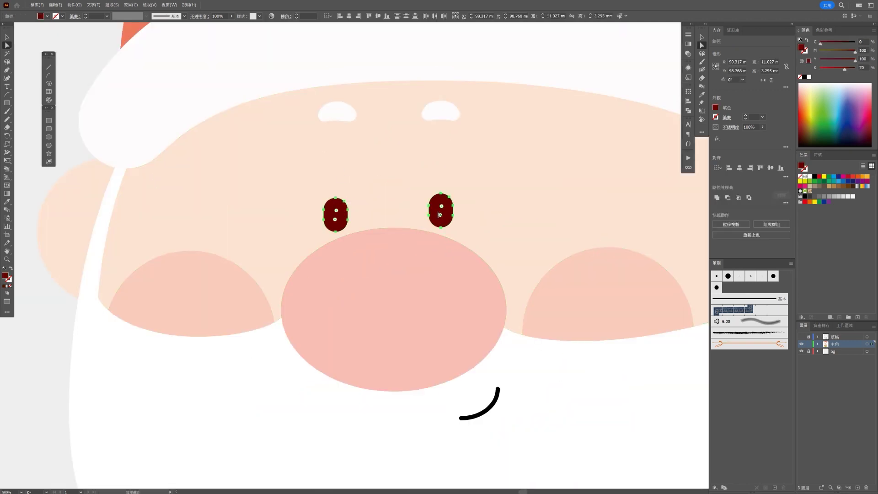
key("ctrl+0")
left_click(579, 343)
key("v")
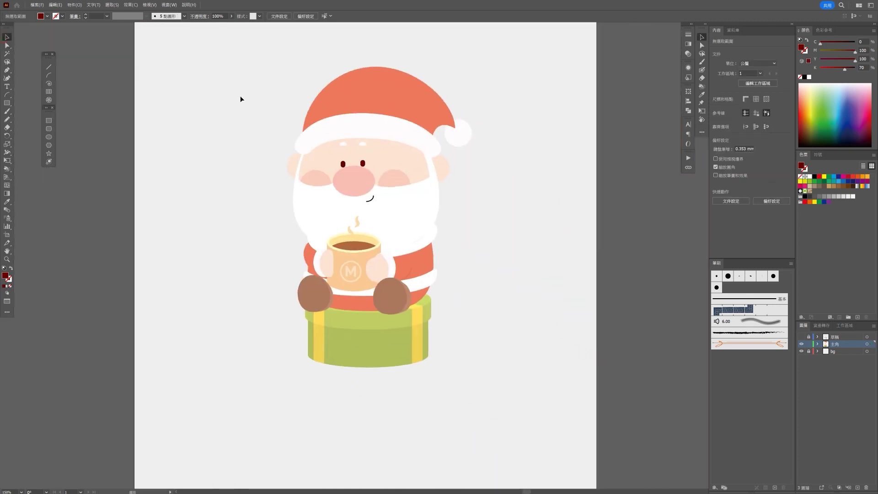
key("ctrl+minus")
key("ctrl+minus")
left_click_drag(336, 196, 478, 195, "alt")
key("ctrl+plus")
key("ctrl+plus")
key("ctrl+plus")
key("ctrl+plus")
left_click(64, 133)
Enter the Santa group in isolation mode and remove his old eyes.
scroll(77, 106, "up", 1, "alt")
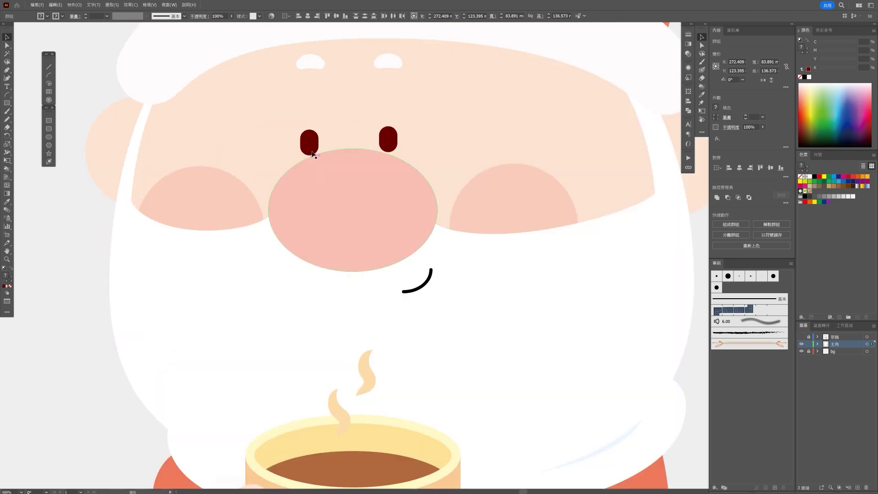
double_click(389, 135)
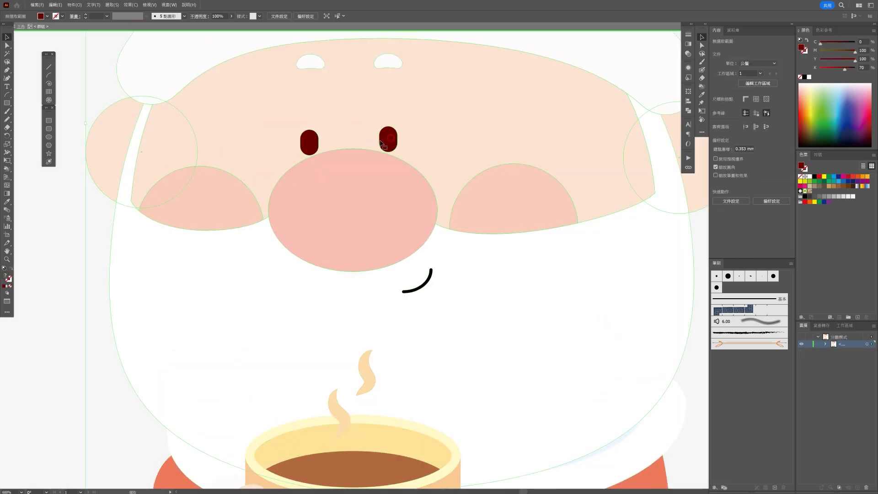
left_click(312, 144)
key("ctrl+shift+a")
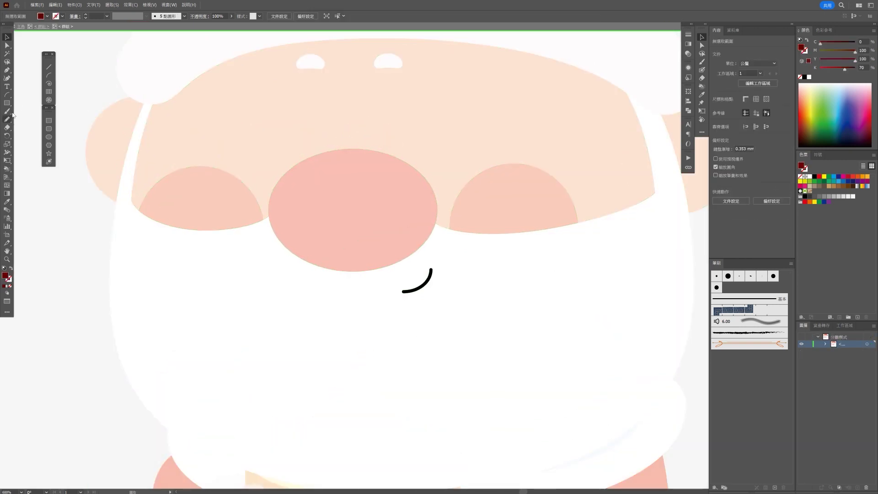
Draw the left eye as a white oval with a smaller dark-red oval inside.
left_click(49, 137)
left_click_drag(279, 103, 338, 180)
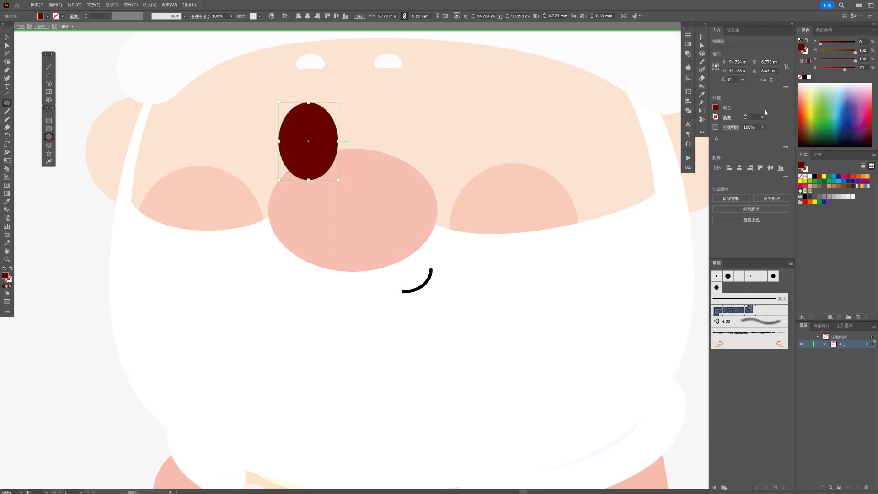
left_click(807, 77)
left_click_drag(293, 121, 327, 168)
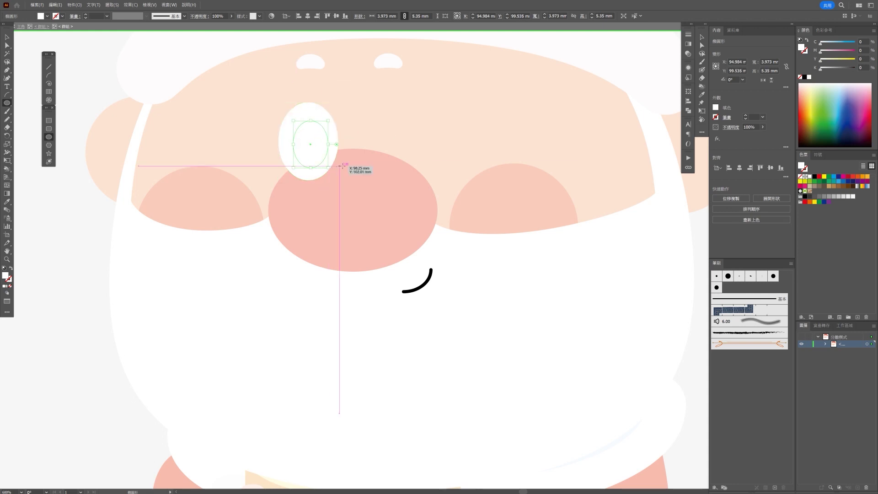
mouse_move(849, 50)
left_mouse_down()
mouse_move(855, 59)
mouse_move(841, 68)
left_mouse_up()
left_click(8, 39)
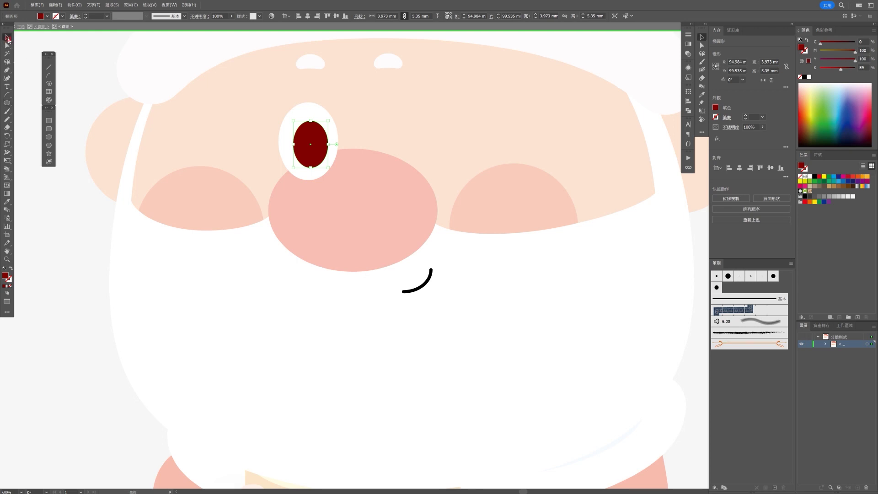
mouse_move(327, 168)
left_mouse_down()
mouse_move(333, 173)
mouse_move(312, 151)
mouse_move(328, 153)
mouse_move(317, 160)
left_mouse_up()
Group the two eye ovals, Alt-drag a copy to the right eye, and exit isolation.
left_click(329, 158, "shift")
key("ctrl+v")
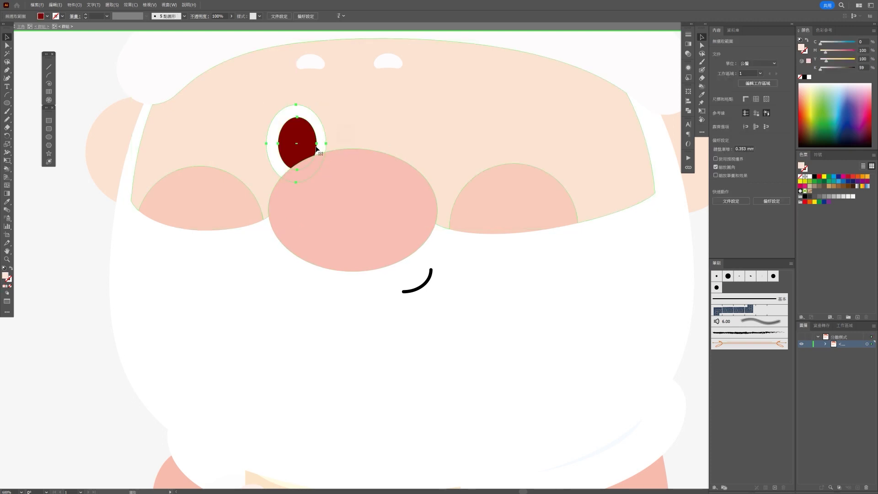
mouse_move(297, 142)
left_mouse_down()
mouse_move(413, 146)
mouse_move(405, 142)
left_mouse_up()
double_click(406, 142)
left_click(373, 169)
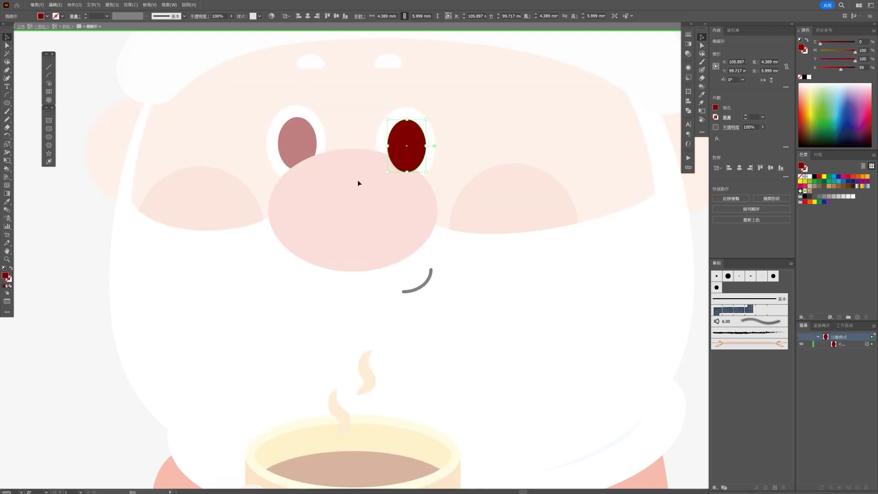
scroll(342, 188, "up", 1)
key("Escape")
key("ctrl+1")
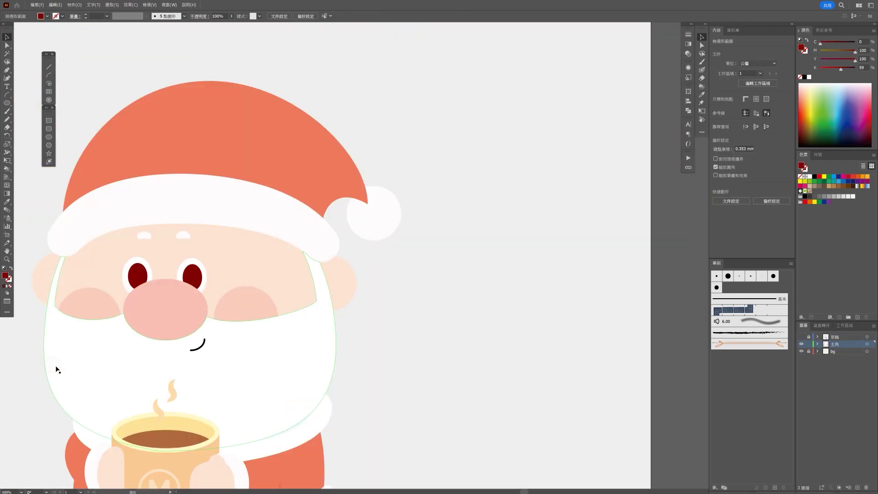
Ungroup the left Santa and then his head group to reach the hat.
mouse_move(200, 391)
left_mouse_down()
mouse_move(484, 226)
mouse_move(394, 221)
left_mouse_up()
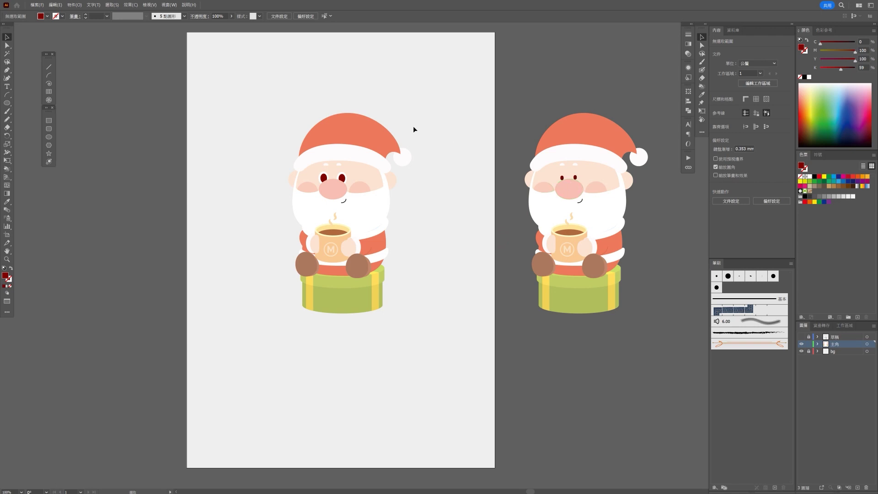
left_click(360, 137)
right_click(360, 132)
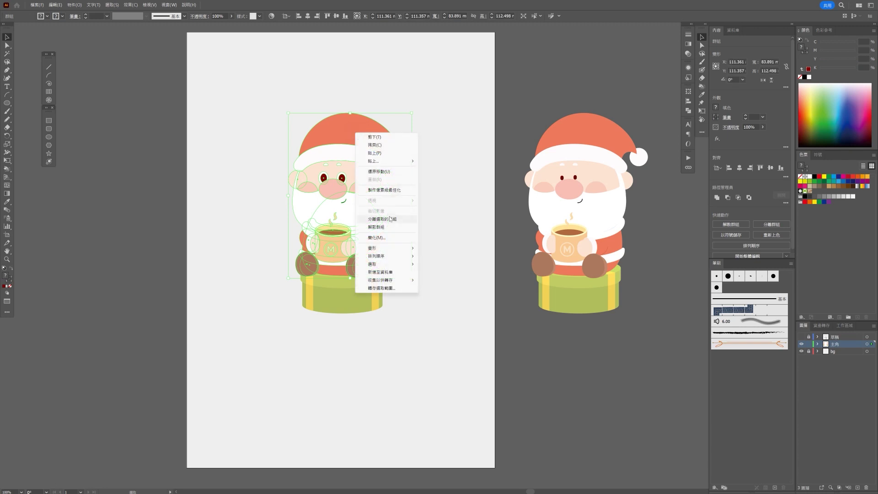
left_click(394, 227)
left_click(400, 153)
right_click(393, 144)
left_click(420, 241)
left_click(412, 137)
Move the red hat up and right so its tip meets the white pompom.
left_click(385, 141)
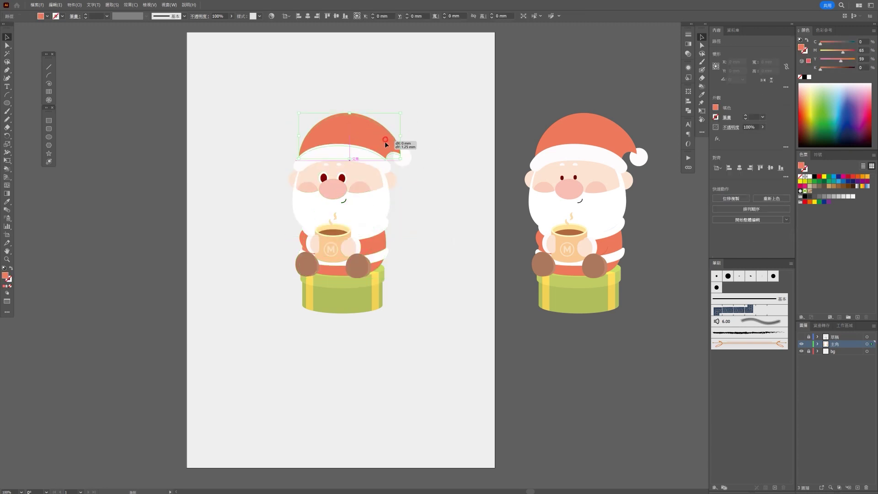
left_click_drag(413, 157, 415, 151)
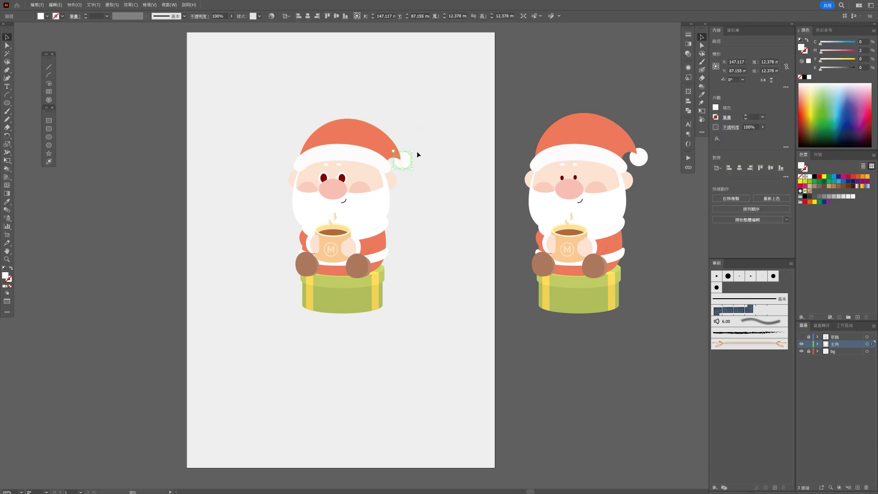
scroll(416, 151, "up", 4)
left_click_drag(319, 158, 359, 161)
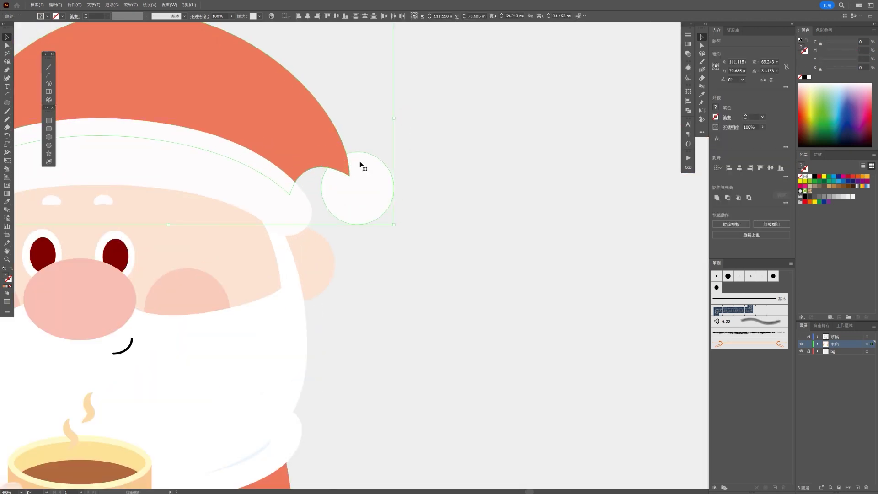
left_click(443, 180)
scroll(450, 197, "down", 5)
scroll(457, 213, "up", 2)
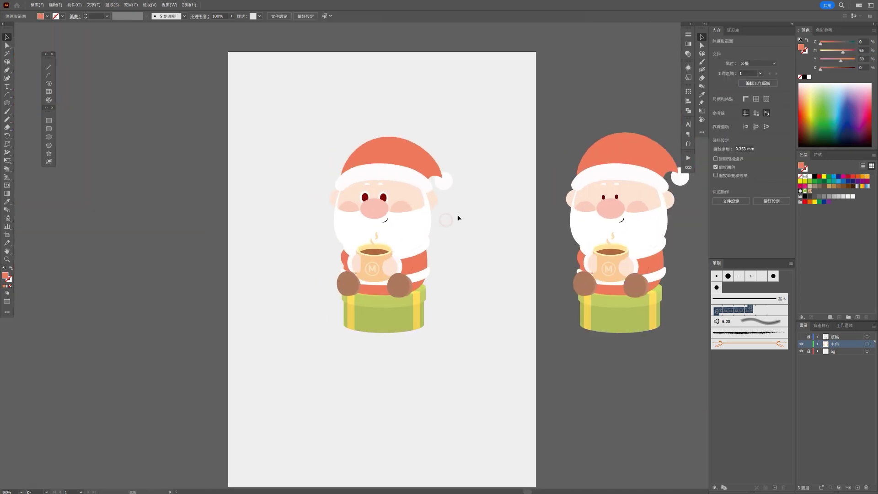
scroll(447, 192, "down", 1)
scroll(449, 198, "up", 2)
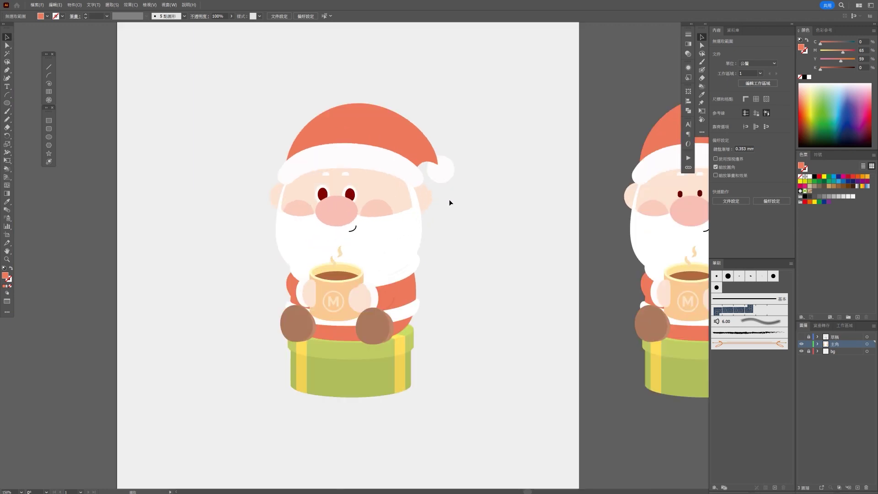
scroll(450, 203, "down", 1)
scroll(419, 243, "up", 1)
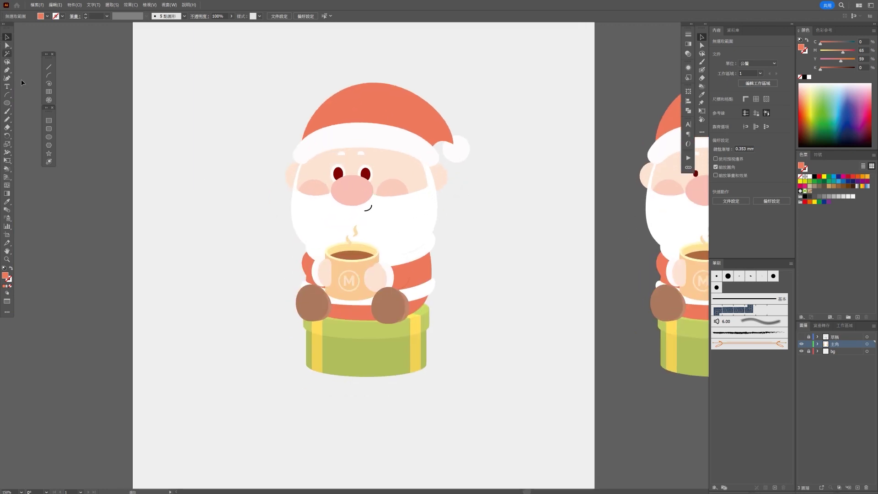
Draw a circle beside Santa's face and a small triangle below it.
key("l")
scroll(284, 144, "up", 2)
left_click_drag(193, 108, 287, 201)
scroll(287, 201, "up", 2)
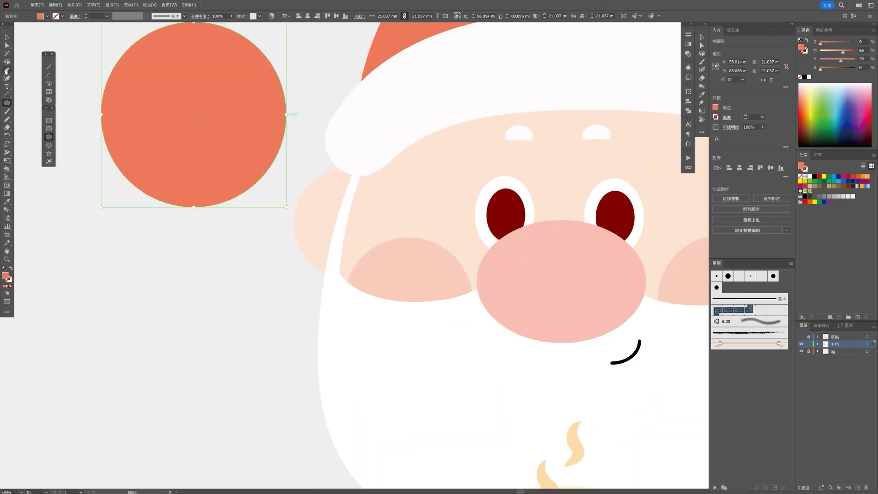
left_click_drag(231, 224, 253, 250)
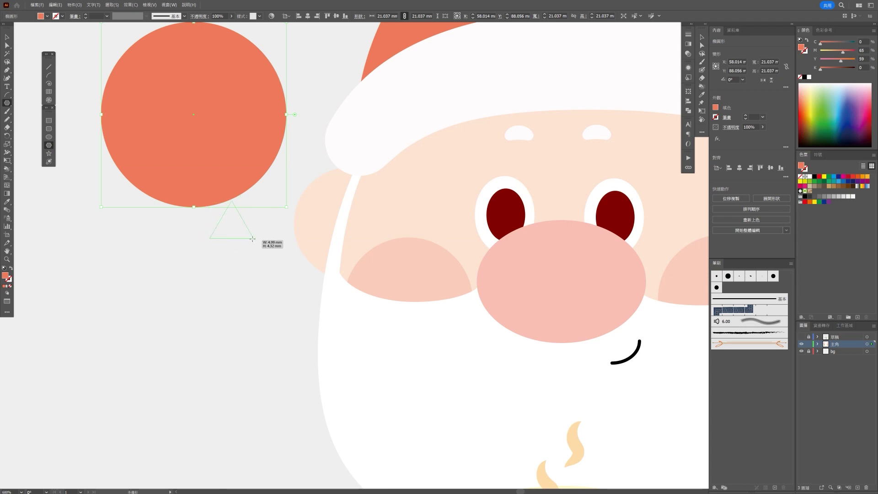
left_click_drag(253, 250, 250, 240)
Rotate the triangle to point down-right and move it to the circle's lower right.
key("v")
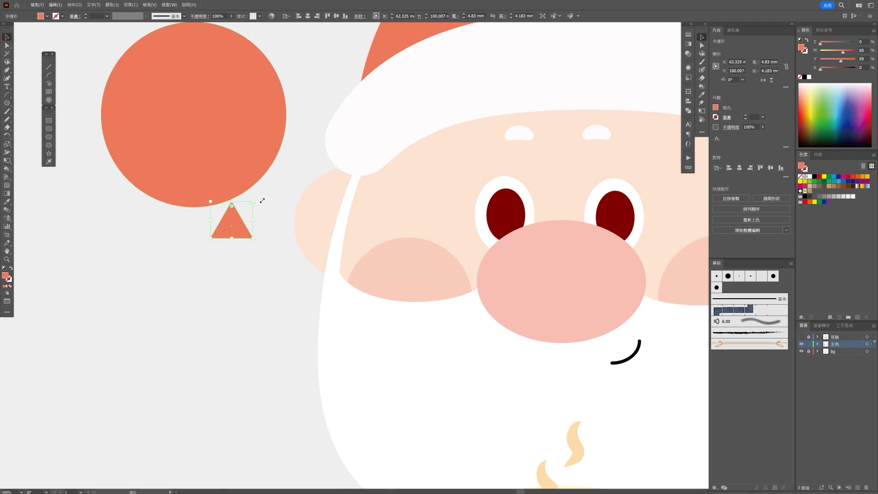
left_click(238, 227)
mouse_move(254, 239)
left_mouse_down()
mouse_move(181, 238)
mouse_move(177, 250)
left_mouse_up()
left_click(177, 251)
left_click_drag(225, 227, 247, 169)
Unite circle and triangle into one bubble, fill it white, and draw a tall narrow rectangle.
left_click(224, 127, "shift")
left_click(717, 198)
left_click_drag(233, 139, 252, 144)
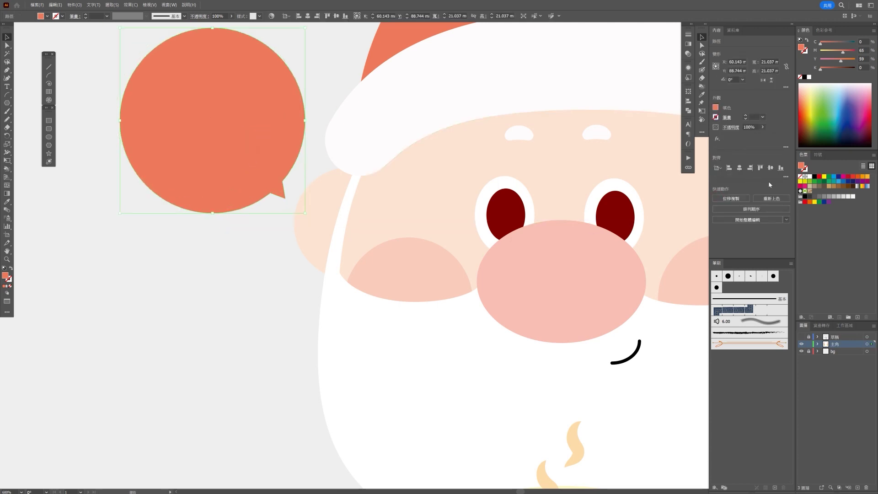
left_click(804, 177)
left_click(140, 303)
left_click(48, 120)
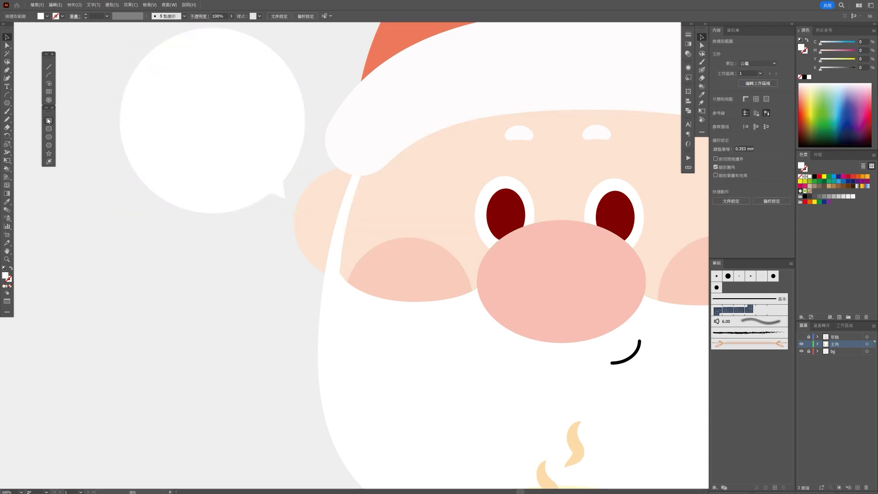
mouse_move(203, 277)
left_mouse_down()
mouse_move(225, 341)
mouse_move(238, 340)
left_mouse_up()
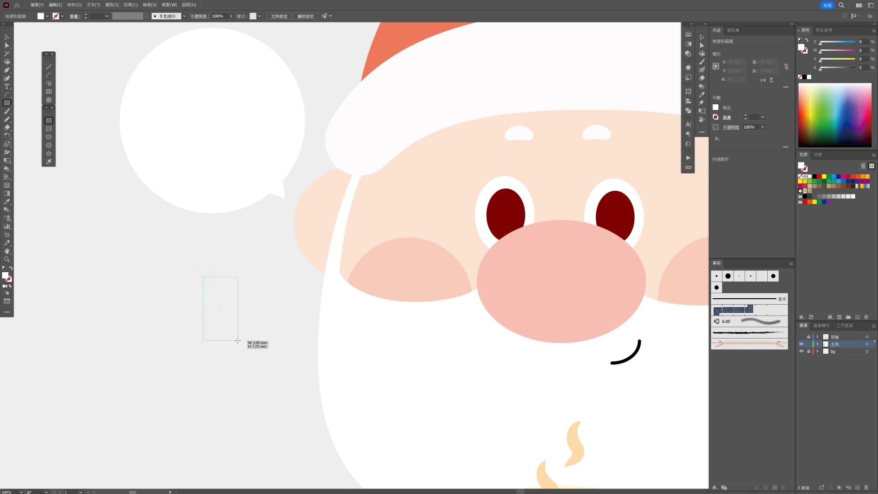
Add a 90° rotated copy of the rectangle, align left and top edges, and unite into an L.
left_click(7, 37)
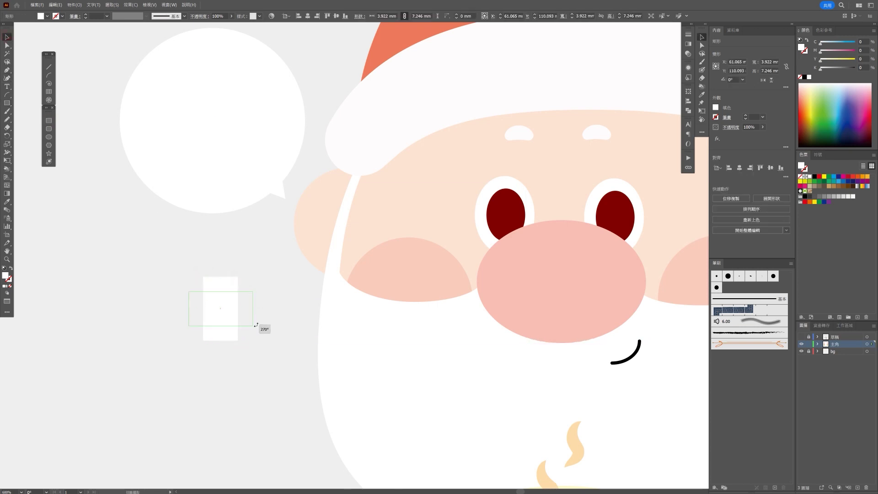
left_click_drag(241, 275, 260, 327)
left_click(298, 16)
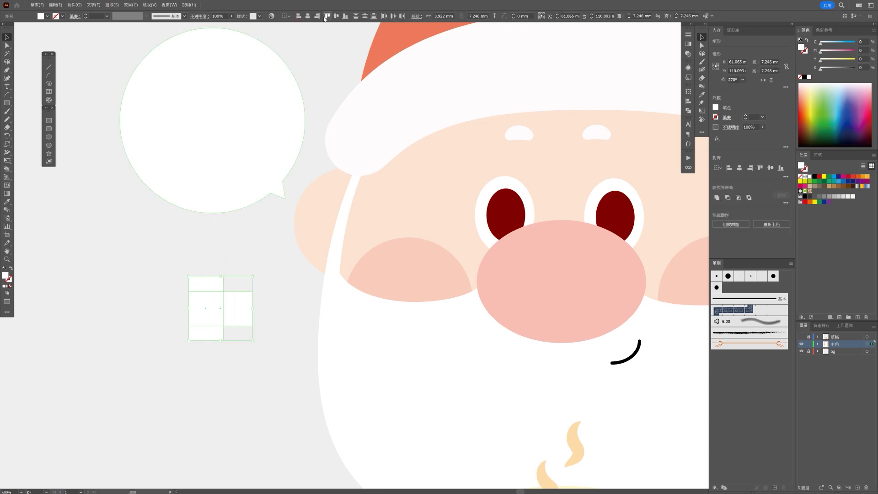
left_click(327, 16)
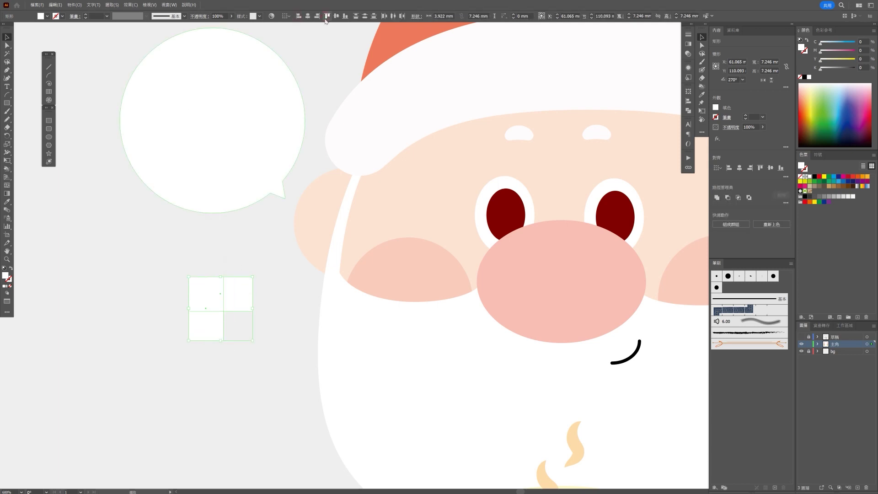
left_click(716, 197)
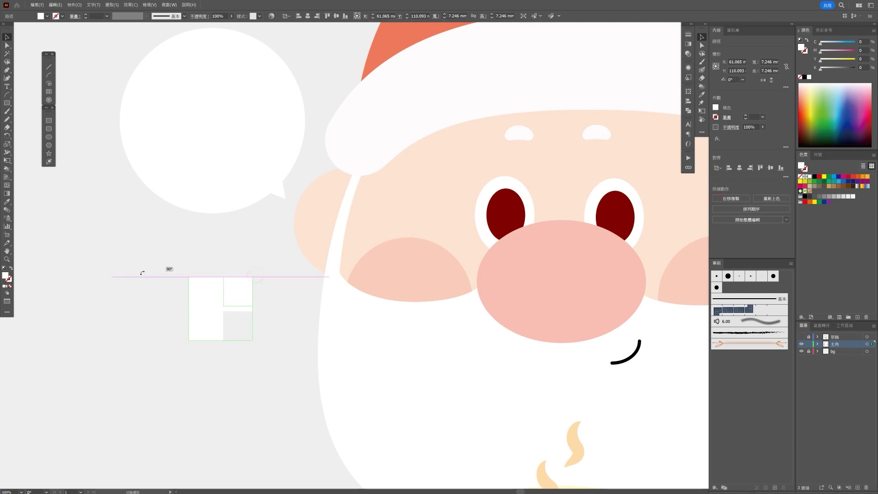
Rotate the L shape 135° into a heart base and fill it peach.
left_click_drag(257, 278, 125, 294)
left_click(828, 51)
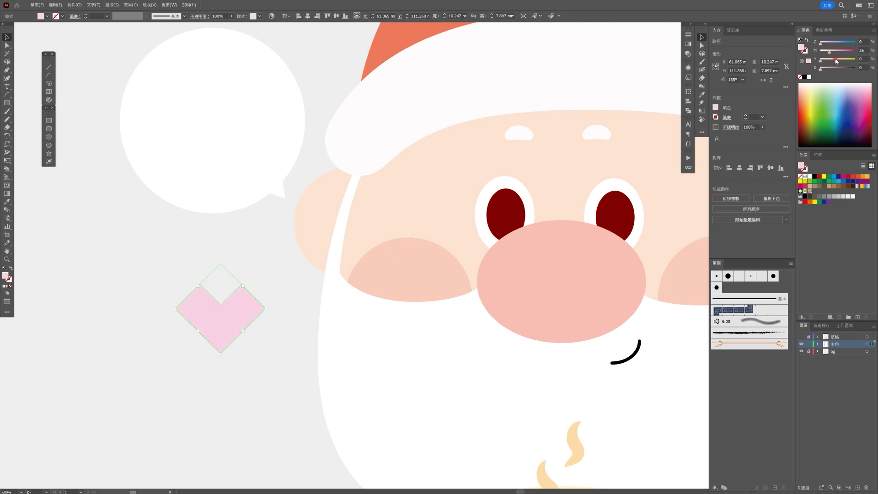
left_click(839, 50)
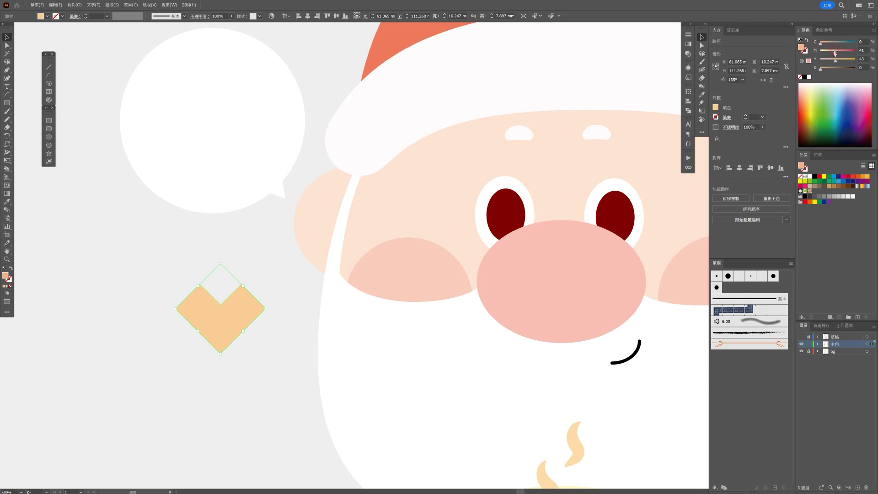
mouse_move(234, 338)
left_mouse_down()
mouse_move(215, 124)
mouse_move(304, 205)
mouse_move(290, 382)
left_mouse_up()
scroll(292, 320, "down", 3)
Round the heart's upper and side corners with Direct Selection live corners.
left_click(6, 45)
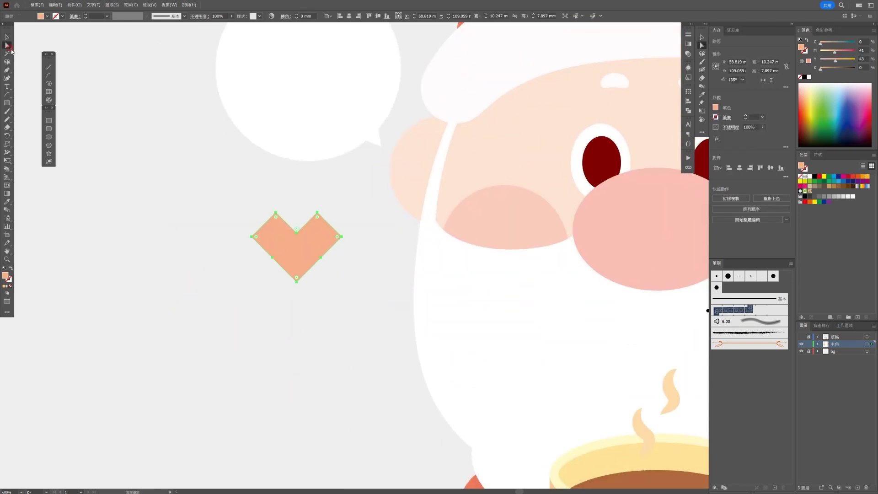
scroll(297, 210, "up", 3)
left_click_drag(242, 284, 242, 285)
left_click_drag(231, 194, 265, 228, "shift")
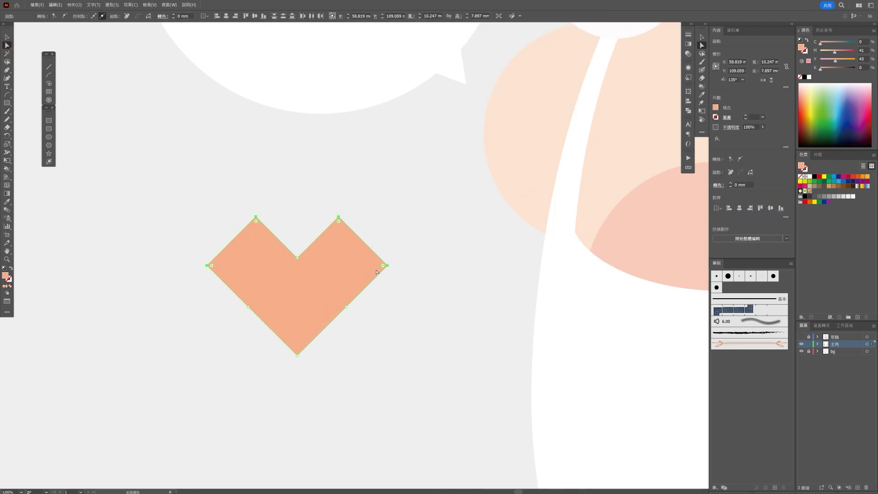
left_click_drag(382, 267, 321, 348)
left_click(369, 367)
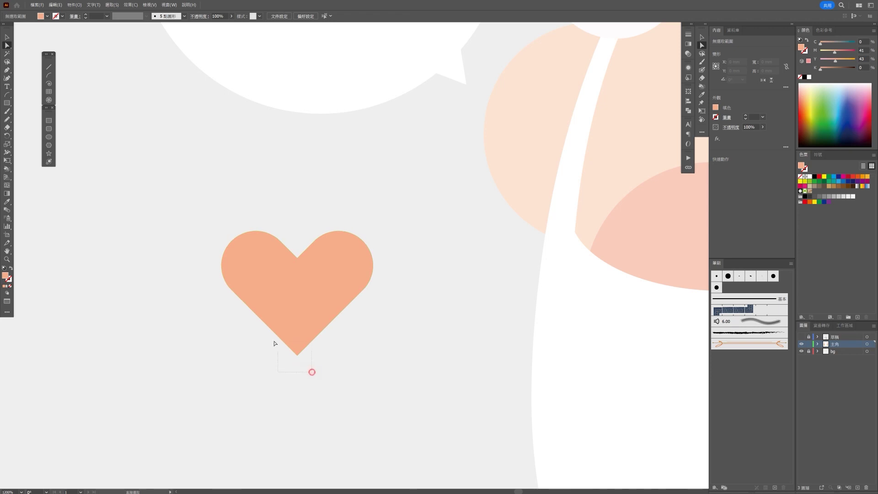
Round the heart's bottom tip and slightly round its top notch, then select the whole heart.
left_click(298, 352)
left_click_drag(298, 344, 304, 318)
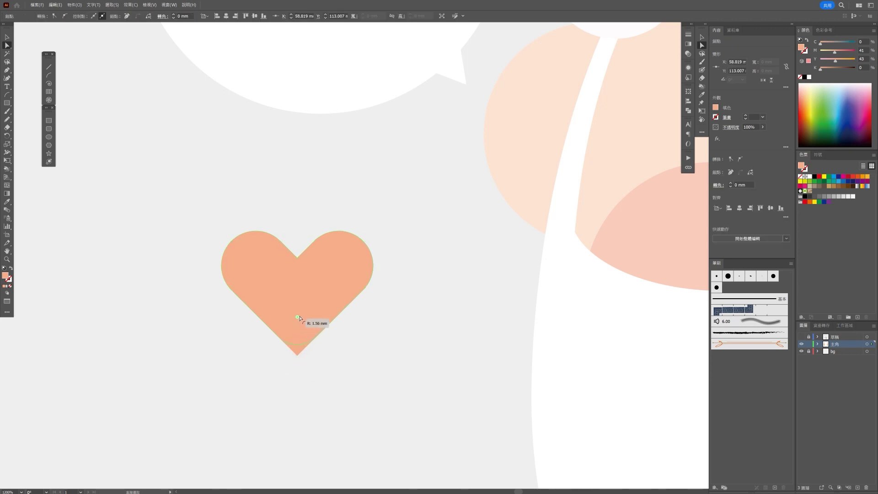
left_click(328, 356)
left_click(297, 256)
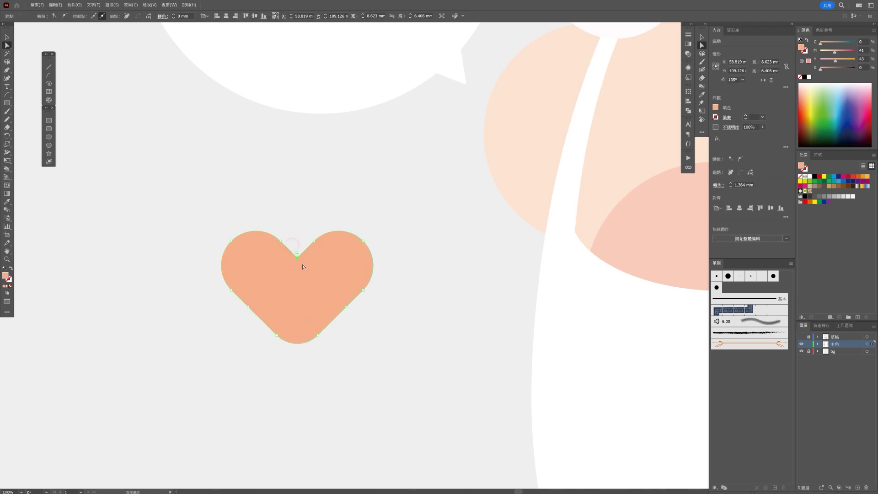
left_click_drag(297, 234, 300, 244)
left_click(337, 227)
scroll(384, 294, "down", 2)
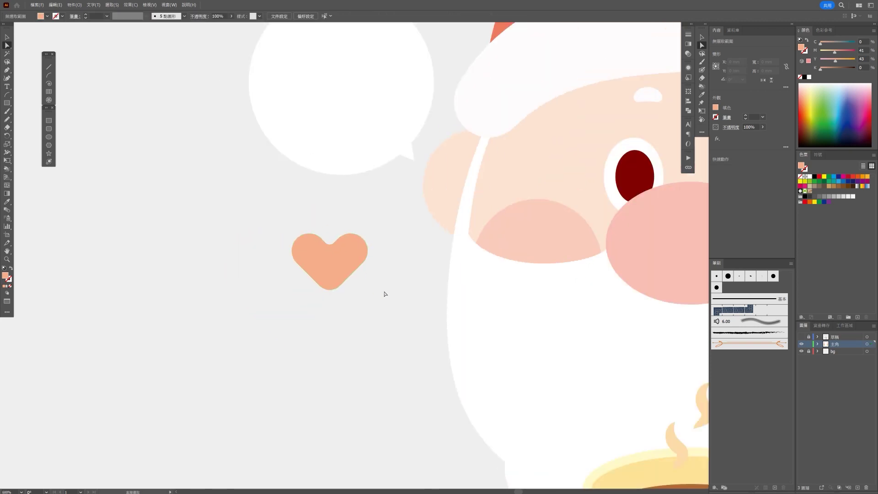
scroll(384, 294, "down", 2)
left_click(7, 36)
left_click(358, 272)
scroll(363, 279, "up", 2)
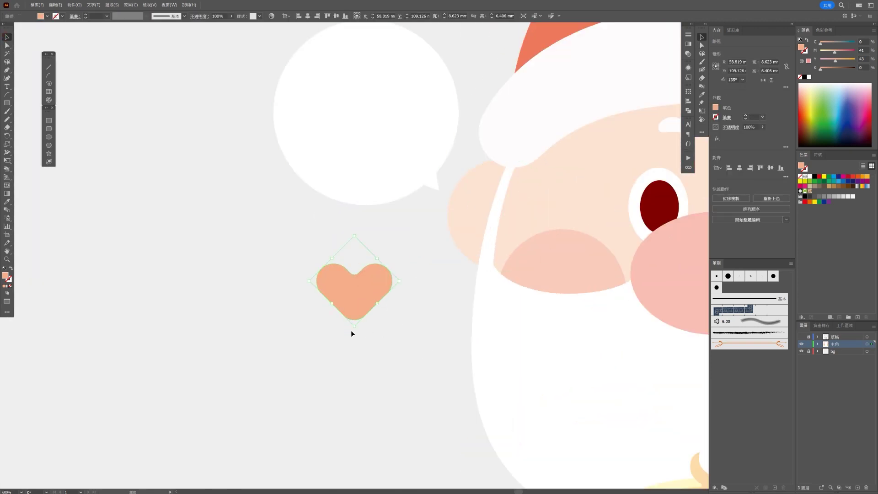
Tilt the heart about 45°, move it into the speech bubble, and shrink the bubble around it.
left_click_drag(354, 331, 391, 340)
left_click_drag(371, 288, 380, 118)
left_click(423, 144)
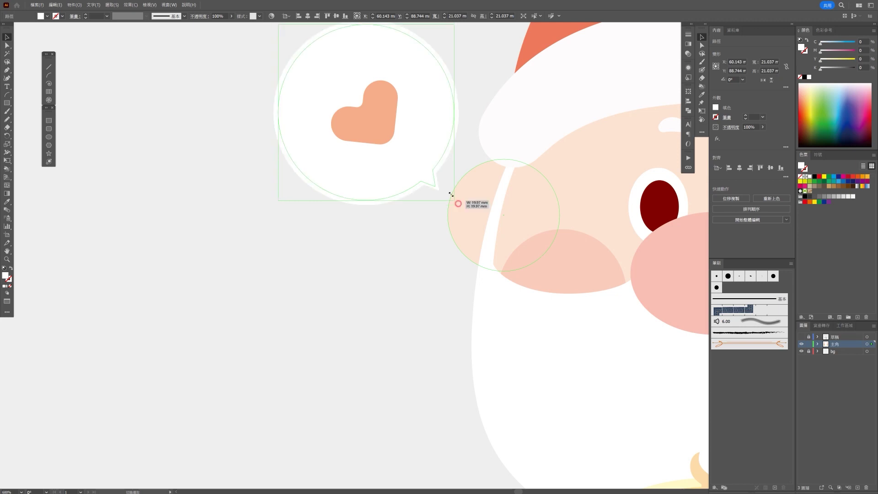
left_click_drag(458, 205, 432, 177)
mouse_move(415, 125)
left_mouse_down()
mouse_move(418, 133)
mouse_move(400, 139)
mouse_move(393, 110)
left_mouse_up()
Reposition the heart and bubble slightly upward, then check the whole artboard.
left_click(418, 231)
left_click(394, 211)
left_click(378, 117)
left_click(390, 290)
key("ctrl+0")
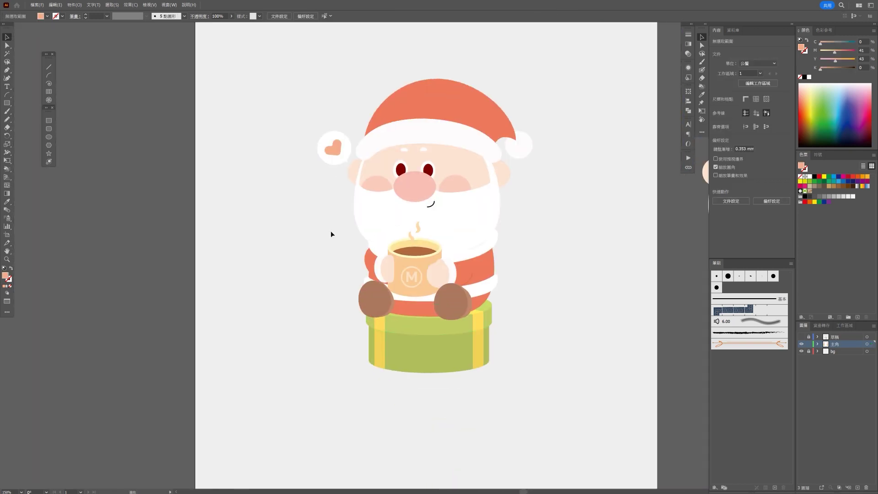
key("ctrl+minus")
key("ctrl+plus")
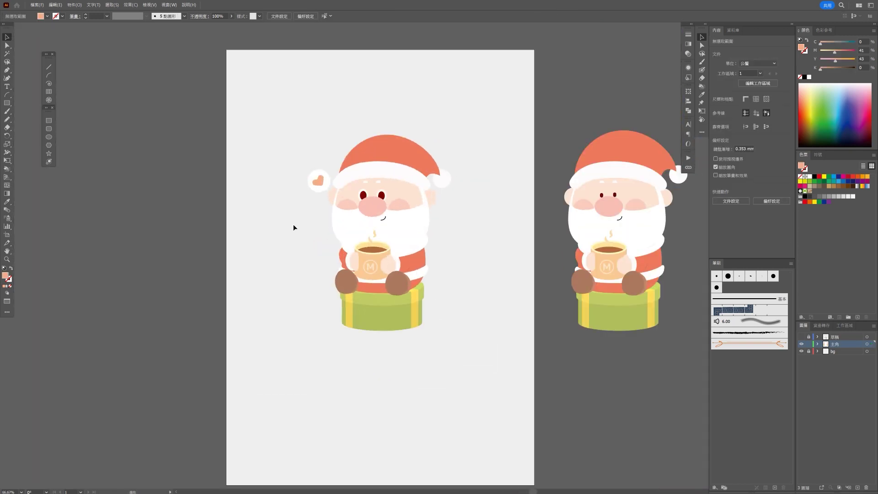
key("ctrl+plus")
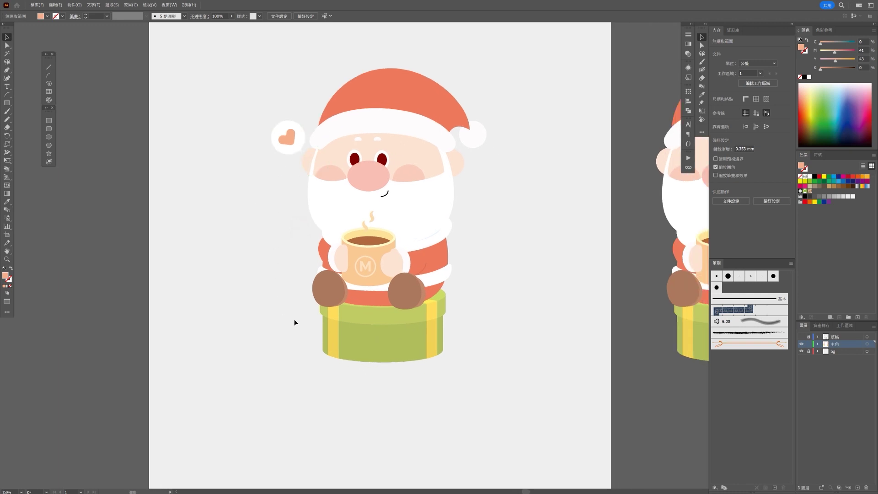
Adjust the large peach circle behind Santa, then move it off the artboard to the left.
left_click(48, 136)
left_click_drag(385, 237, 495, 348)
key("ctrl+shift+bracketleft")
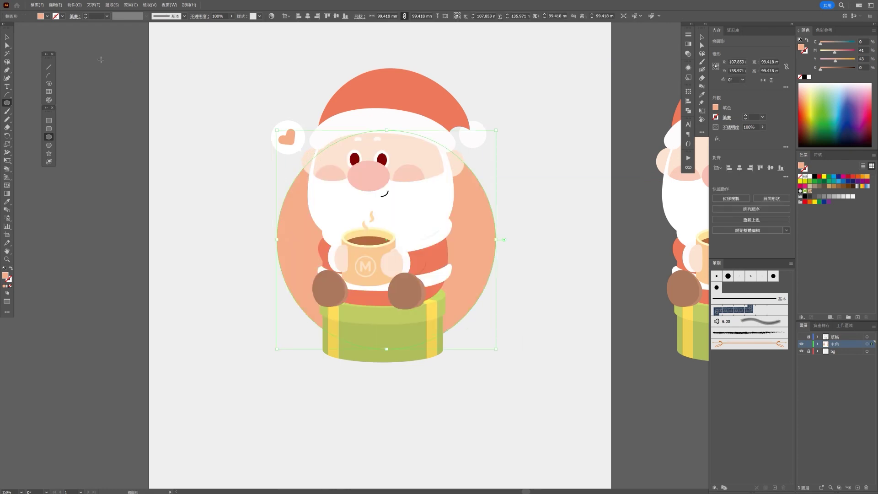
double_click(6, 34)
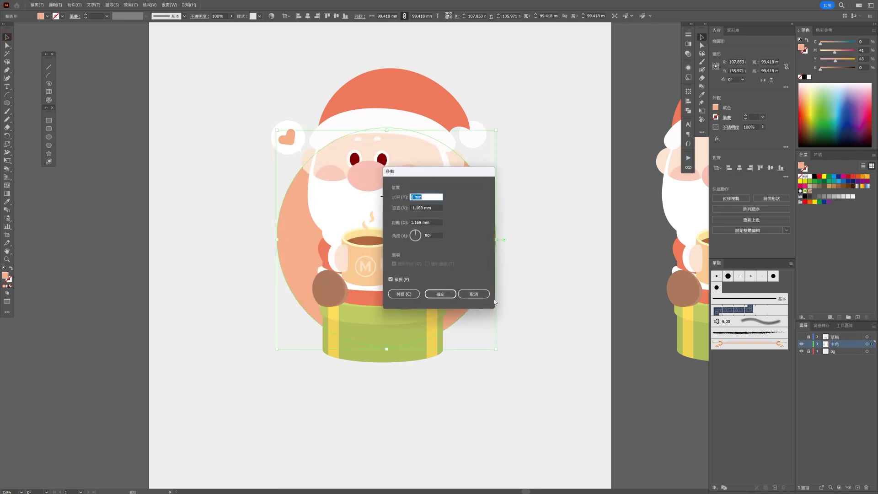
left_click(473, 294)
left_click_drag(476, 263, 473, 259)
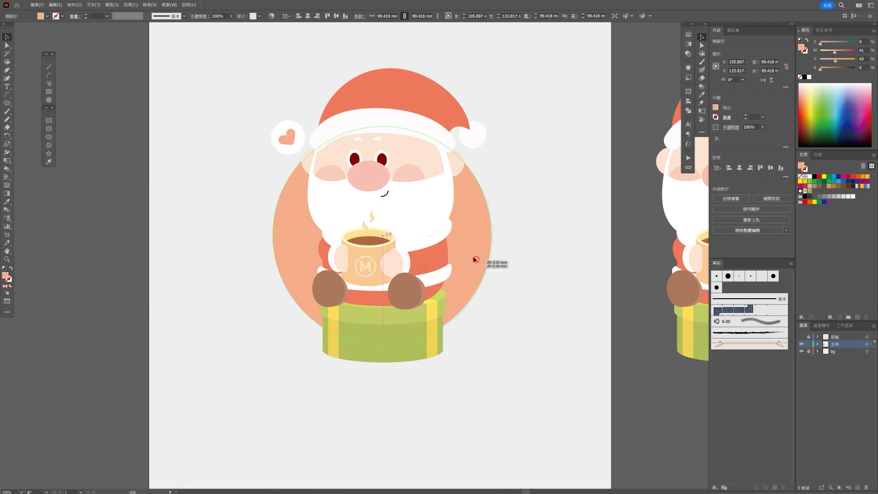
left_click_drag(384, 129, 383, 137)
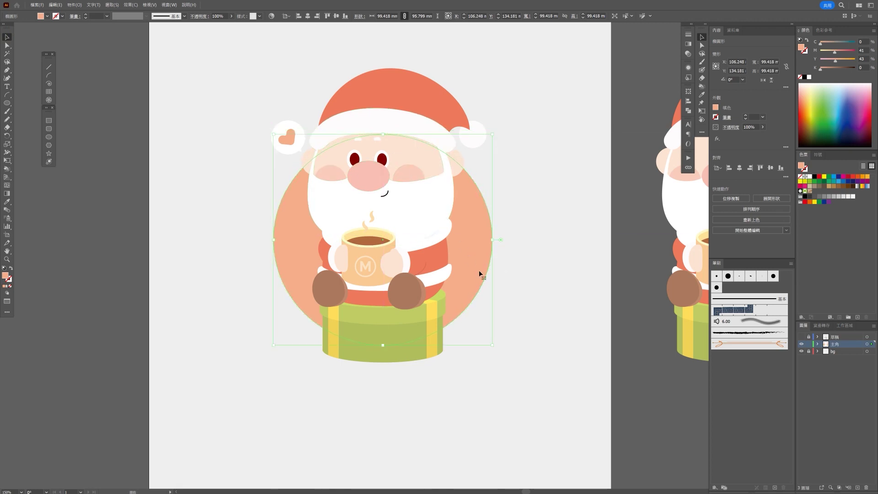
left_click_drag(479, 274, 122, 277)
Draw a rounded rectangle over Santa's body and send it behind him.
left_click(49, 129)
left_click_drag(280, 145, 487, 328)
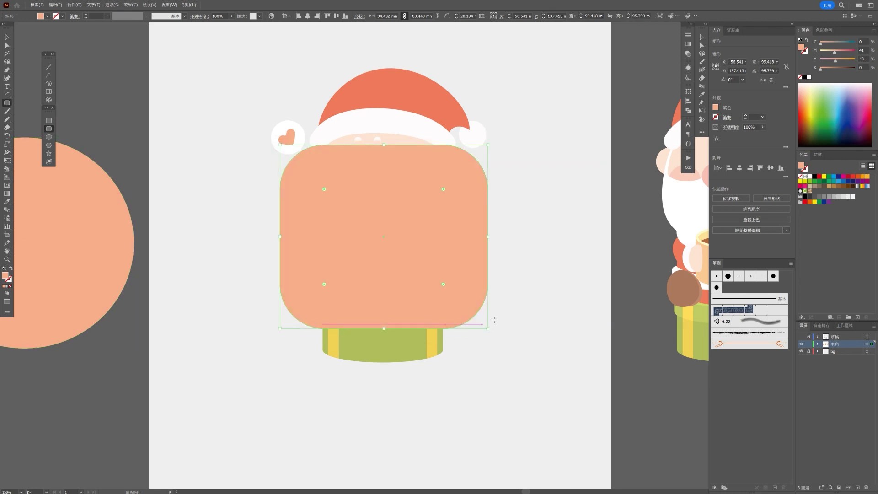
key("ctrl+shift+bracketleft")
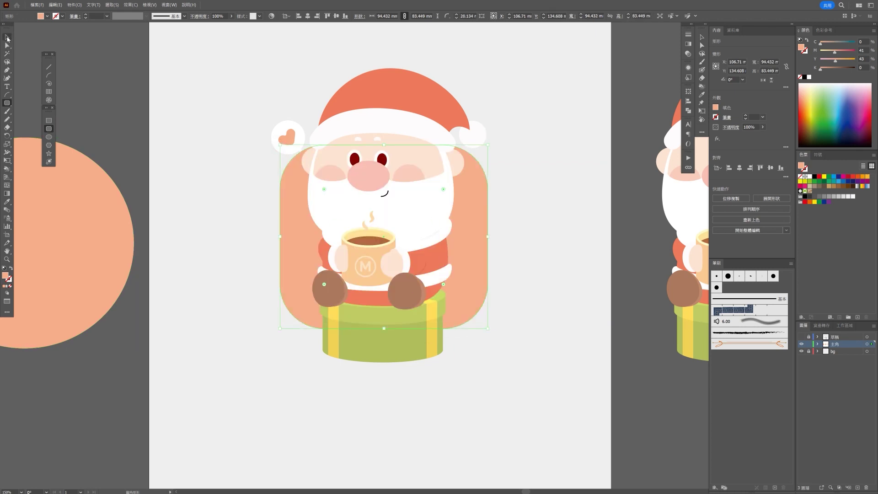
left_click(8, 38)
scroll(211, 297, "down", 1)
scroll(211, 296, "down", 1)
left_click(223, 332)
left_click_drag(223, 332, 327, 333)
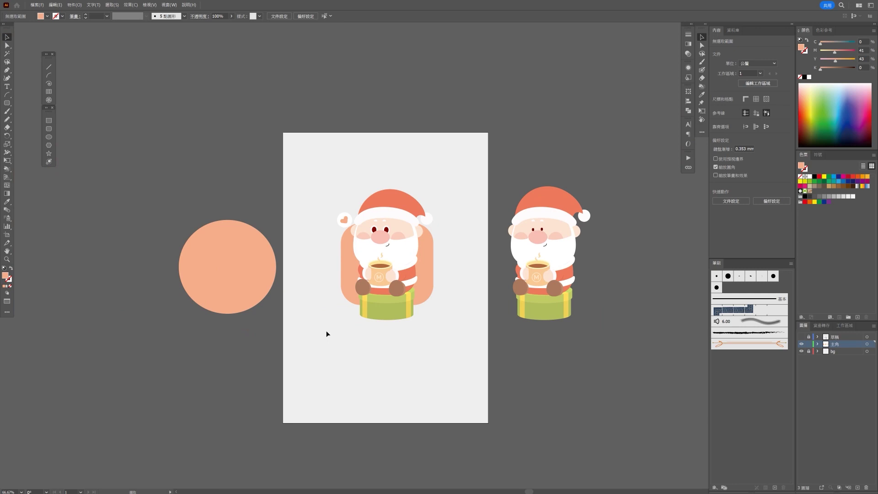
scroll(326, 332, "up", 2)
Fill the rounded rectangle backdrop light purple.
left_click(550, 182)
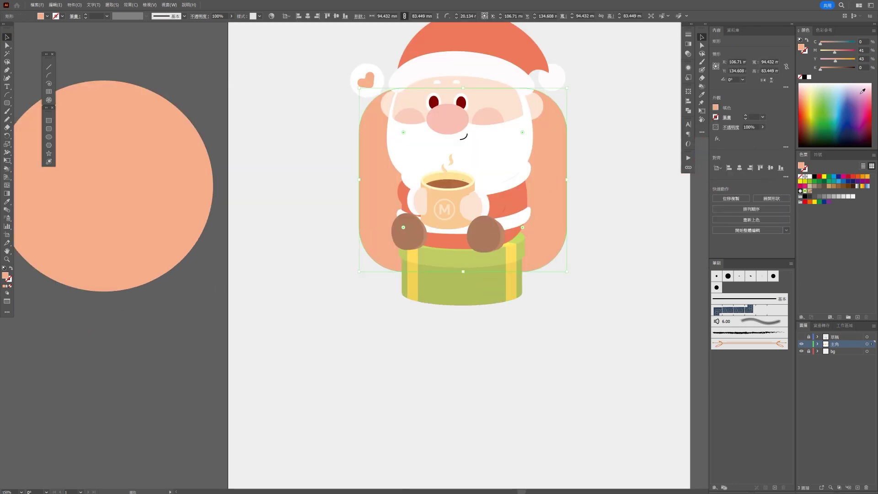
left_click(600, 295)
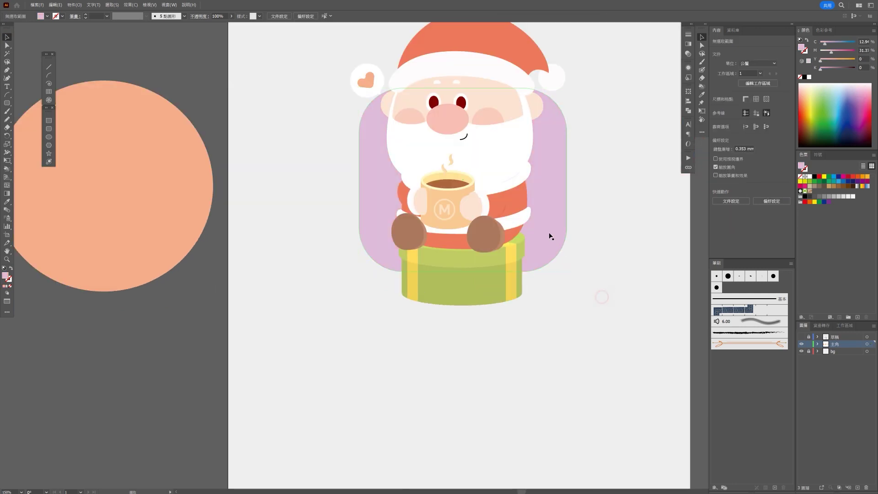
scroll(550, 234, "down", 2)
left_click_drag(584, 278, 479, 303)
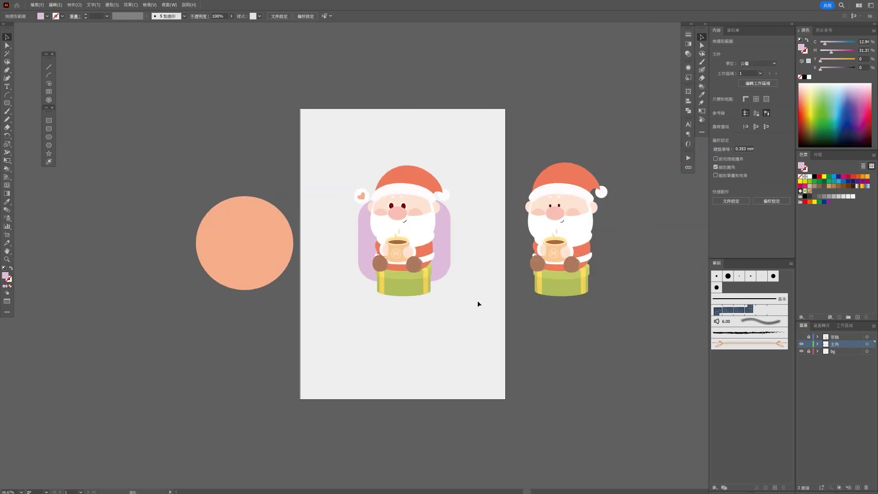
scroll(478, 302, "up", 3)
left_click_drag(378, 304, 498, 375)
Shift the gift box slightly to the left.
left_click_drag(437, 320, 419, 320)
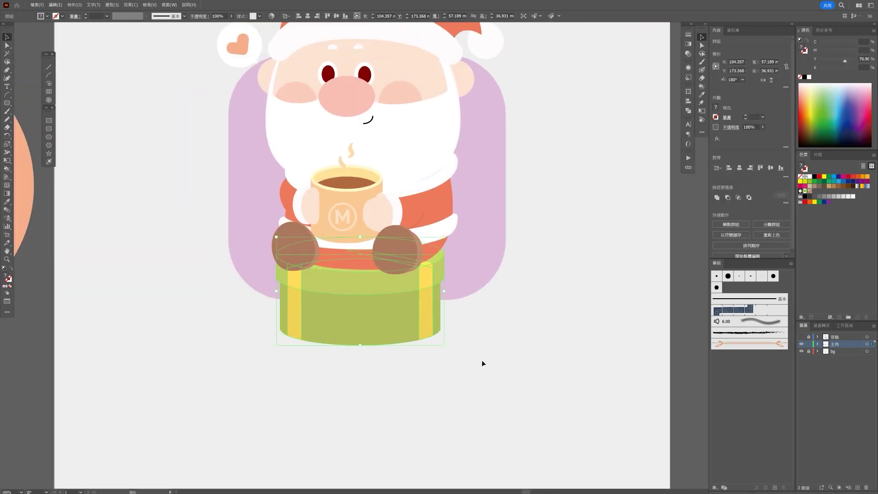
scroll(467, 350, "down", 2, "alt")
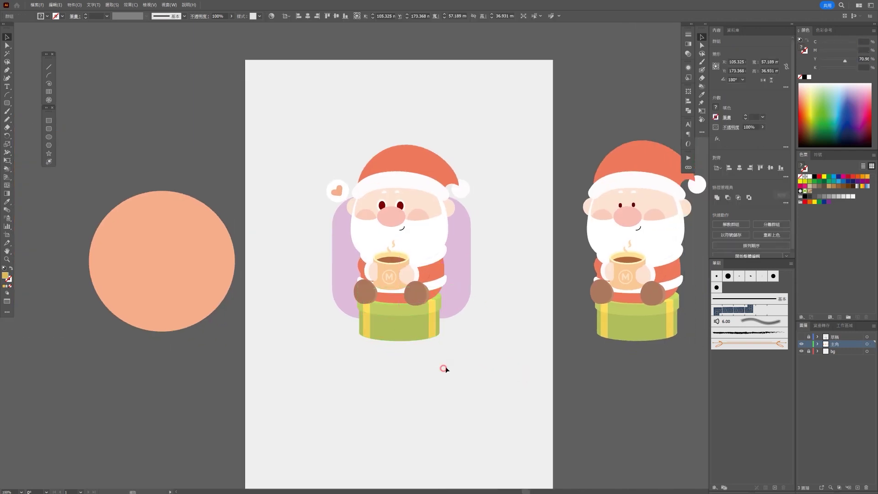
scroll(443, 361, "up", 1, "alt")
left_click(7, 85)
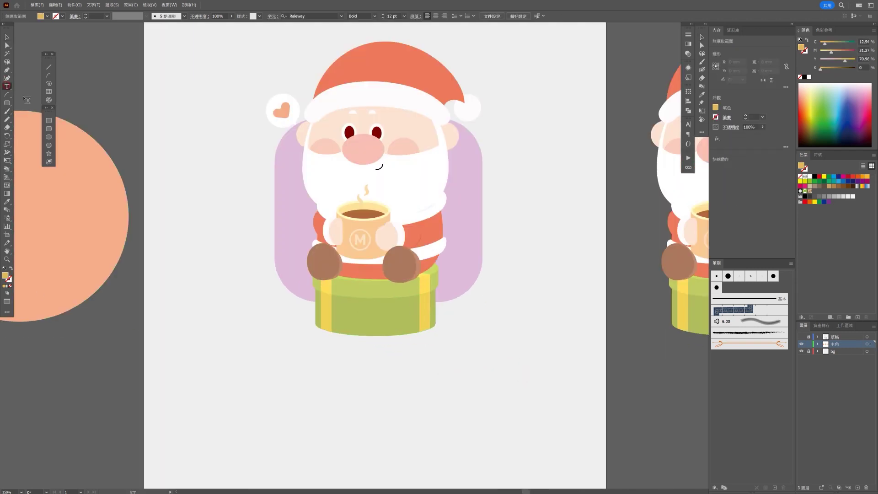
Type 'merry christmas' left of Santa and set it in Raleway Bold.
left_click(195, 253)
type("mas")
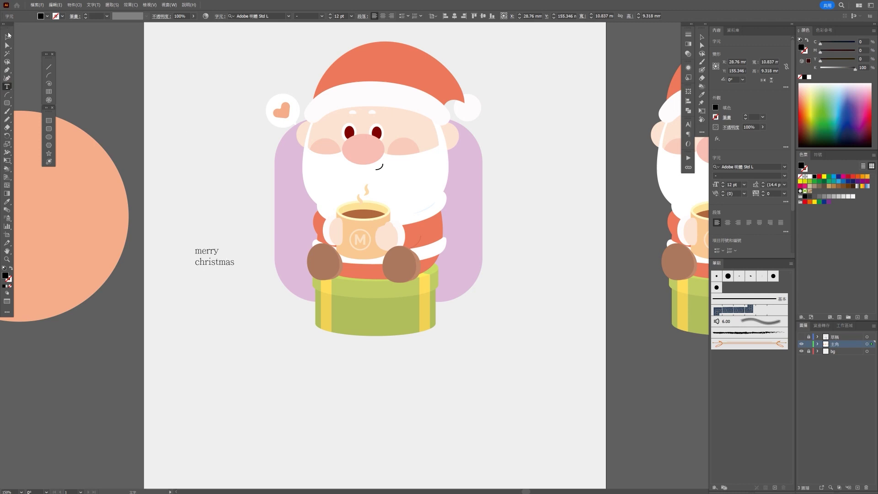
left_click(8, 36)
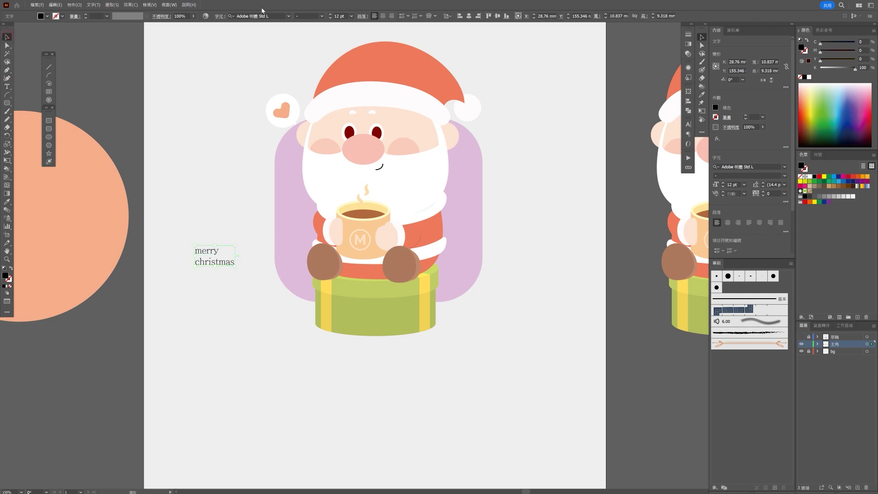
left_click(279, 15)
type("ra")
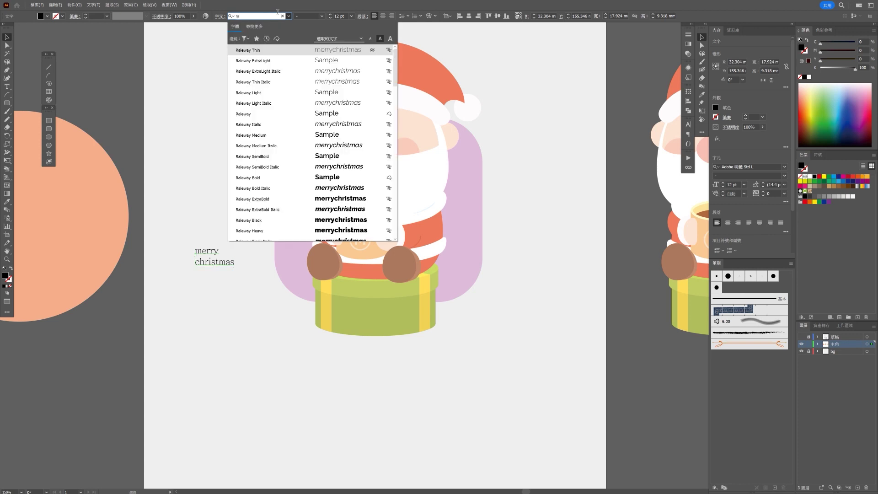
left_click(262, 178)
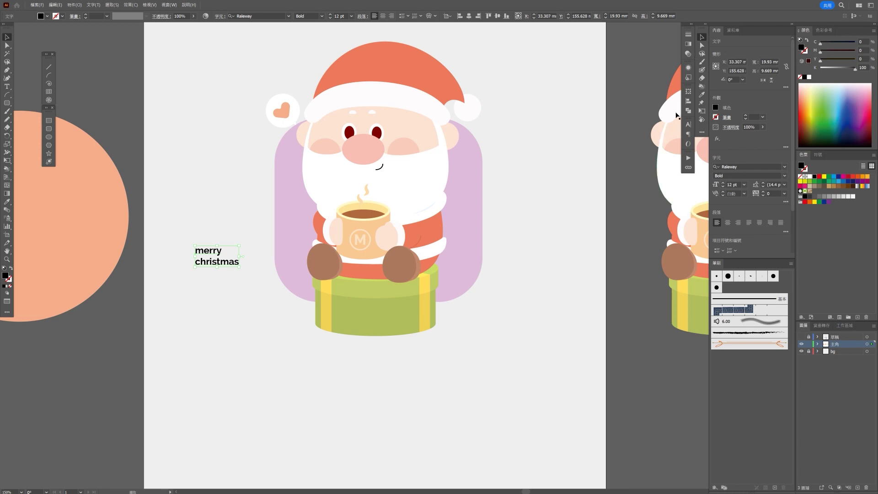
Apply All Caps in the Character panel and move the text to Santa's right.
key("ctrl+t")
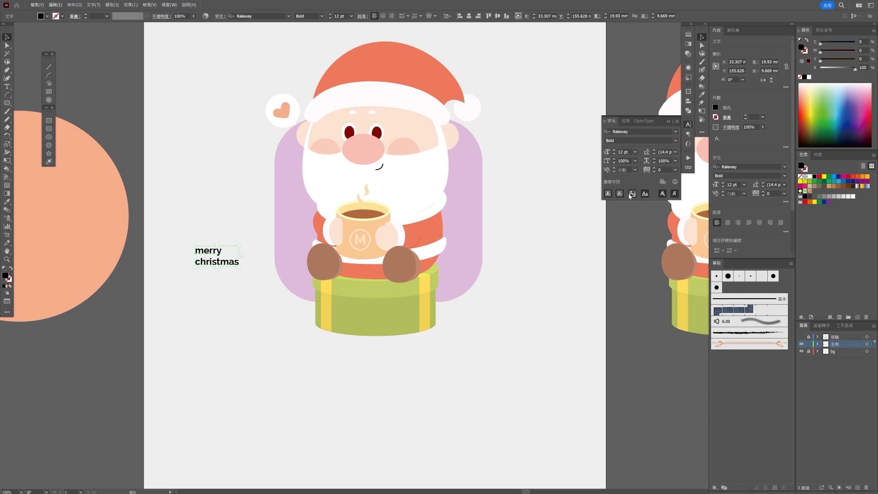
left_click(604, 122)
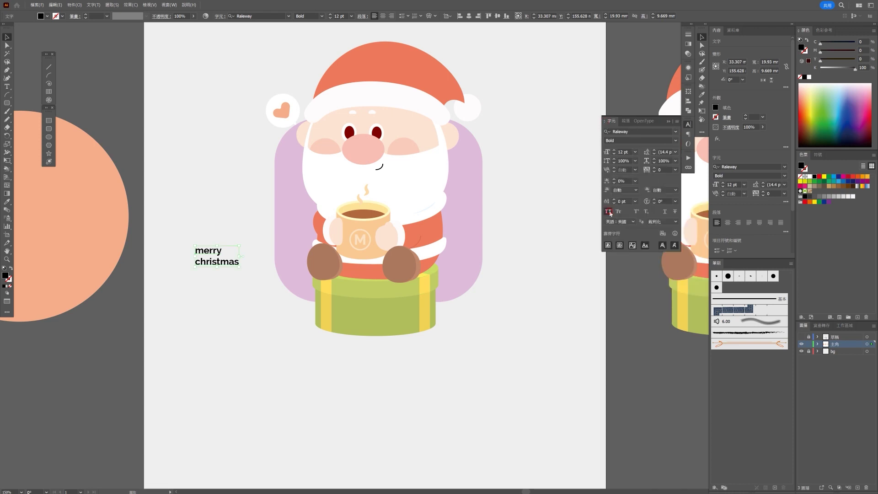
left_click(608, 212)
left_click_drag(247, 251, 507, 206)
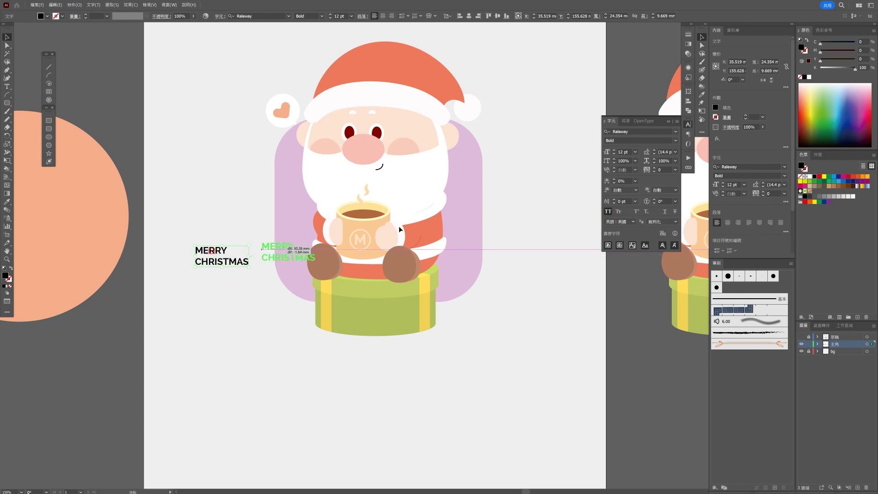
left_click(513, 271)
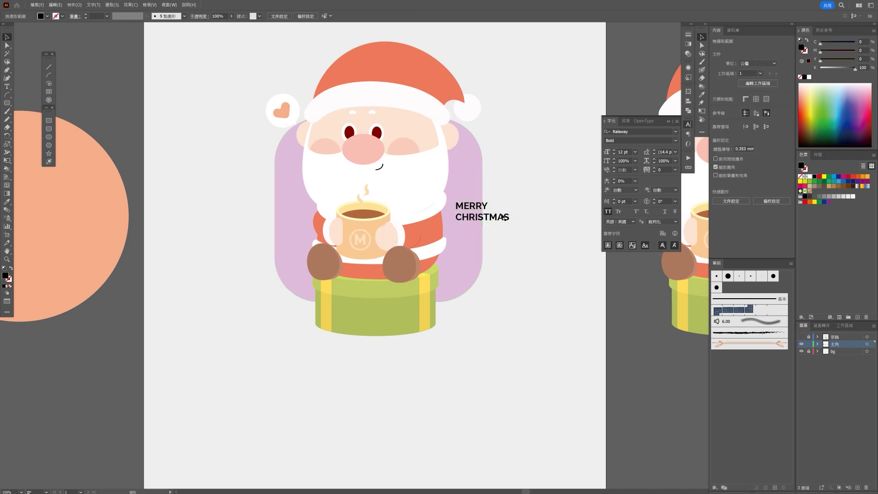
Rotate MERRY CHRISTMAS 90° to run vertically and place it right of Santa.
left_click(500, 221)
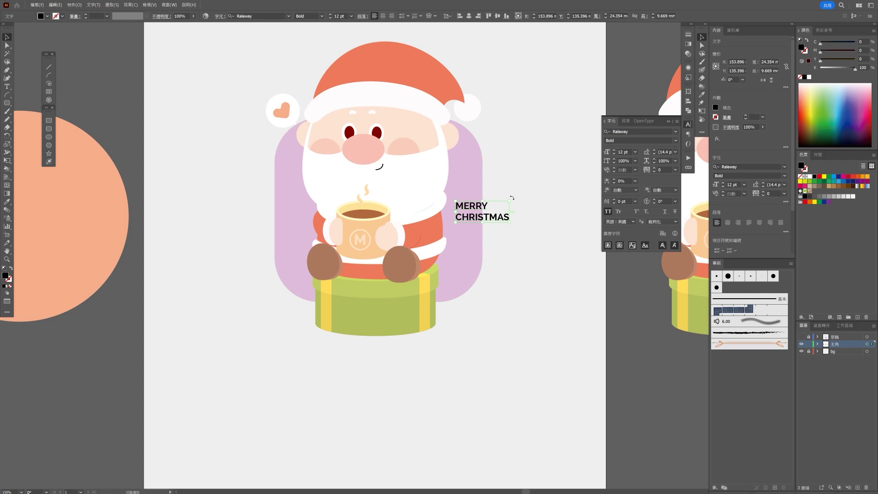
mouse_move(511, 197)
left_mouse_down()
mouse_move(512, 221)
mouse_move(309, 221)
mouse_move(529, 225)
left_mouse_up()
mouse_move(456, 258)
left_mouse_down()
mouse_move(254, 417)
mouse_move(248, 402)
left_mouse_up()
Move the purple rectangle off the artboard and bring the peach circle back toward Santa.
key("ctrl+minus")
left_click_drag(339, 299, 240, 366)
mouse_move(244, 197)
left_mouse_down()
mouse_move(449, 194)
mouse_move(355, 217)
mouse_move(347, 198)
left_mouse_up()
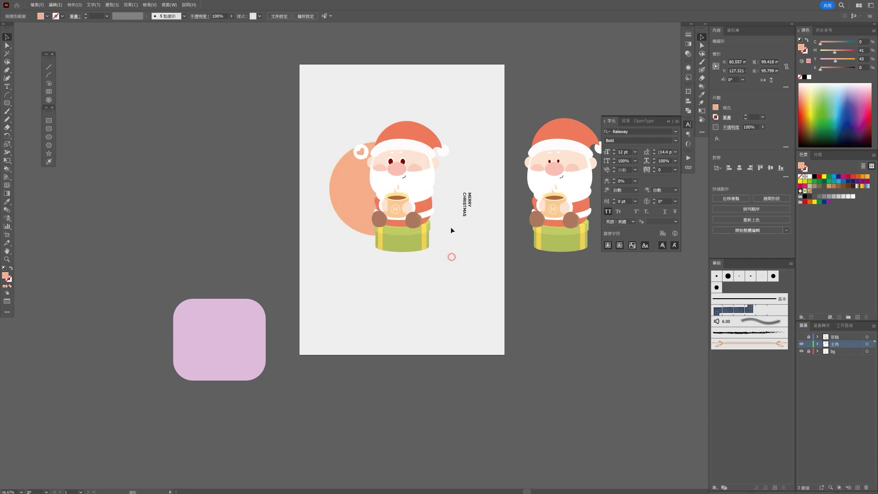
Enlarge MERRY CHRISTMAS to about twice its size and make it white.
left_click_drag(463, 206, 355, 182)
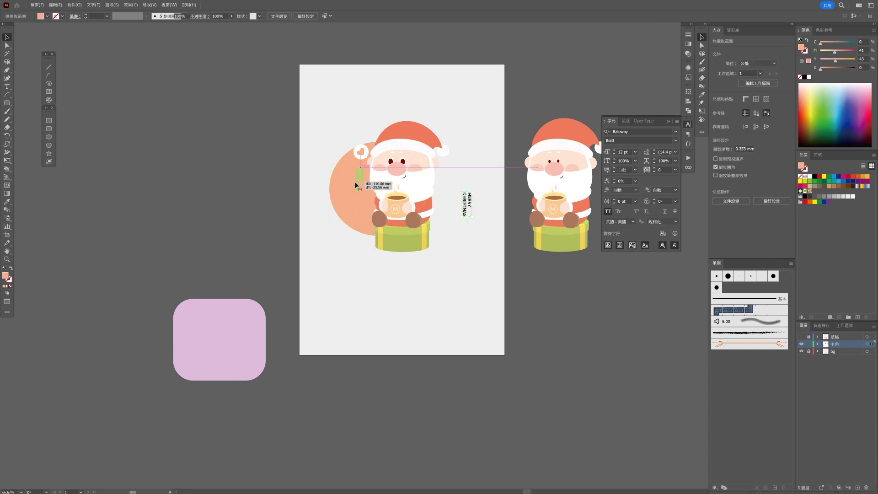
scroll(354, 182, "up", 4)
left_click_drag(383, 231, 428, 337)
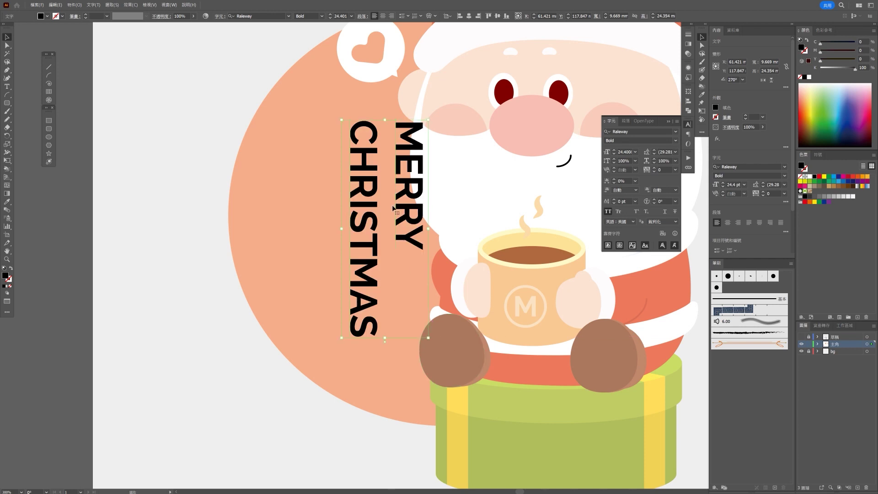
left_click_drag(402, 215, 371, 209)
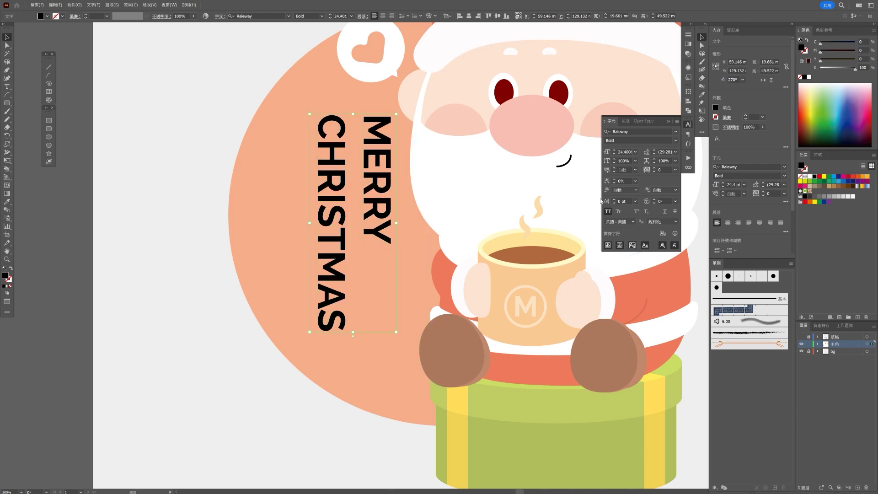
left_click(186, 378)
Centre the peach circle behind Santa and set the vertical text on it to his right.
scroll(219, 389, "down", 3)
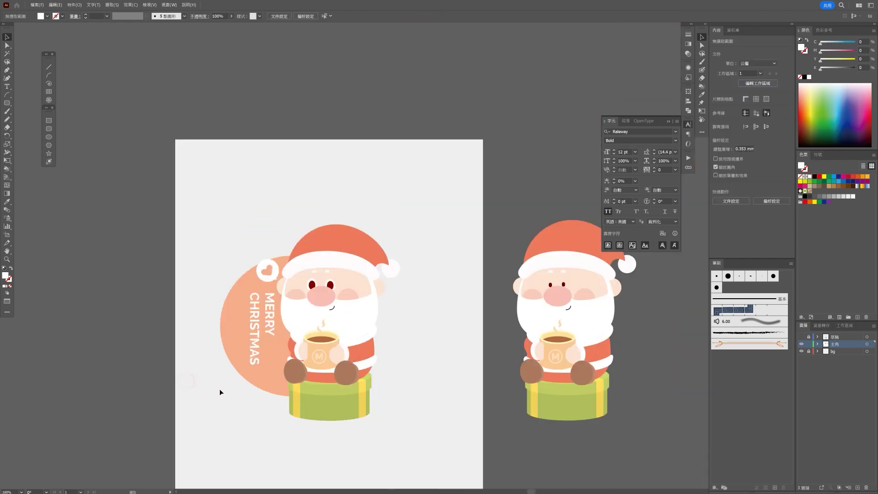
scroll(275, 322, "down", 1)
scroll(286, 330, "up", 2)
left_click_drag(296, 323, 349, 329)
left_click_drag(303, 287, 393, 295)
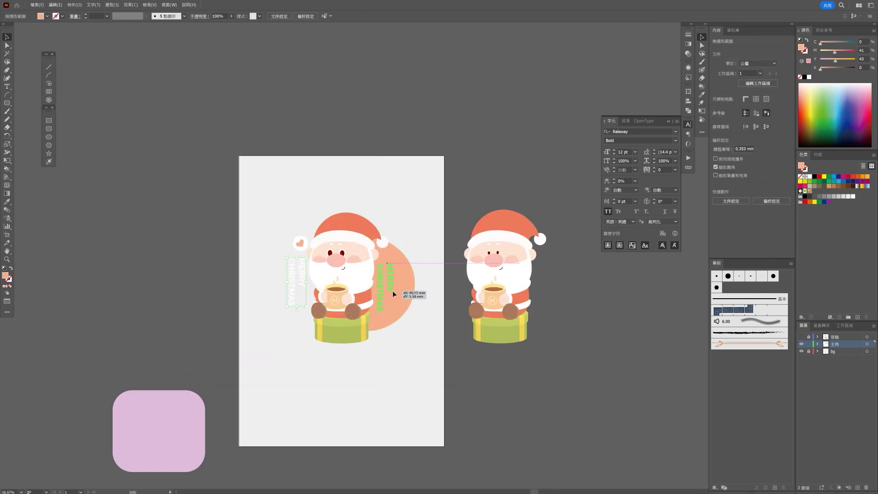
left_click_drag(393, 292, 394, 291)
scroll(393, 292, "up", 1)
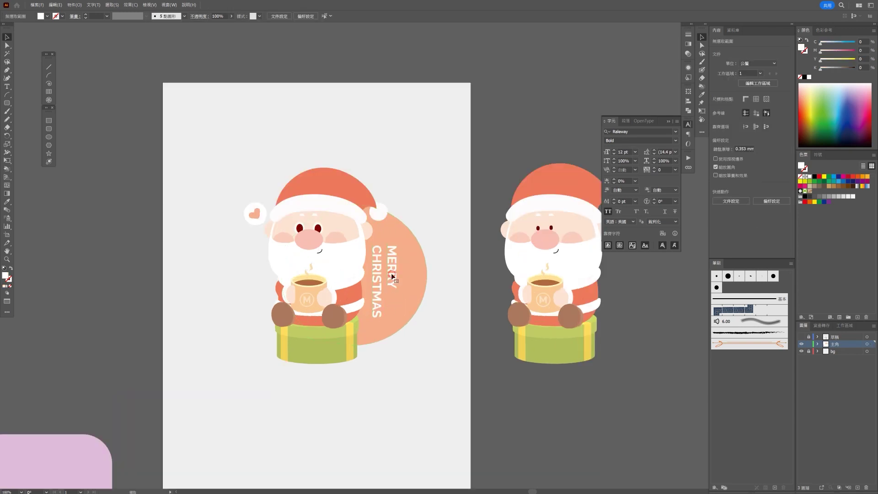
scroll(458, 372, "down", 2)
scroll(459, 373, "down", 2)
scroll(459, 373, "up", 6)
Paste a copy of the text and retype its words as the artist's ArtWork credit.
key("ctrl+v")
double_click(462, 269)
key("ctrl+a")
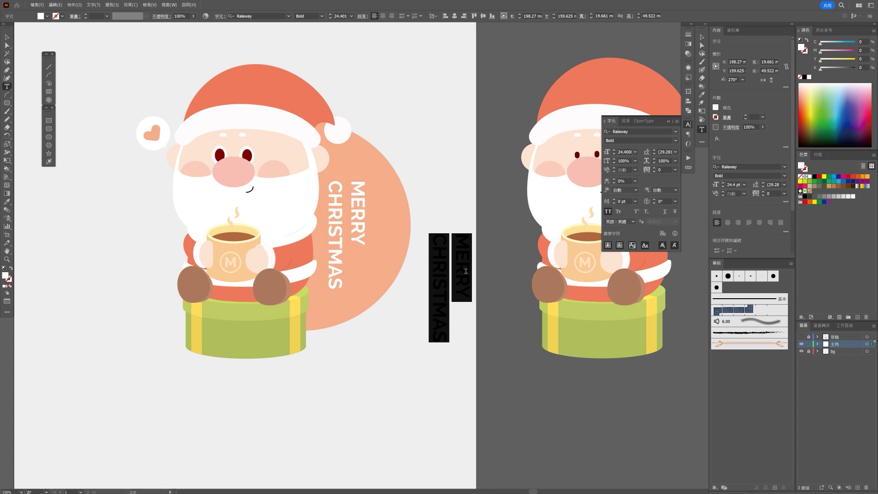
key("BackSpace")
type("©AYA")
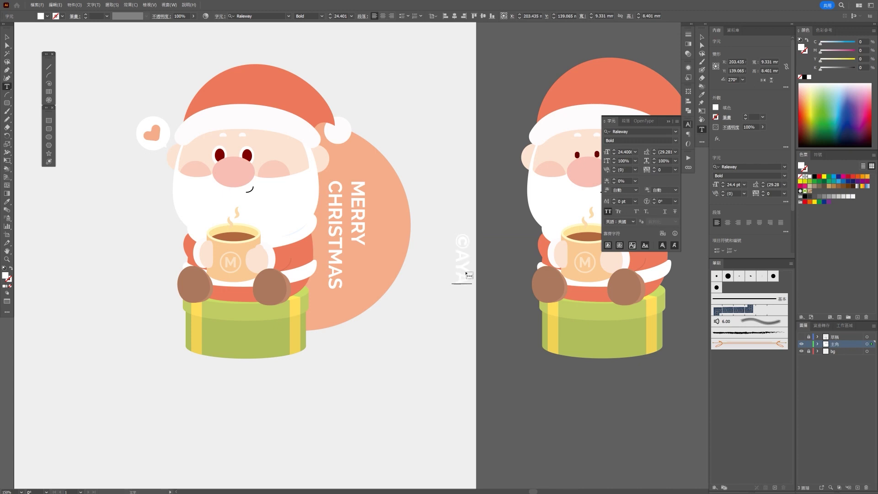
type("O'S AR")
type("TWORK")
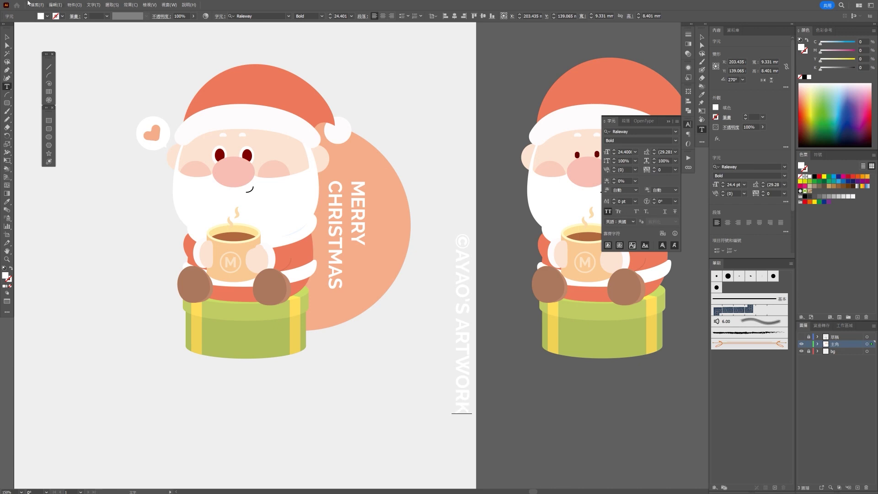
left_click(7, 39)
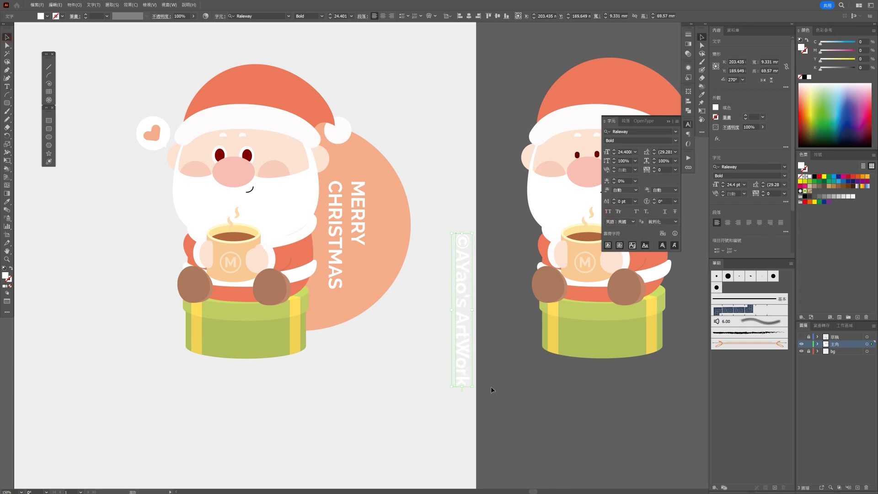
Shrink the watermark to about half its length and place it beside CHRISTMAS.
left_click_drag(473, 388, 464, 358)
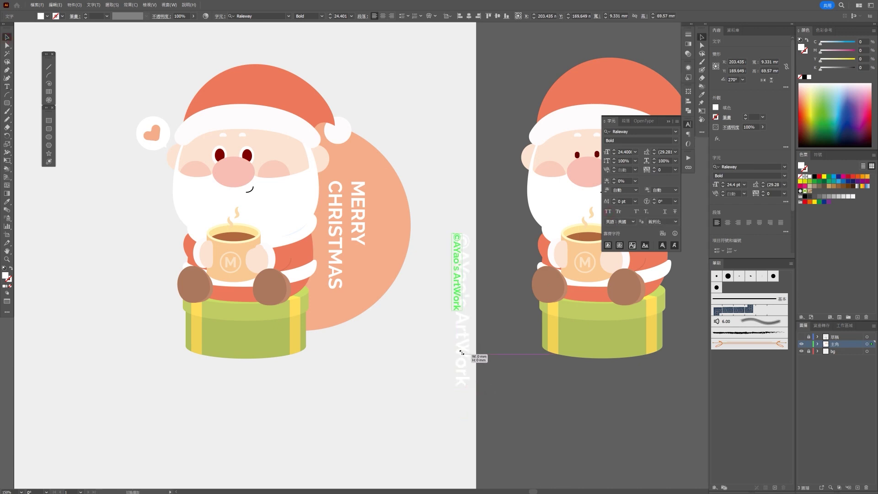
left_click(464, 358)
left_click_drag(456, 302, 334, 249)
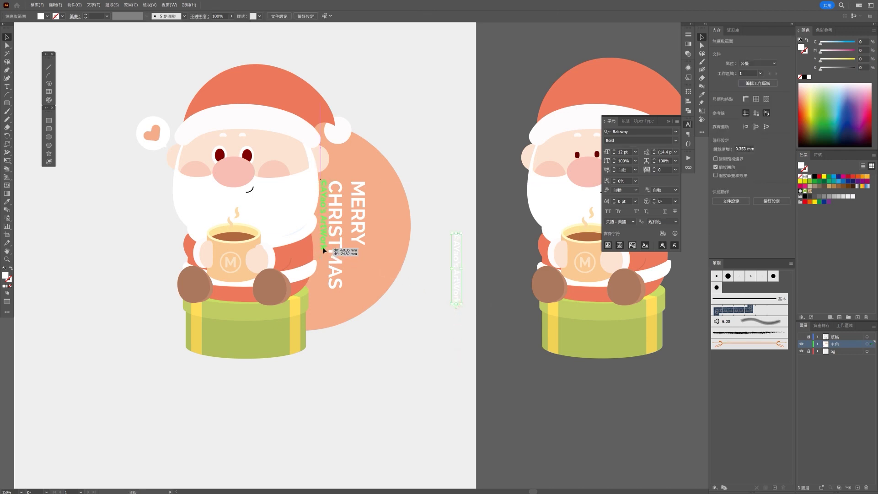
left_click_drag(338, 247, 341, 247)
Lower the watermark's opacity to 84%.
left_click(322, 235)
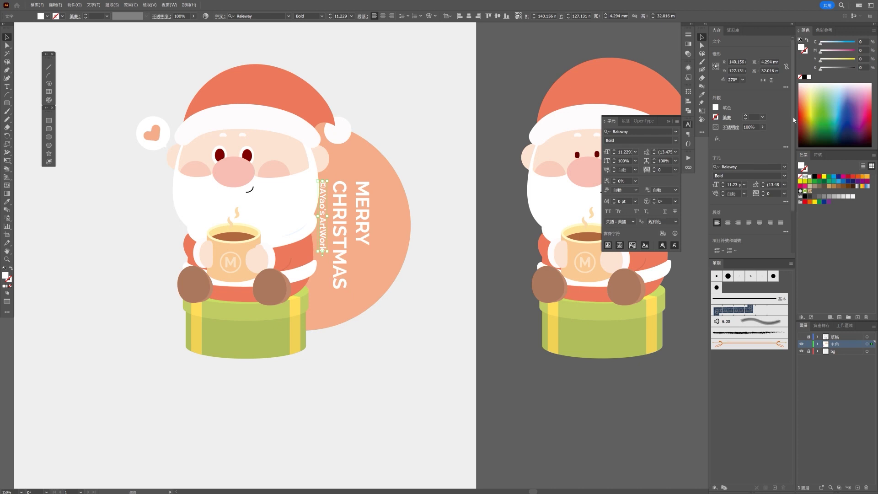
left_click(763, 127)
left_click_drag(763, 136, 758, 136)
double_click(339, 234)
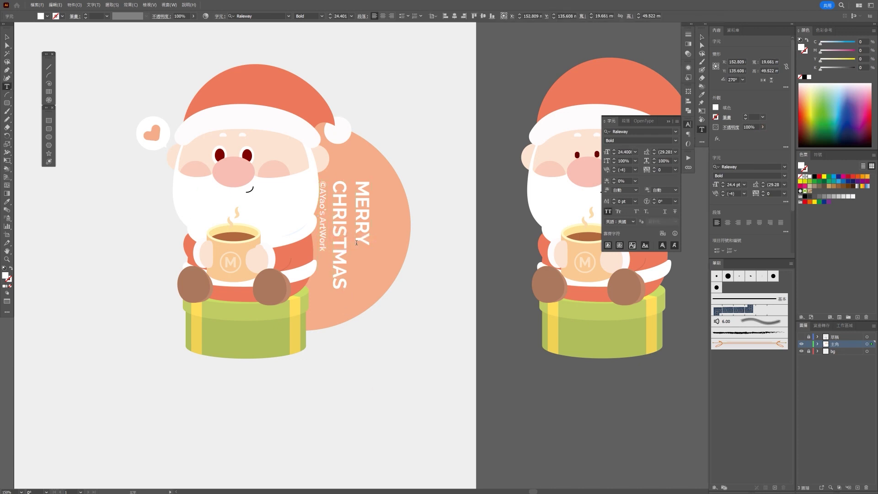
left_click(7, 38)
left_click(345, 235)
left_click(424, 329)
scroll(423, 329, "down", 1)
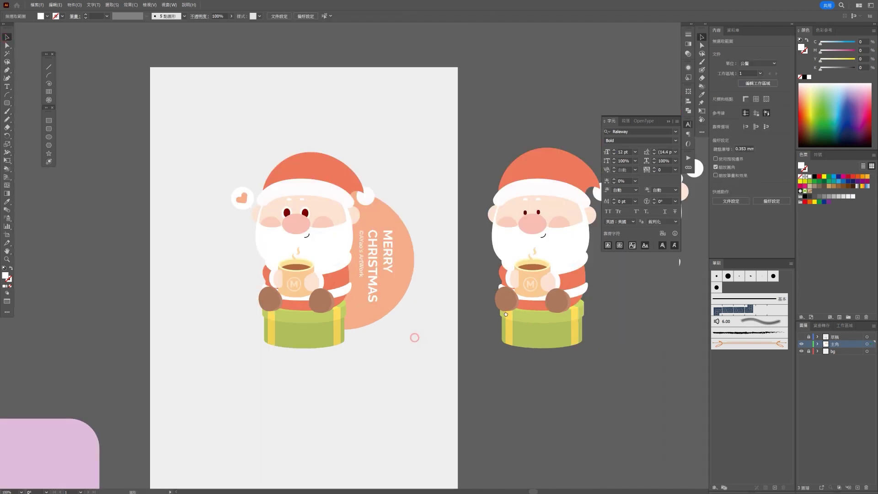
Nudge the spare Santa back near its spot beside the artboard and deselect it.
scroll(469, 313, "down", 1)
left_click_drag(475, 318, 360, 271)
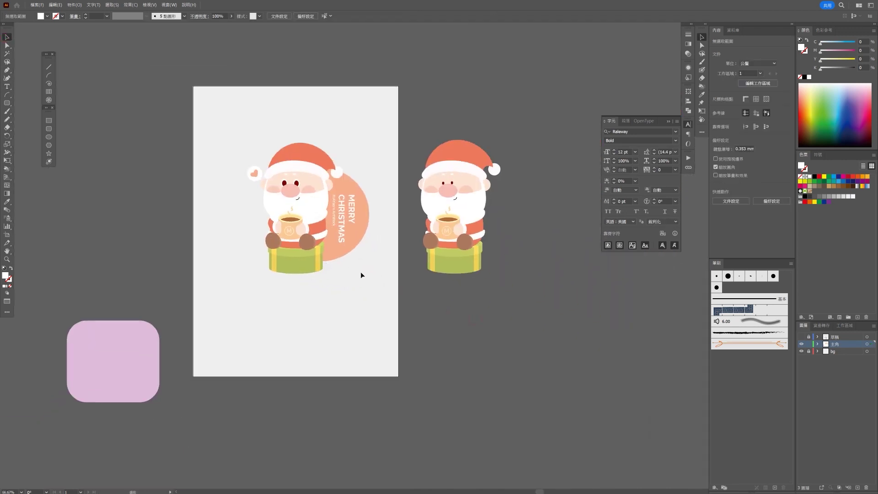
left_click_drag(477, 227, 474, 227)
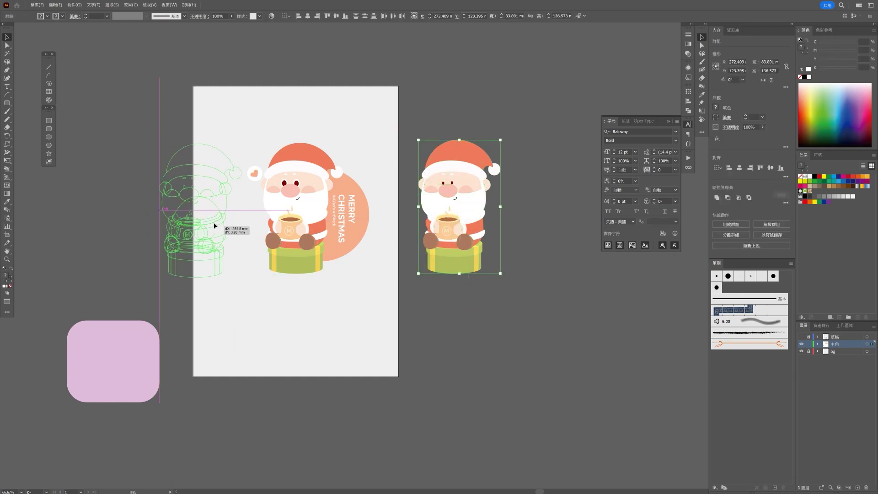
left_click_drag(474, 226, 473, 233)
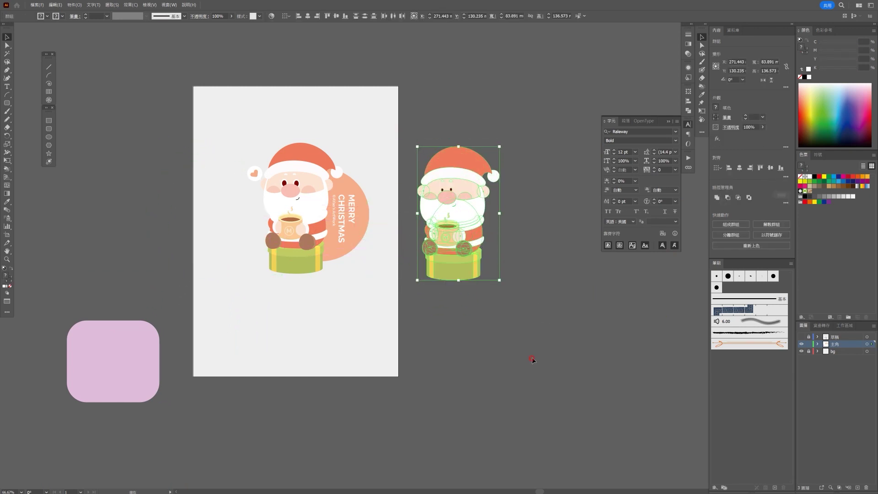
left_click(241, 267)
Scale the gift box down proportionally and move it back under Santa.
scroll(244, 269, "up", 1)
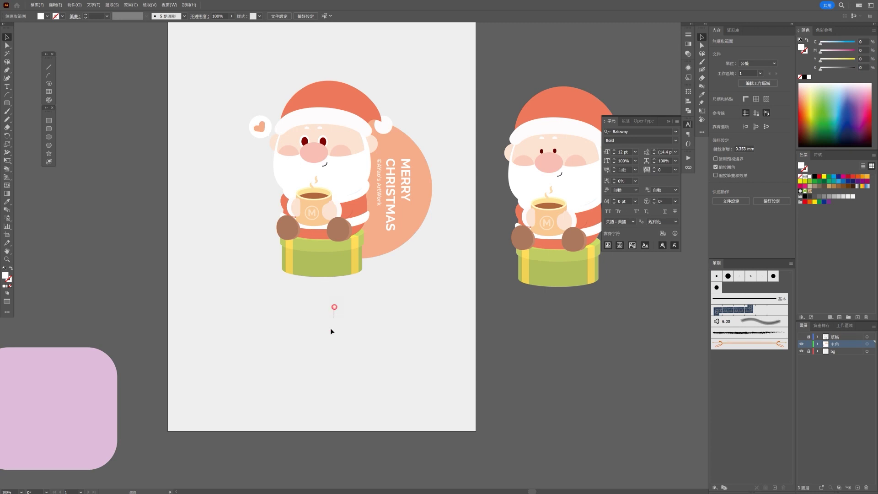
scroll(329, 329, "up", 2)
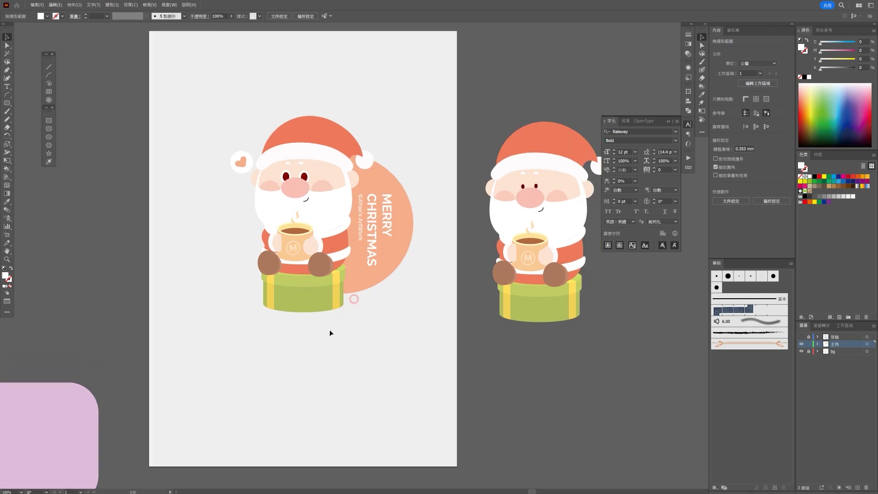
left_click(316, 305)
left_click_drag(347, 311, 335, 304)
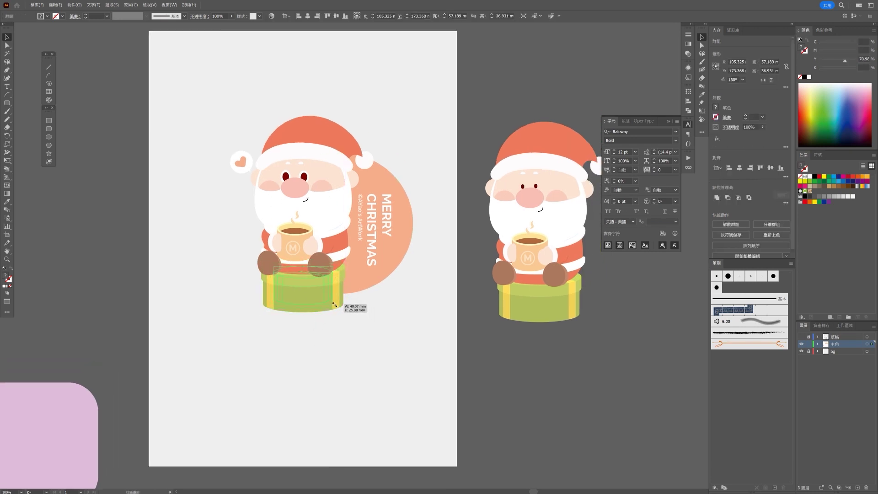
left_click(316, 341)
left_click_drag(312, 299, 312, 295)
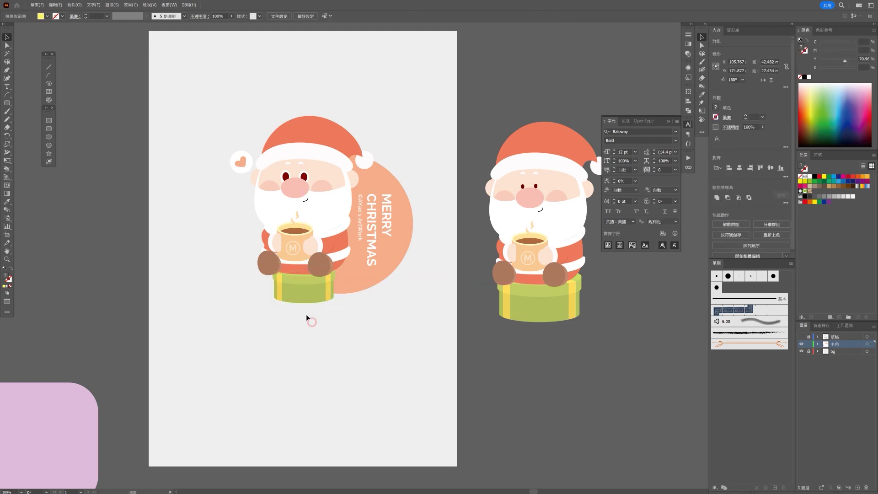
Select and deselect the gift box to check its new position under Santa.
scroll(302, 301, "up", 3)
left_click(299, 282)
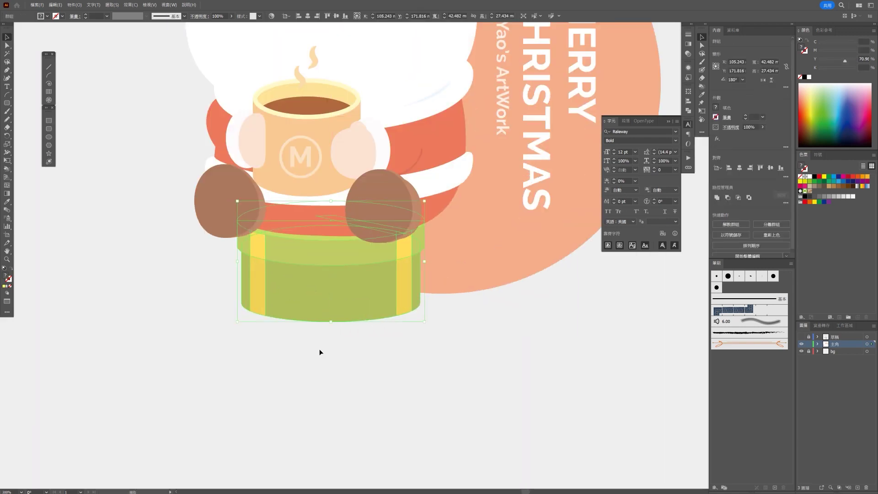
left_click(392, 342)
left_click(355, 303)
left_click(364, 354)
scroll(368, 357, "down", 3)
scroll(366, 348, "up", 2)
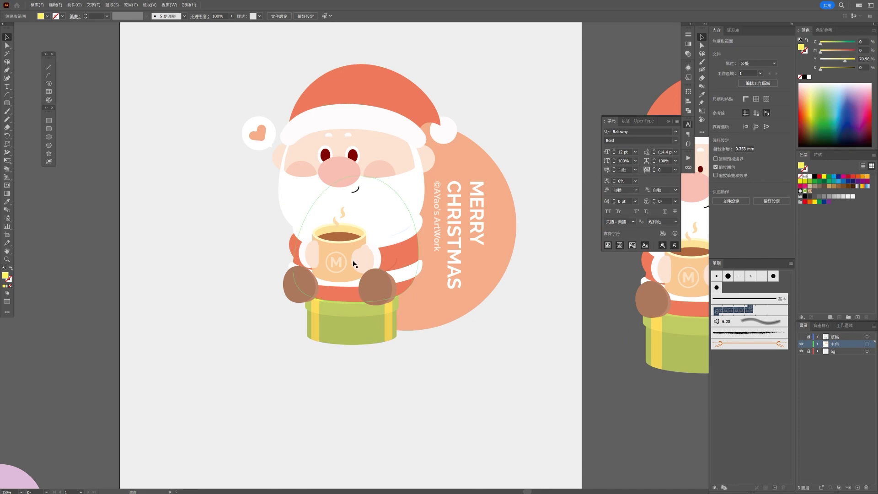
scroll(359, 302, "up", 2)
Sample the orange-red colour of Santa's arm.
left_click(231, 235)
left_click(201, 265)
scroll(202, 265, "down", 3)
scroll(407, 360, "down", 1)
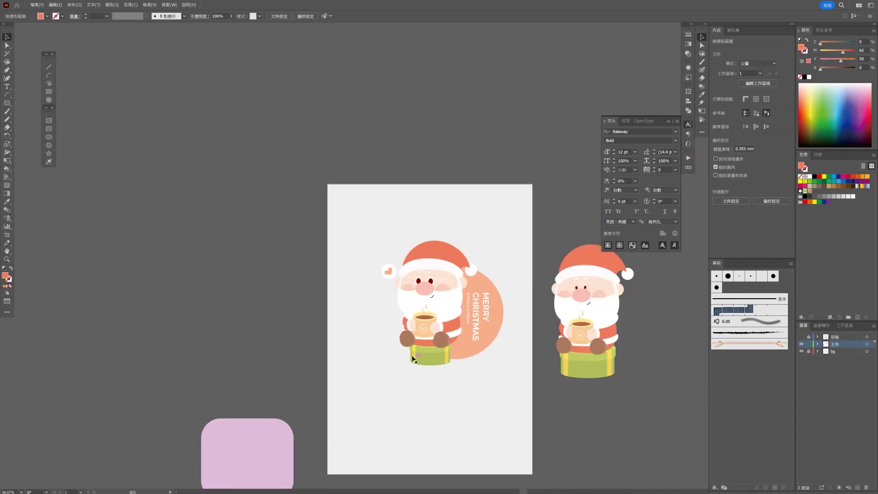
Select the right hand's pink palm shapes and move them onto the mug's right side.
scroll(413, 357, "up", 3)
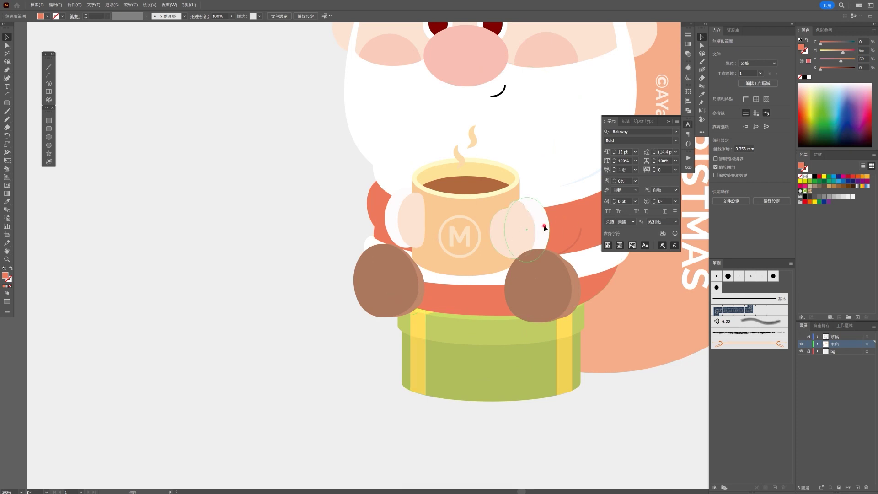
left_click(504, 234)
left_click(524, 238)
left_click(514, 231, "shift")
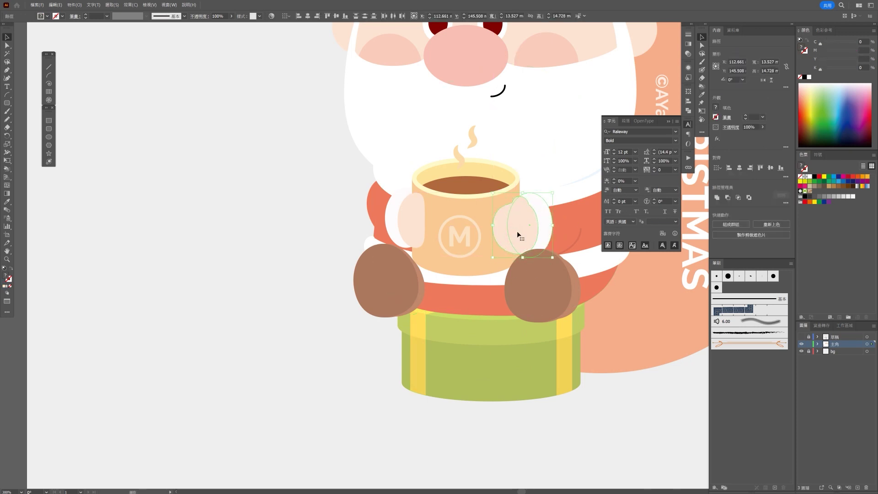
left_click_drag(566, 253, 571, 248)
Tilt the left pink palm ellipses slightly and shift them onto the mug's left edge.
left_click(405, 231)
left_click(398, 208, "shift")
left_click(426, 197, "shift")
left_click_drag(430, 185, 433, 189)
left_click_drag(416, 223, 413, 223)
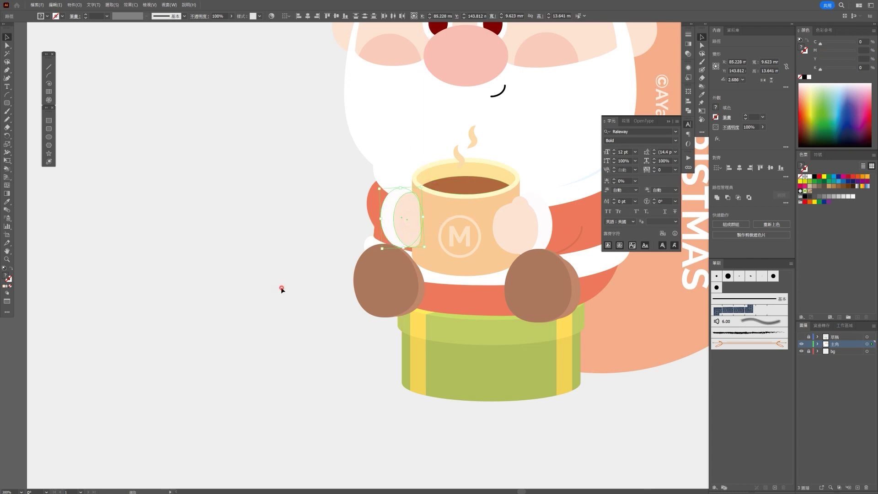
left_click(281, 289)
scroll(301, 311, "down", 3)
scroll(302, 315, "down", 2)
scroll(309, 325, "down", 2)
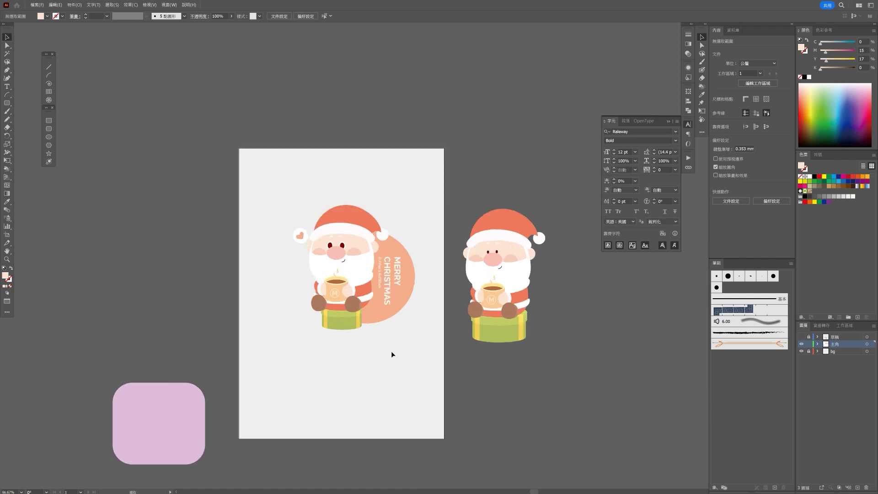
Drag the composed Santa card higher and place the spare Santa copy on the lower artboard.
left_click_drag(361, 285, 348, 235)
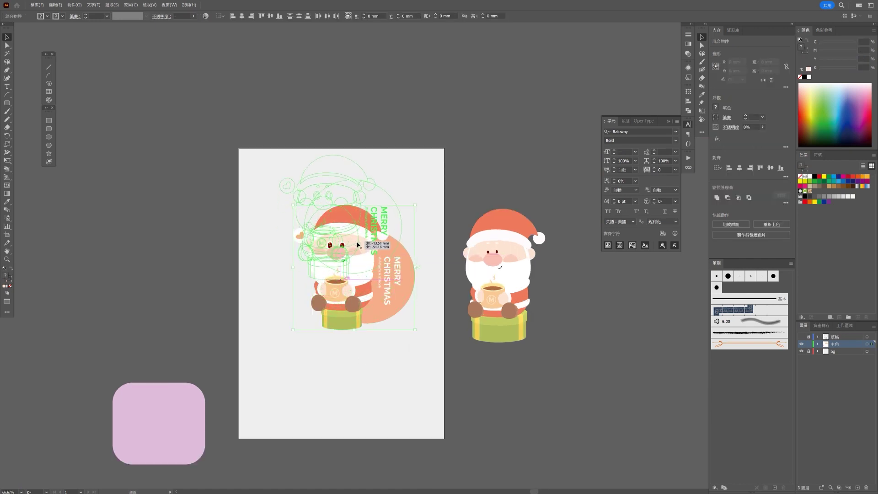
left_click_drag(513, 298, 347, 387)
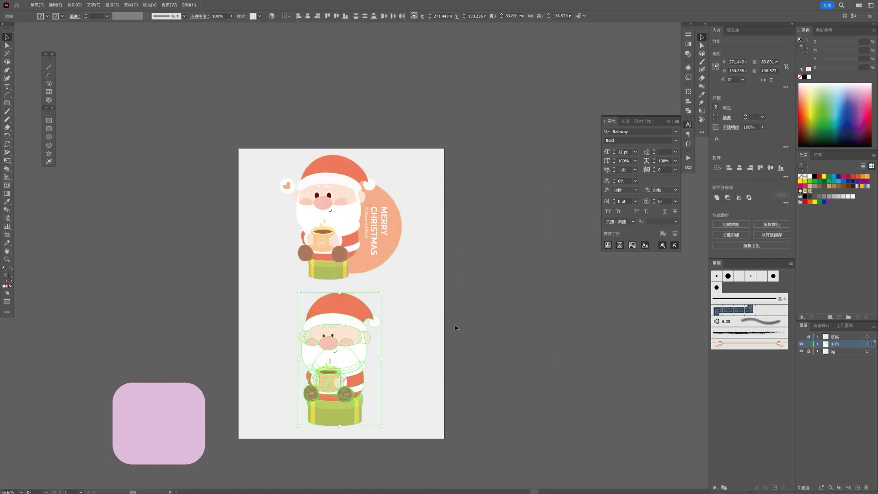
left_click(418, 341)
left_click_drag(414, 253, 496, 291)
scroll(496, 292, "up", 1)
scroll(498, 390, "up", 1)
scroll(521, 391, "down", 1)
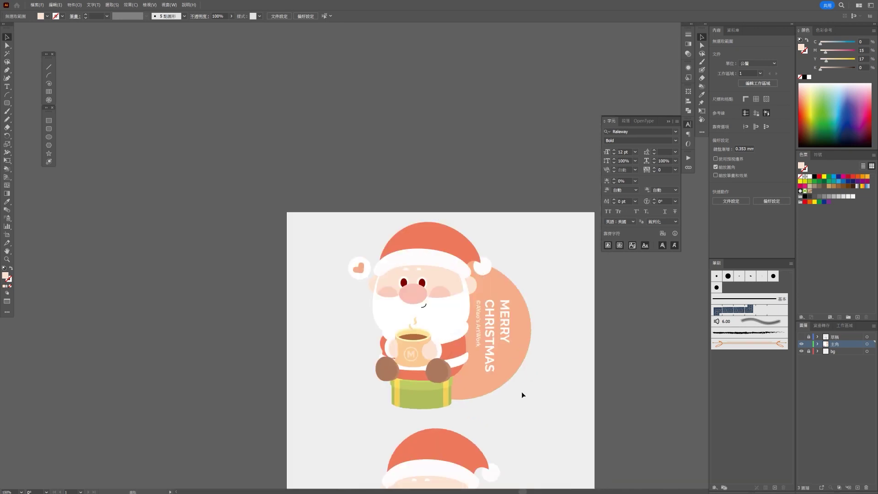